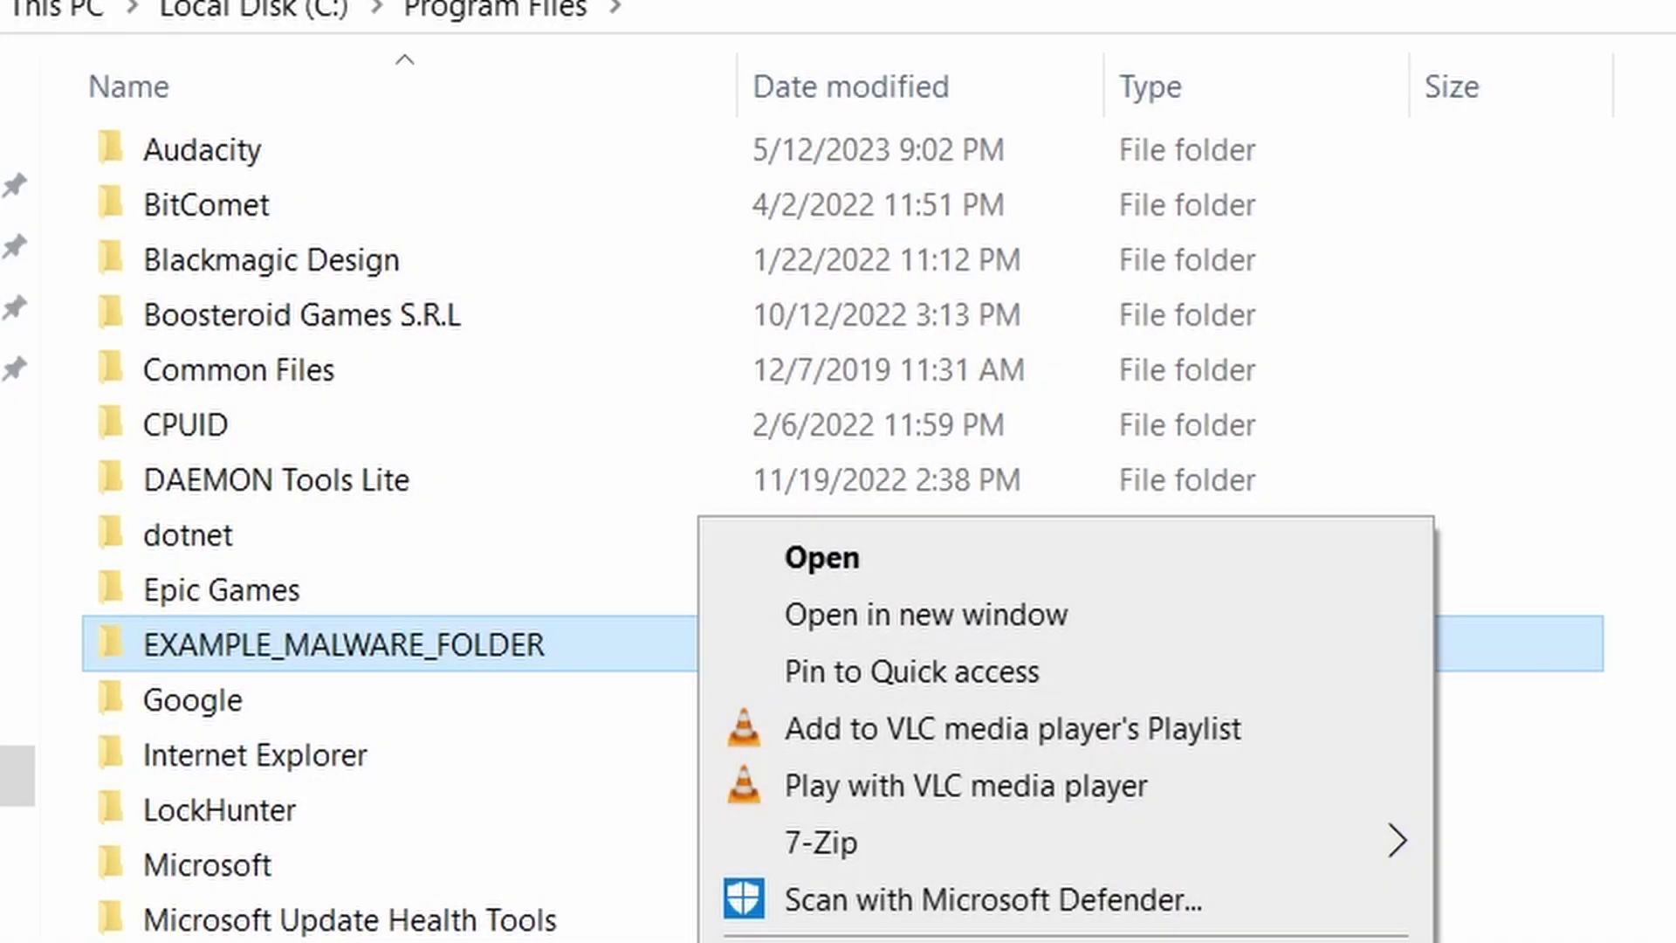
Clear the pending folder-deletion prompts, then remove the chrome template from Administrative Templates
key("Escape")
key("Delete")
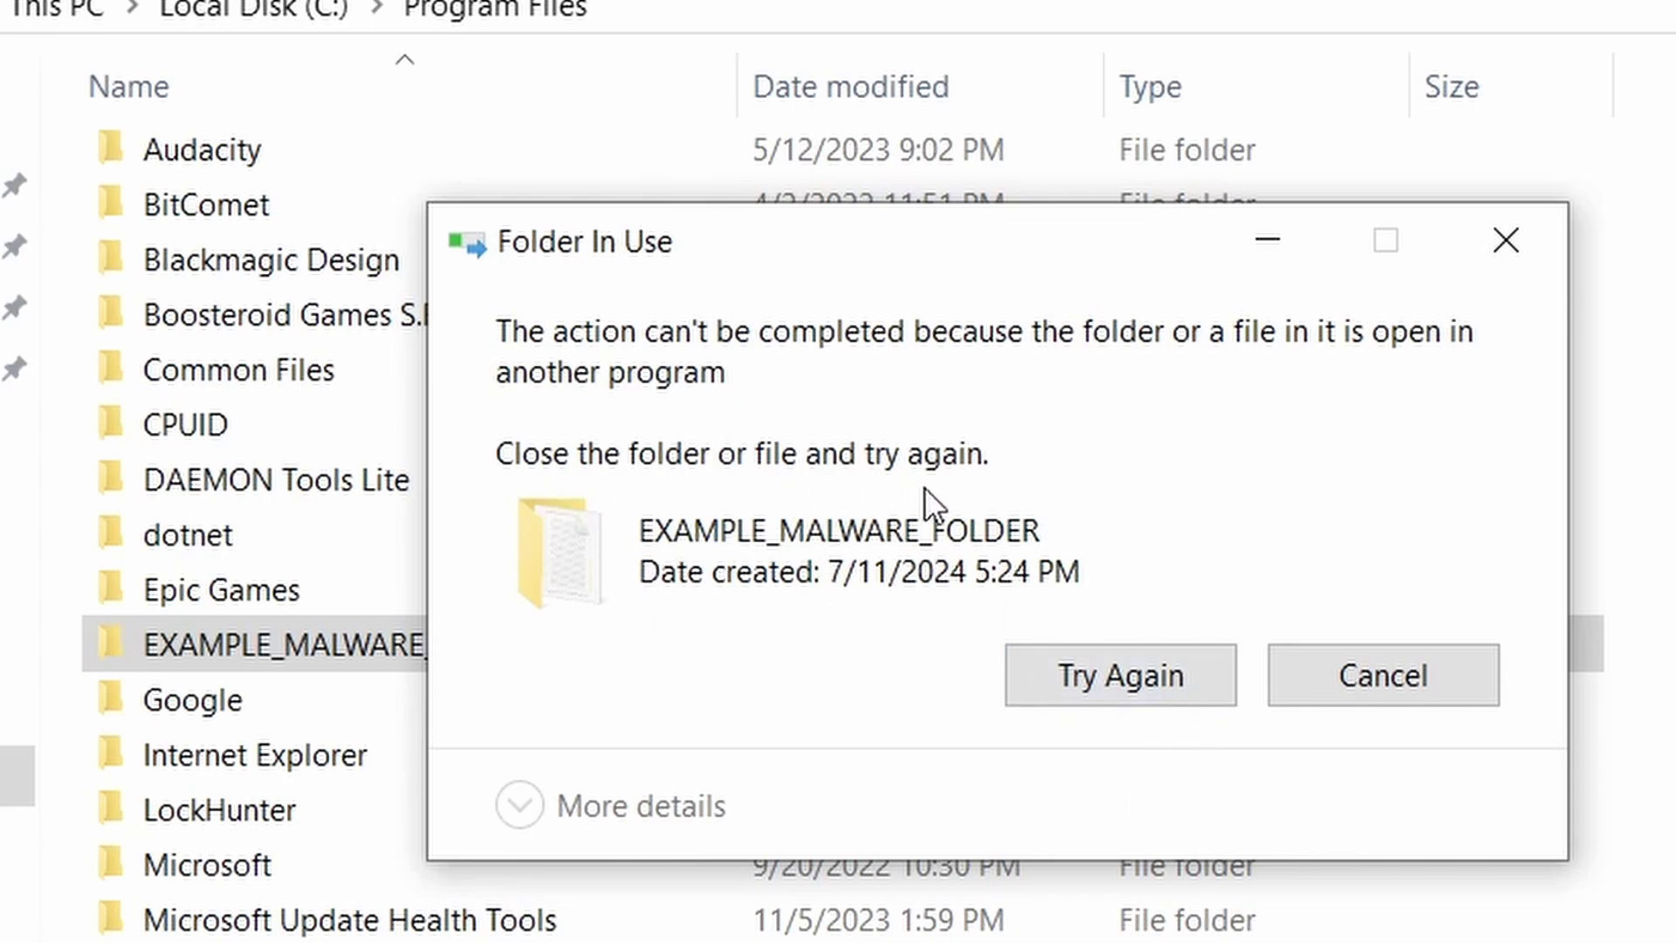
left_click(1102, 684)
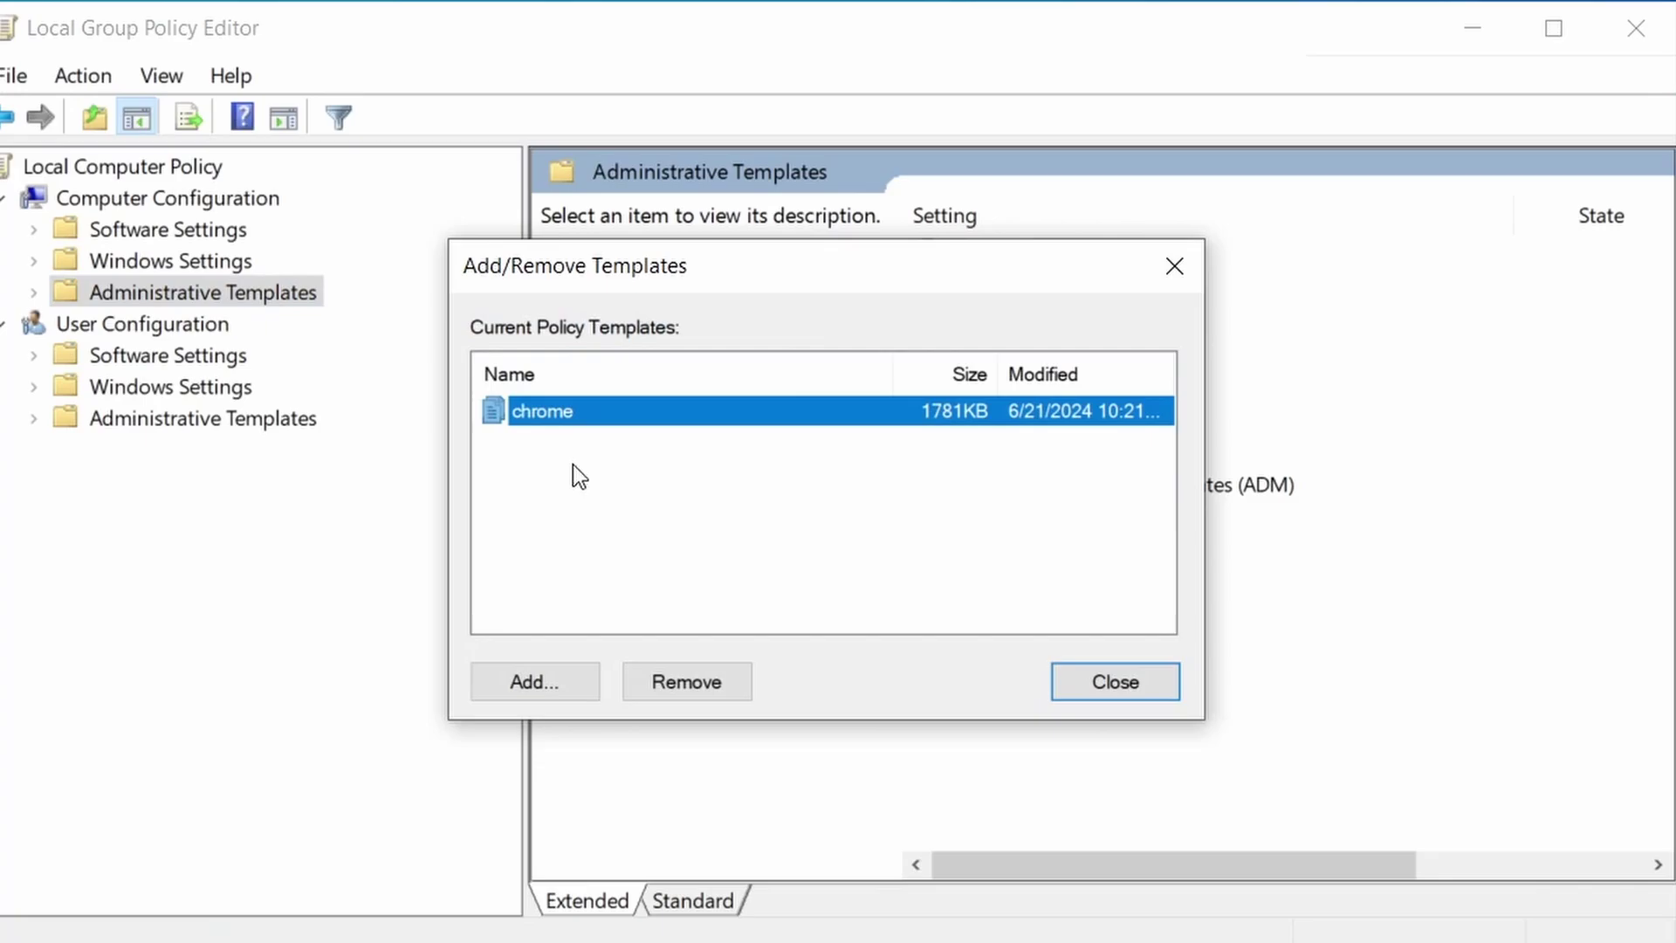
left_click(710, 685)
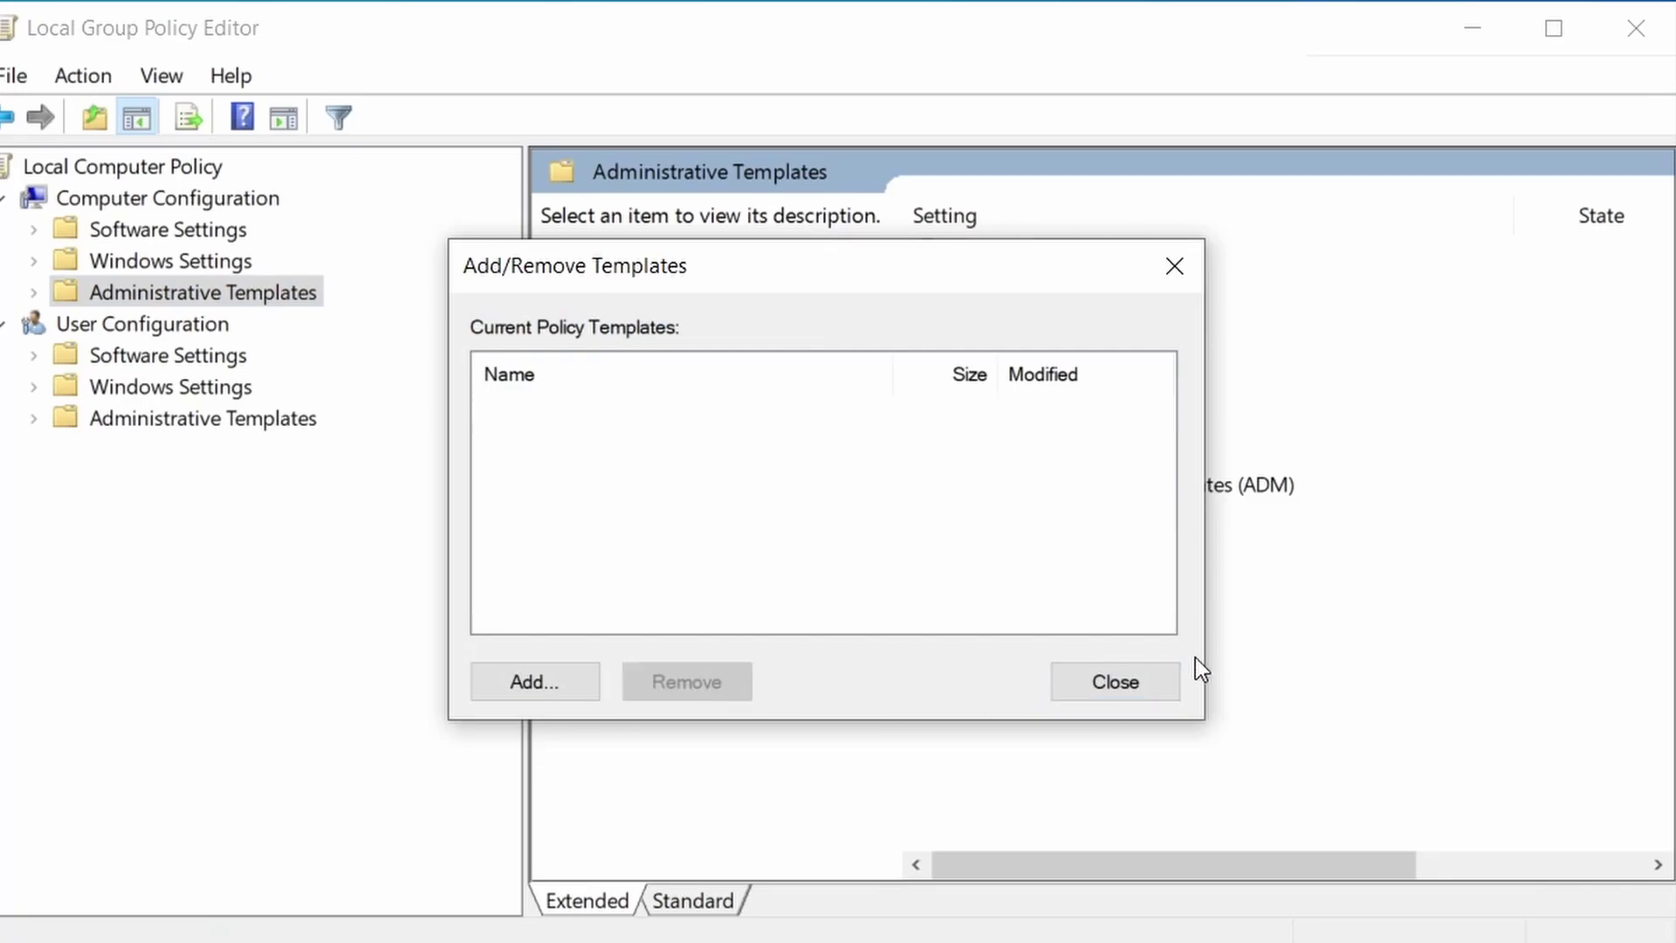
left_click(1152, 682)
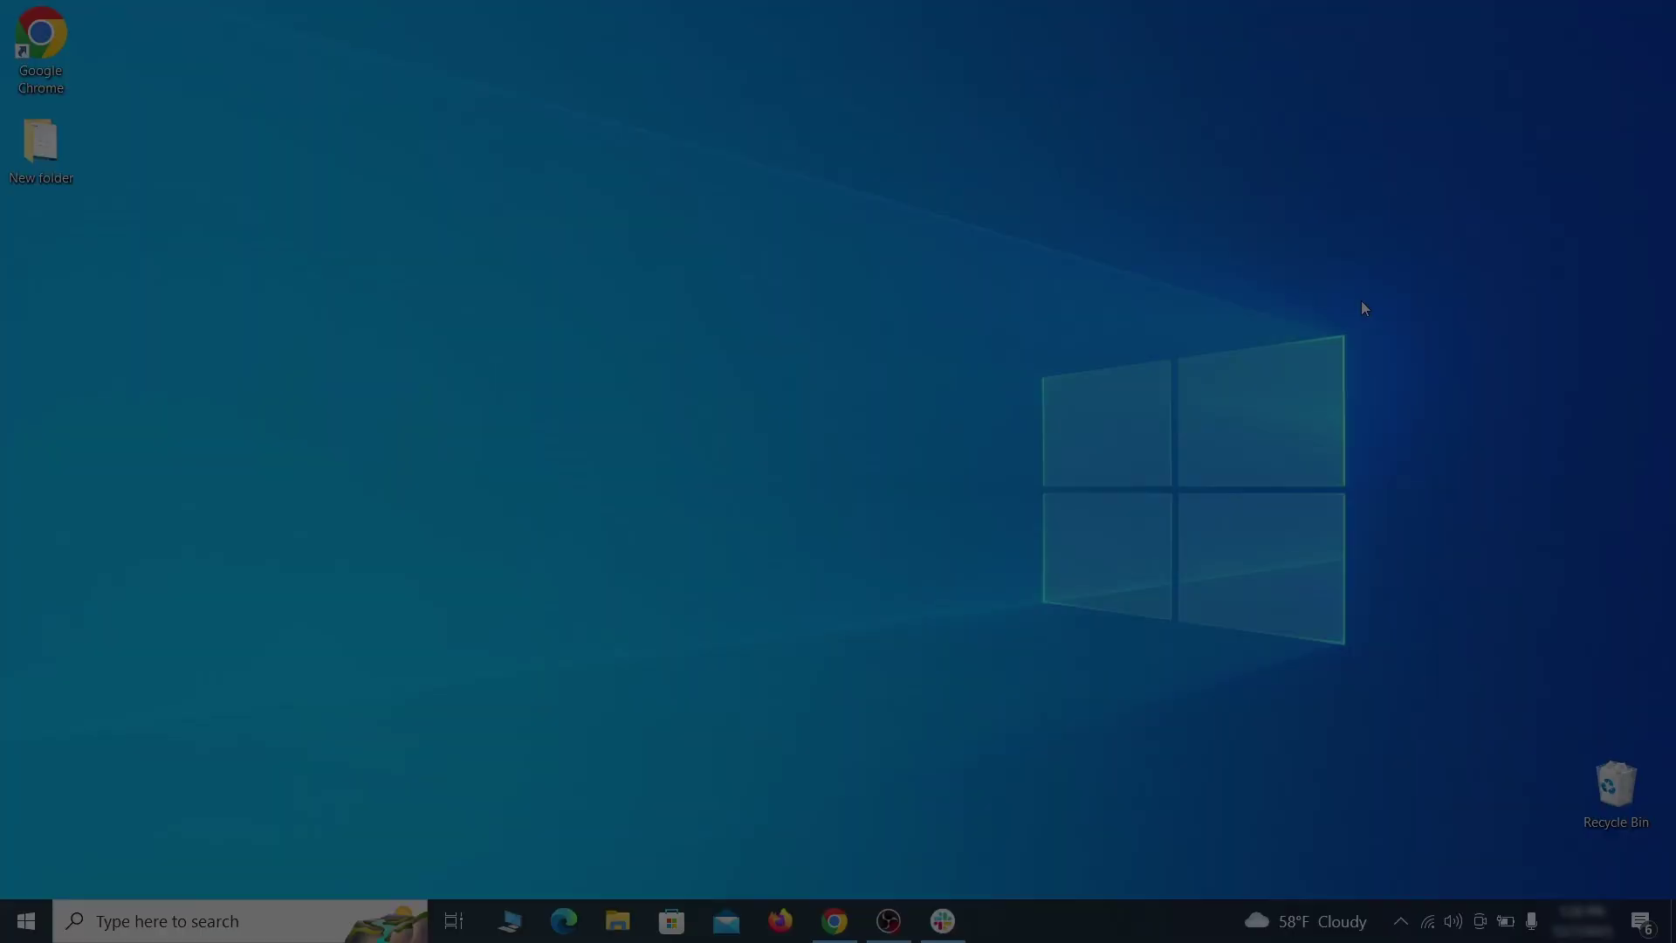
Open Apps & features and sort the installed apps by install date
key("super")
type("apps &")
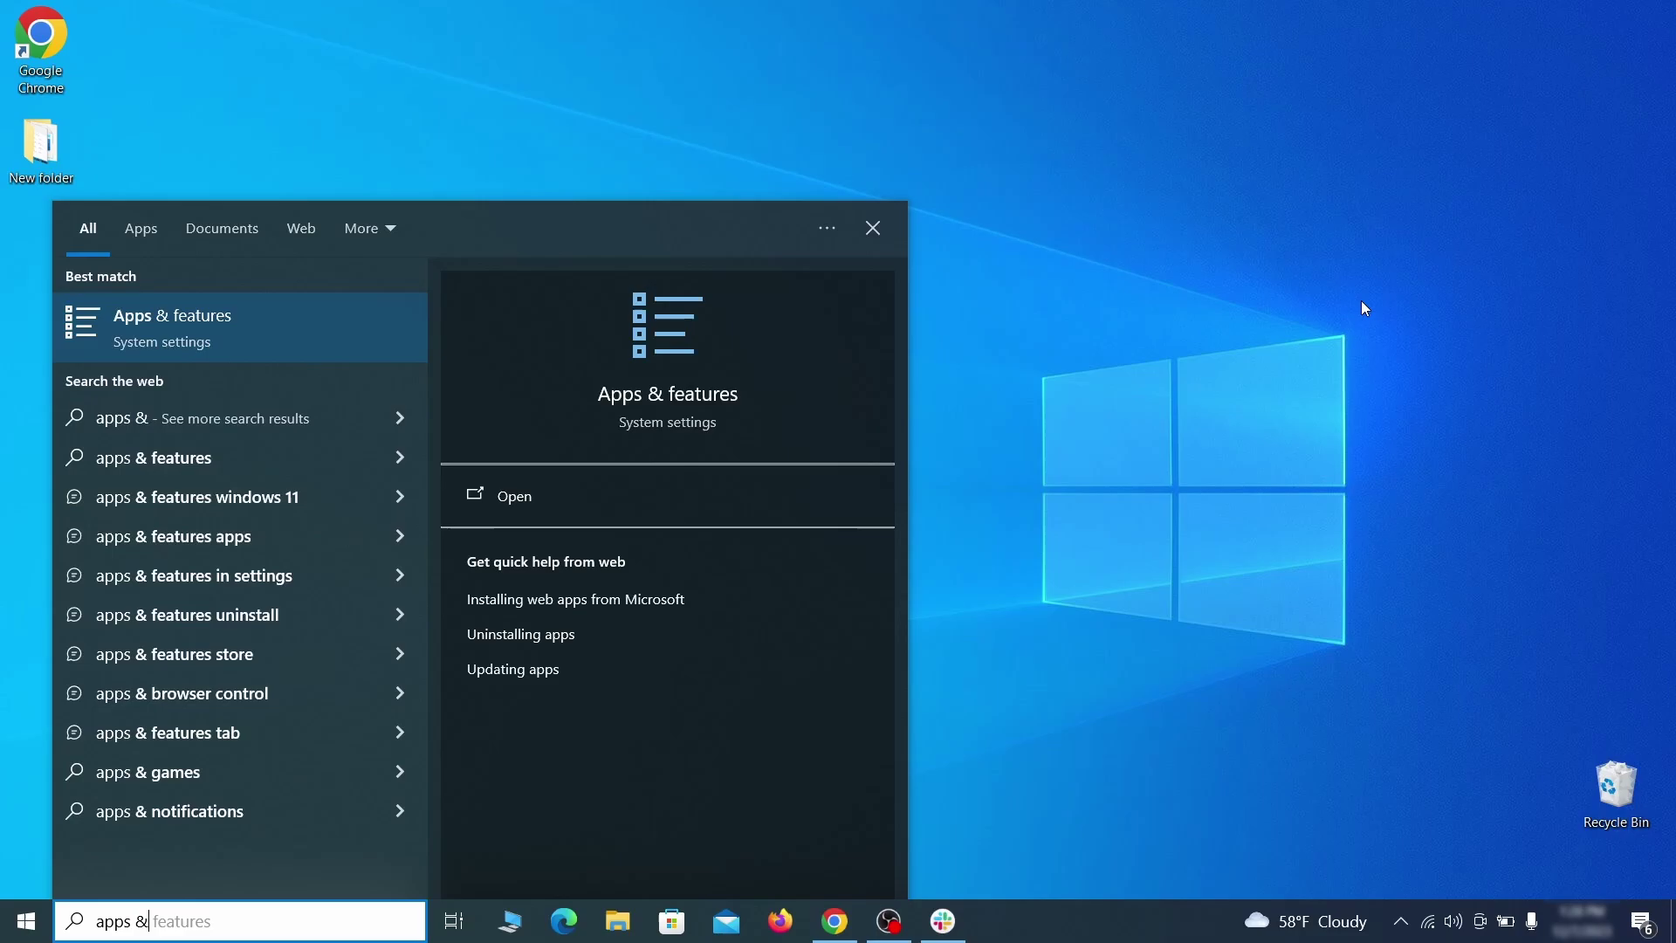
type(" features")
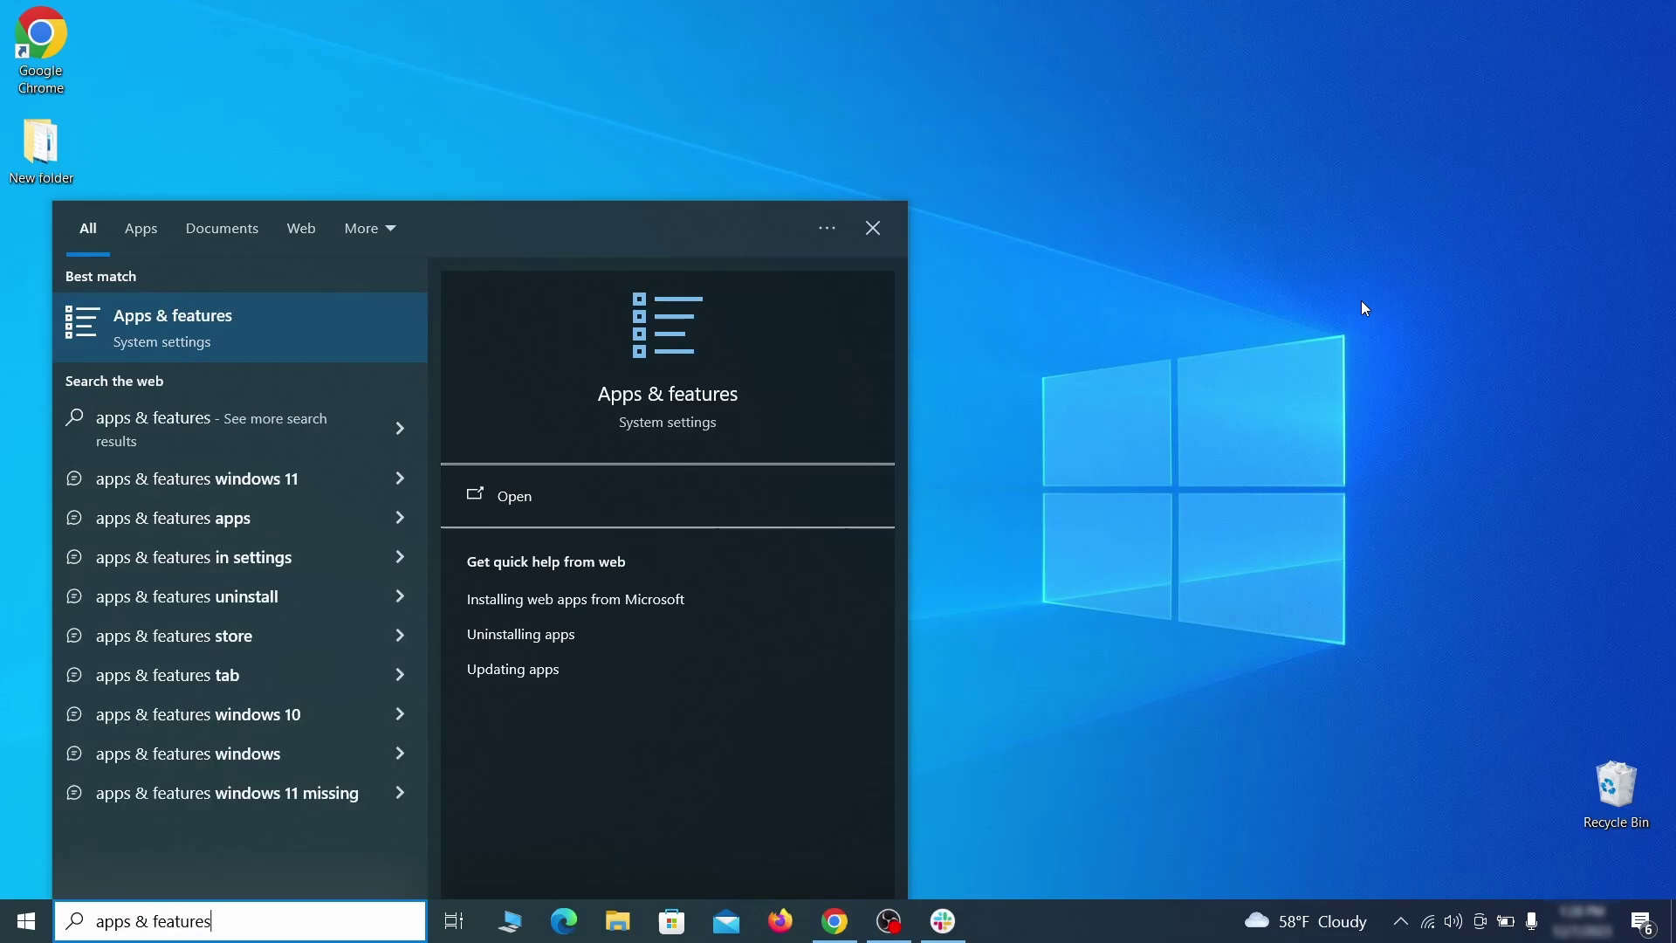
key("Return")
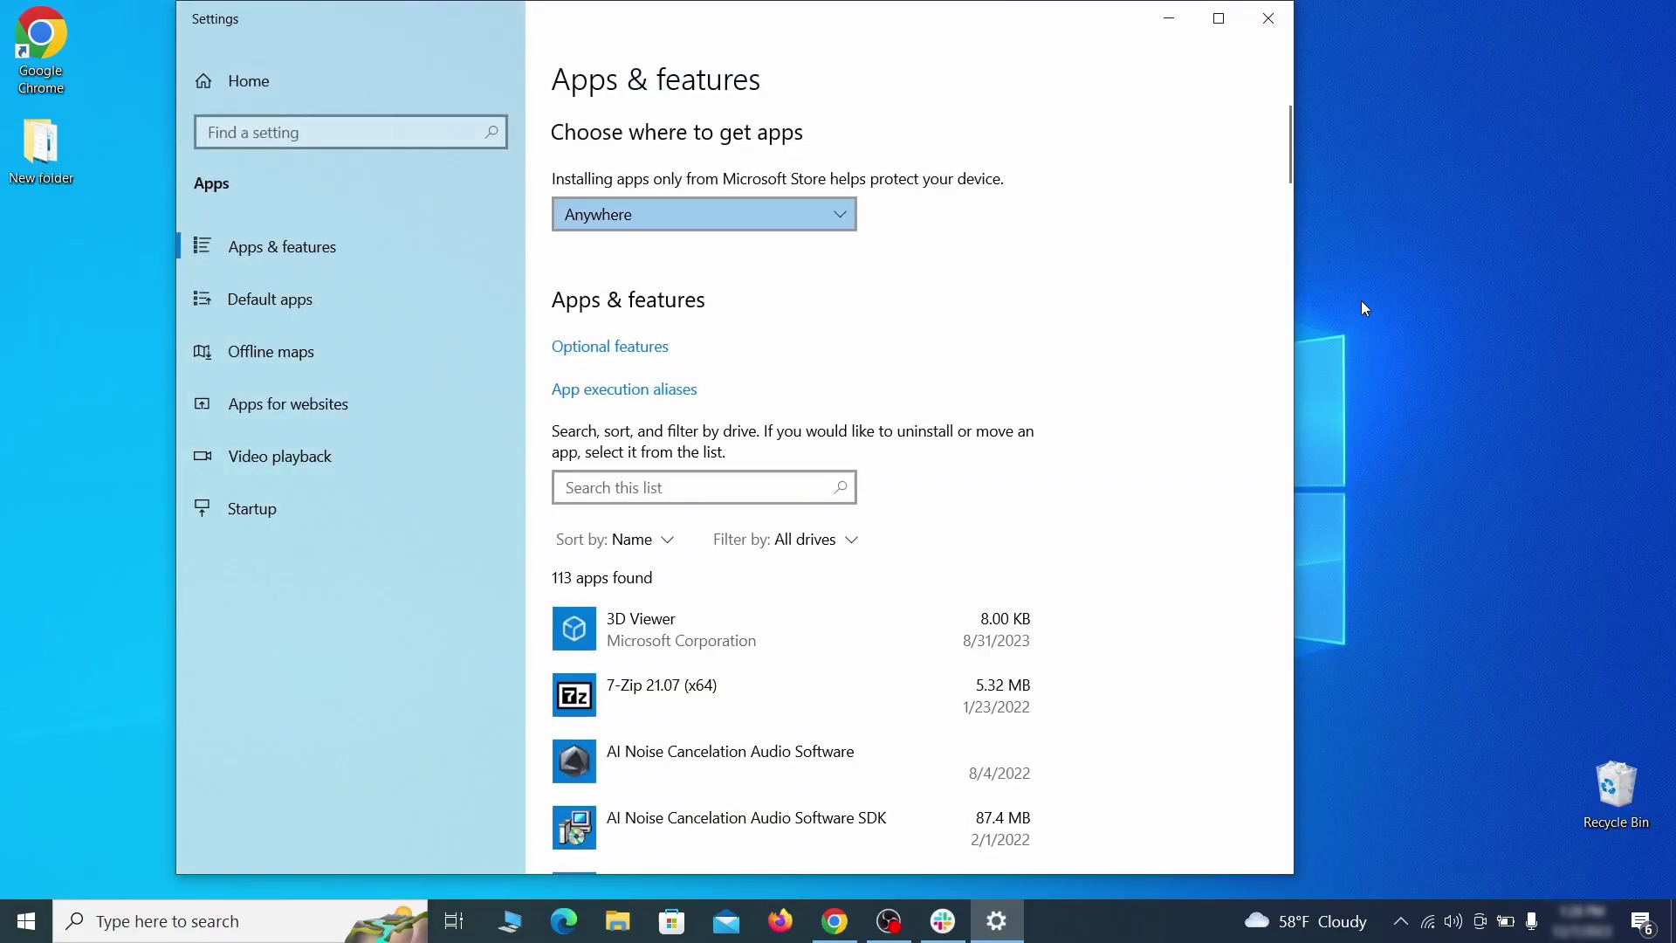
left_click(661, 542)
left_click(638, 651)
scroll(967, 541, "down", 2)
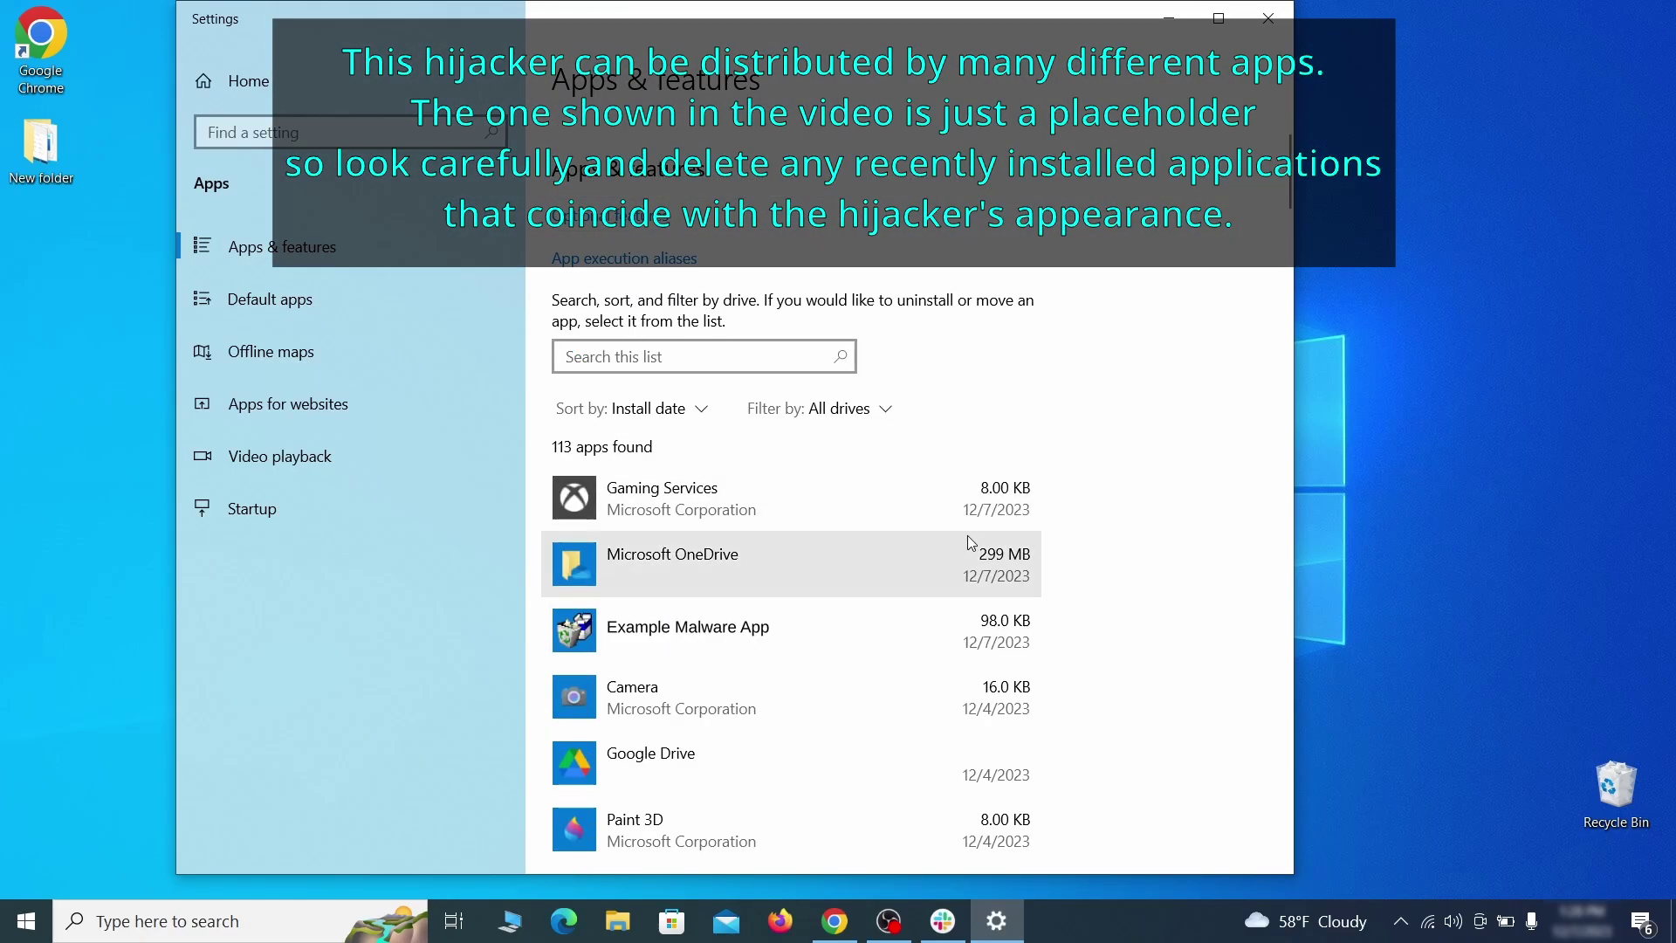
Uninstall Example Malware App, leaving 112 apps, and close Settings
left_click(854, 621)
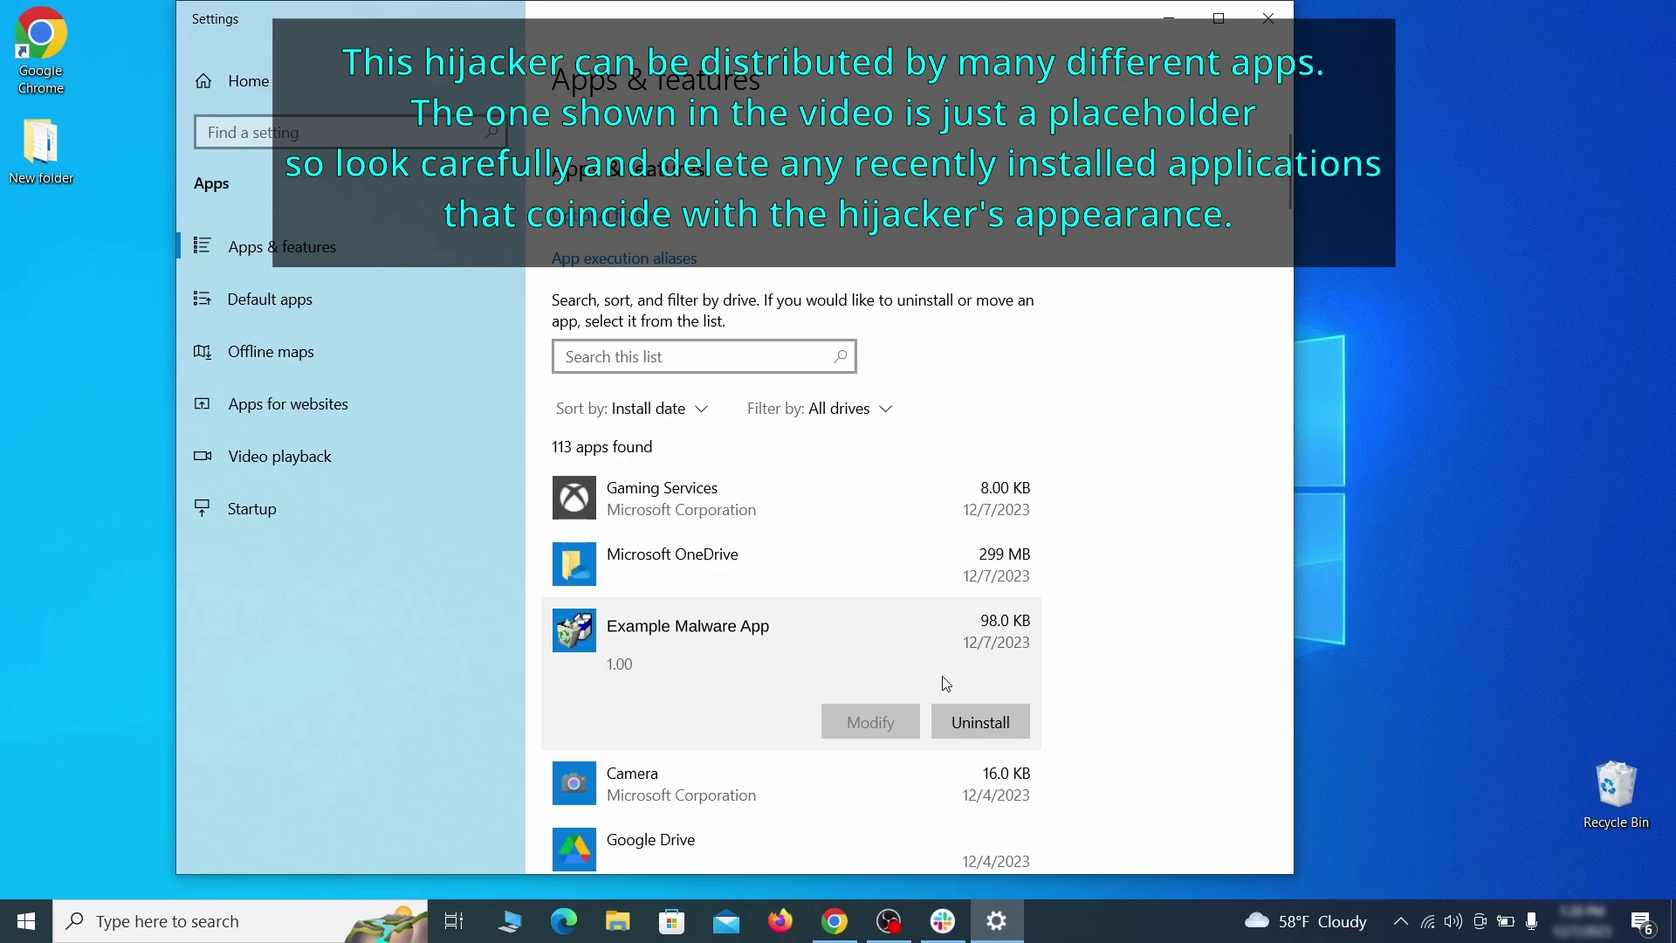
left_click(1001, 723)
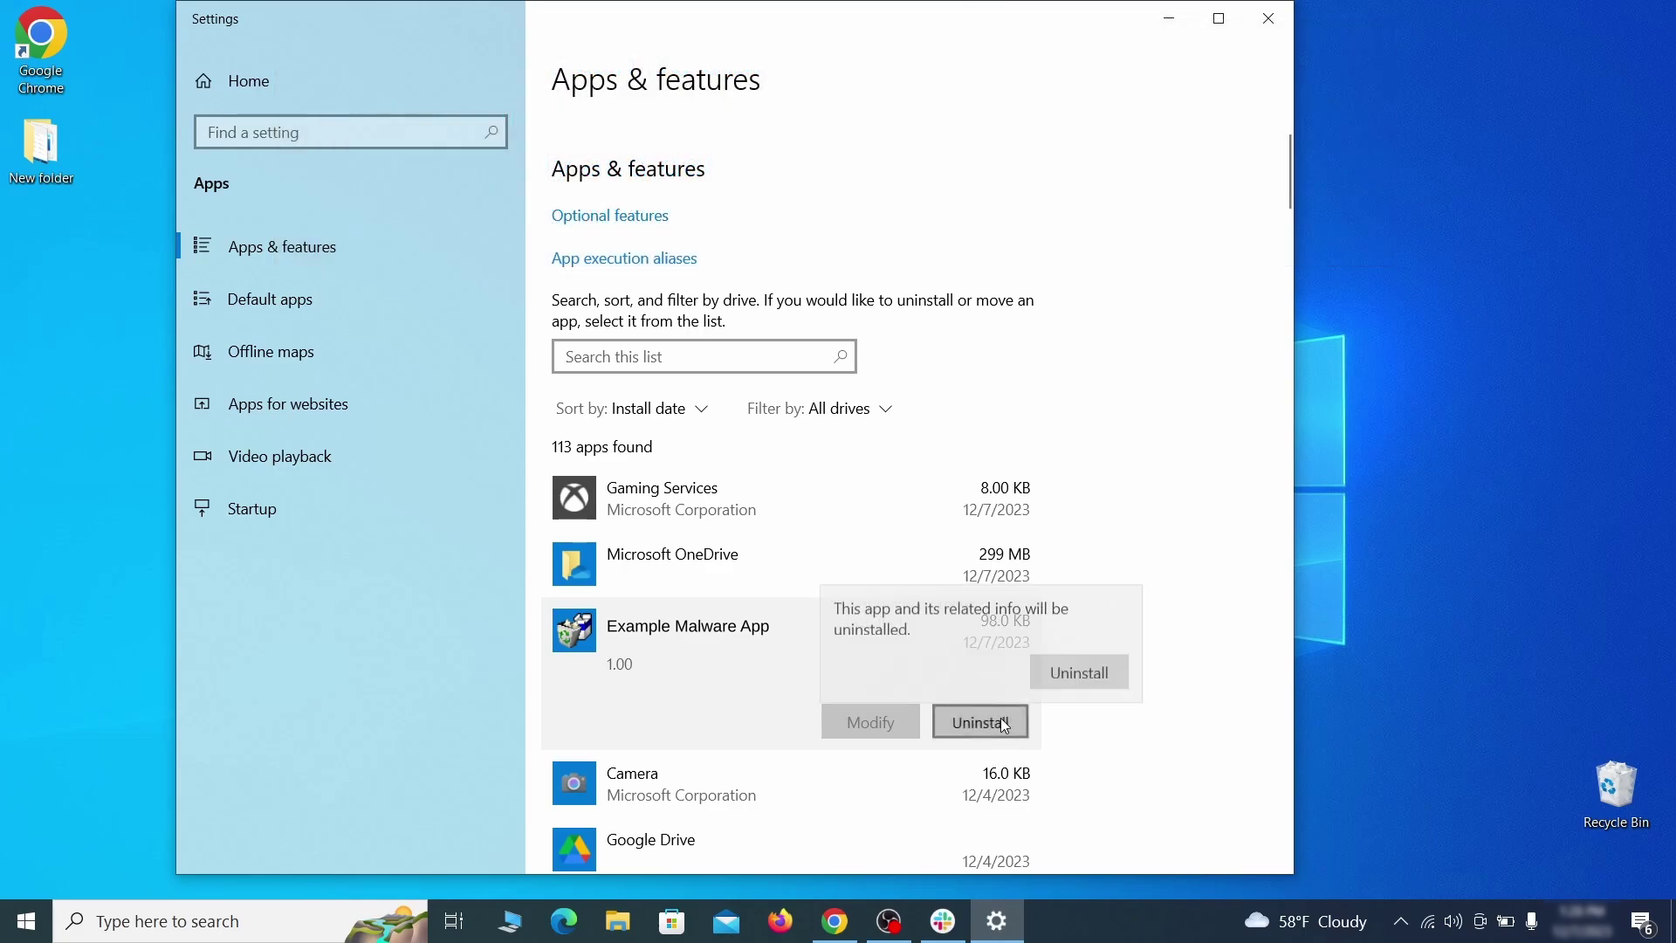
left_click(1102, 678)
left_click(962, 656)
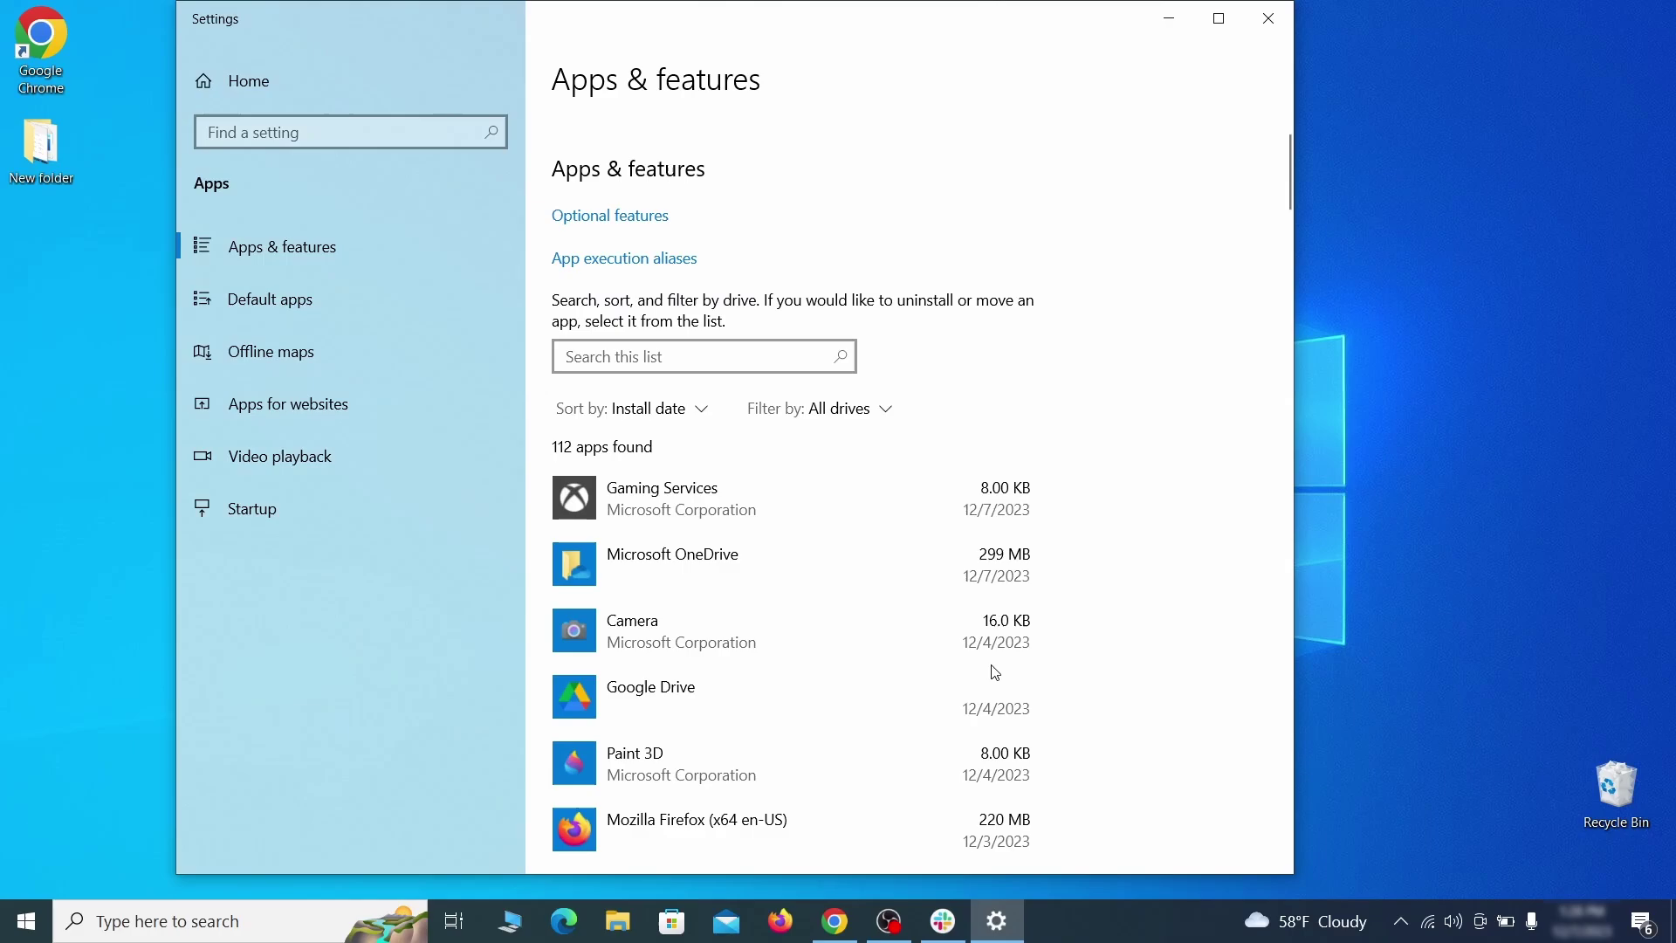
left_click(1283, 27)
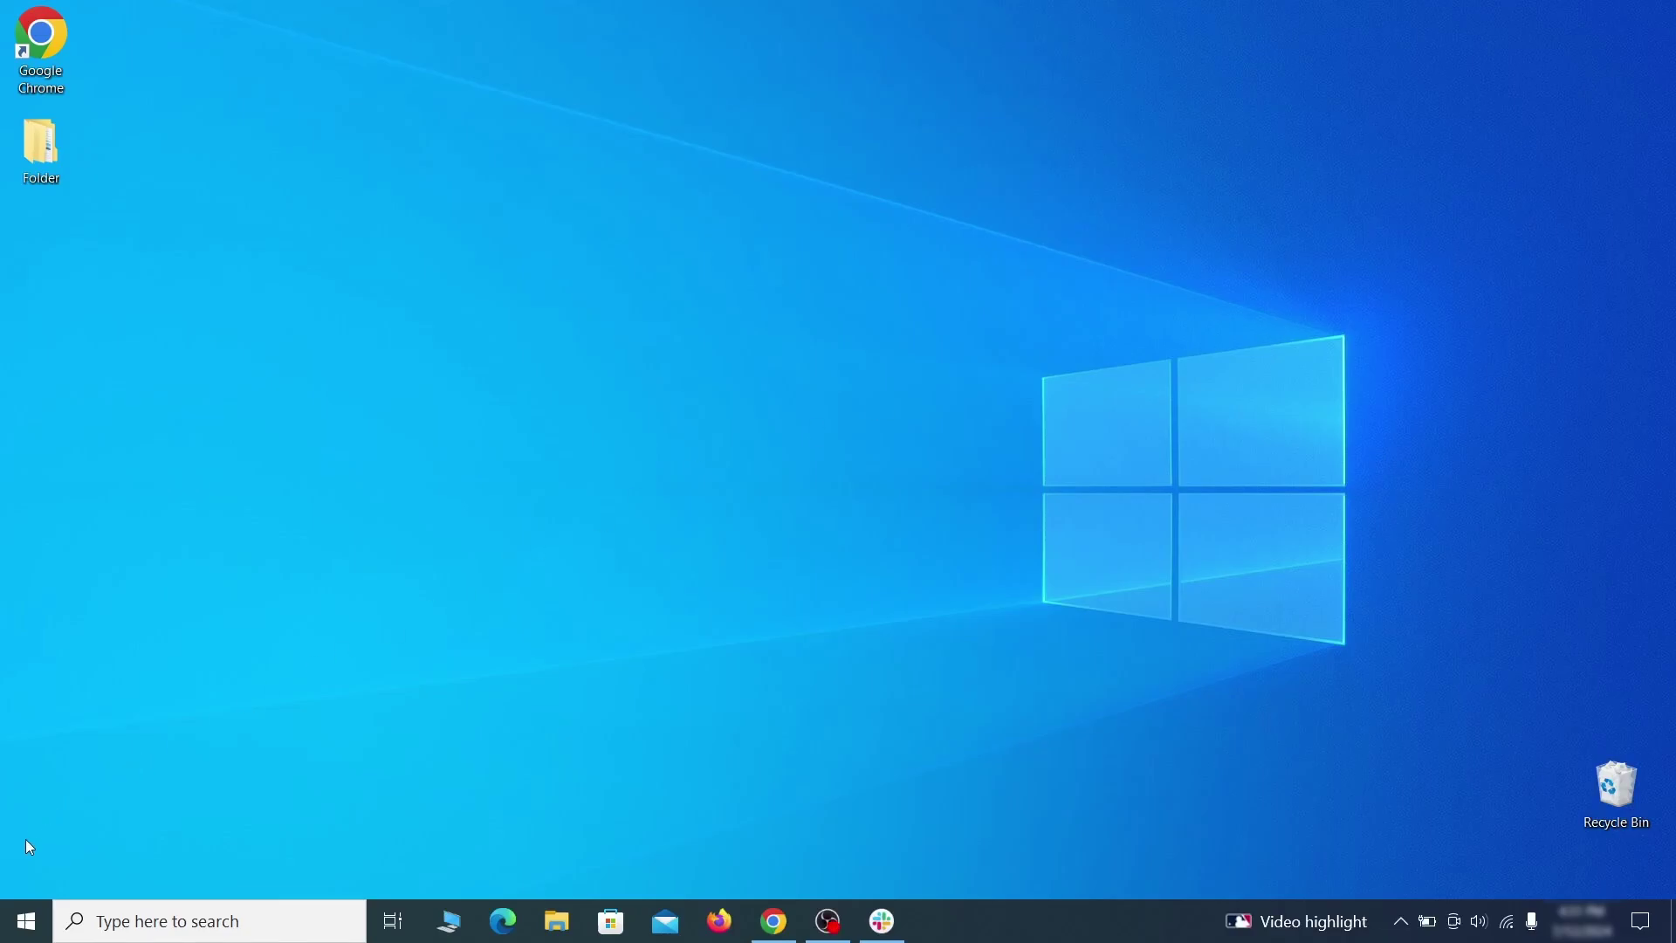
Enable 'Show hidden files, folders, and drives' in File Explorer Options and apply it
left_click(39, 925)
type("folder options")
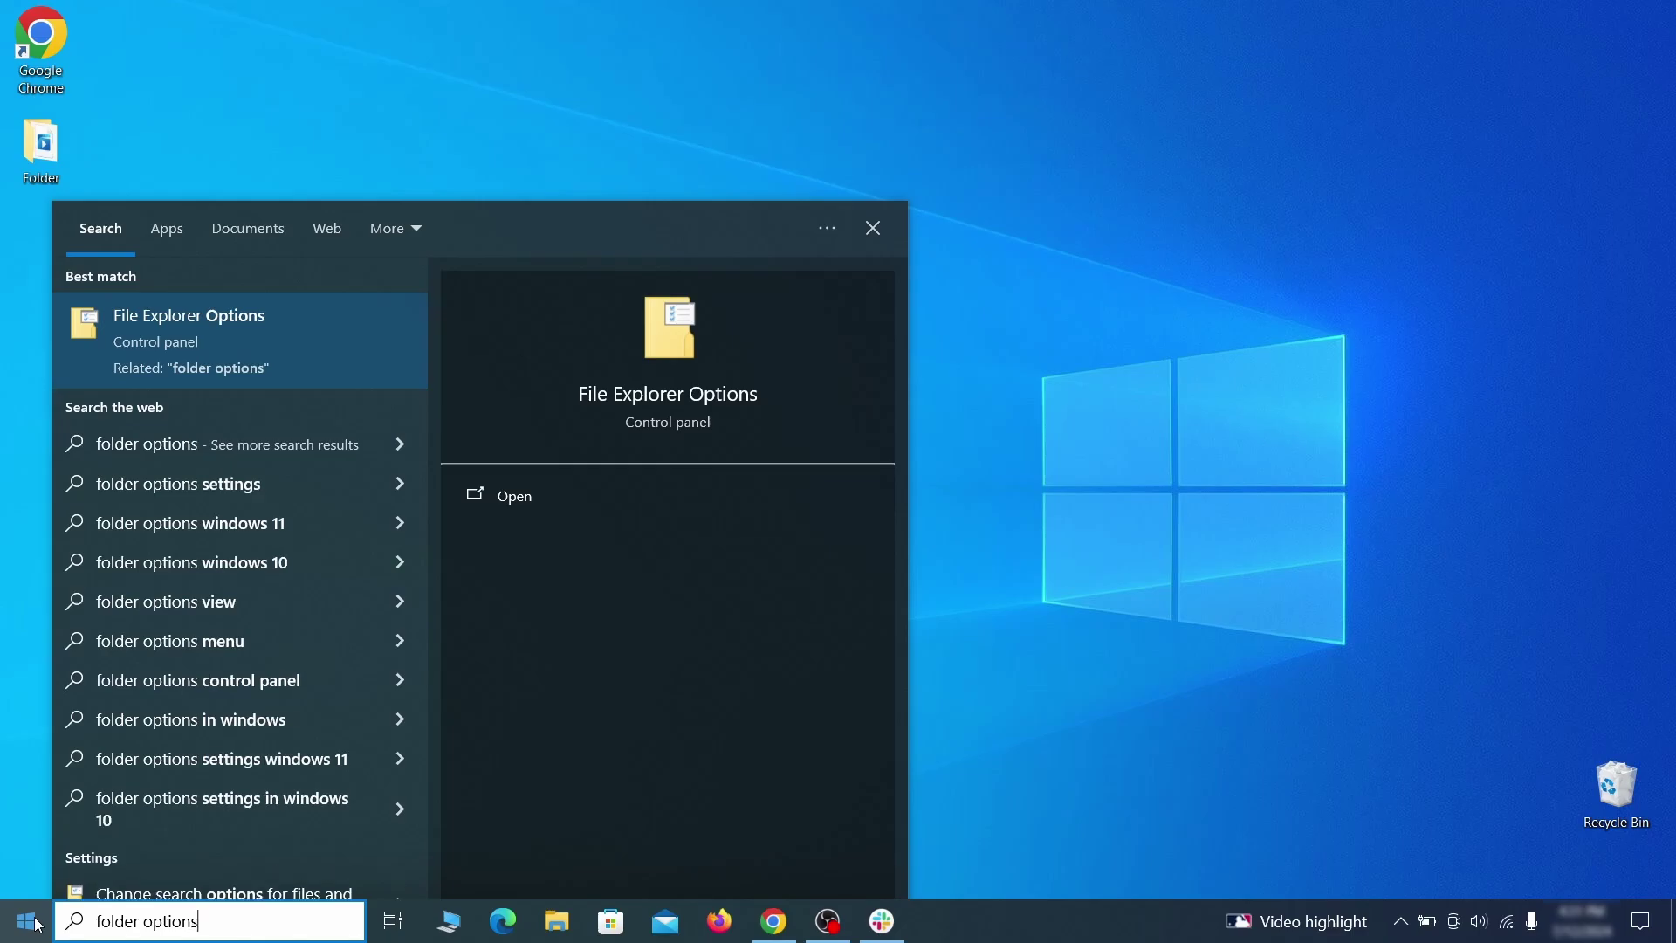
key("Return")
left_click(329, 212)
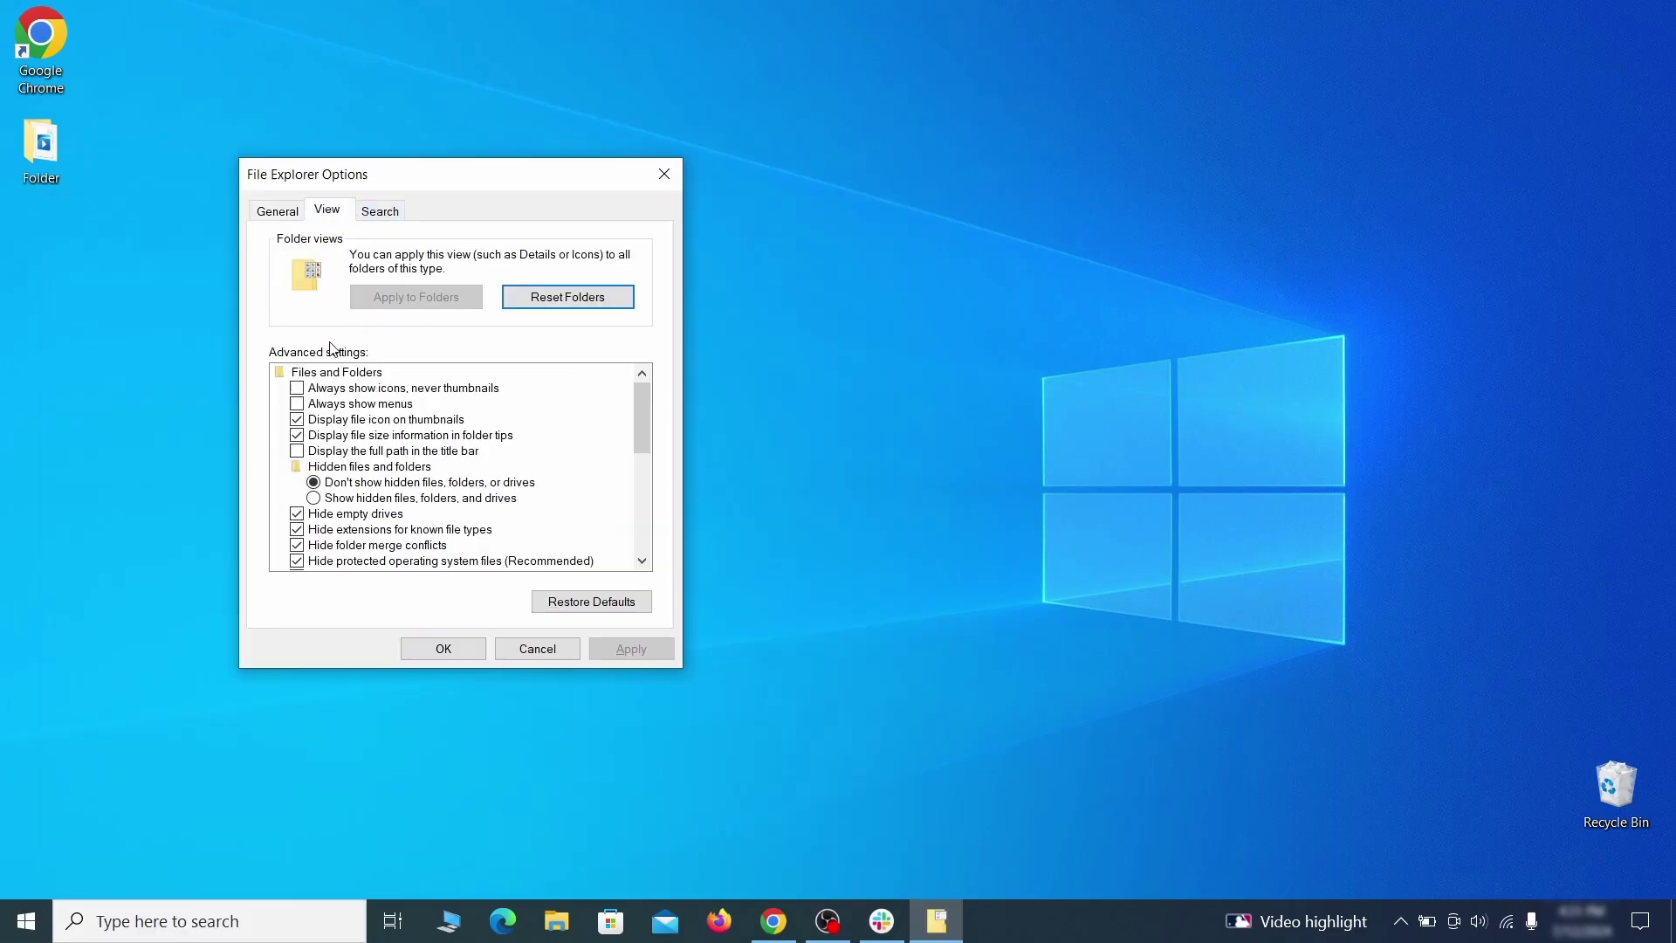
left_click(316, 498)
left_click(632, 651)
left_click(443, 650)
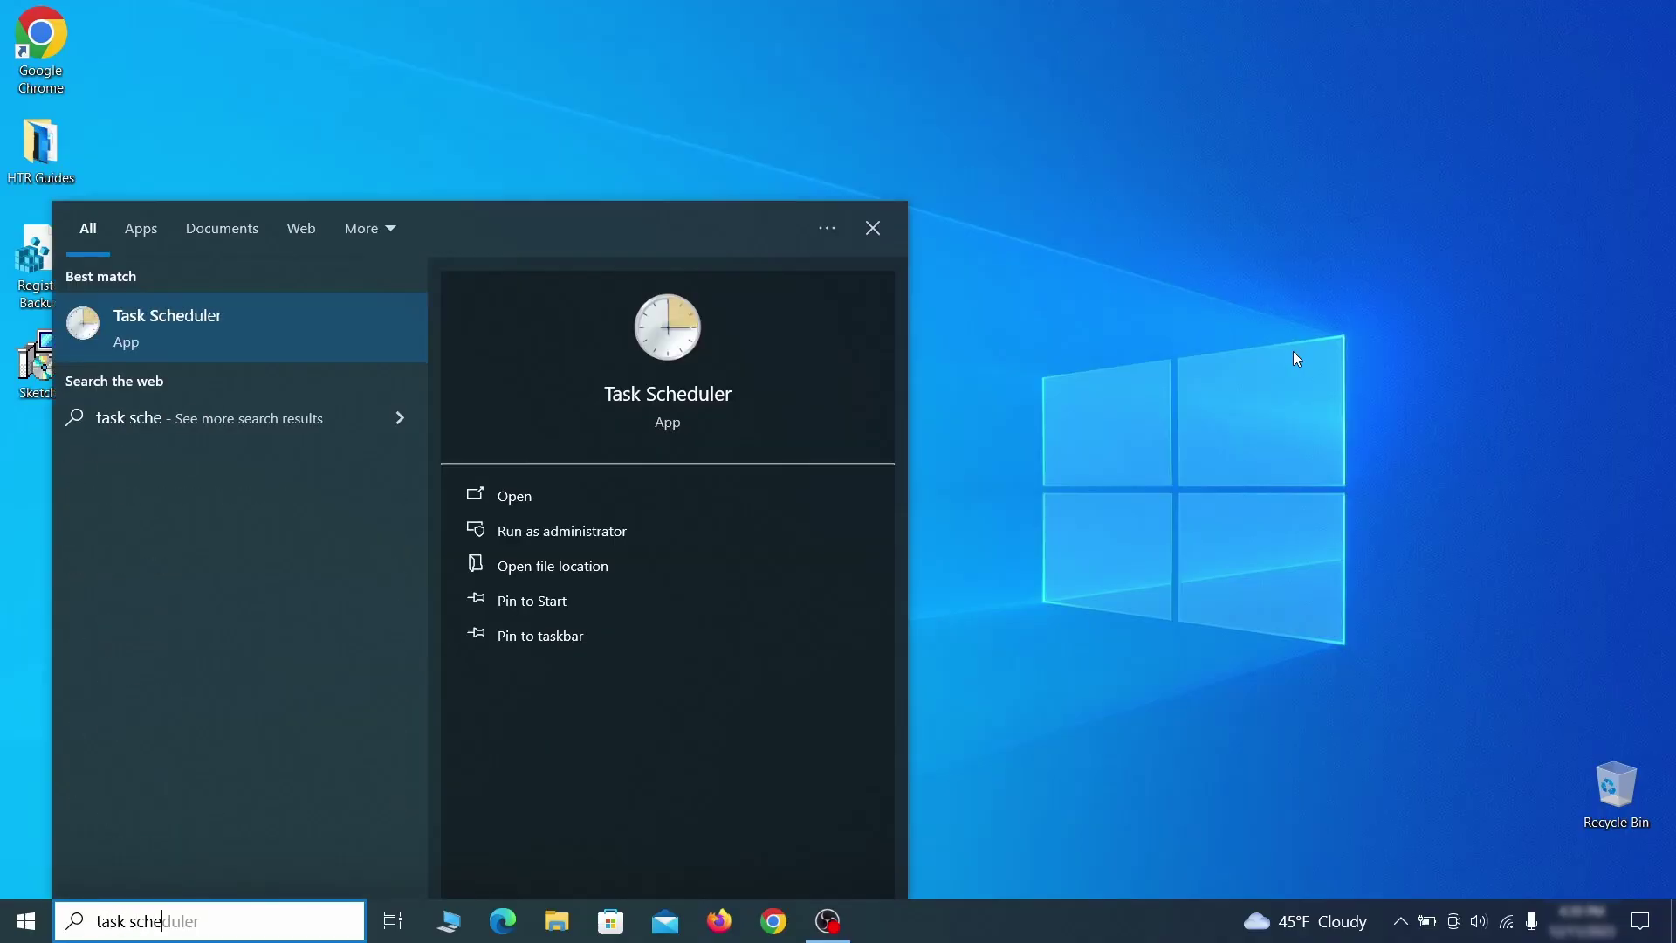
Inspect the Example Malware App task's daily trigger and program action in Task Scheduler Library
key("Return")
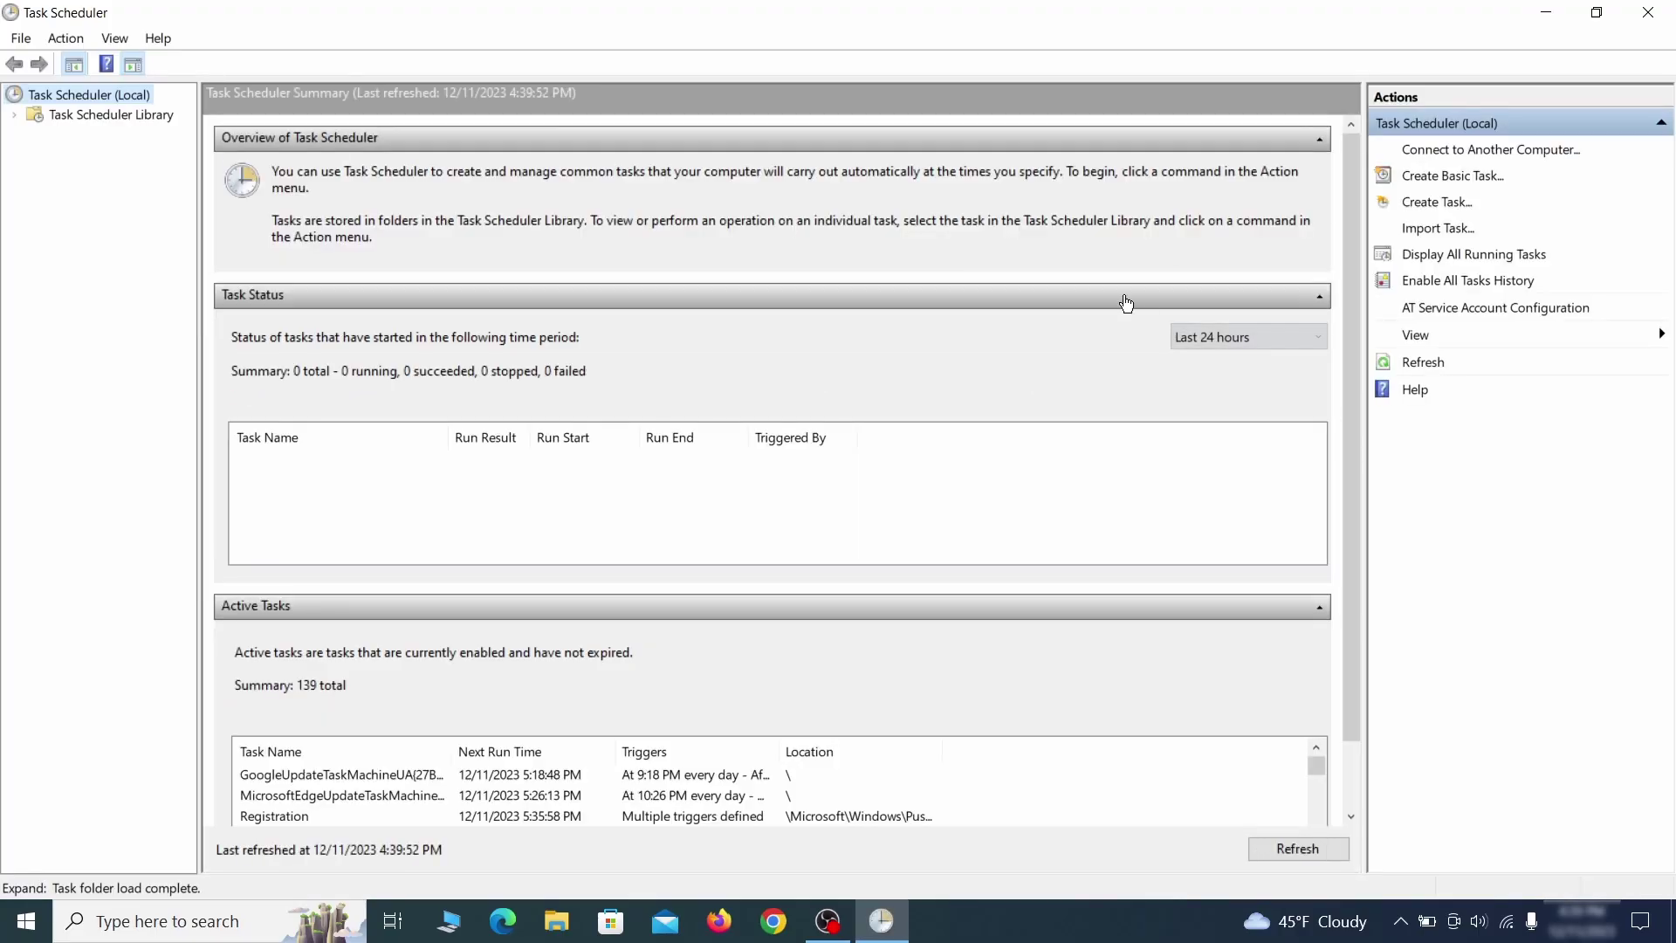
left_click(155, 115)
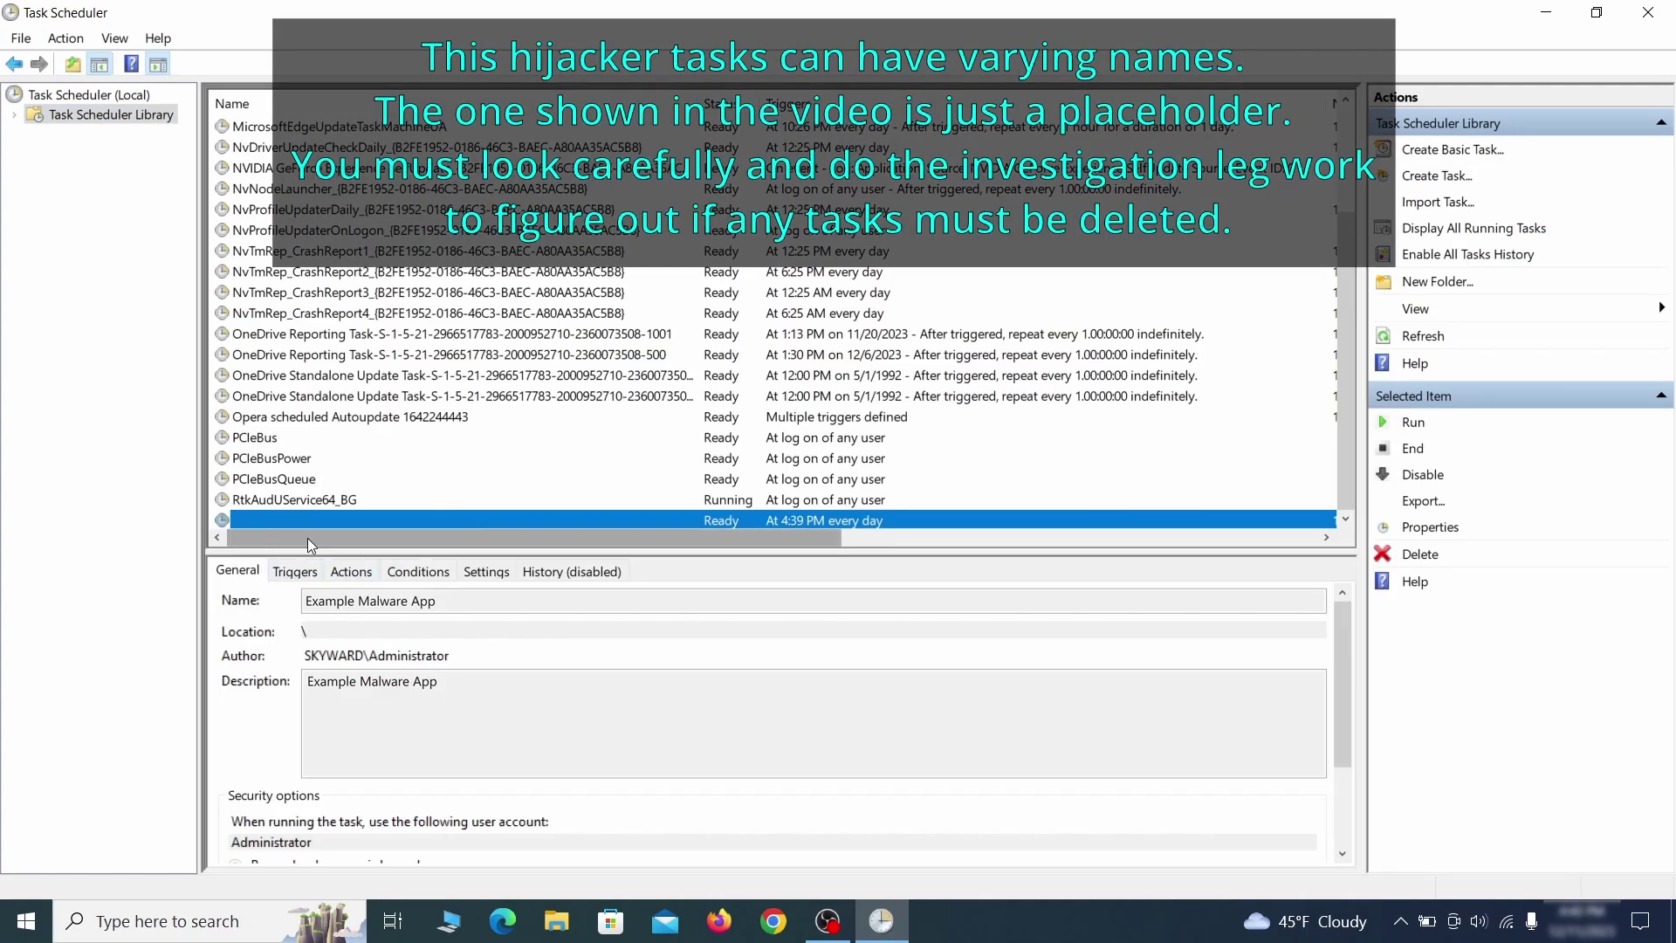
right_click(482, 522)
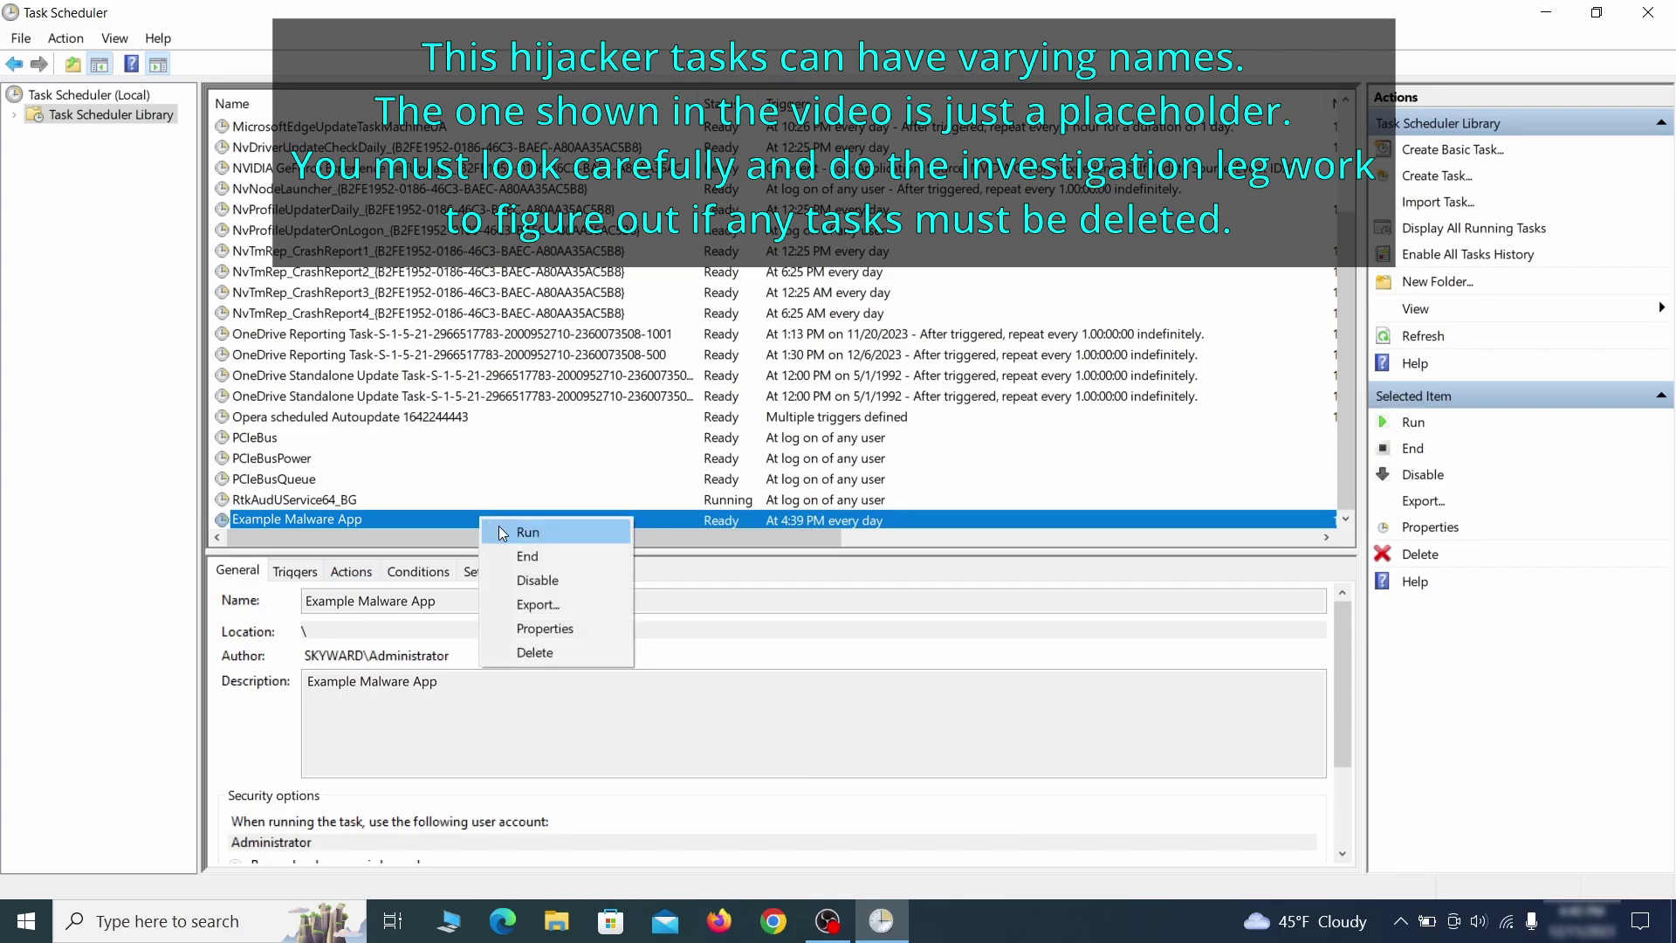
left_click(550, 628)
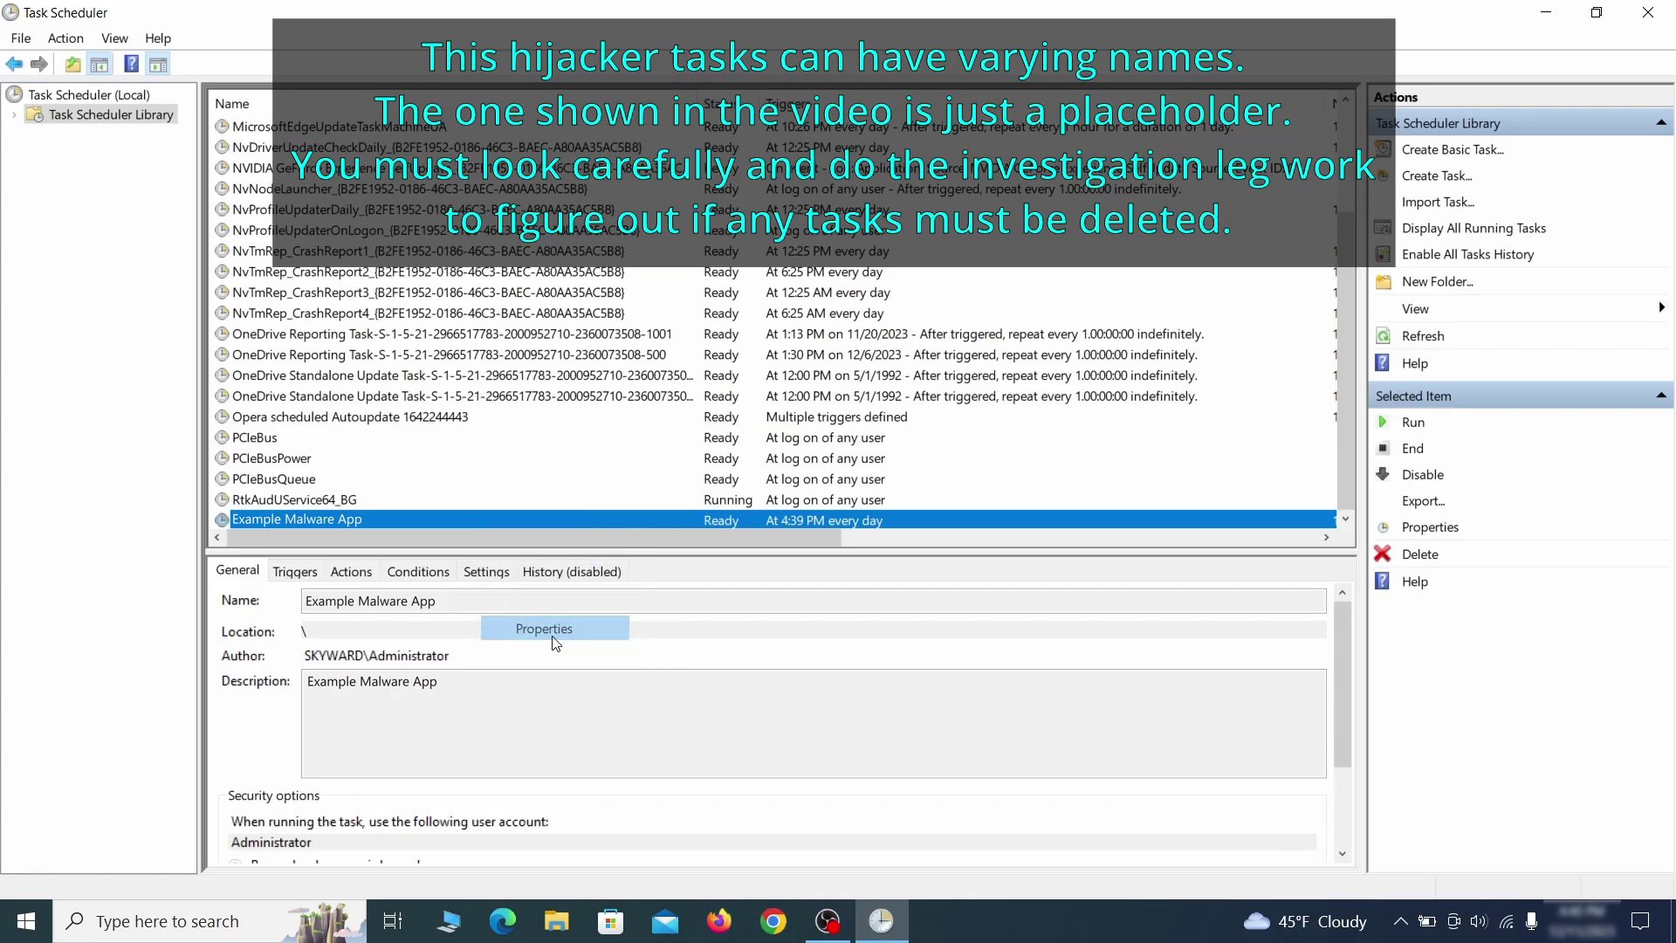
left_click(188, 144)
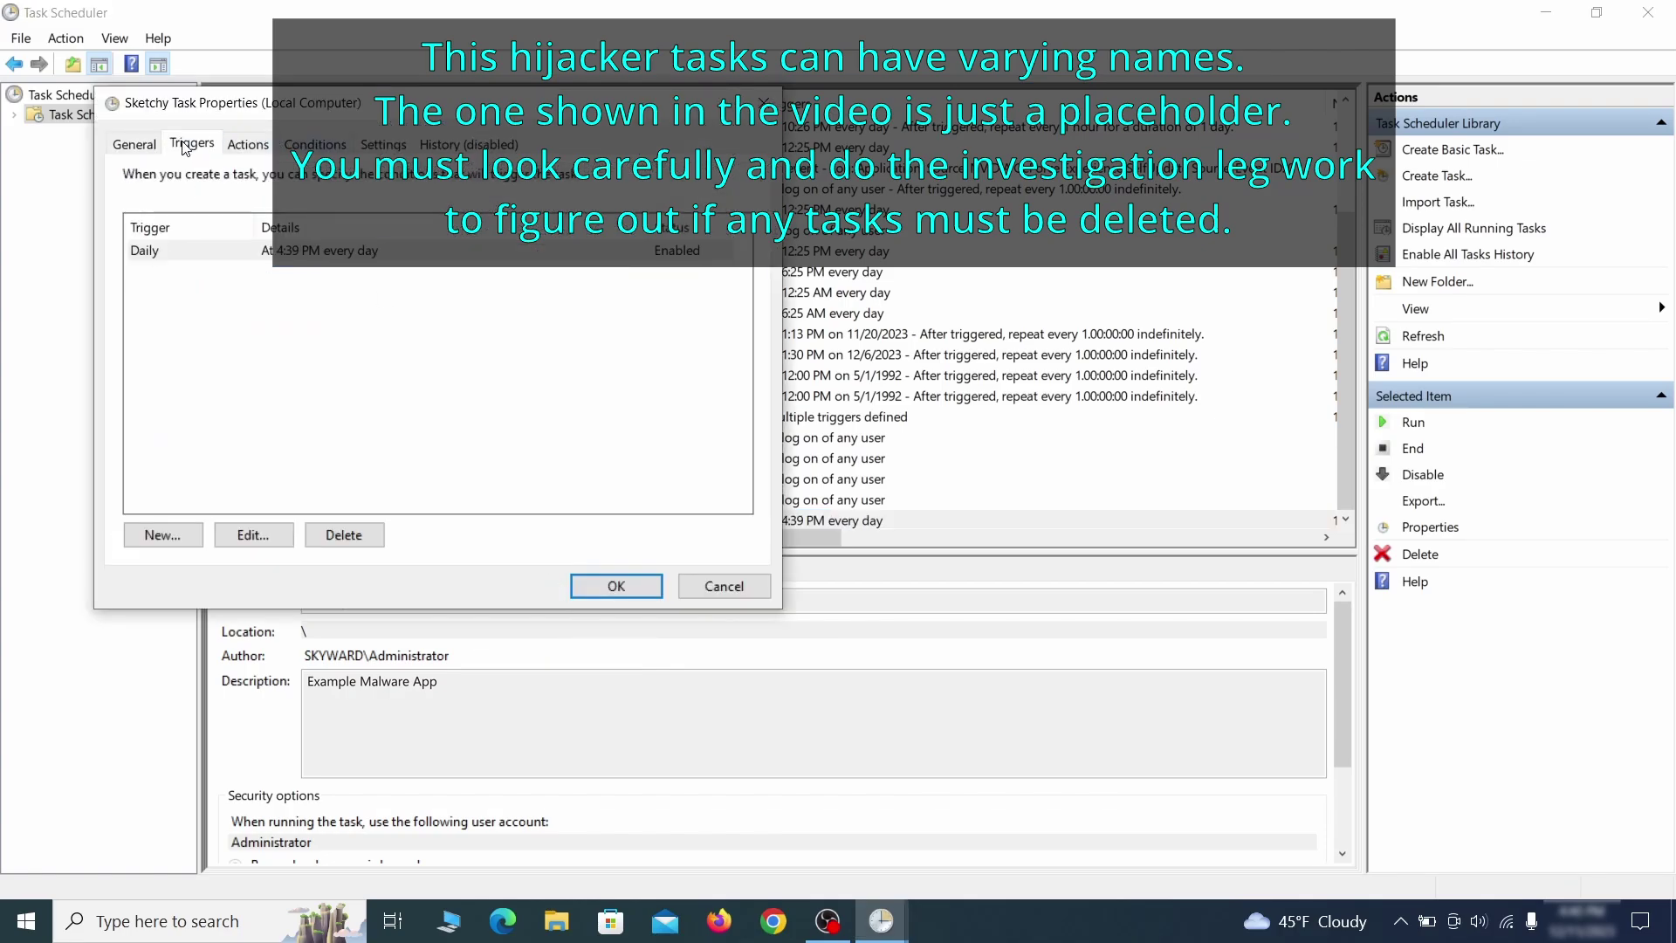
left_click(248, 144)
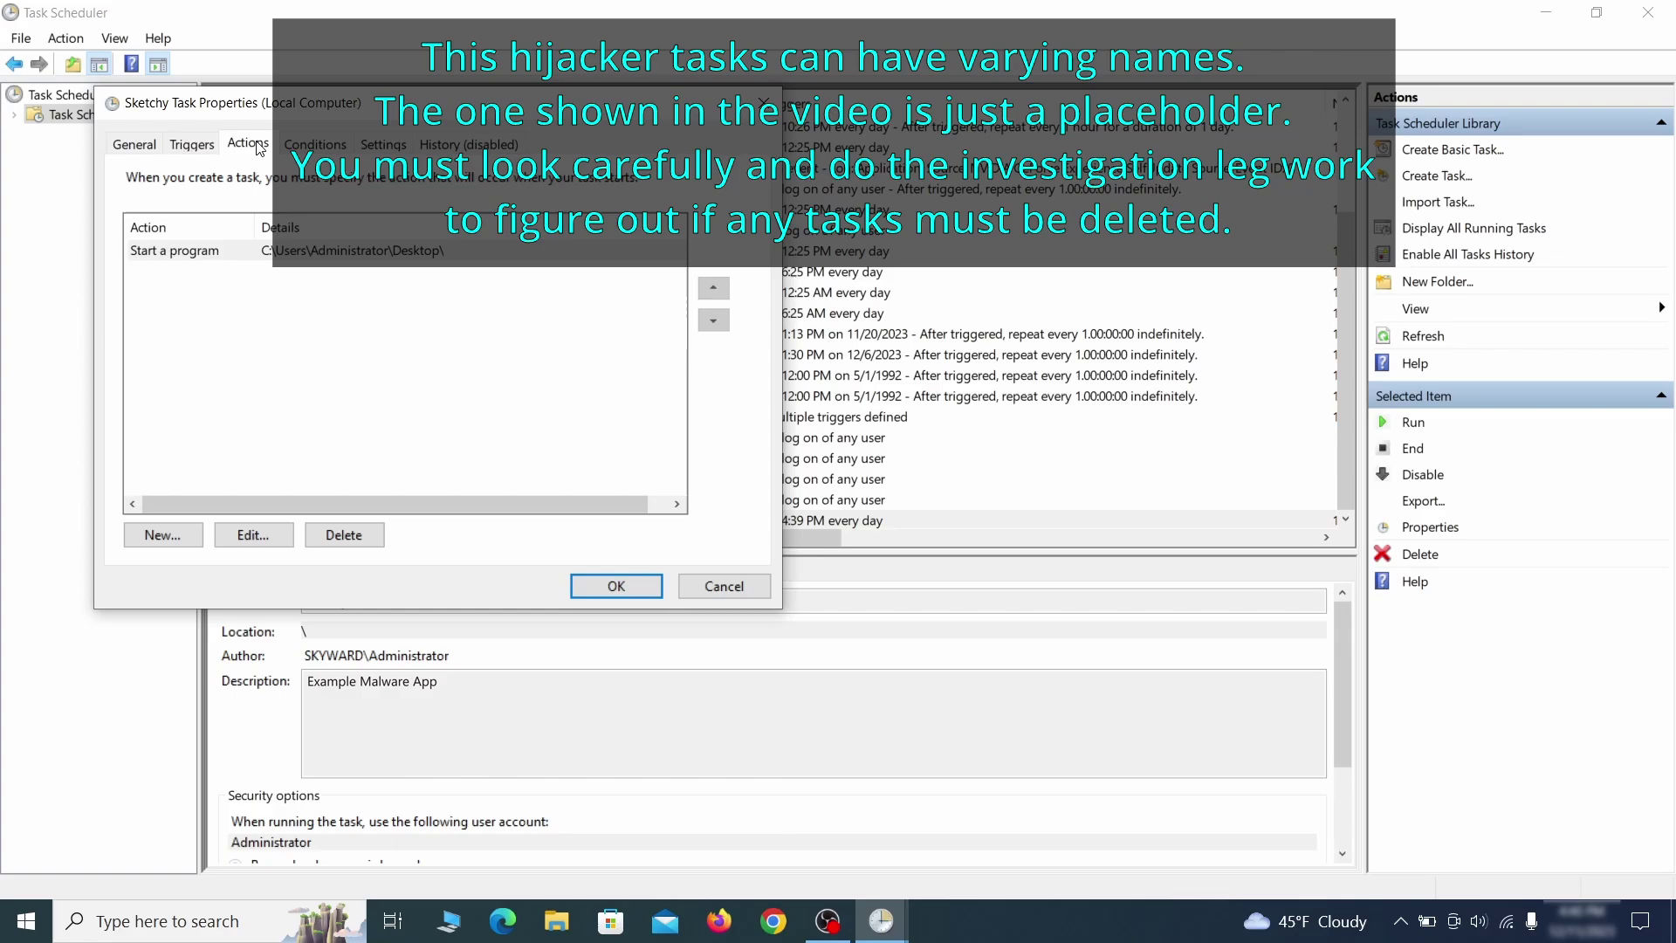
Close the task properties and delete the Example Malware App task
key("Escape")
right_click(538, 519)
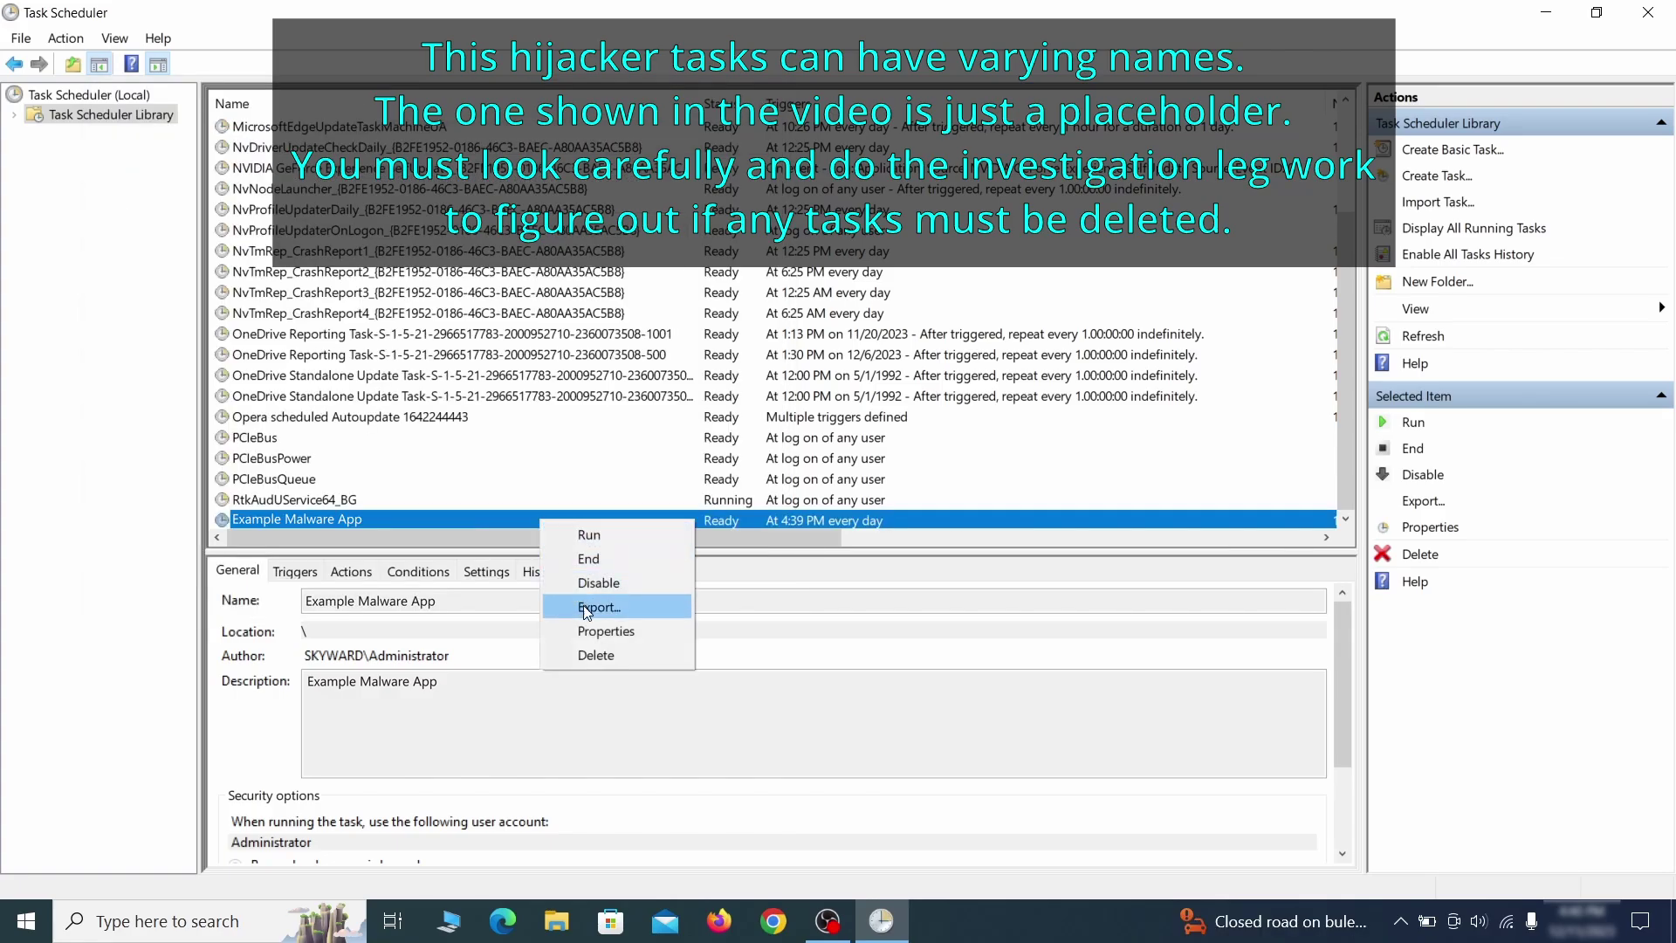
left_click(596, 654)
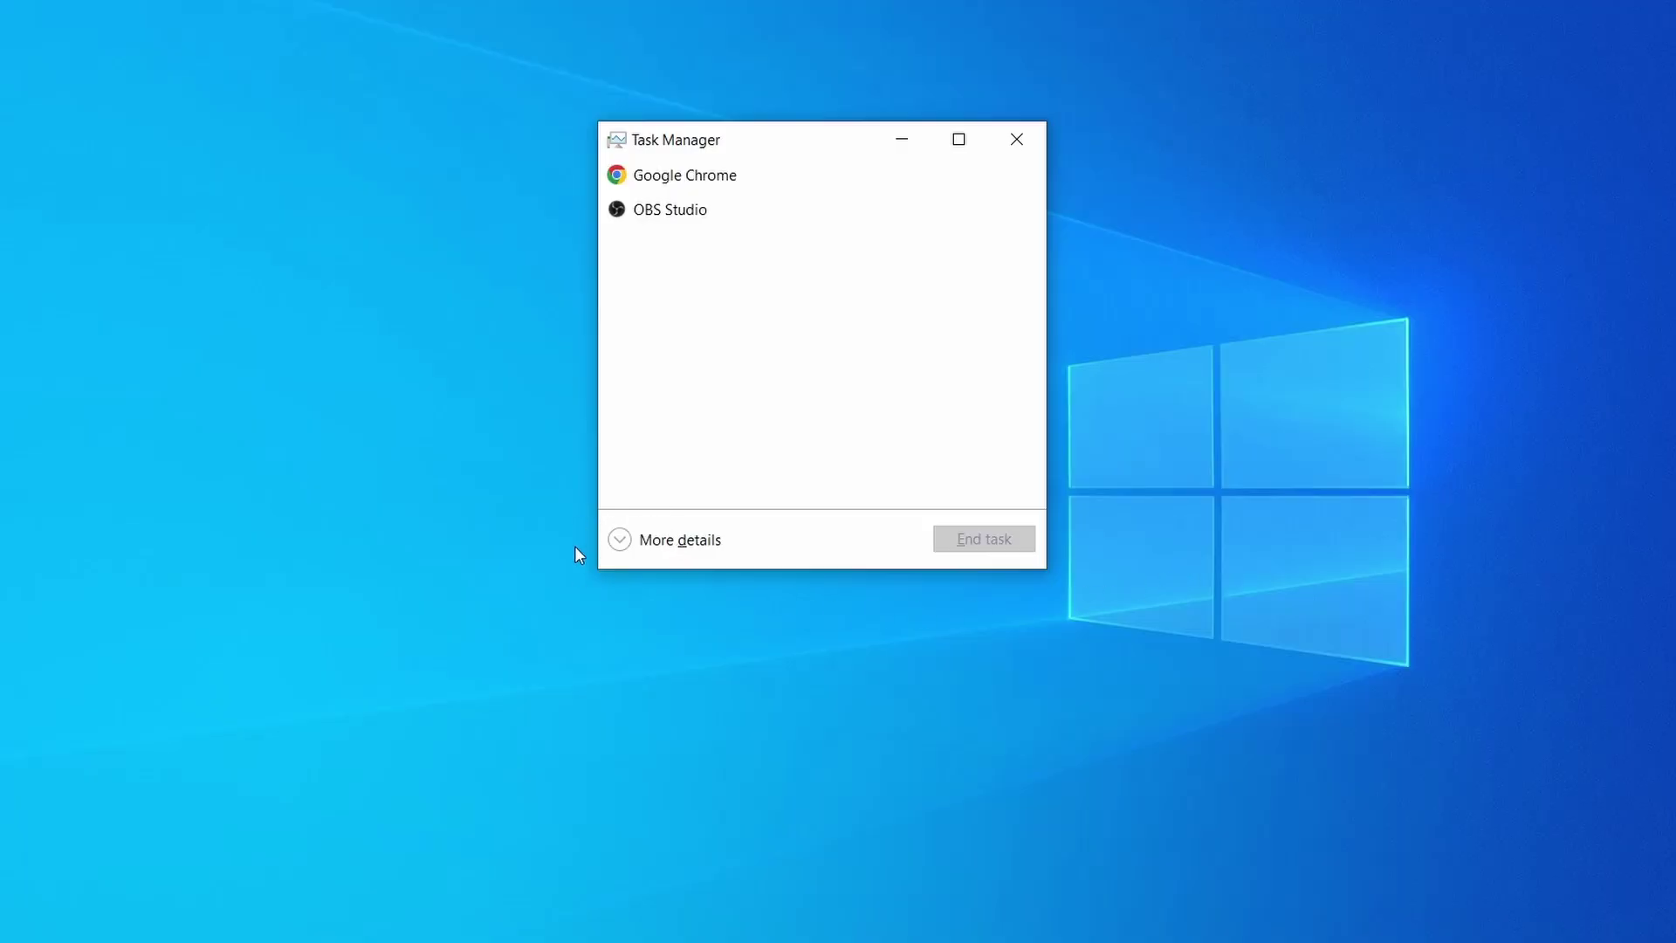
Rank Task Manager processes by CPU then memory and open Example Malware Process's file location
left_click(621, 542)
left_click(814, 204)
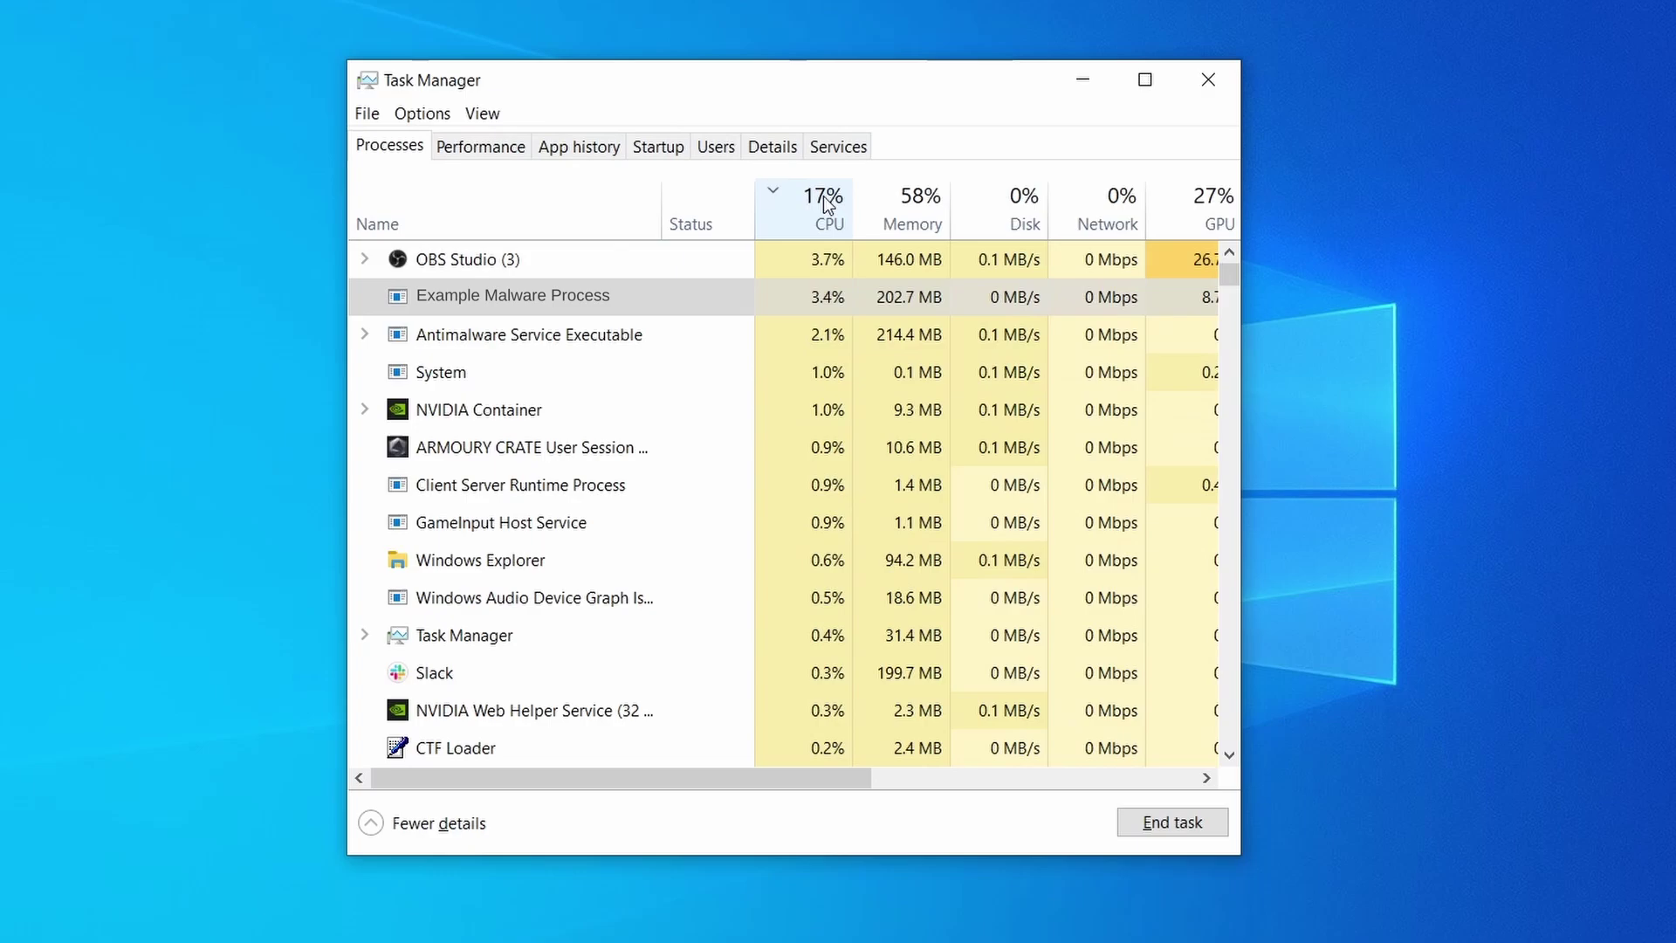
left_click(912, 208)
left_click(804, 340)
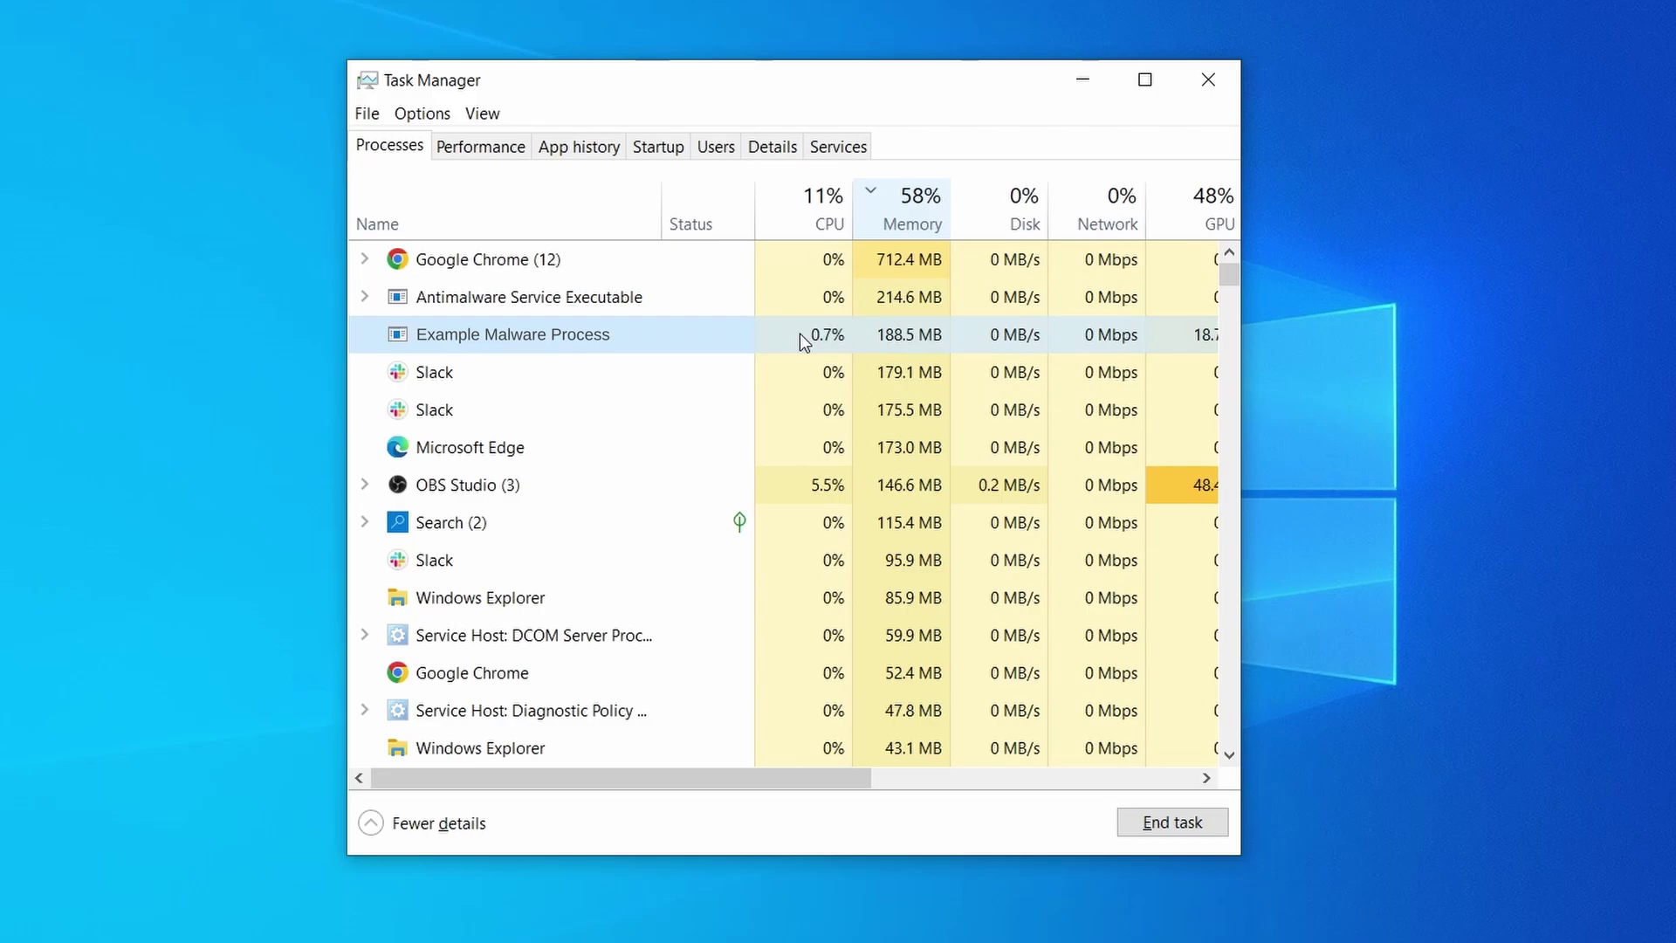
right_click(800, 335)
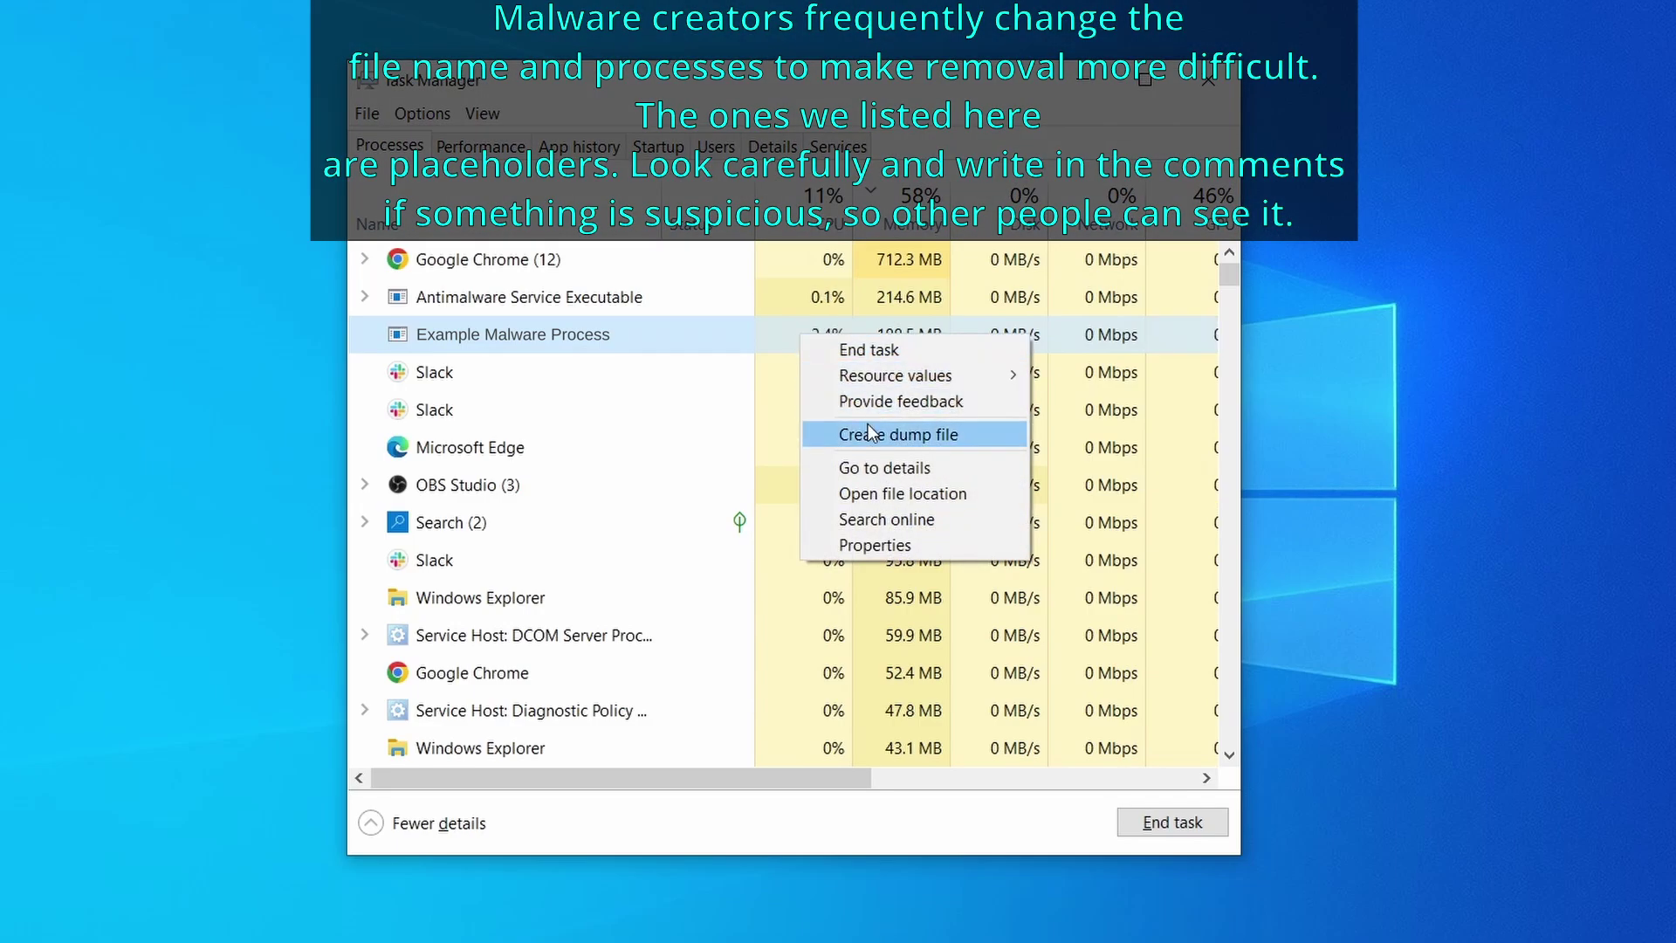
left_click(906, 496)
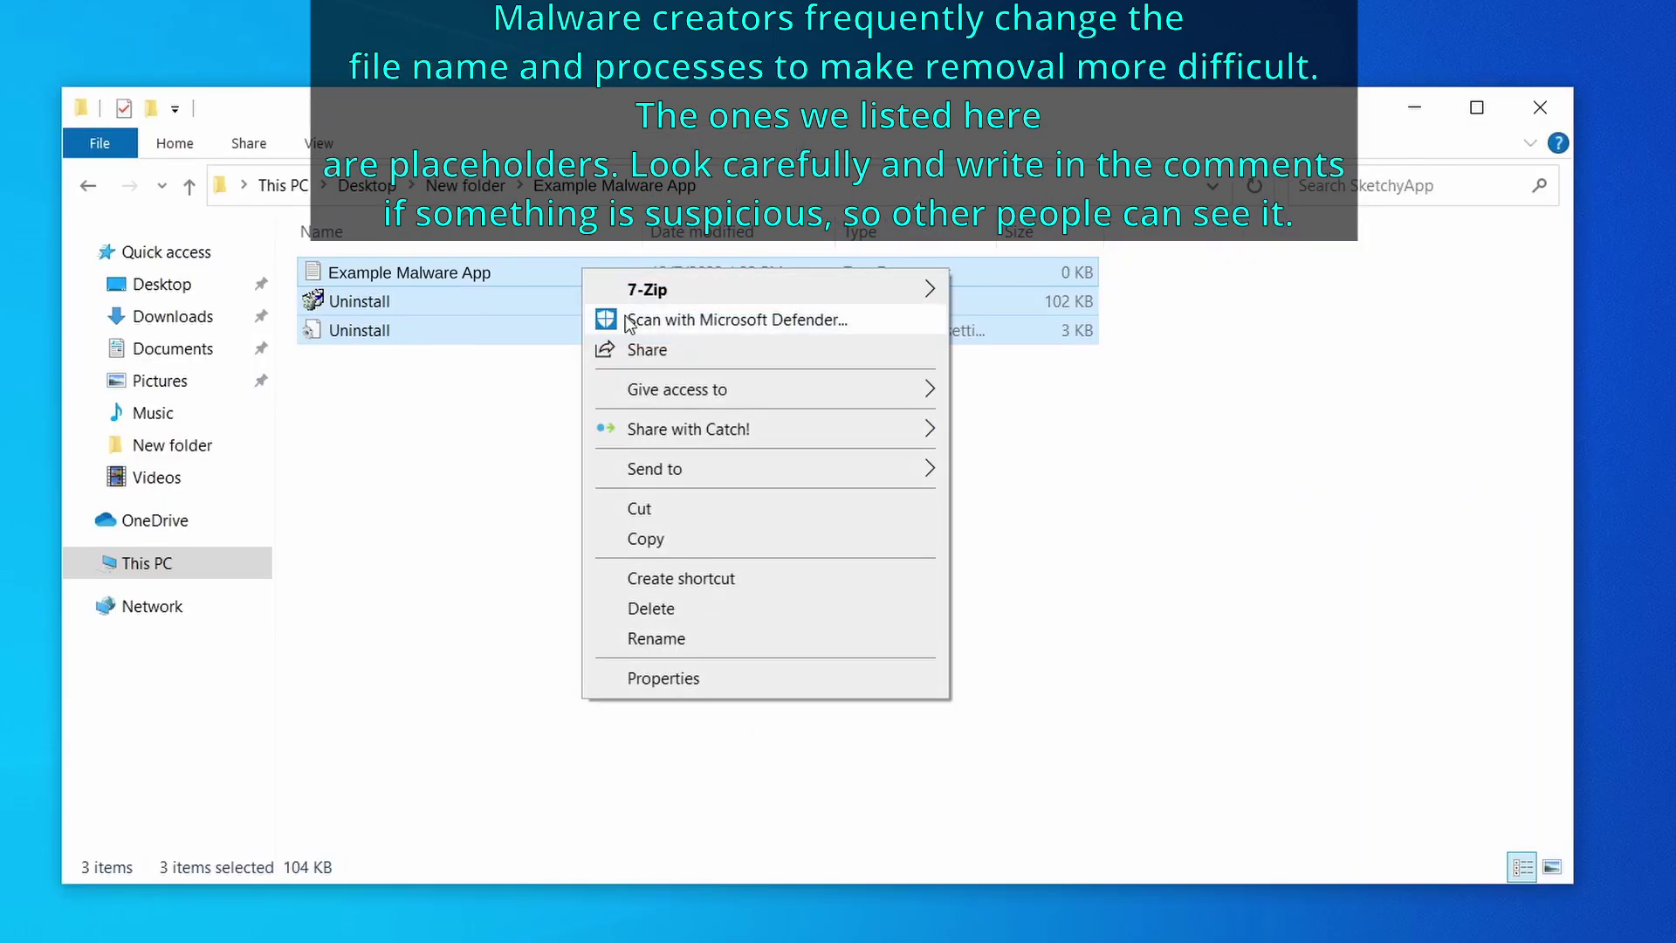
Delete the three malware files, attempt deleting EXAMPLE_MALWARE_FOLDER, then download and install LockHunter
left_click(725, 608)
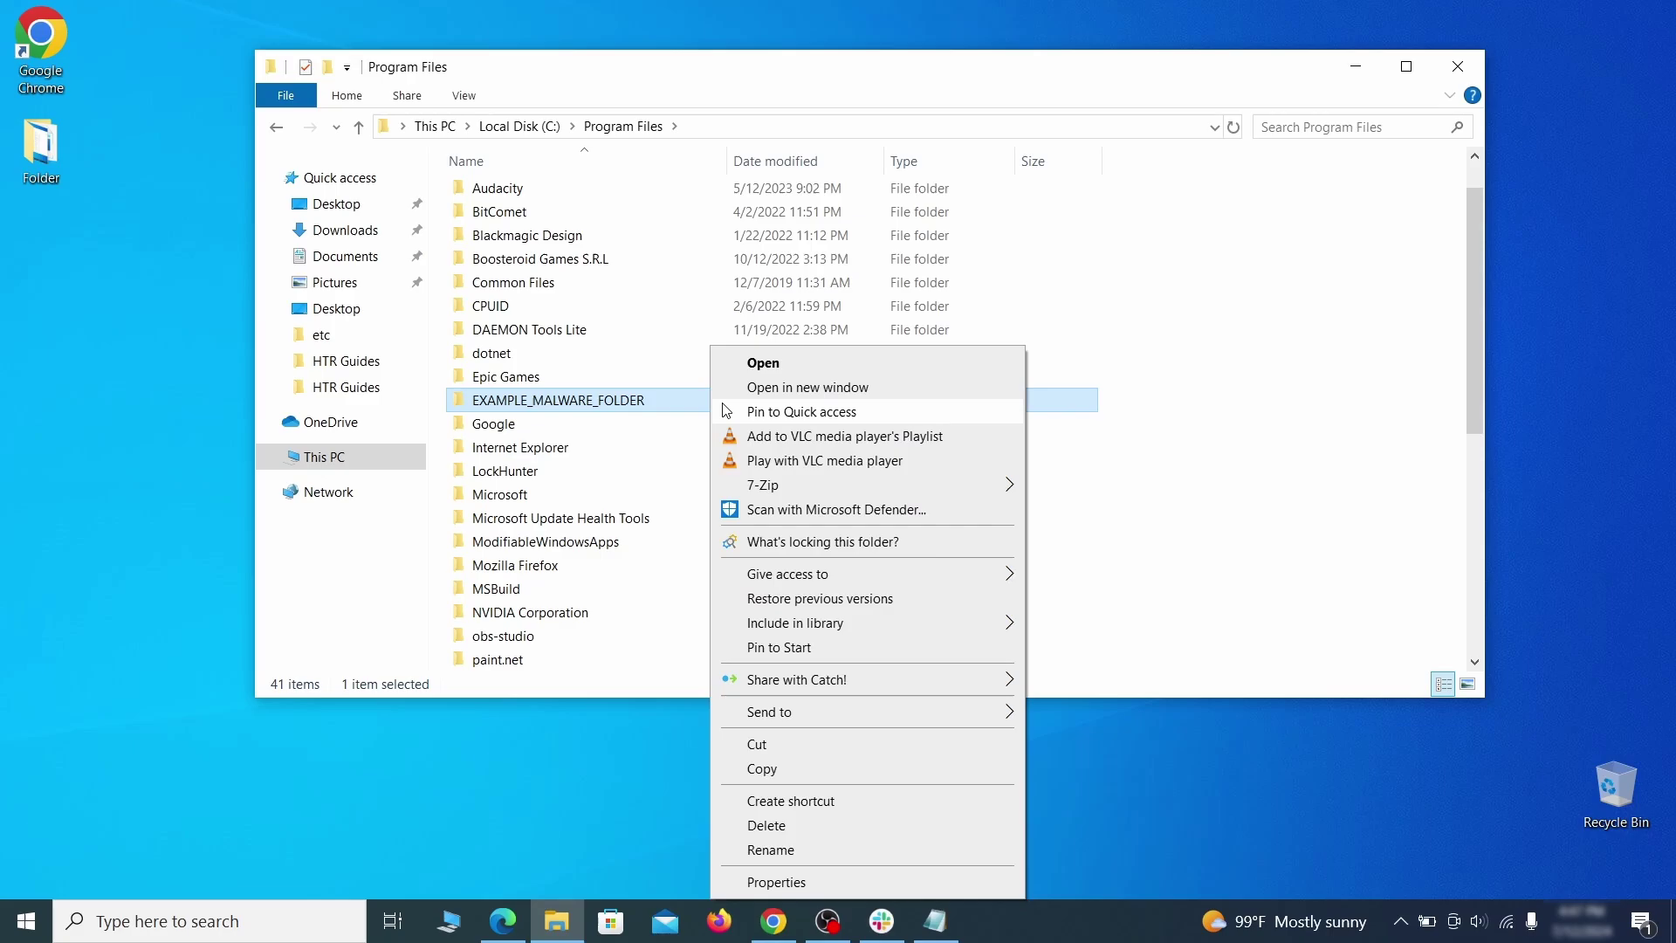
left_click(804, 827)
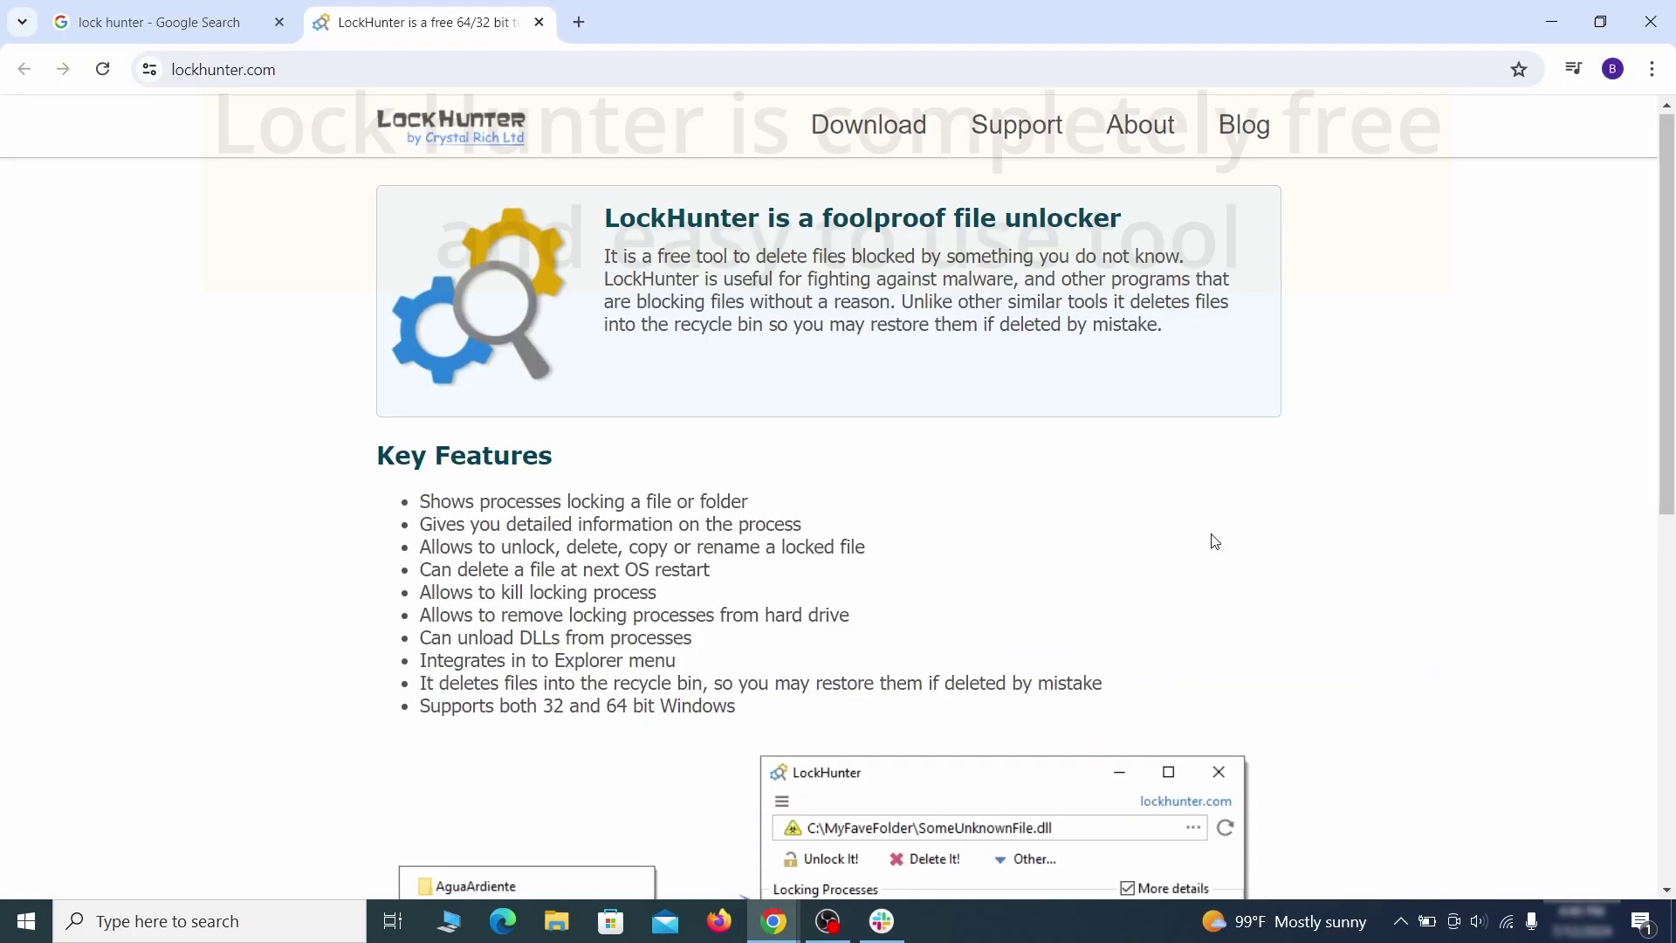
scroll(903, 530, "down", 6)
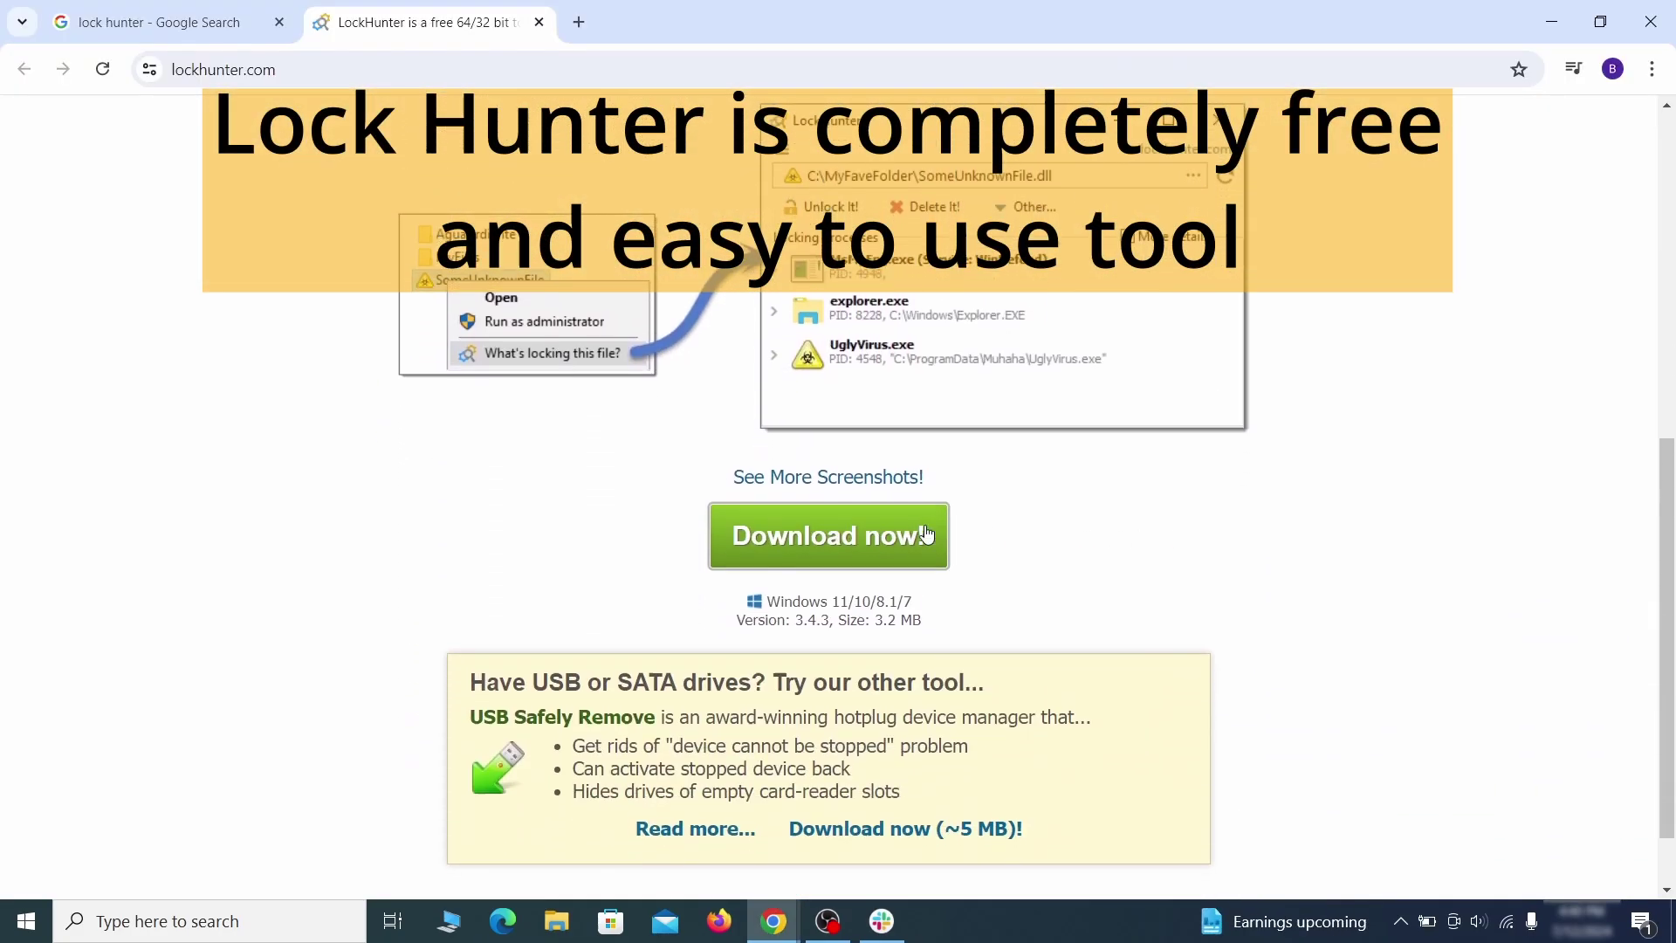
left_click(902, 530)
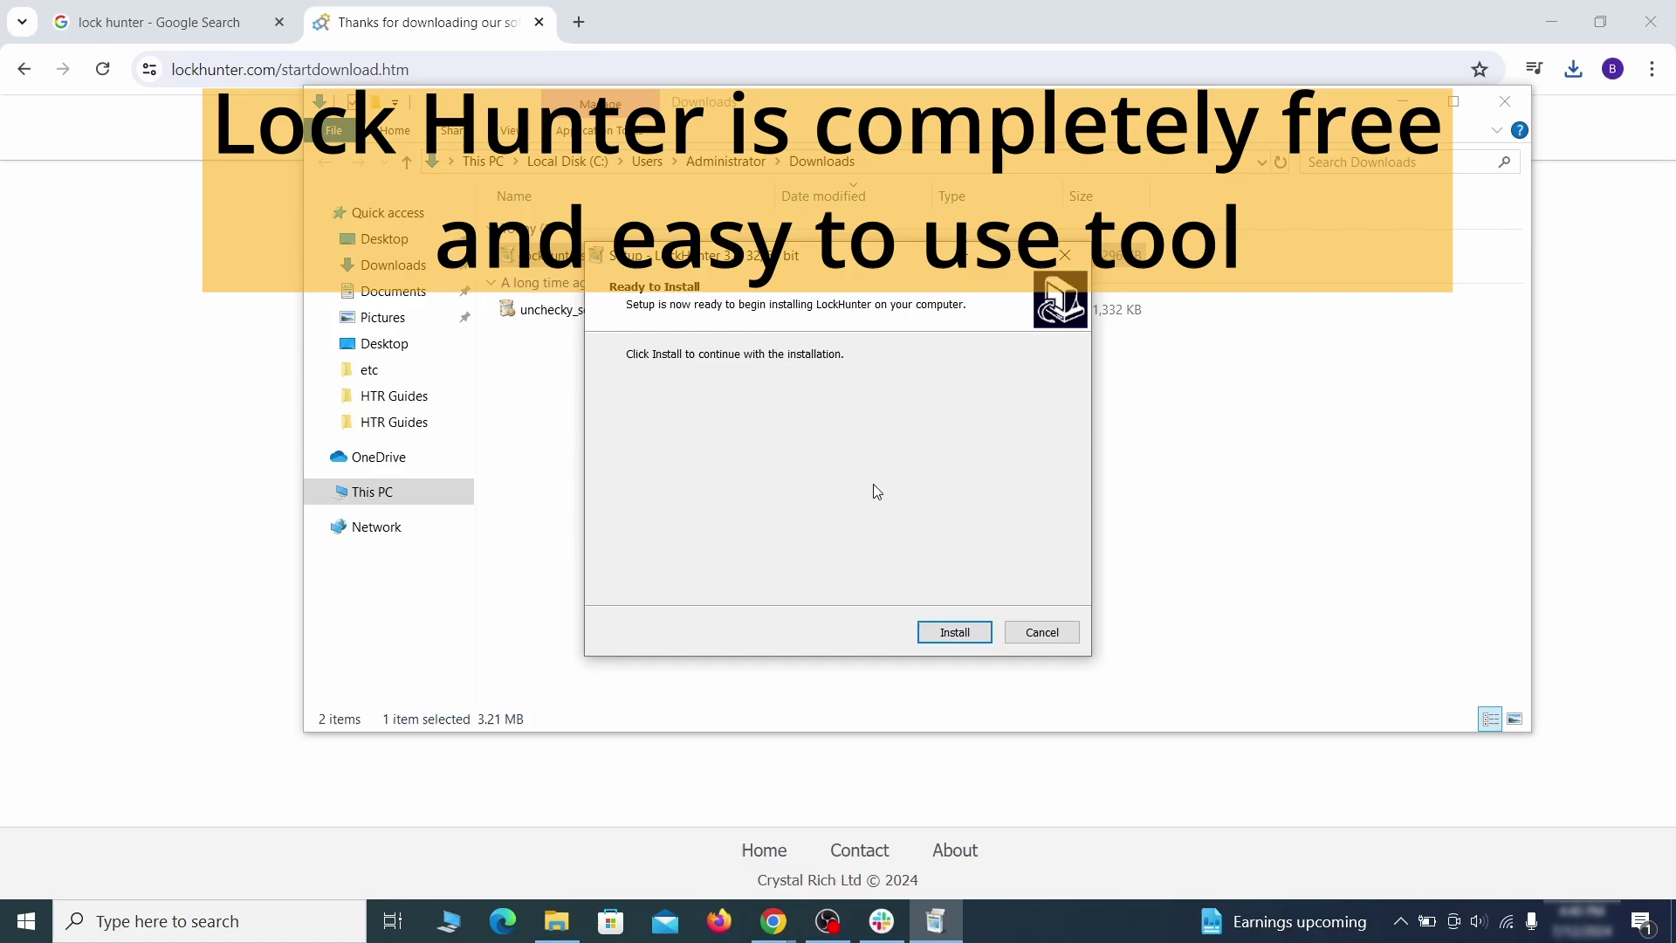
left_click(956, 640)
left_click(954, 630)
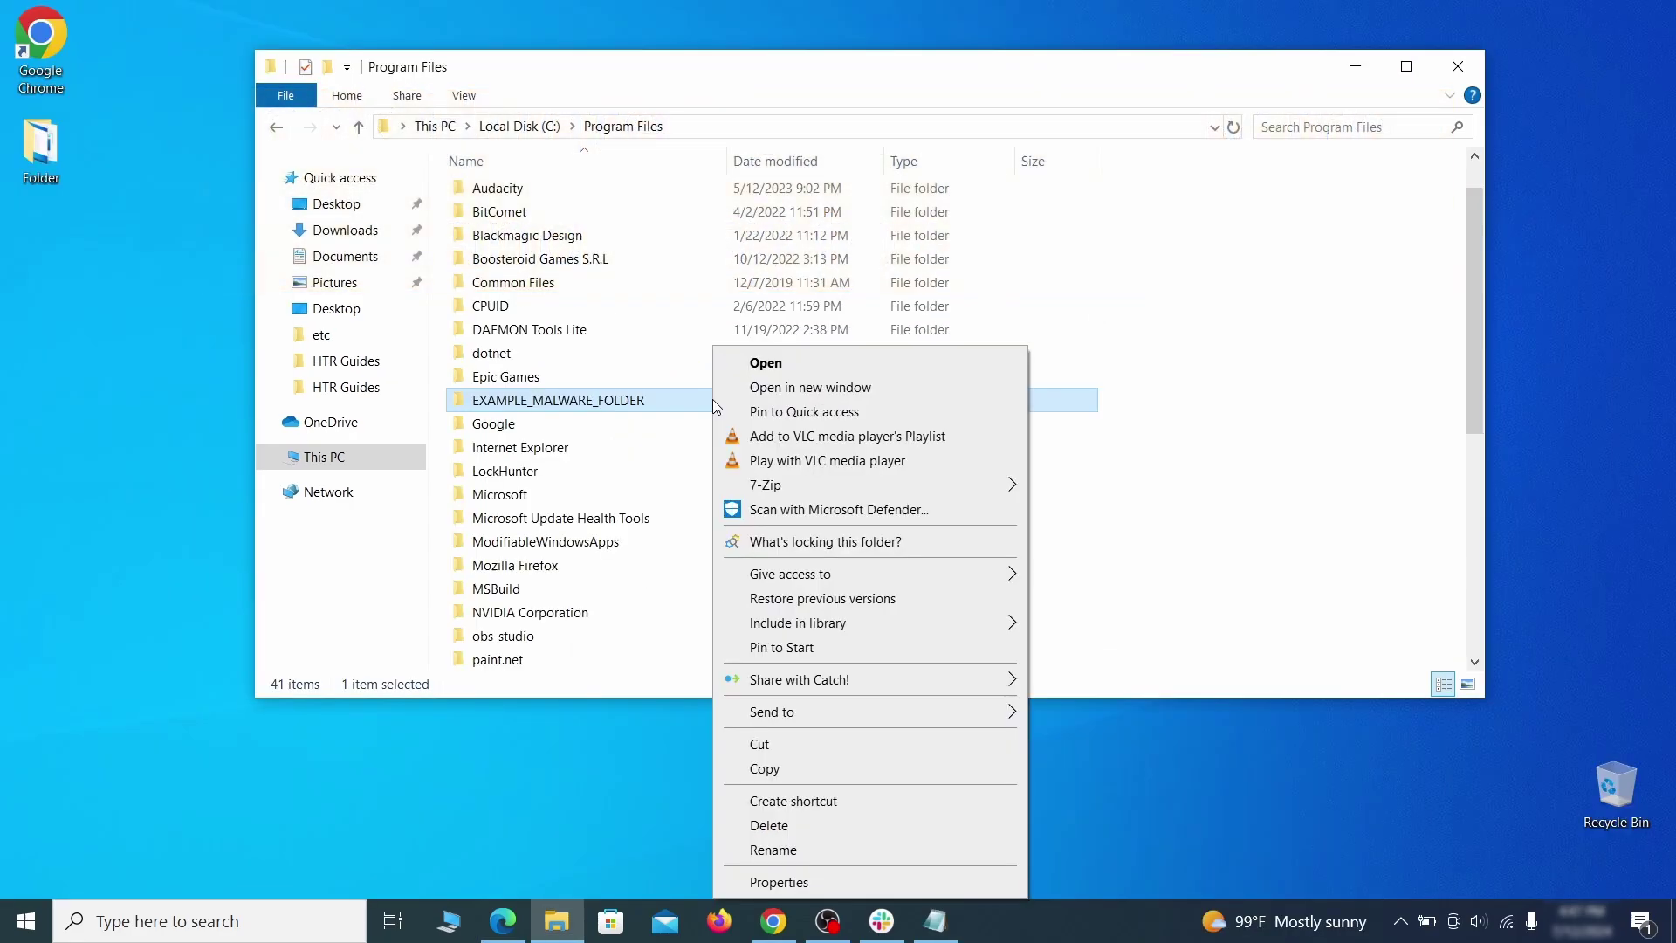
Use LockHunter to delete EXAMPLE_MALWARE_FOLDER, unlocking it from notepad.exe
left_click(815, 542)
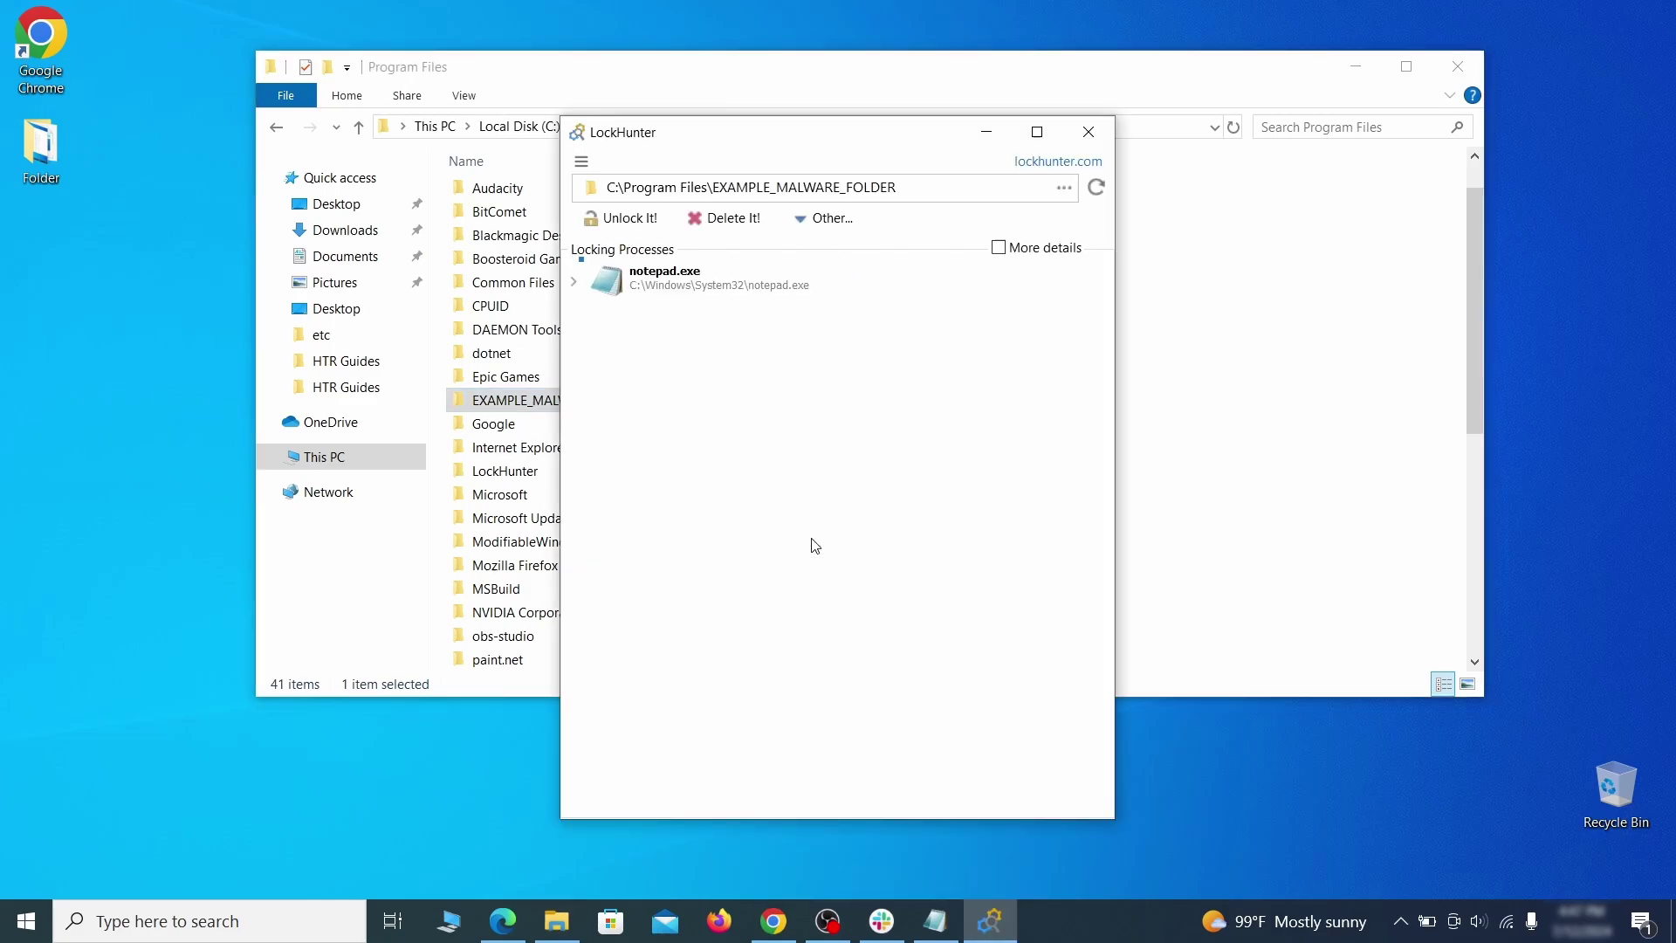
left_click(748, 225)
left_click(922, 545)
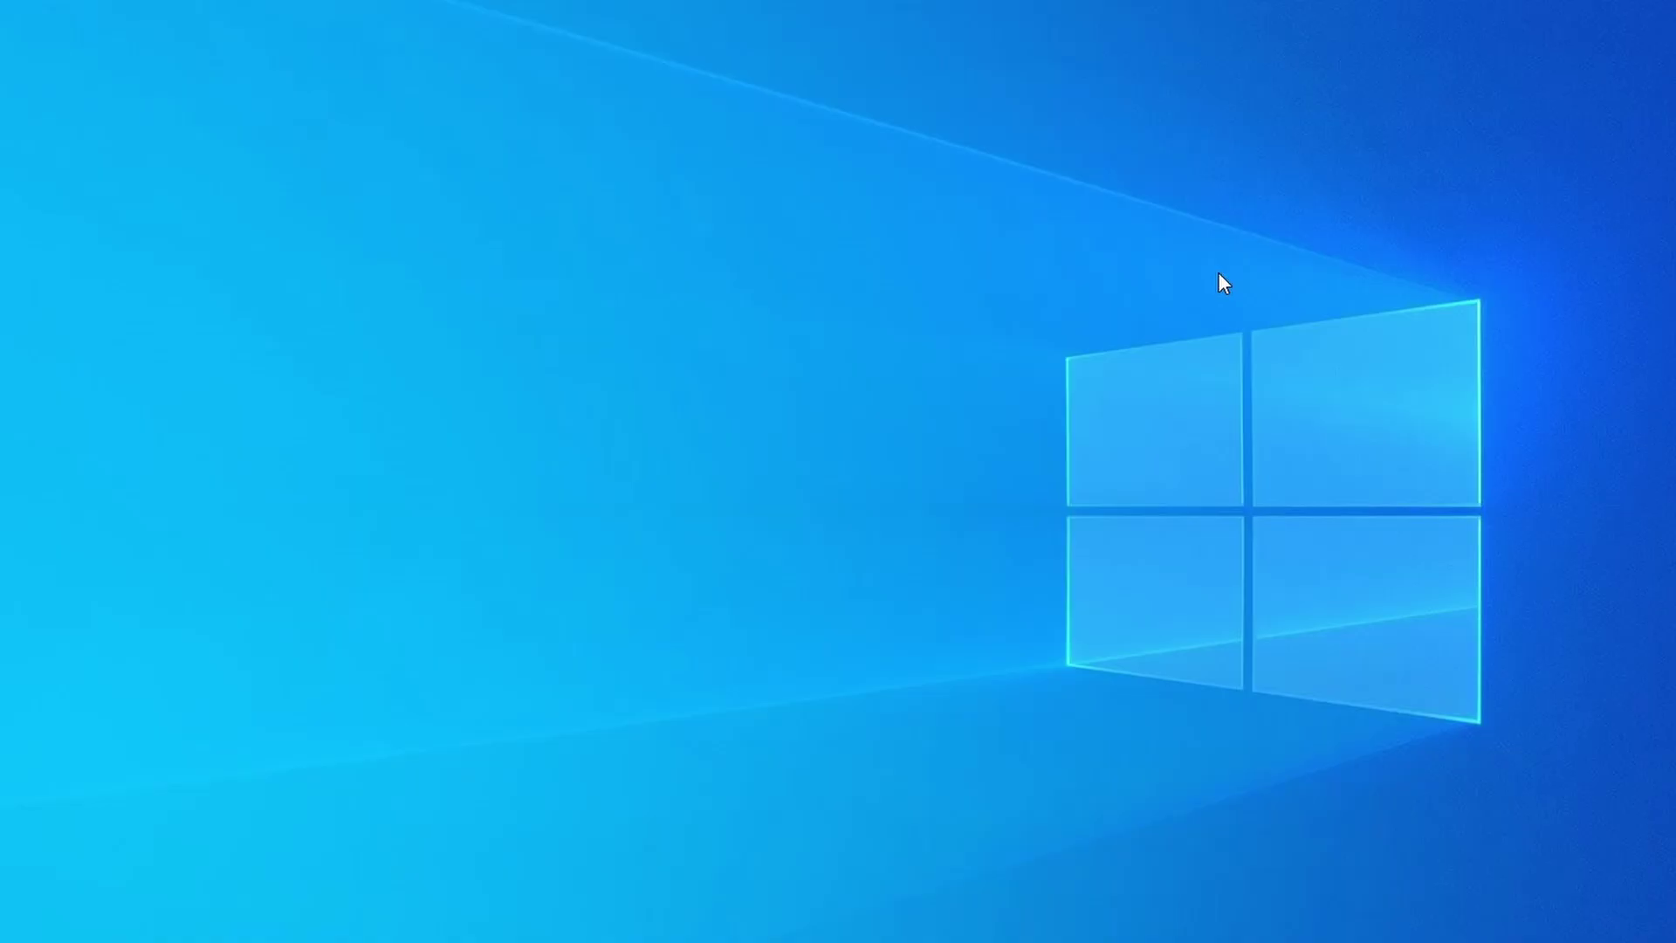
Open Task Manager, sort by CPU then memory, and find Example Malware App at 38.1 MB
key("ctrl+shift+Escape")
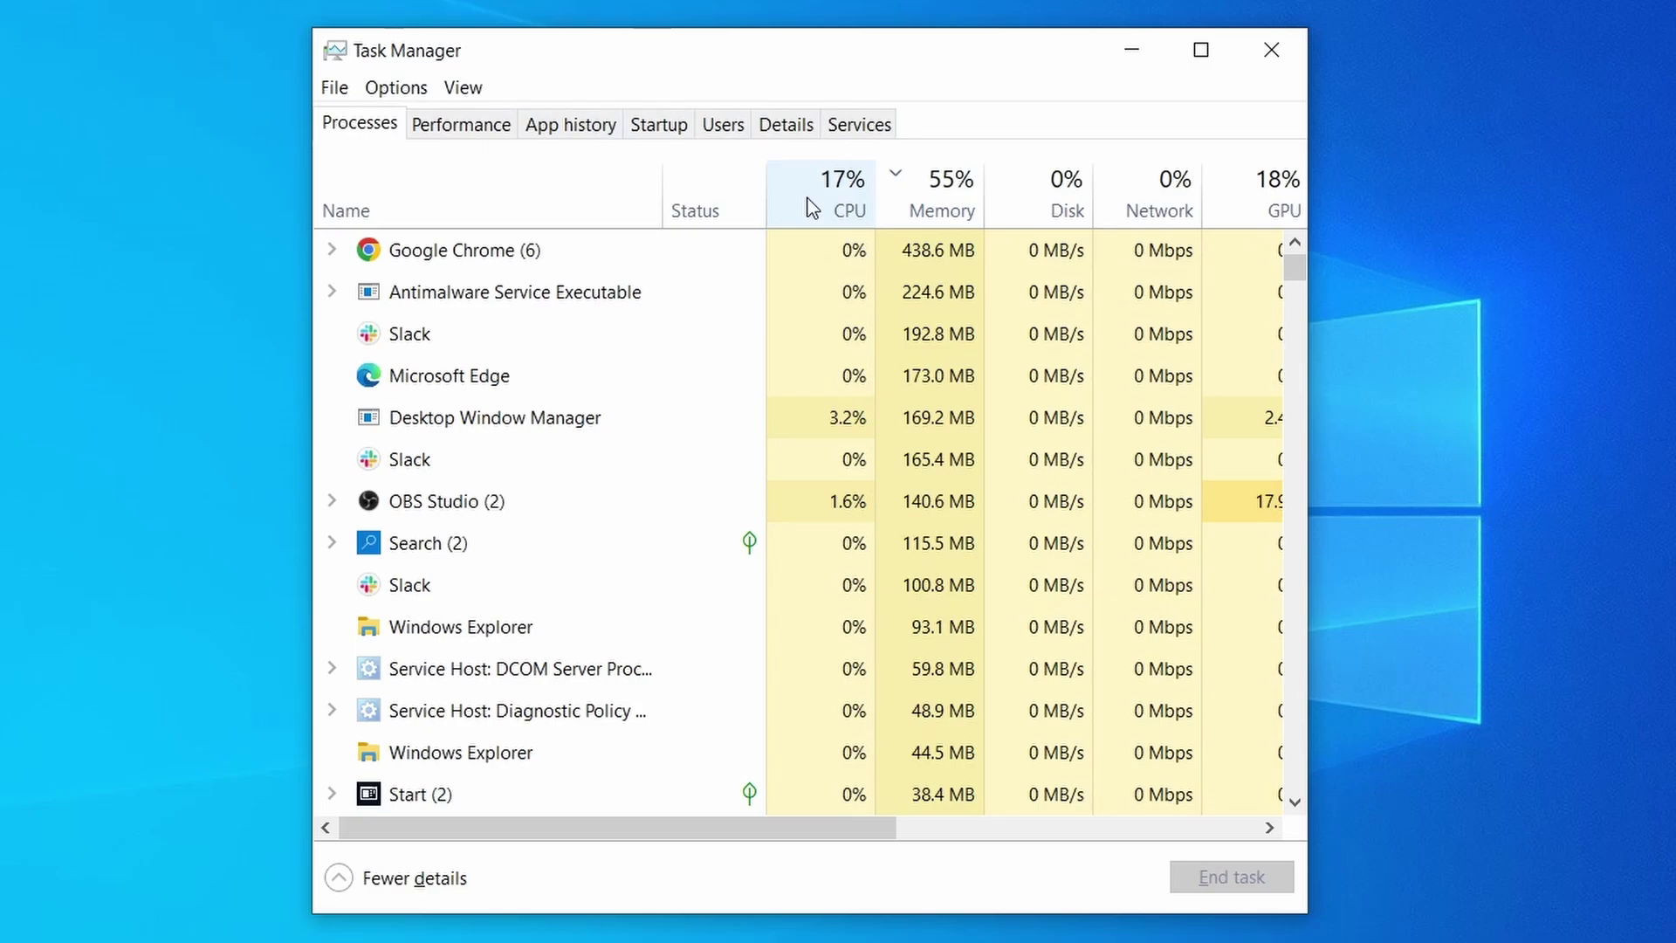
left_click(810, 208)
left_click(951, 192)
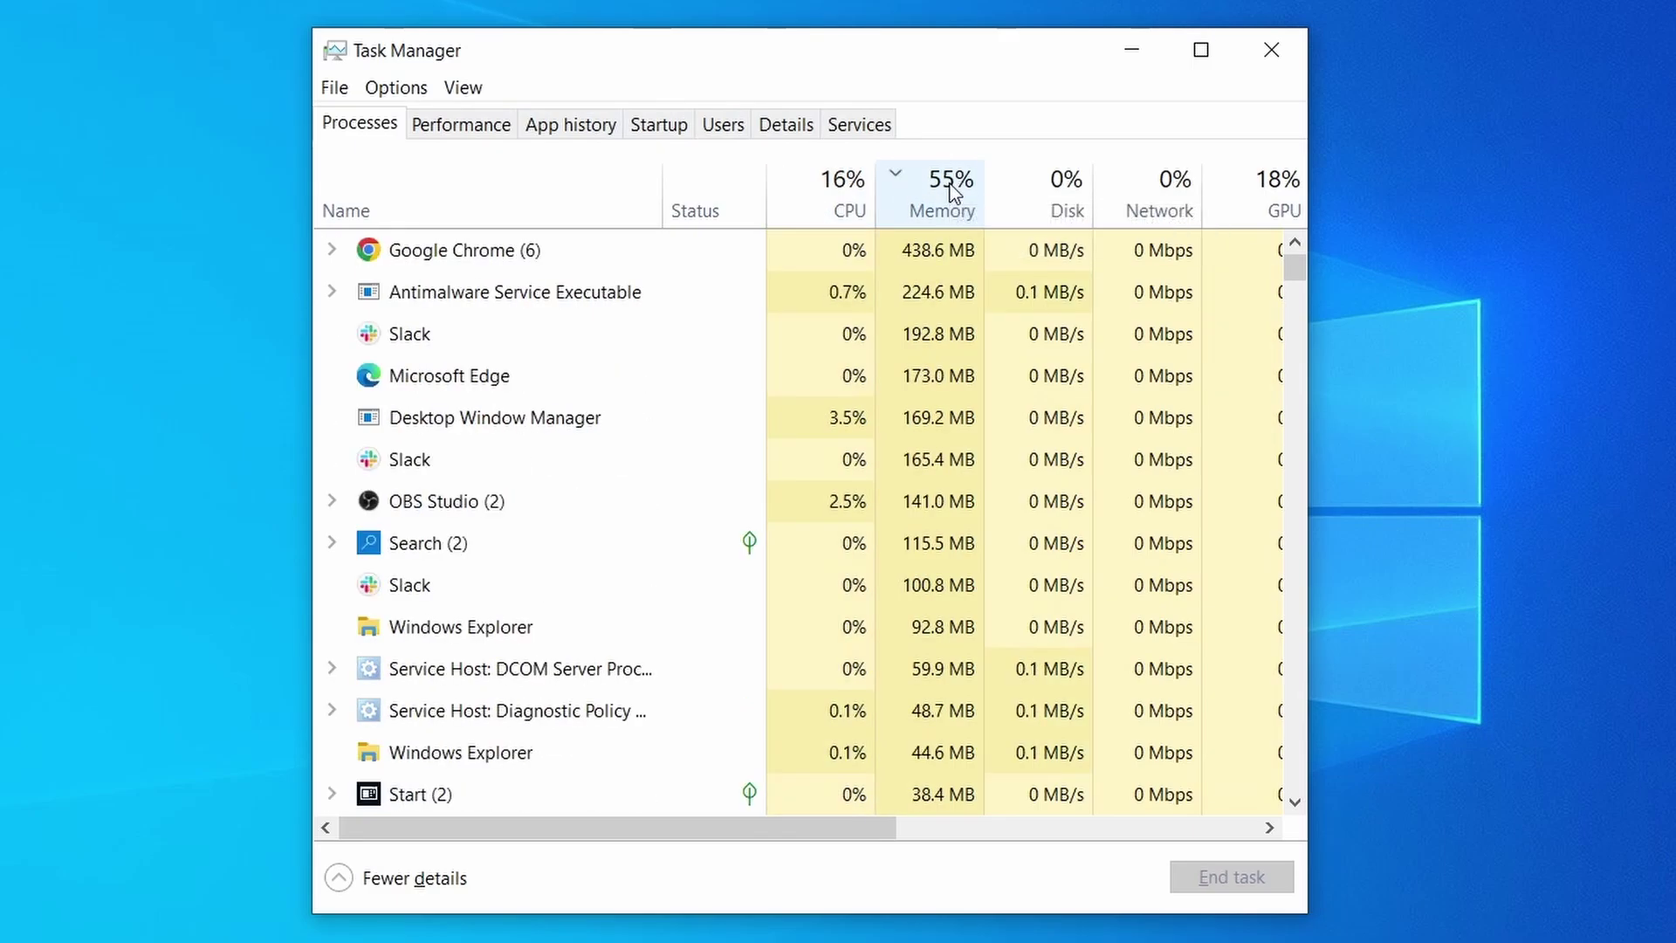
scroll(729, 588, "down", 2)
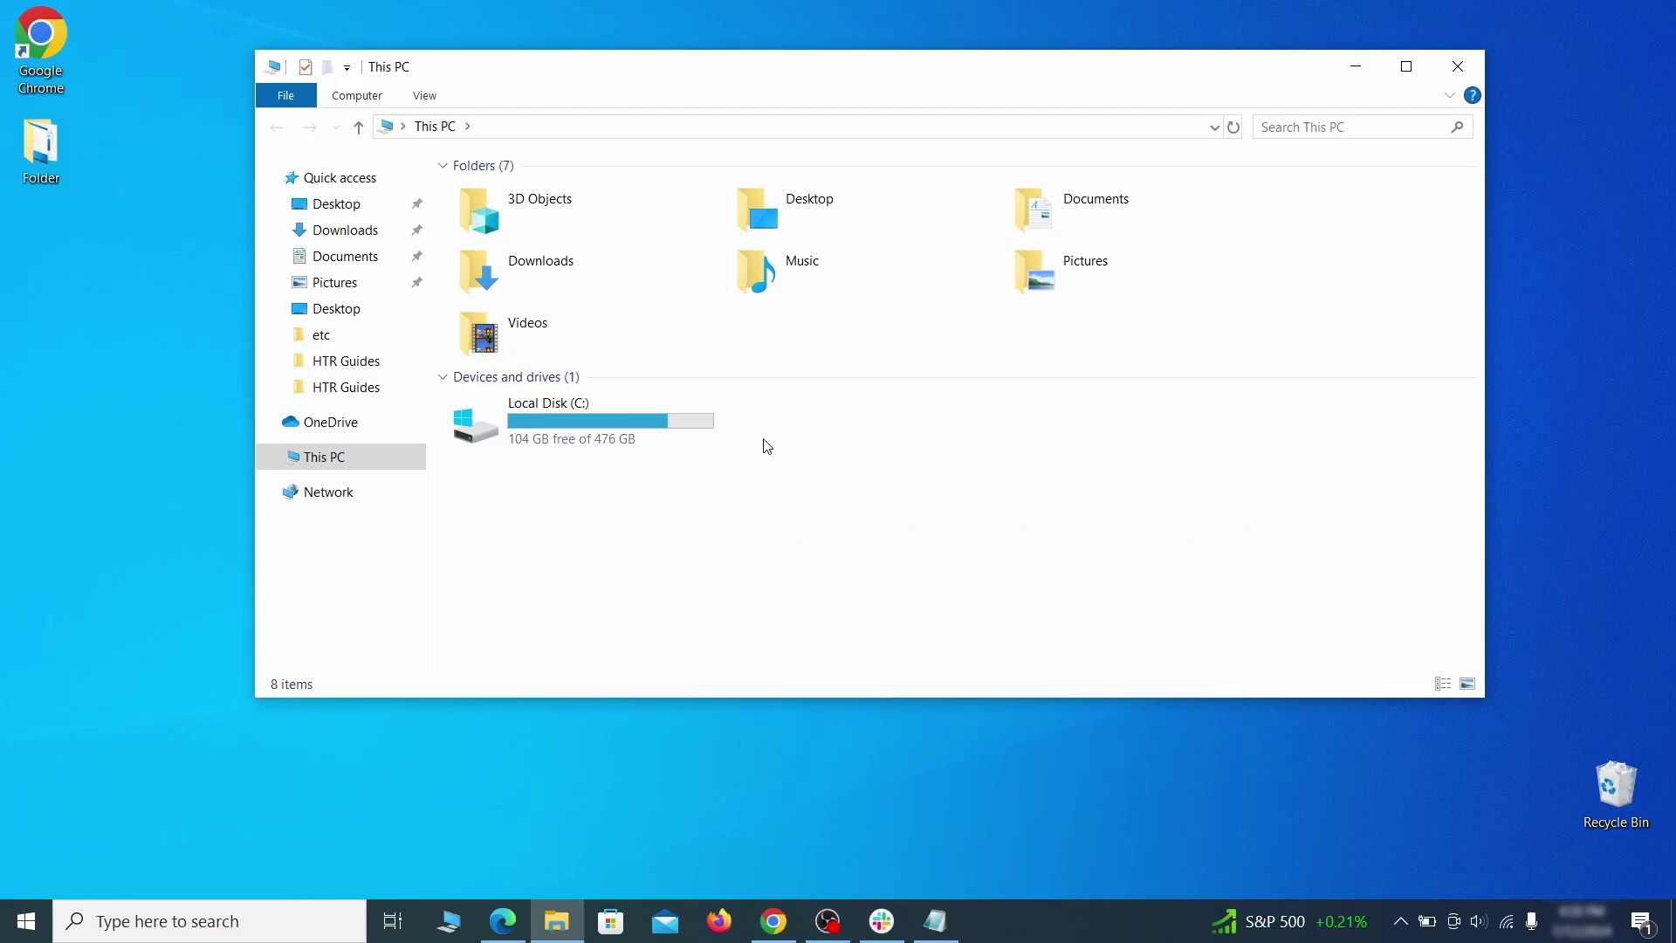
Browse to C:\Users\<user>\AppData\Roaming in File Explorer
double_click(696, 434)
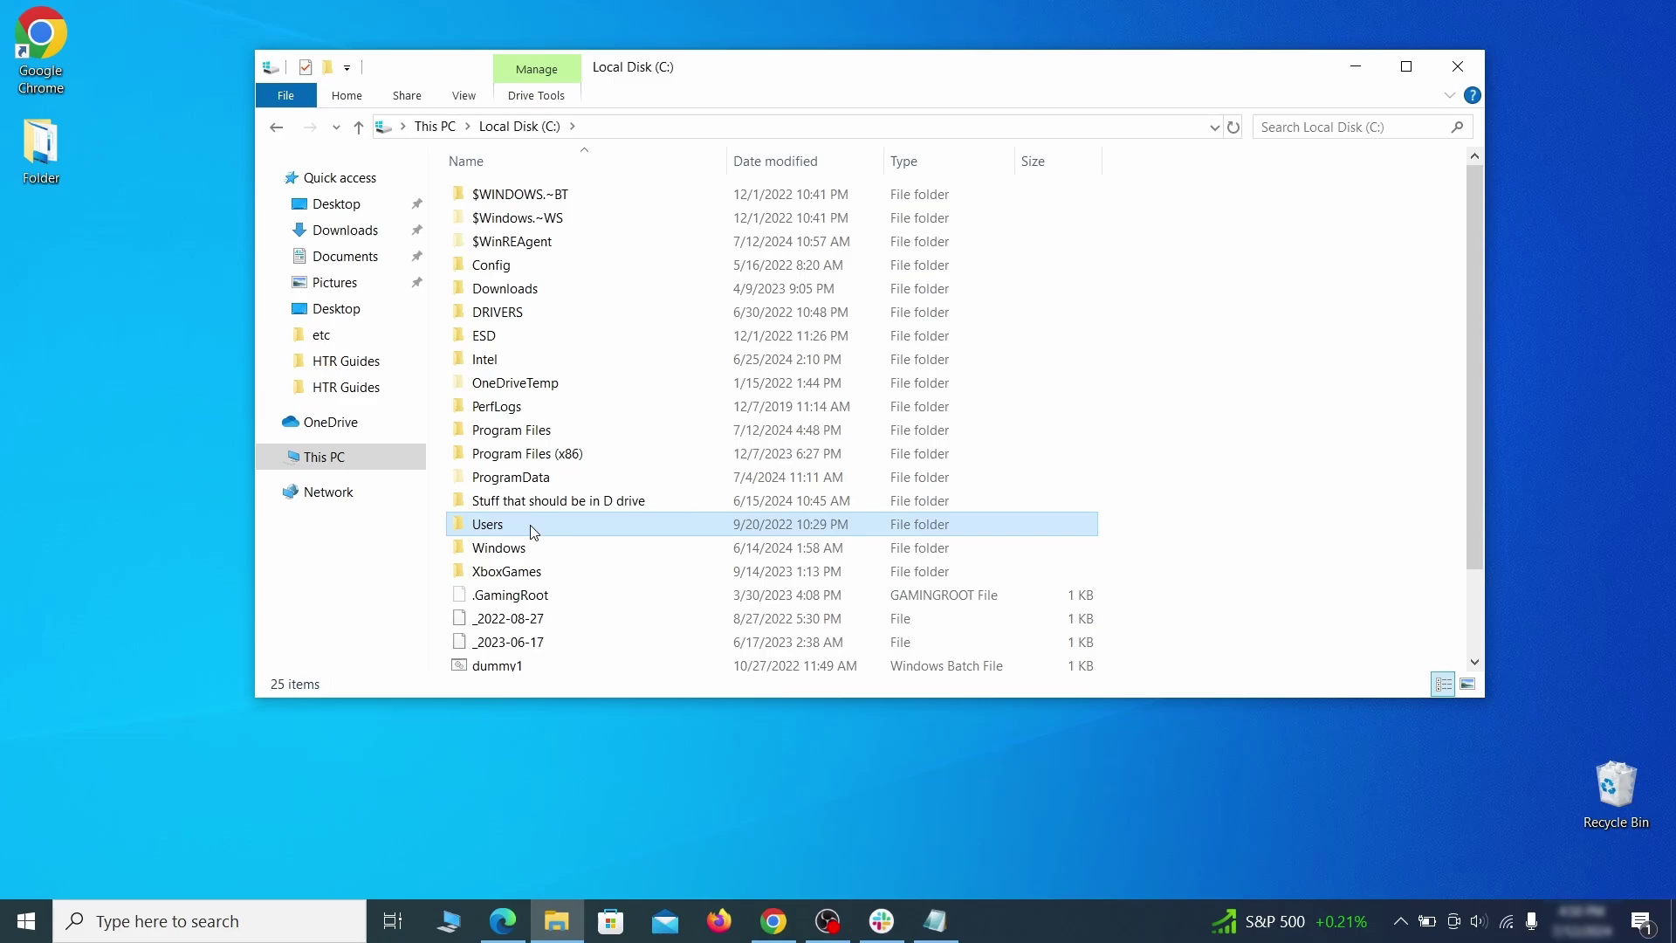
double_click(536, 526)
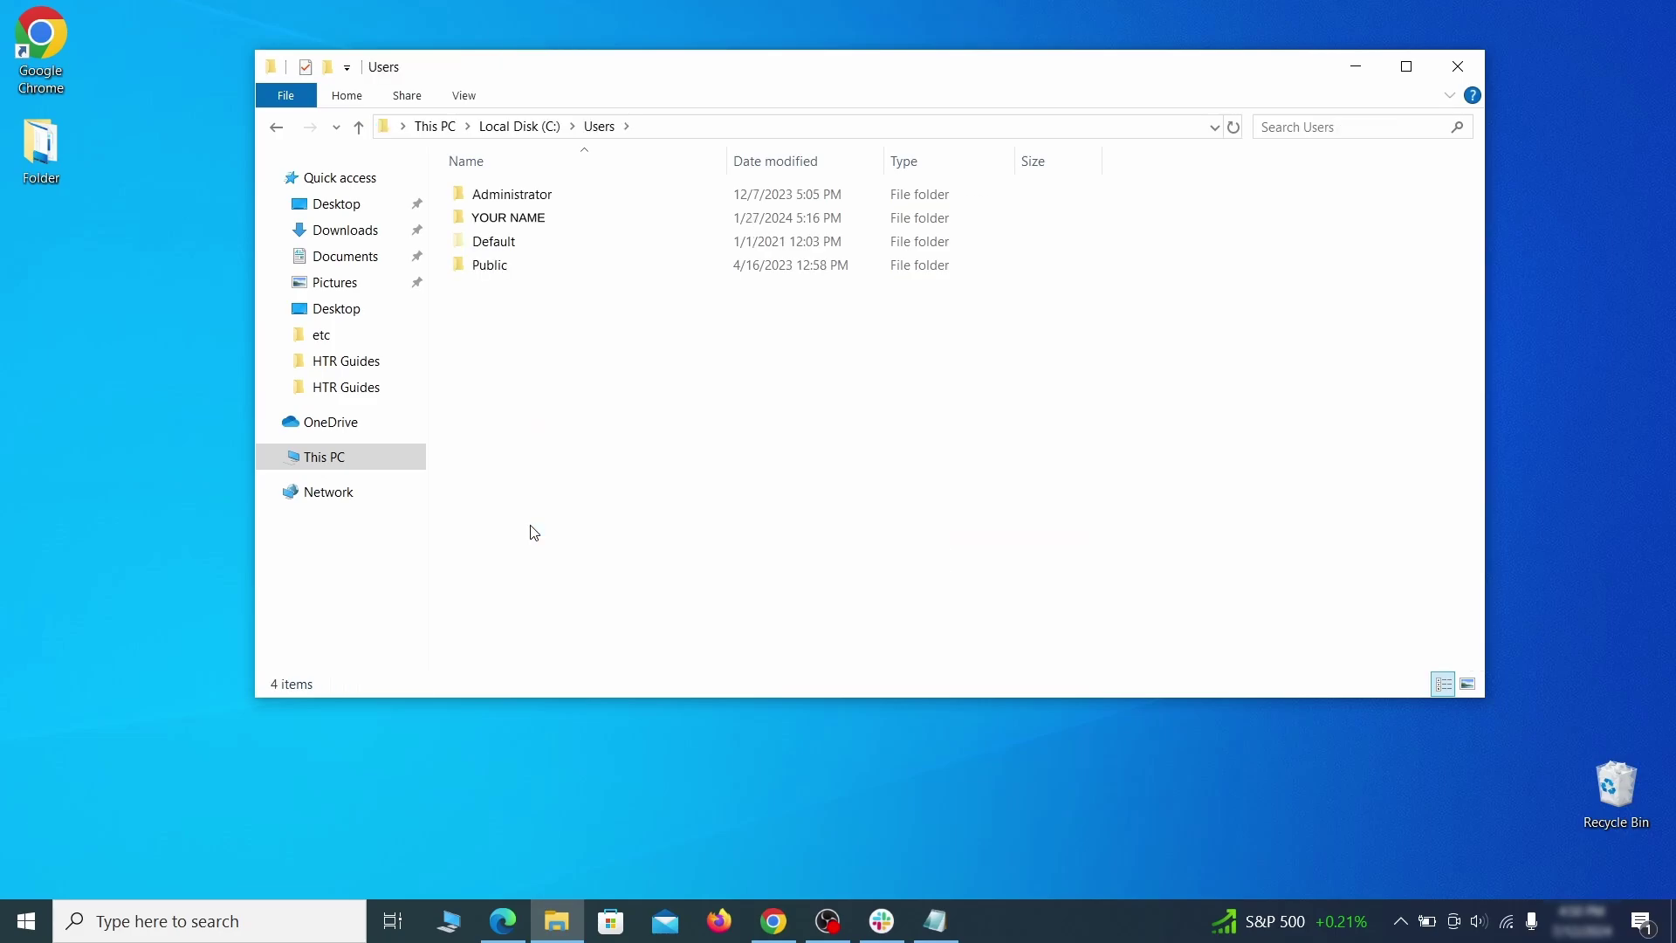
double_click(706, 220)
double_click(696, 312)
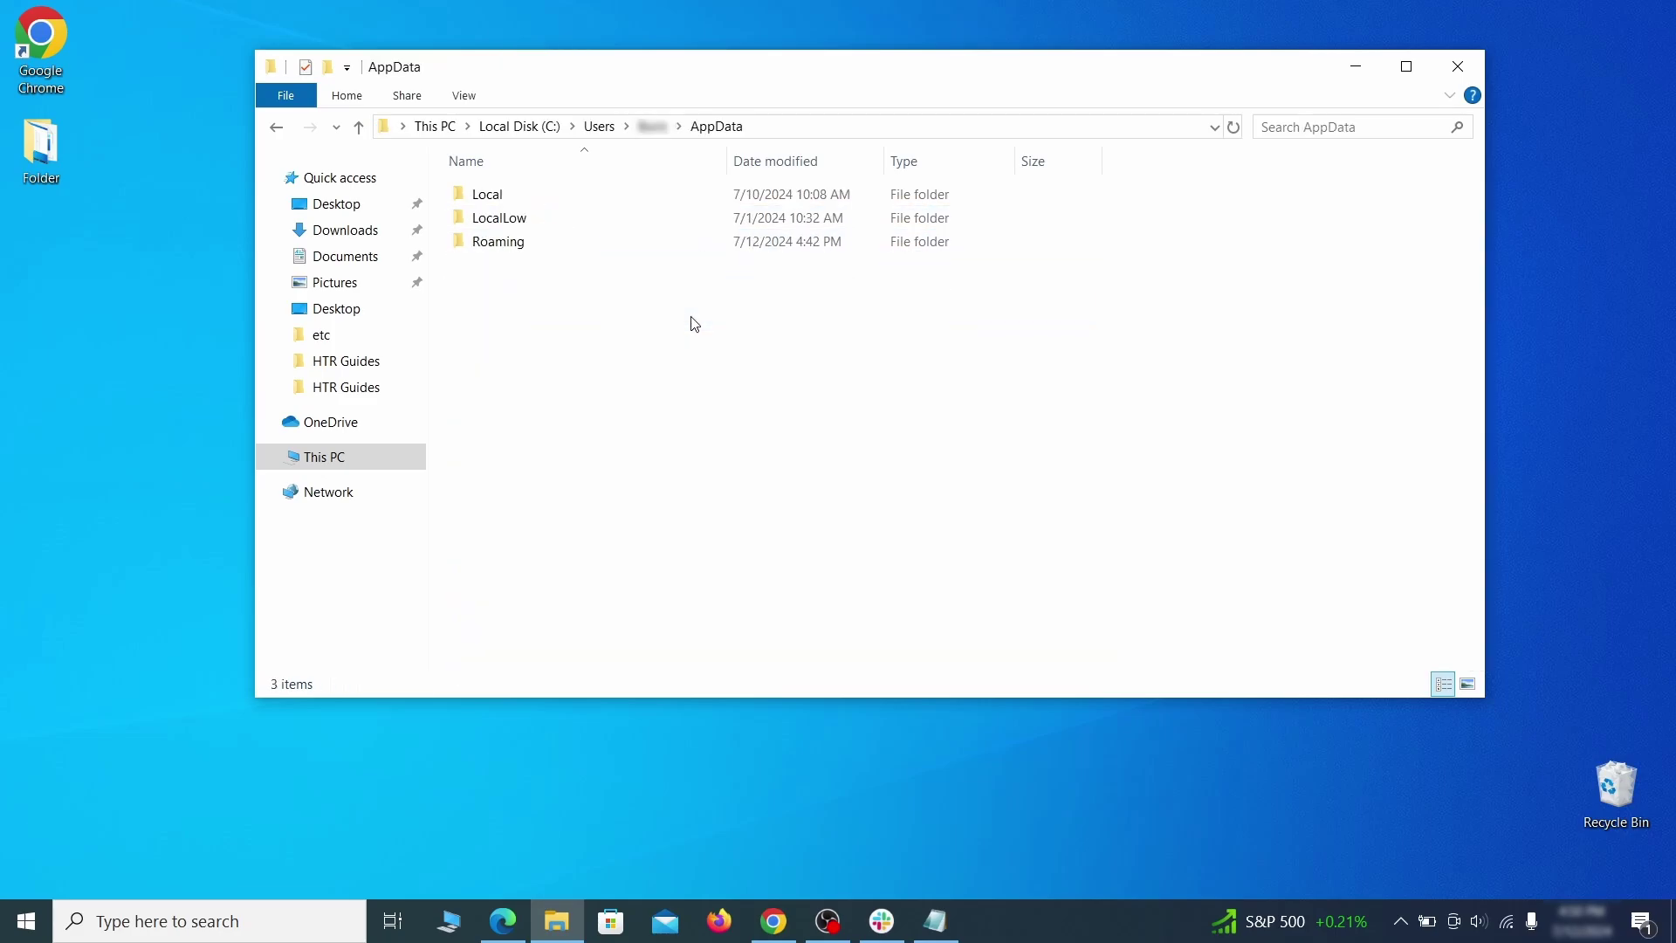
double_click(690, 244)
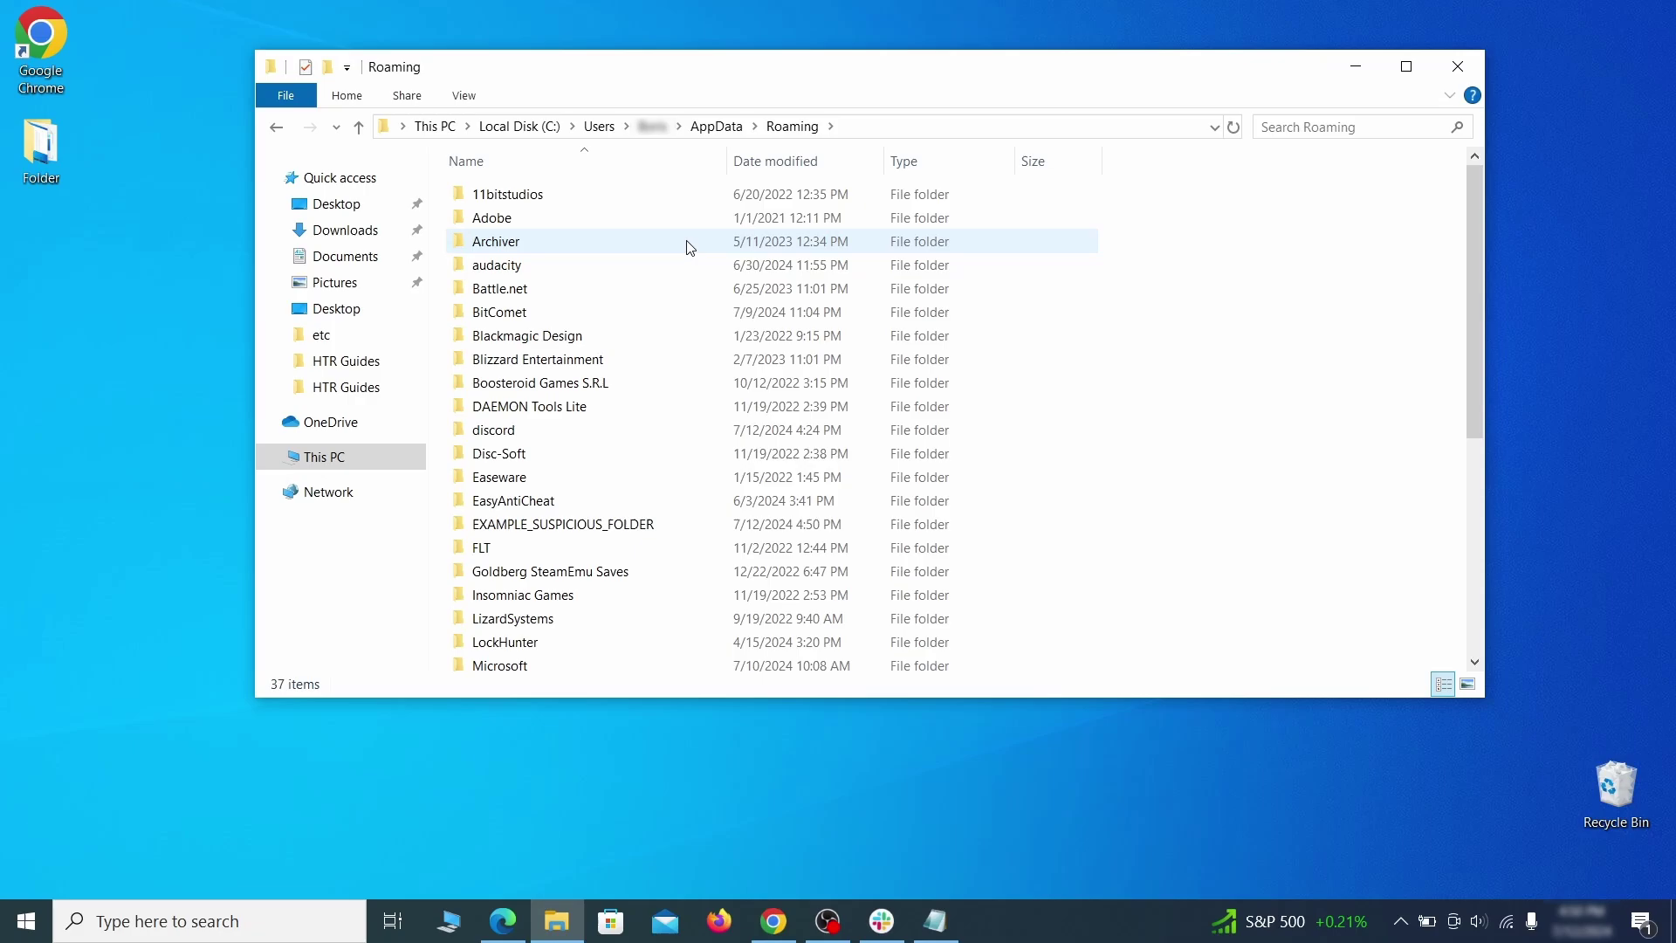
scroll(671, 301, "down", 2)
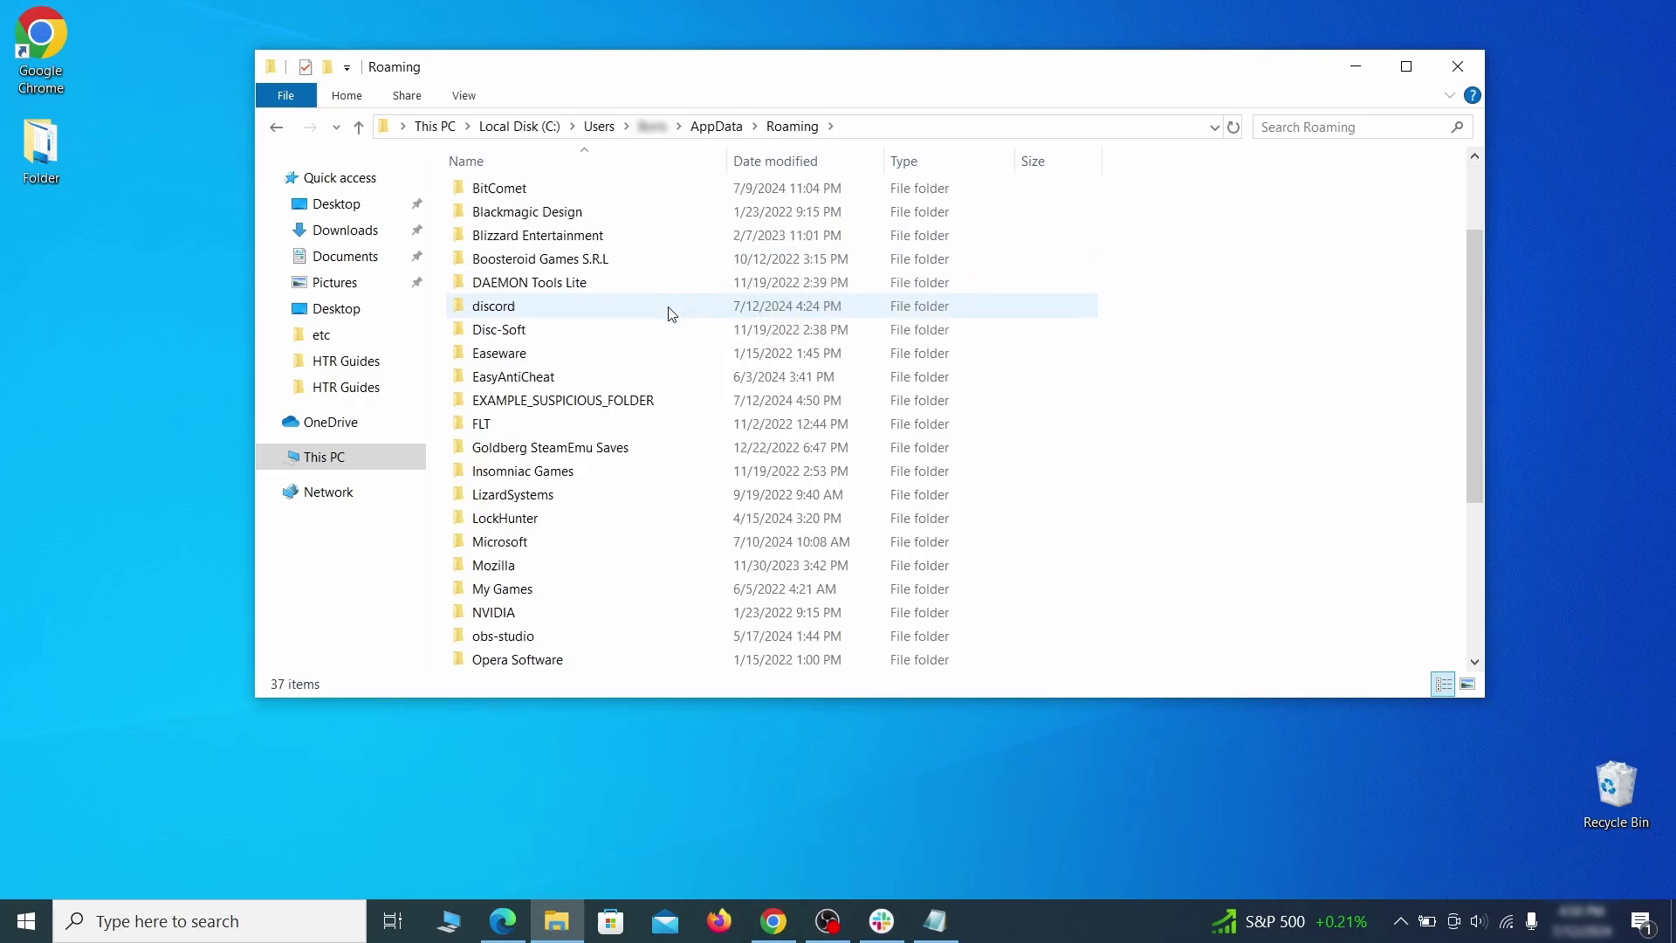
Delete the locked EXAMPLE_SUSPICIOUS_FOLDER with LockHunter, confirming the unlock
left_click(686, 403)
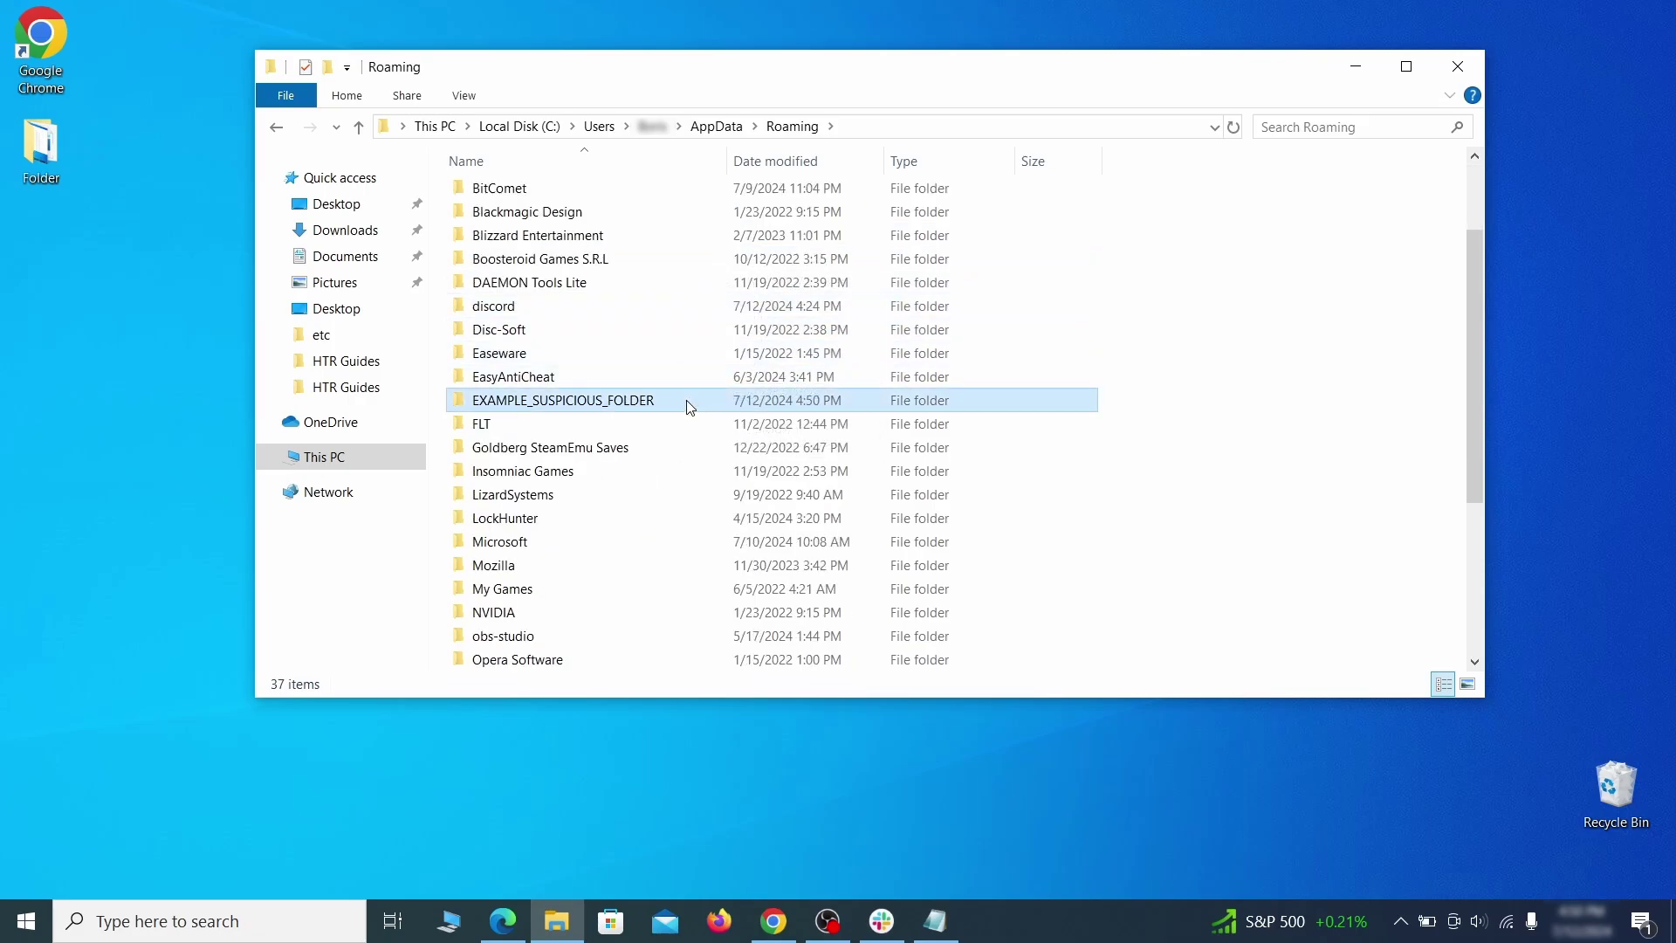
right_click(749, 404)
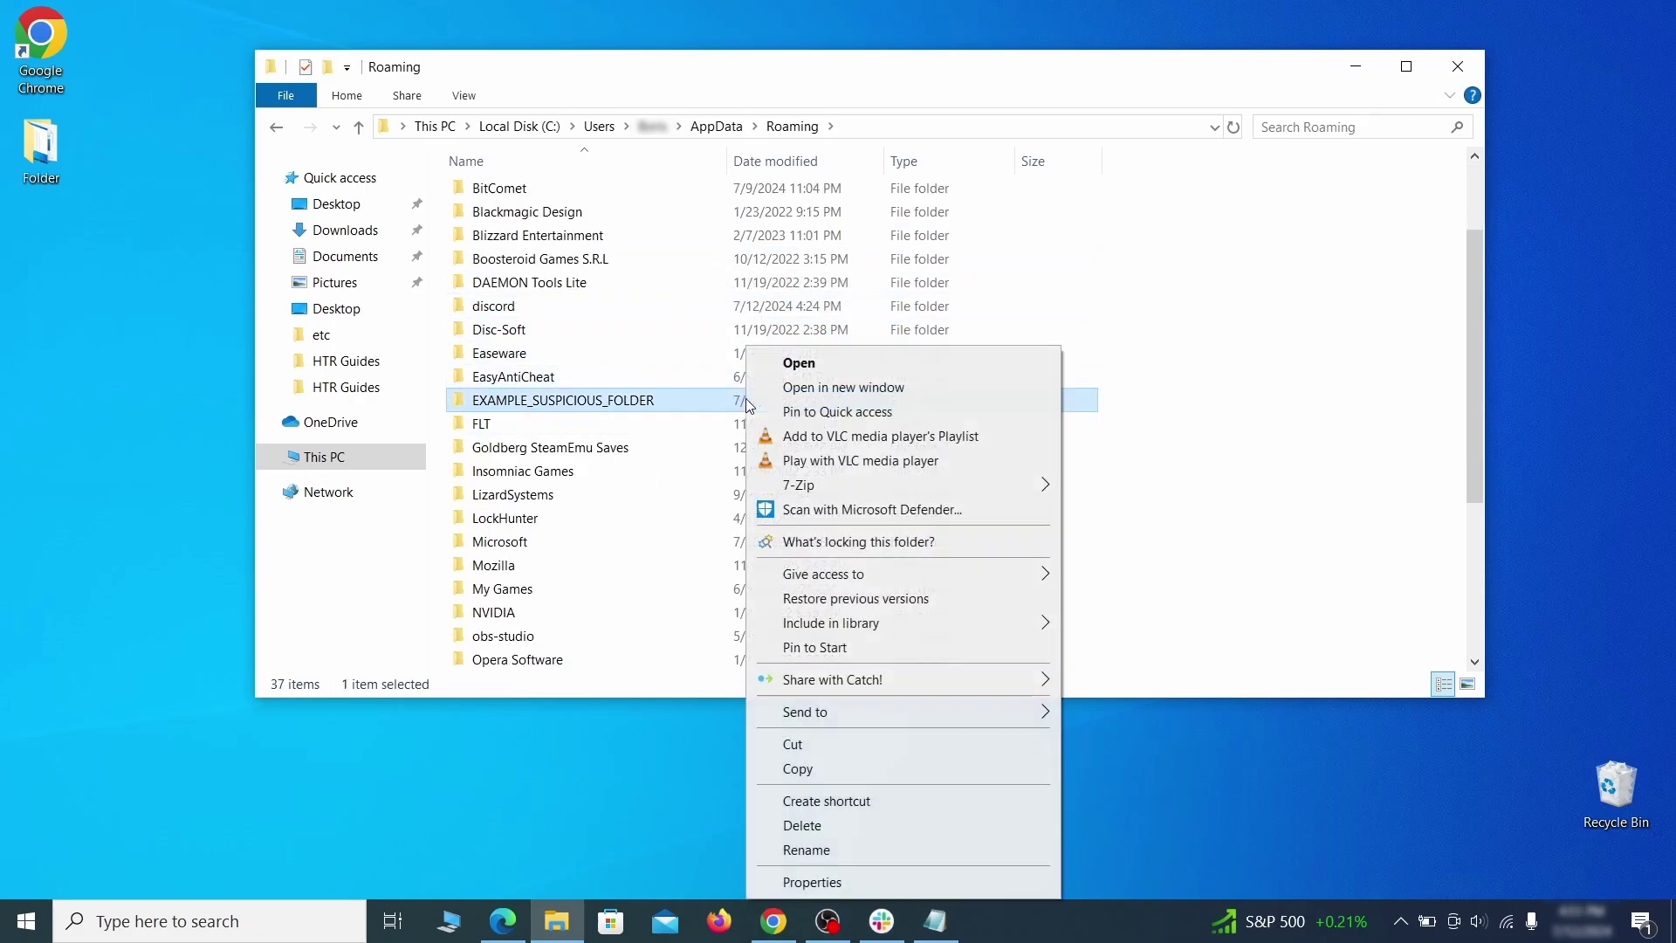
left_click(827, 829)
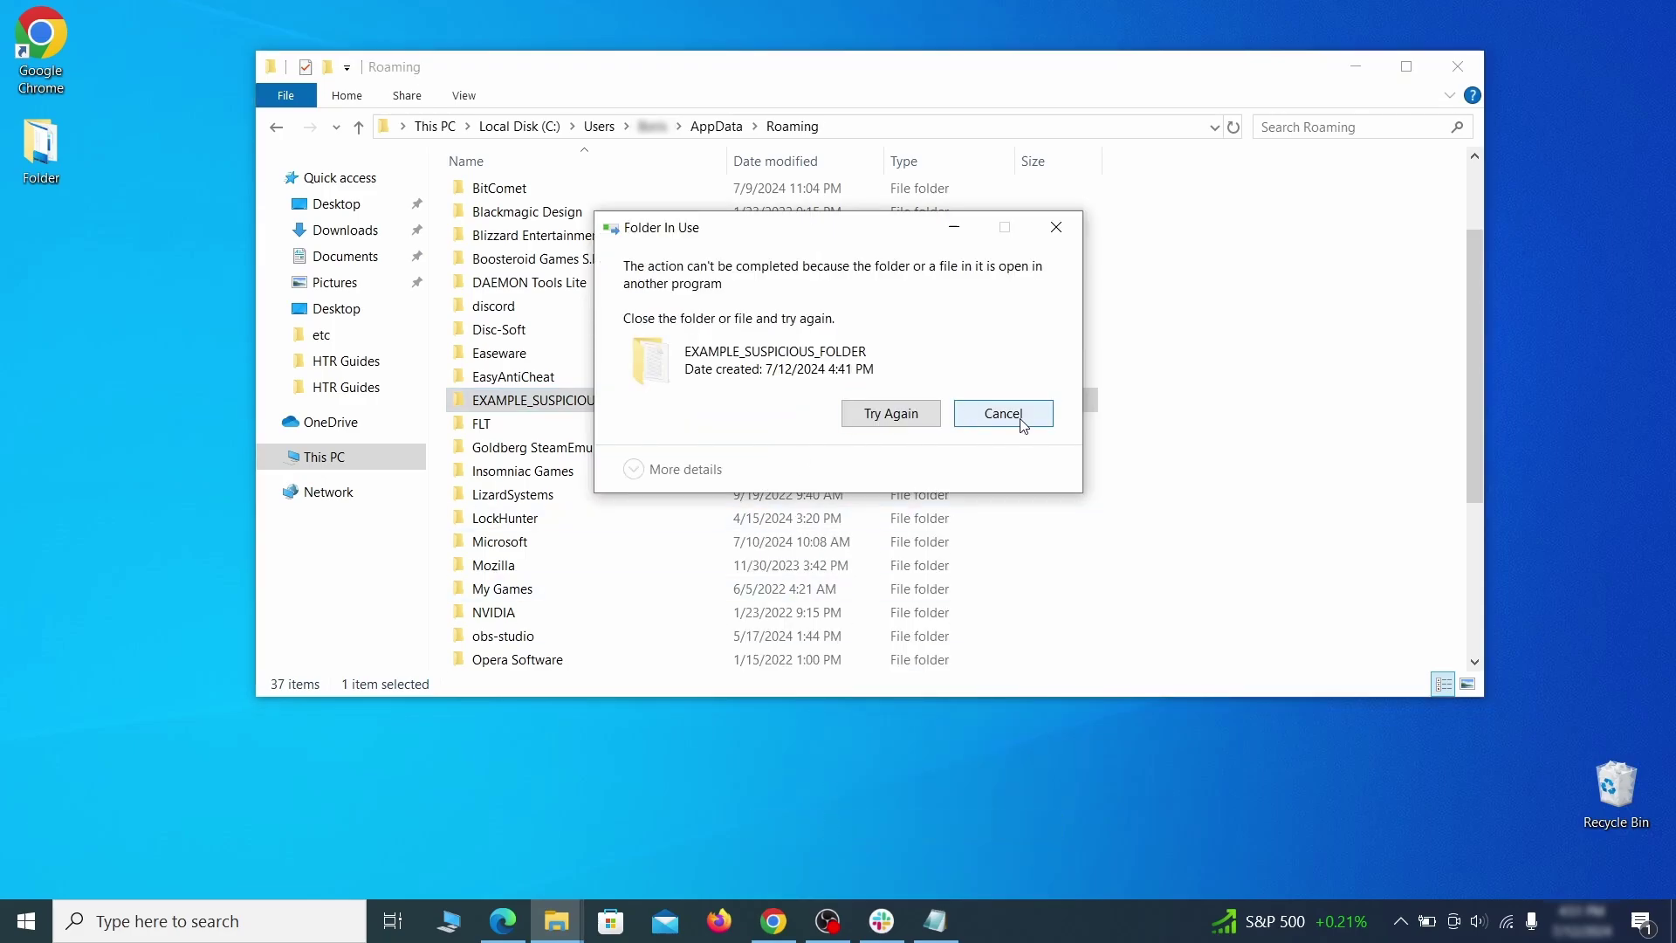
left_click(1004, 414)
right_click(714, 402)
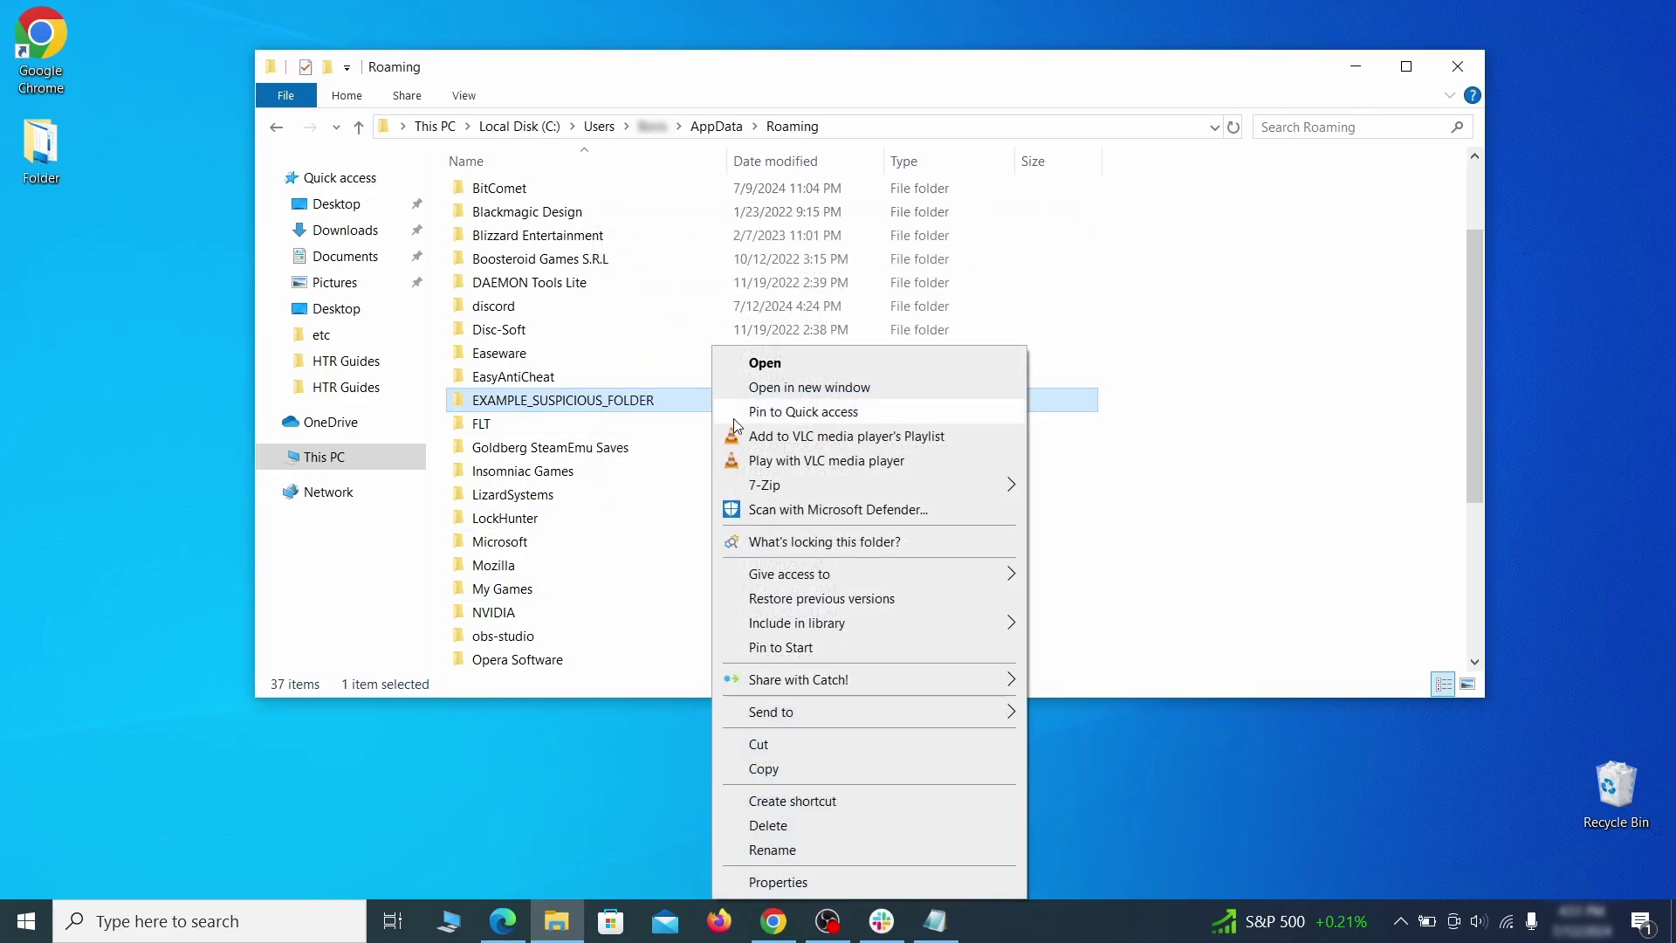
left_click(799, 541)
left_click(752, 220)
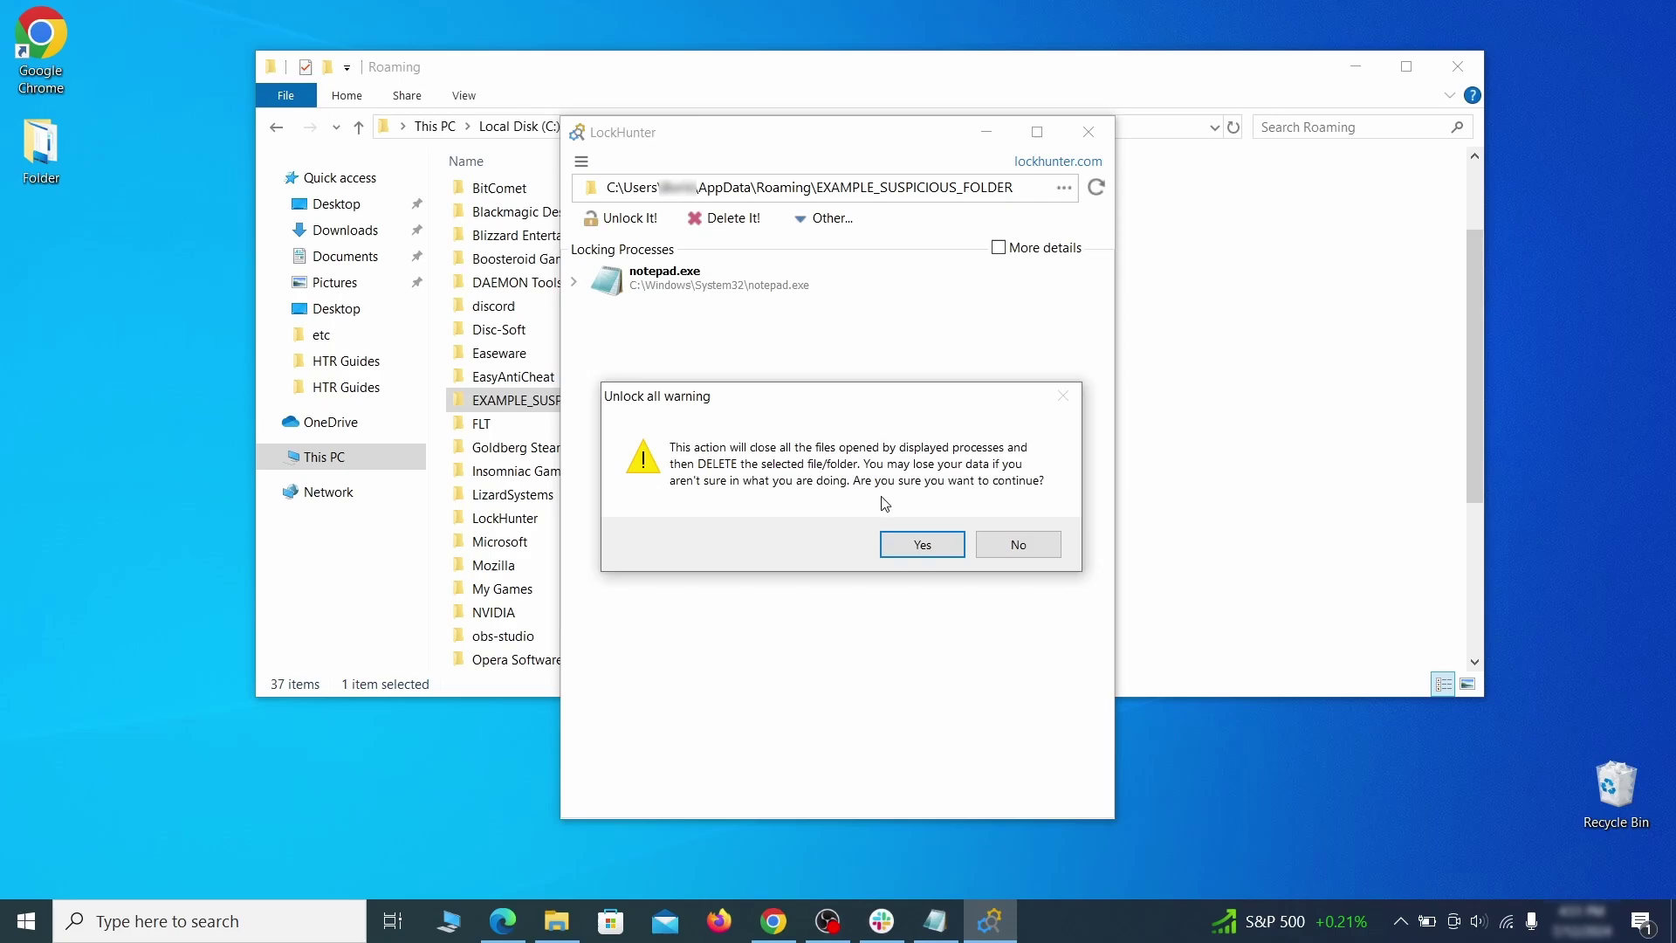
left_click(914, 544)
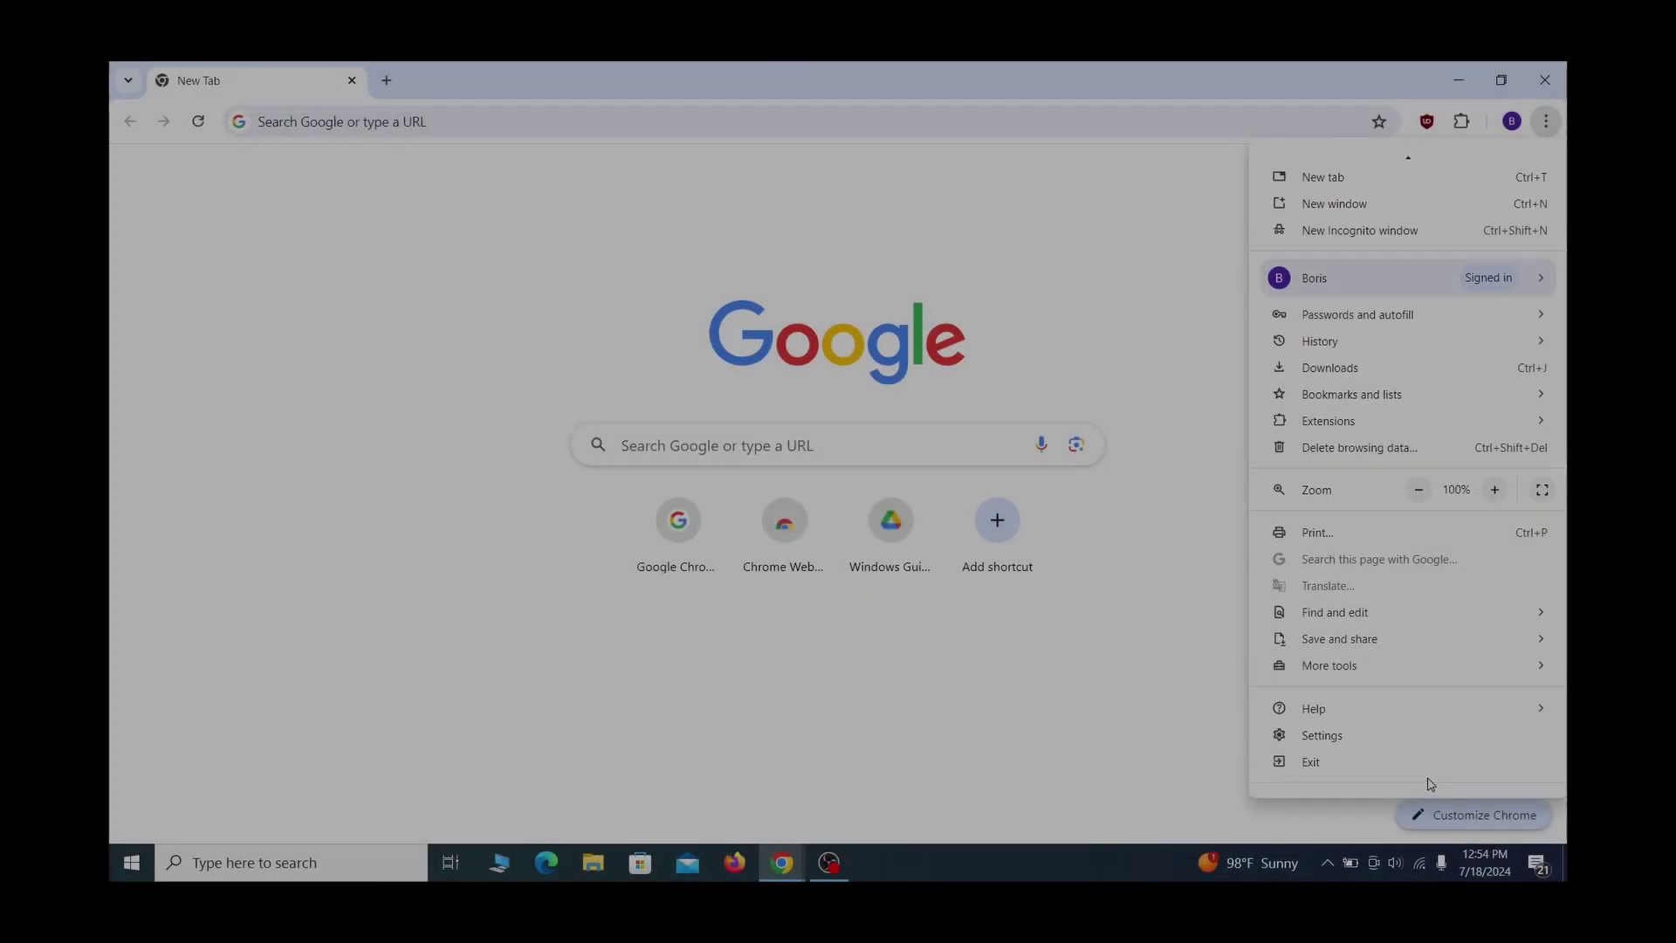
Open chrome://management via 'Managed by your organization' in Chrome's menu
scroll(1432, 784, "down", 1)
left_click(1388, 773)
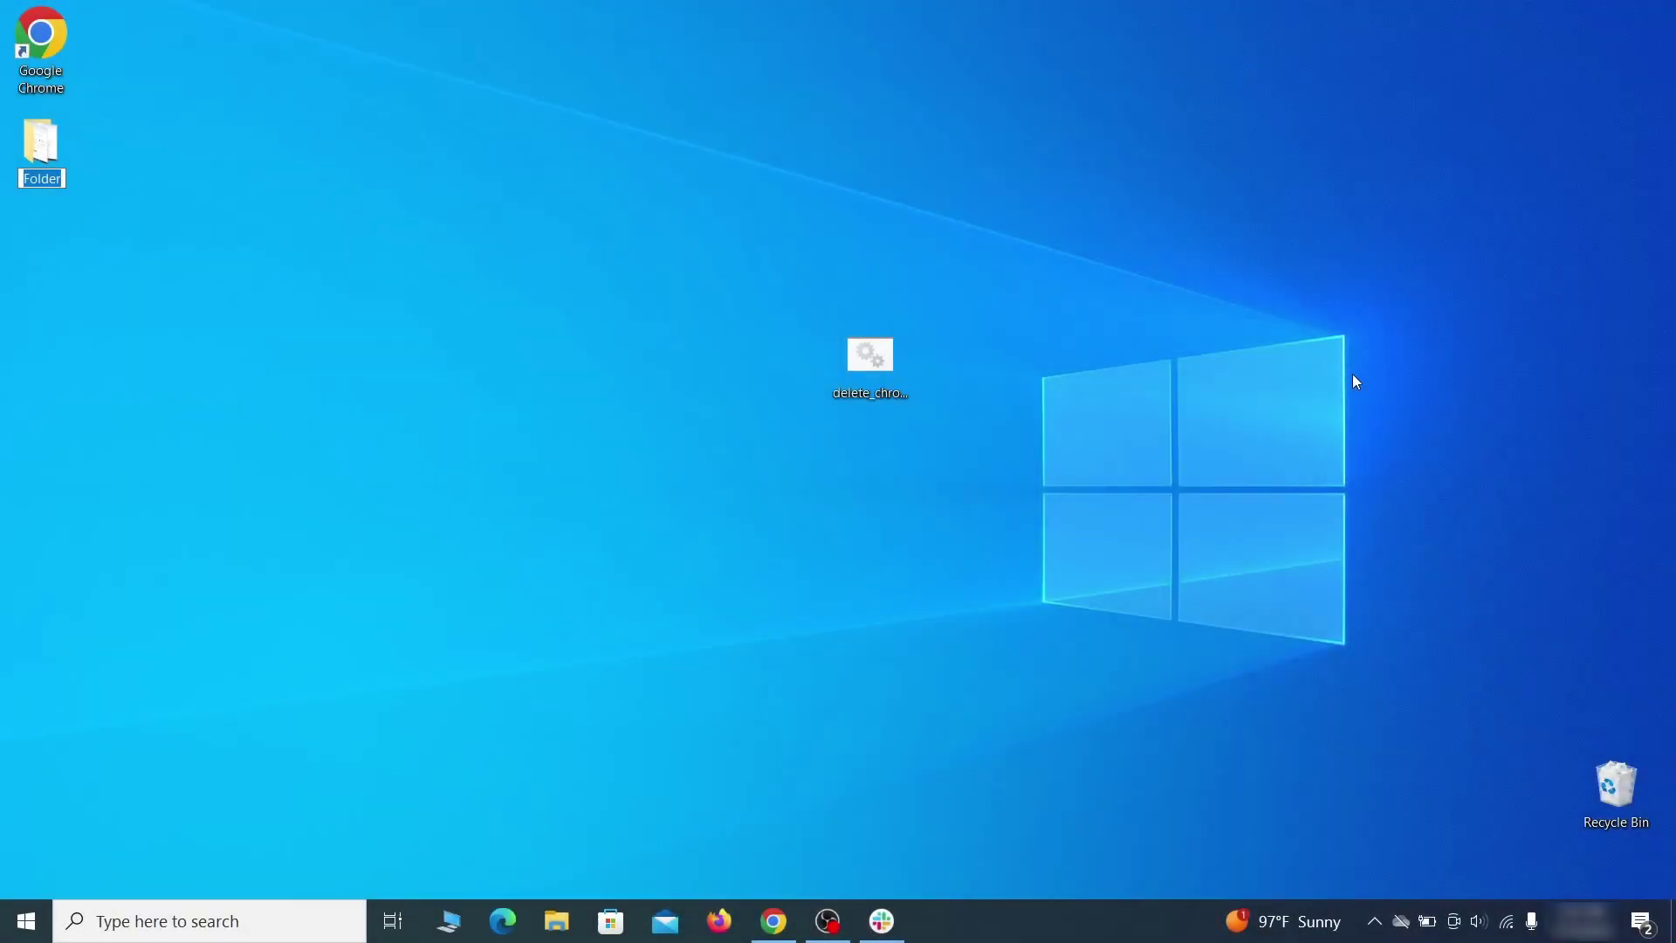
Open the Local Group Policy Editor by searching 'edit group policy'
key("super")
type("edit group policy")
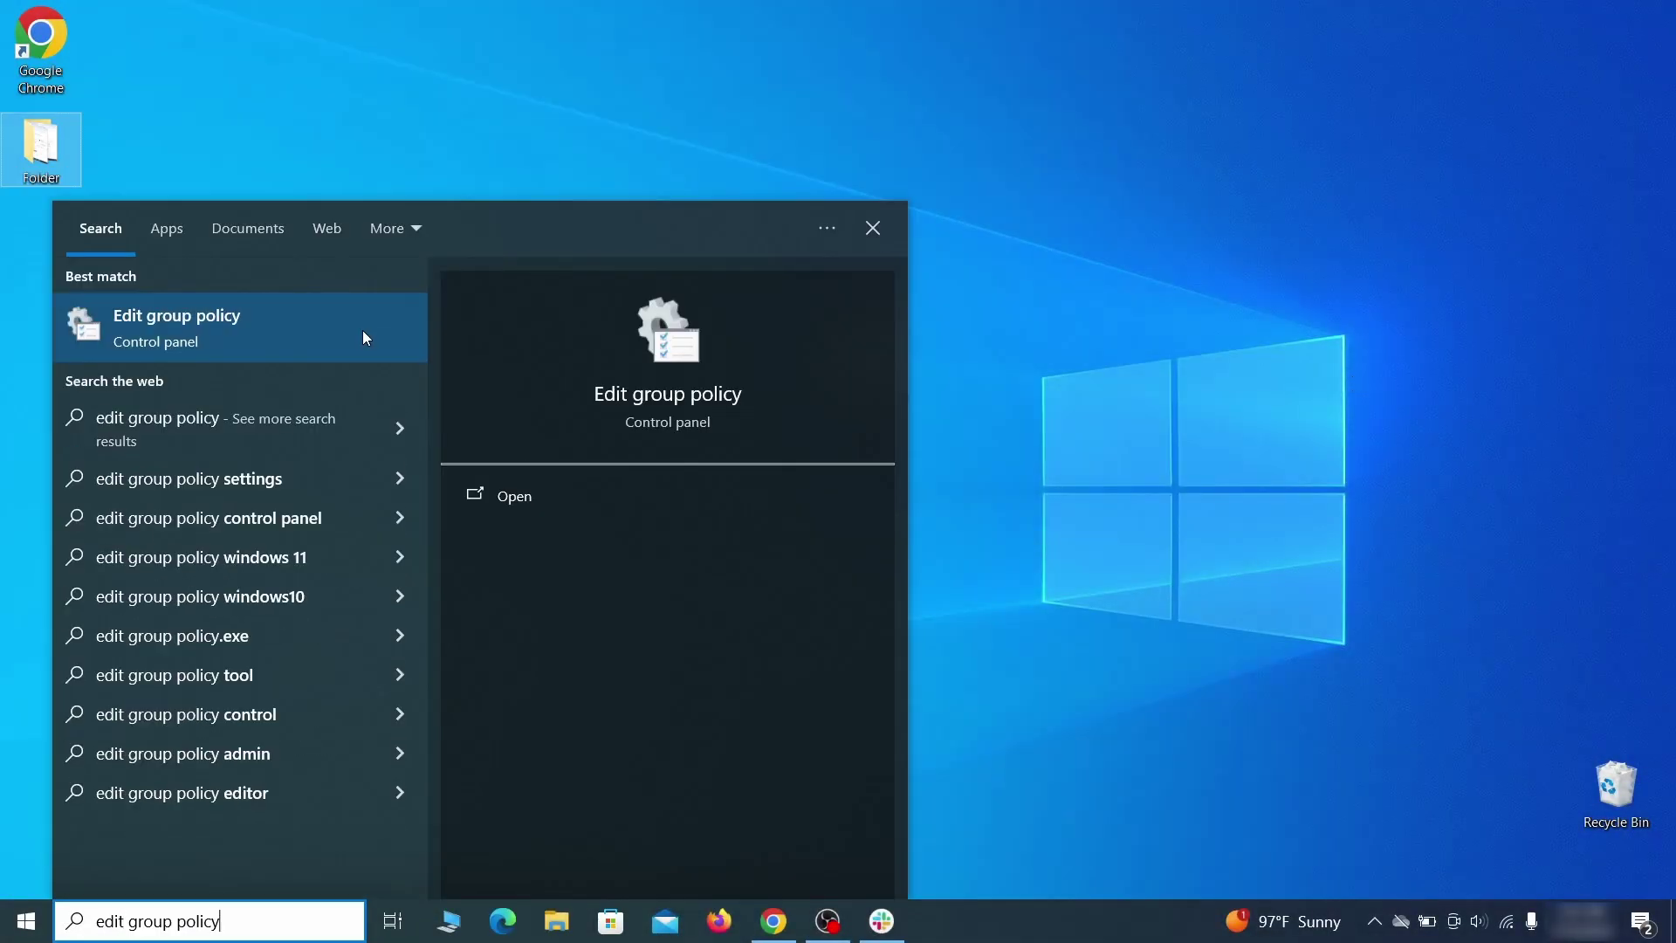
left_click(226, 329)
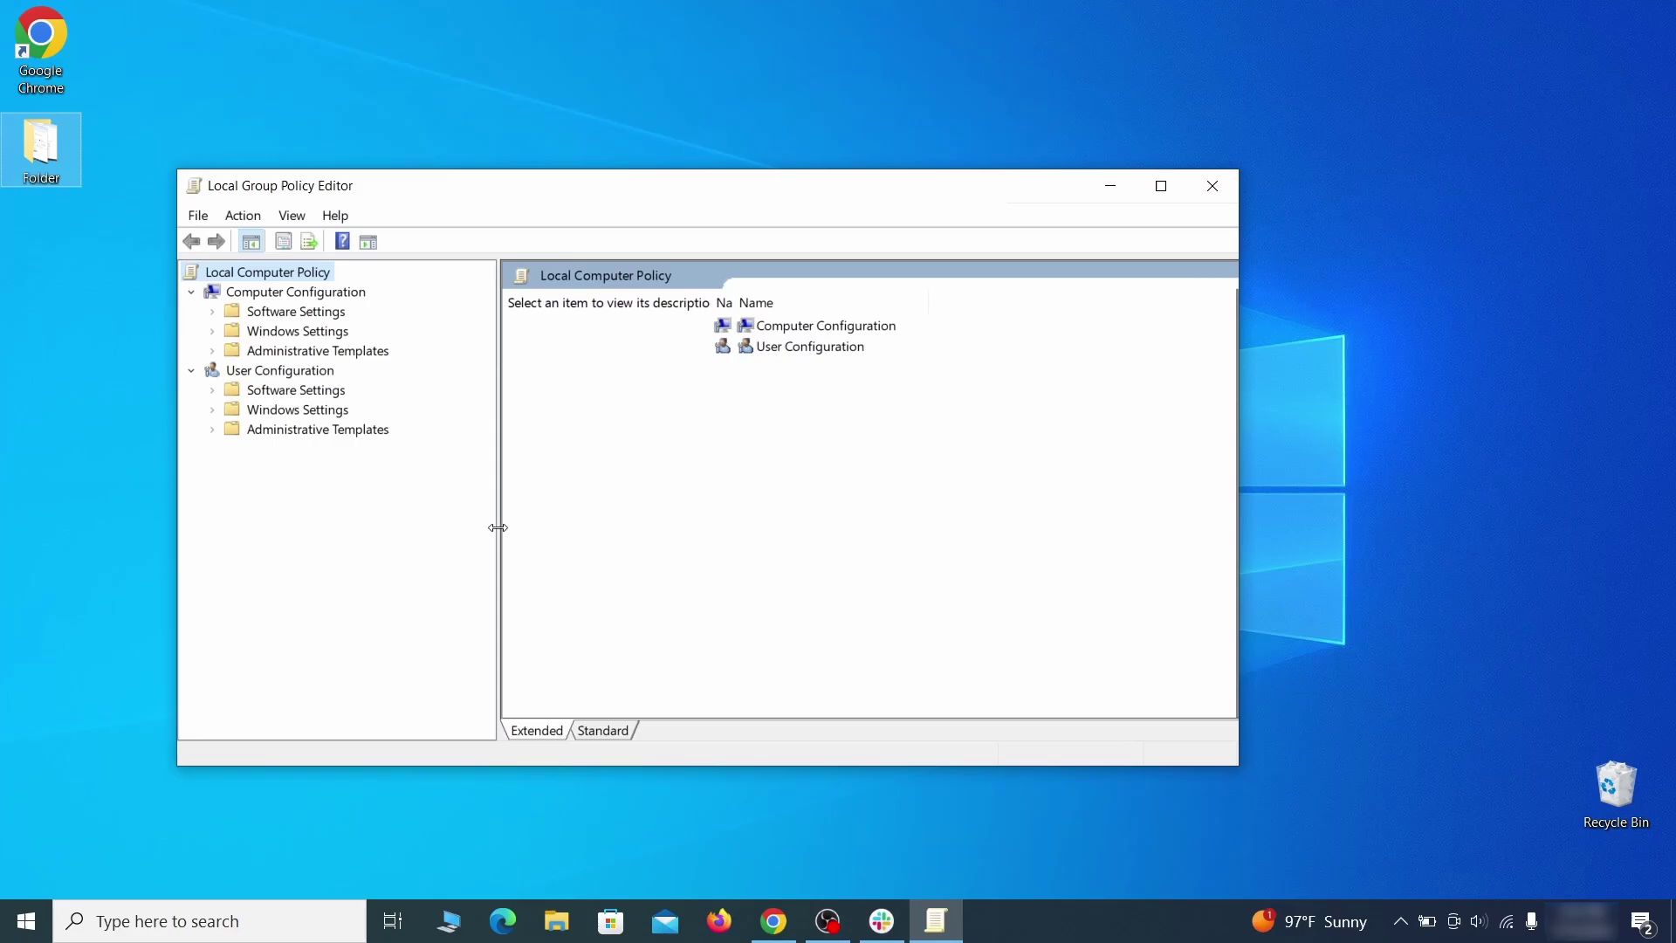
Remove the chrome template from Computer Configuration's Administrative Templates and close the templates dialog
left_click(253, 293)
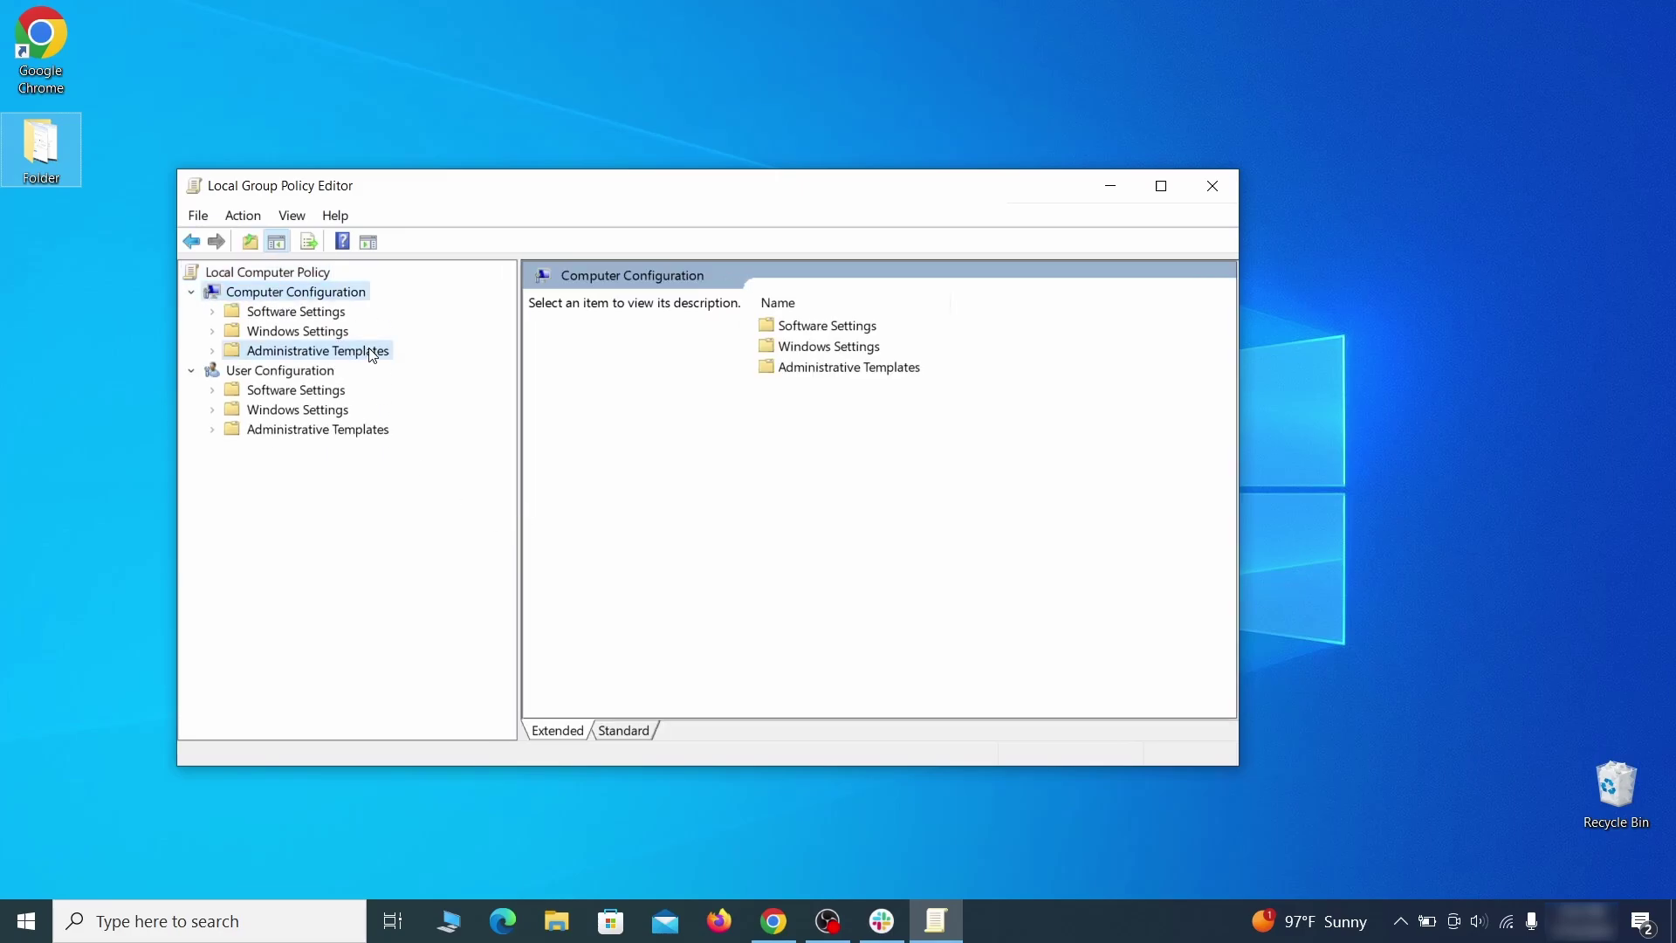
left_click(369, 349)
right_click(369, 348)
left_click(559, 363)
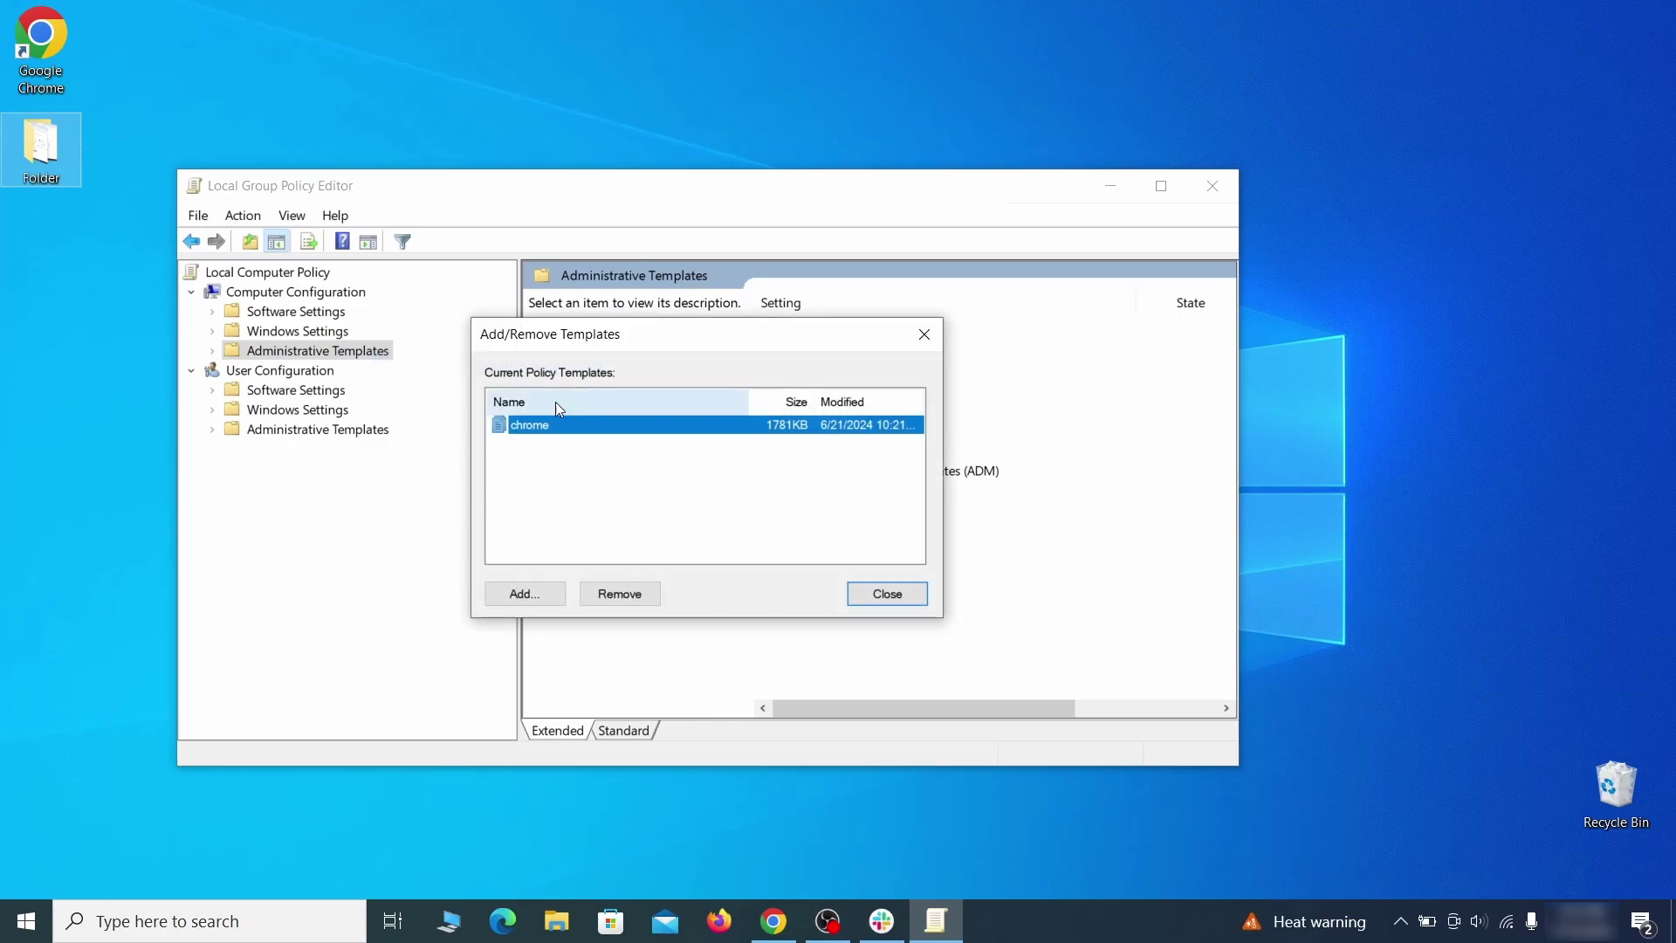
left_click(636, 587)
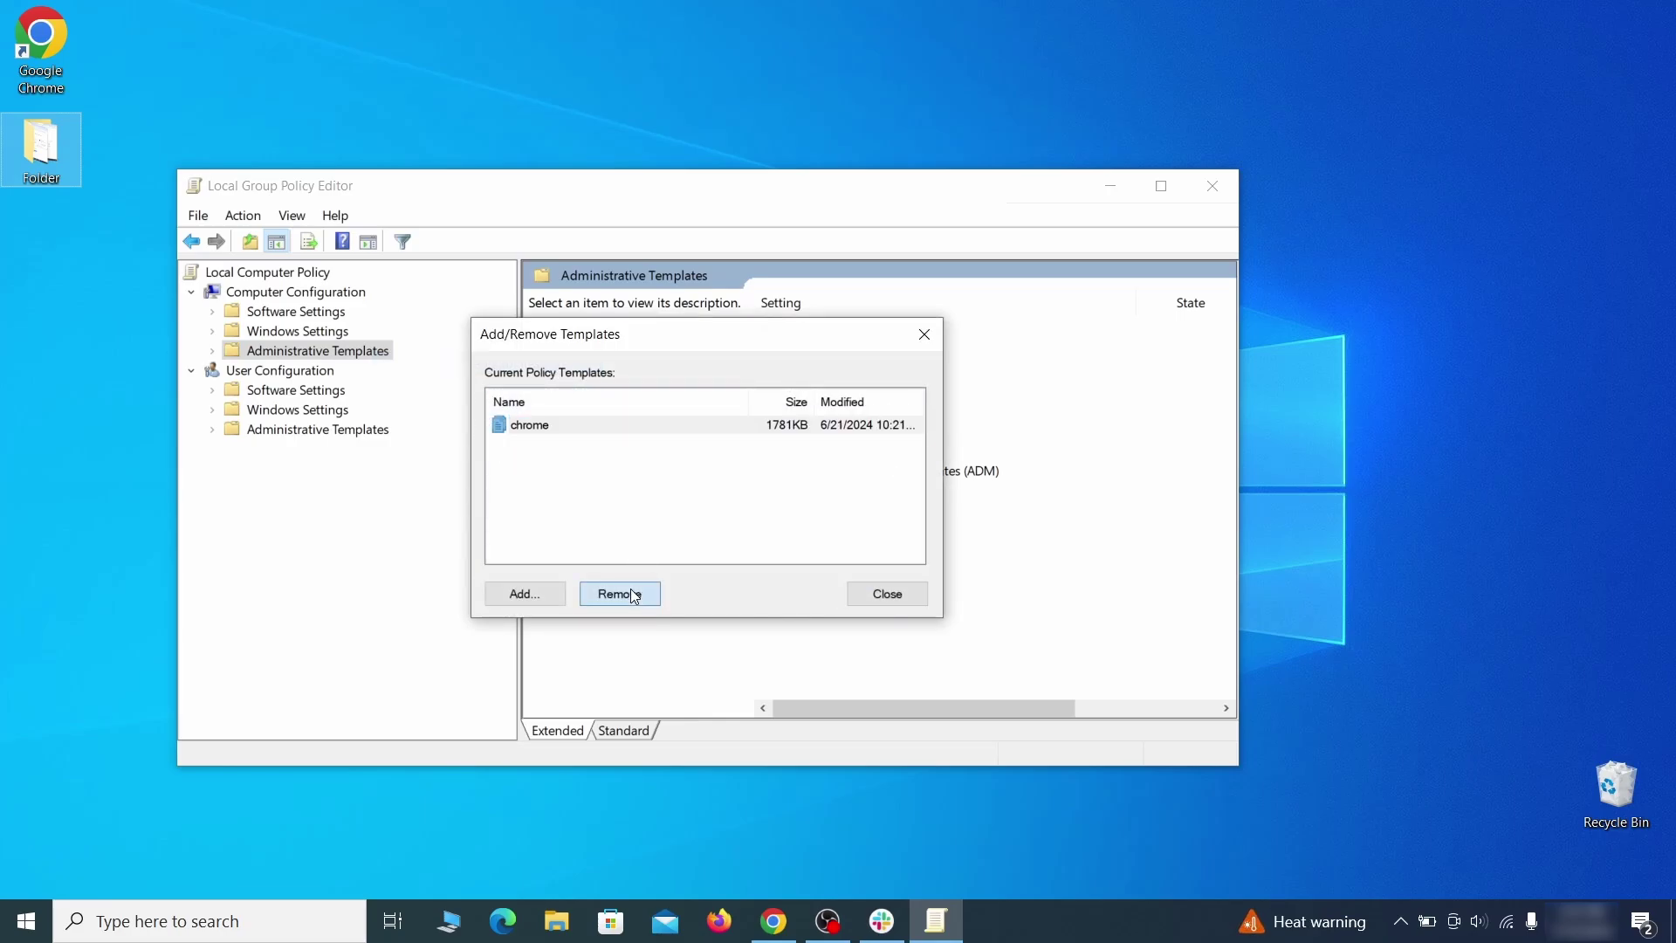
left_click(911, 593)
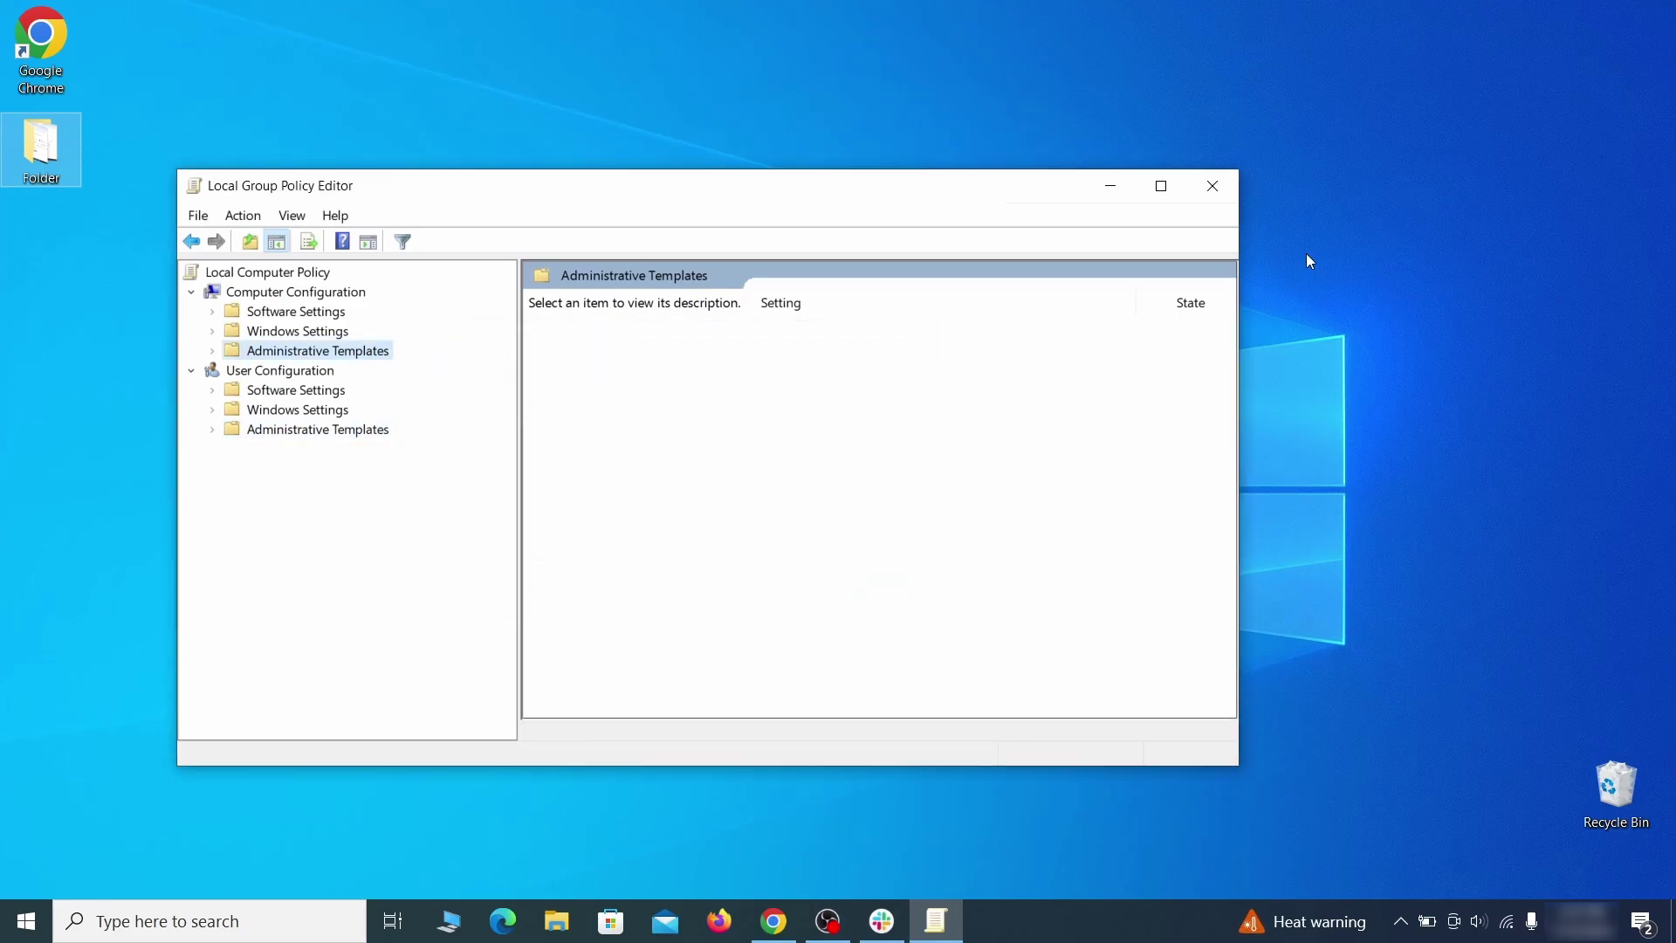
Close the Group Policy Editor and restart Windows from the Start menu's power options
left_click(1212, 186)
left_click(26, 921)
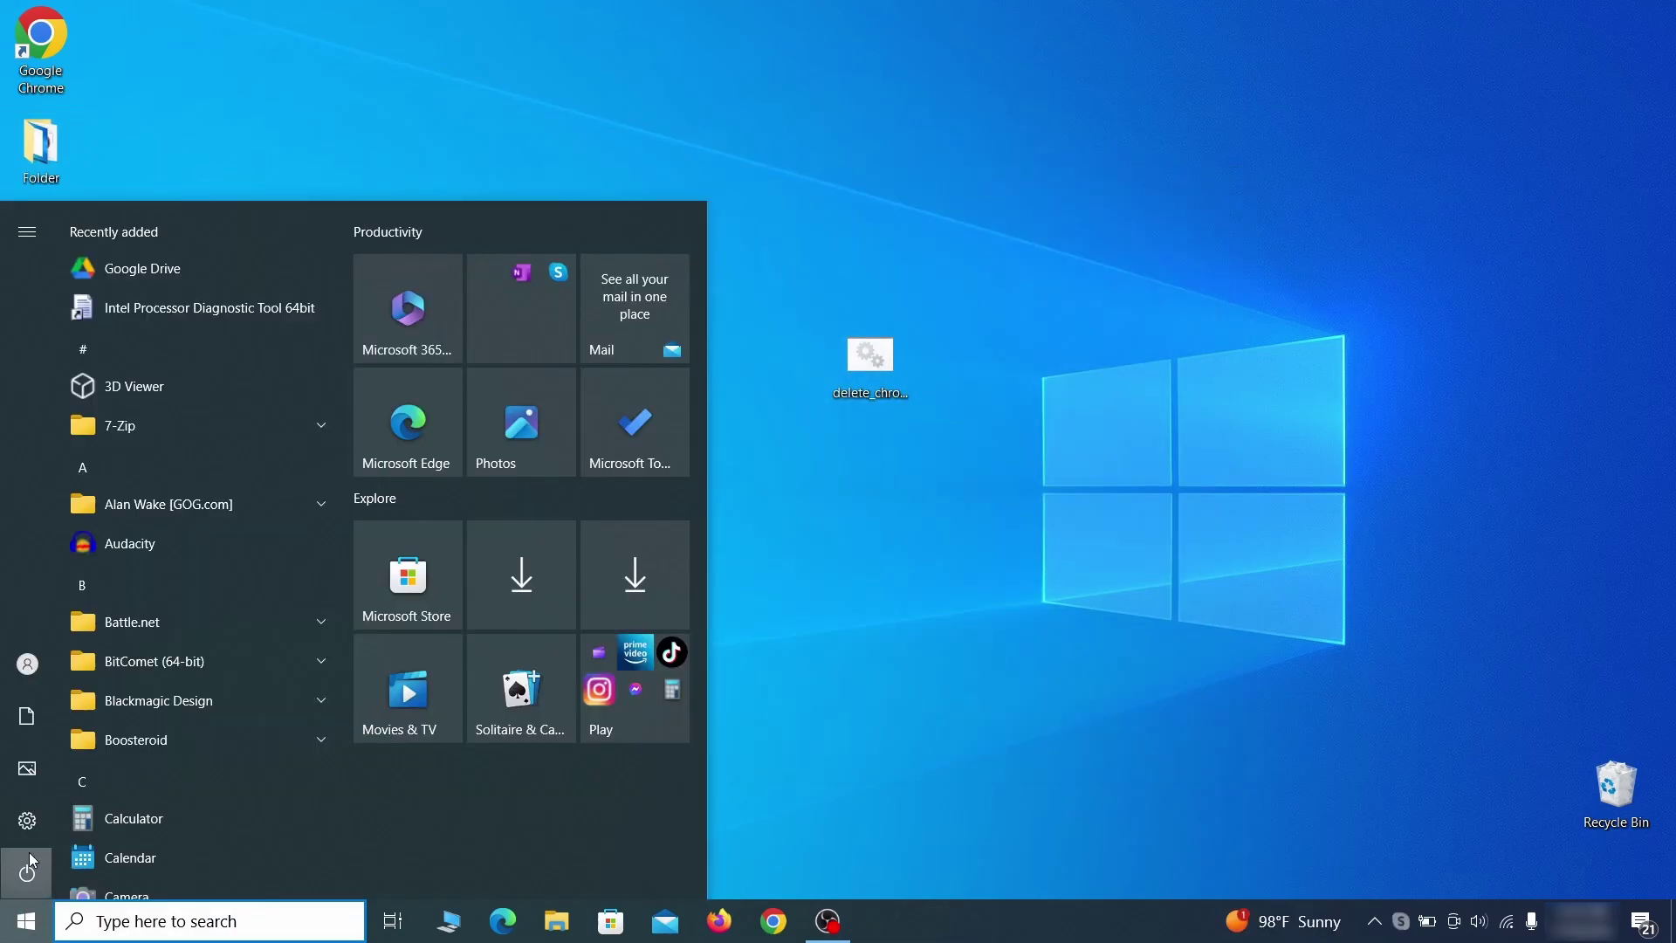
left_click(27, 873)
left_click(145, 814)
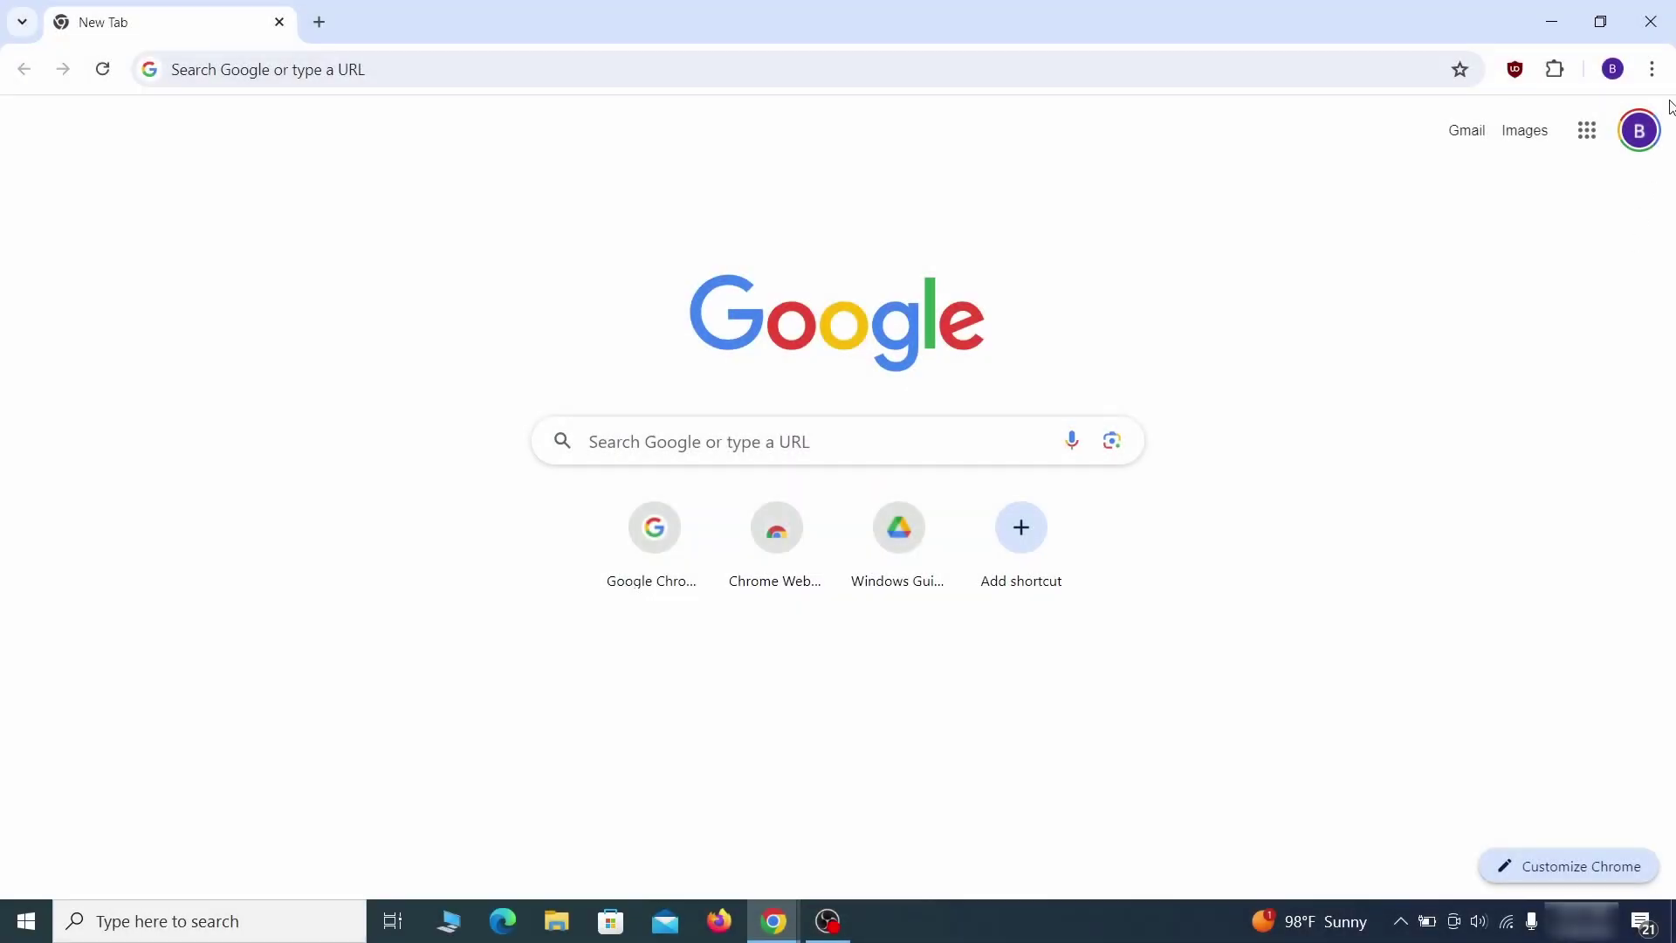
left_click(1647, 74)
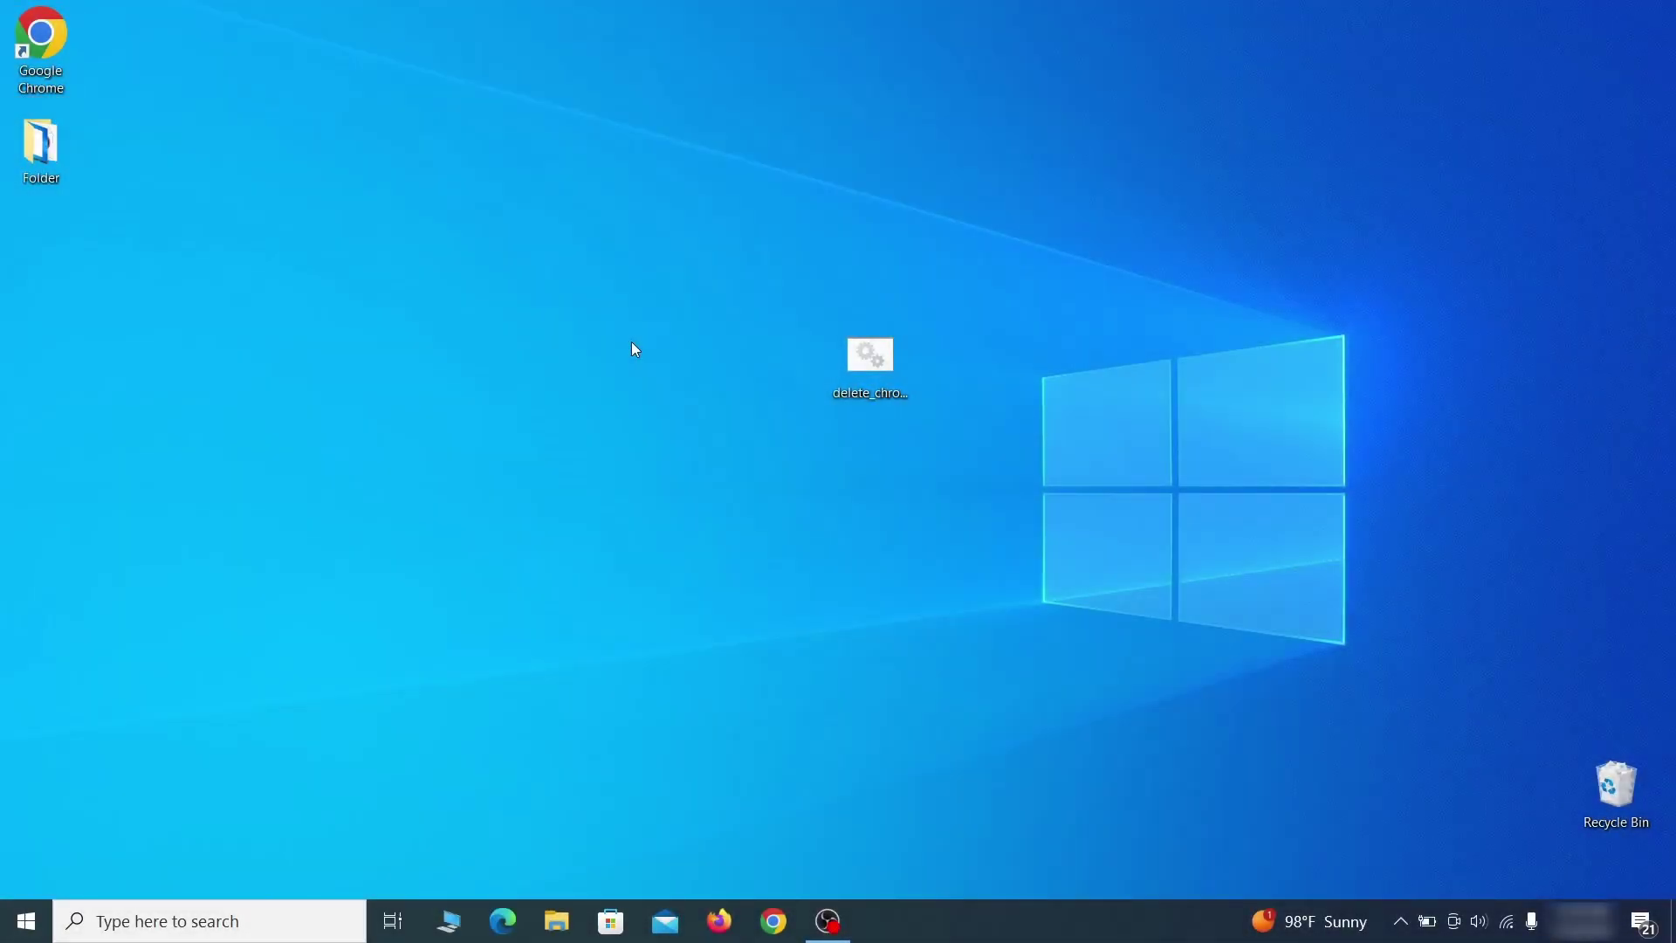
Open Registry Editor with 'reg' and expand BCD00000000 > Objects down to the {b2721d73…} Elements
type("reg")
key("Return")
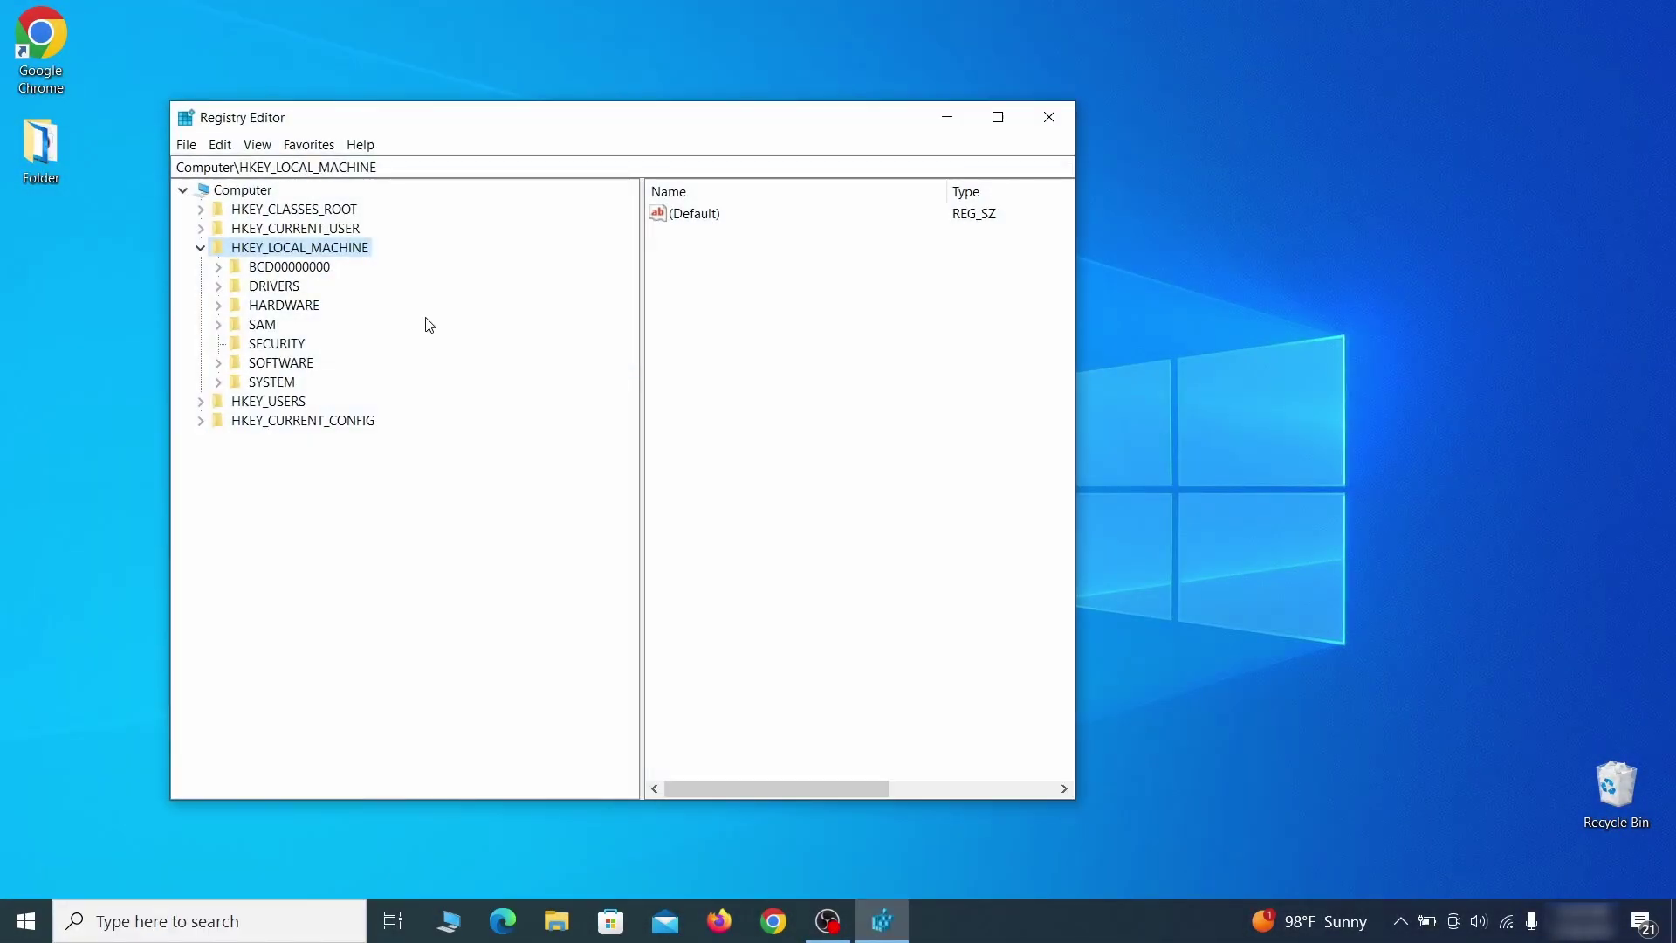
left_click(217, 267)
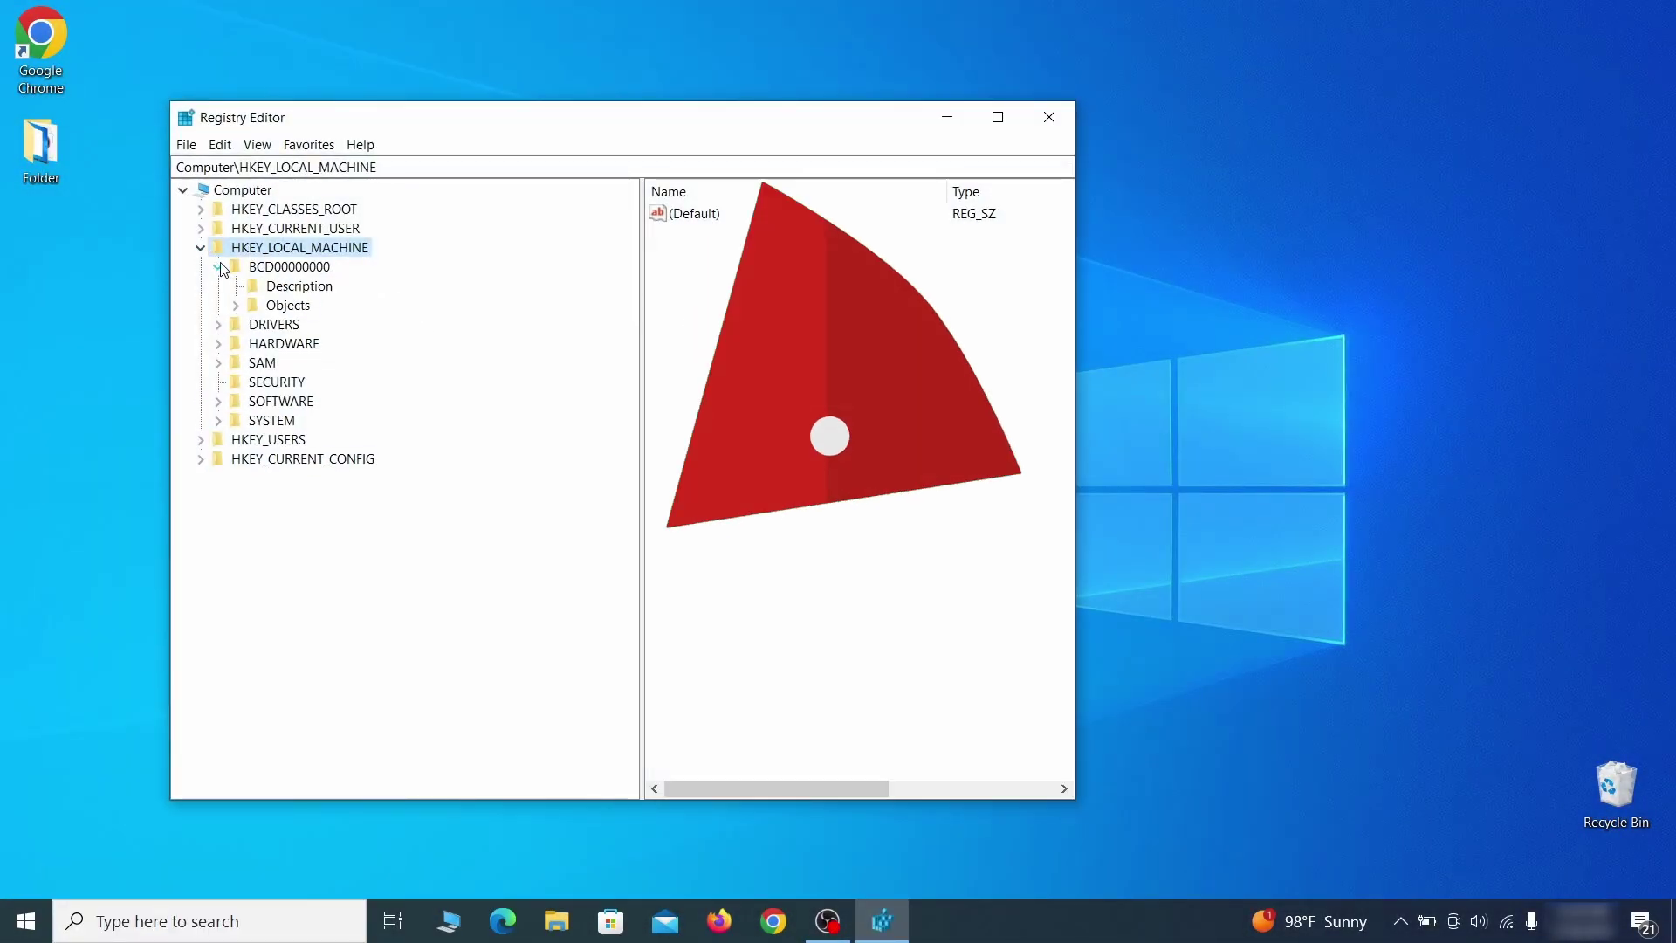
left_click(234, 304)
left_click(252, 497)
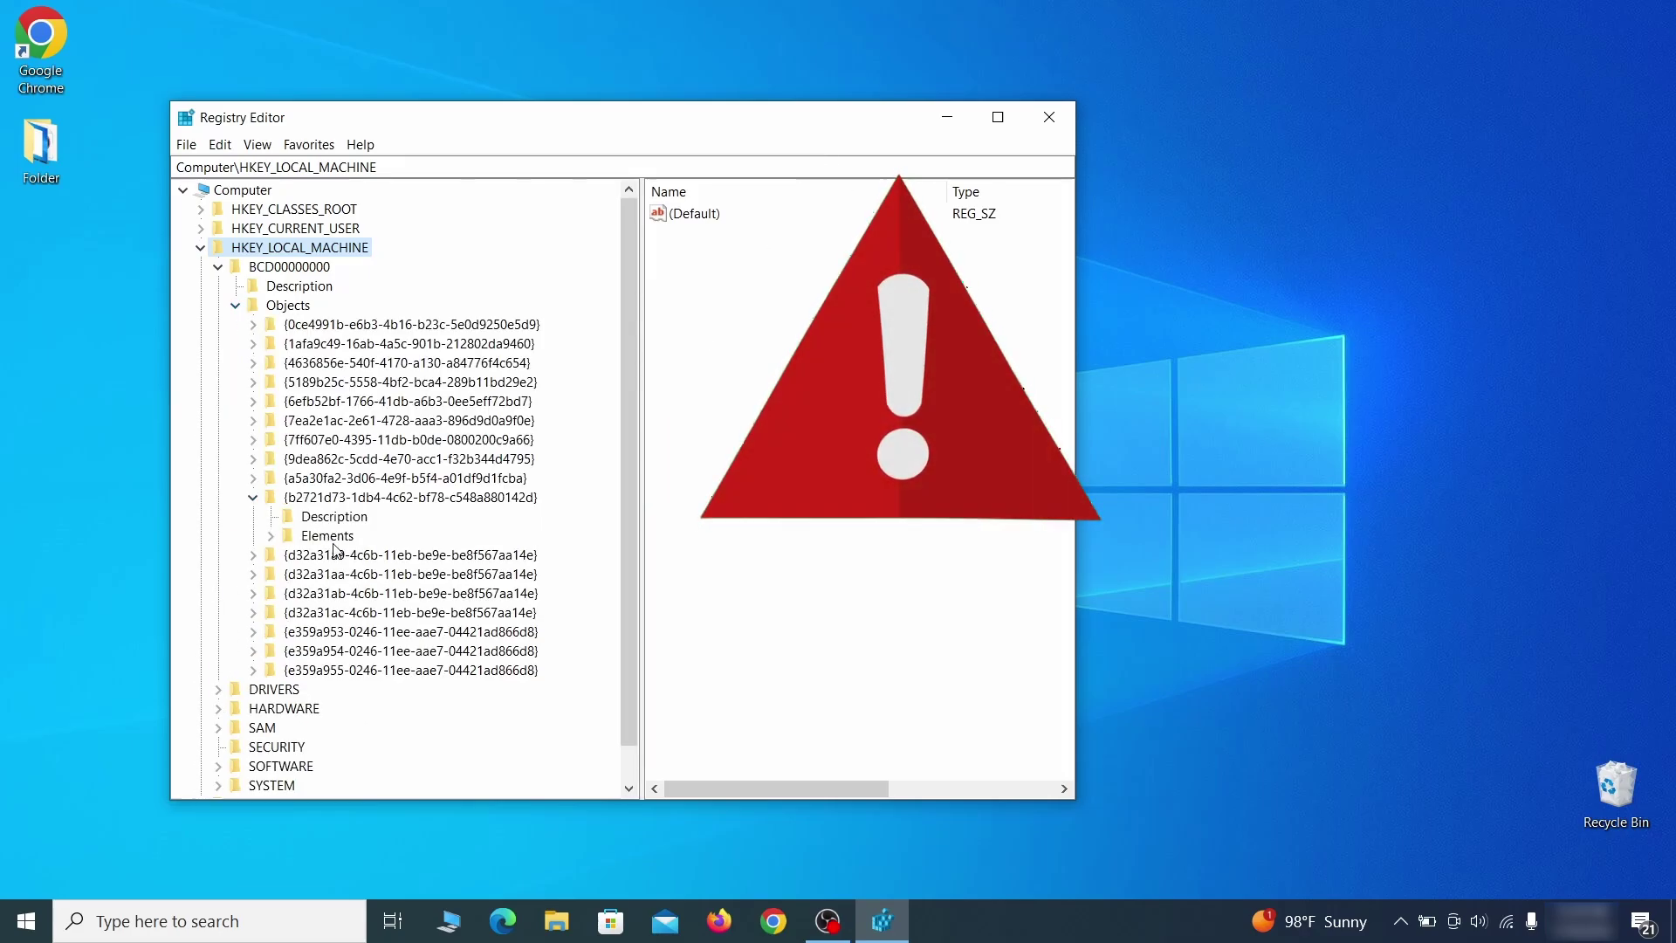
left_click(271, 535)
Start deleting key 12000004 but answer No, keeping the key
left_click(347, 594)
right_click(349, 594)
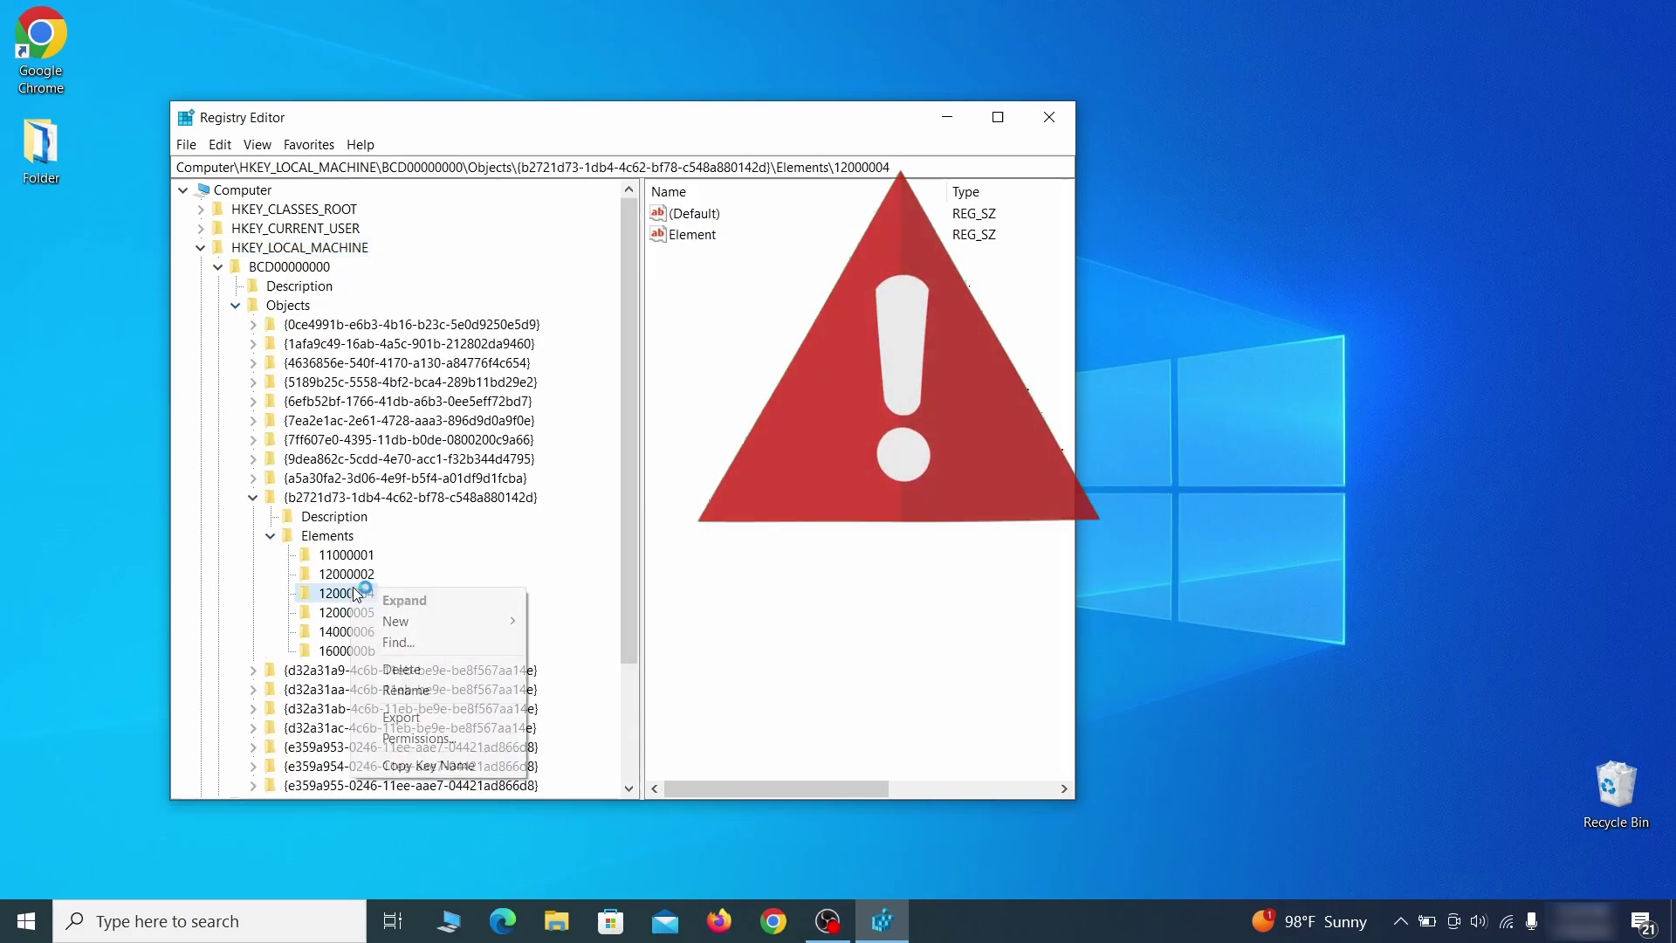
left_click(432, 669)
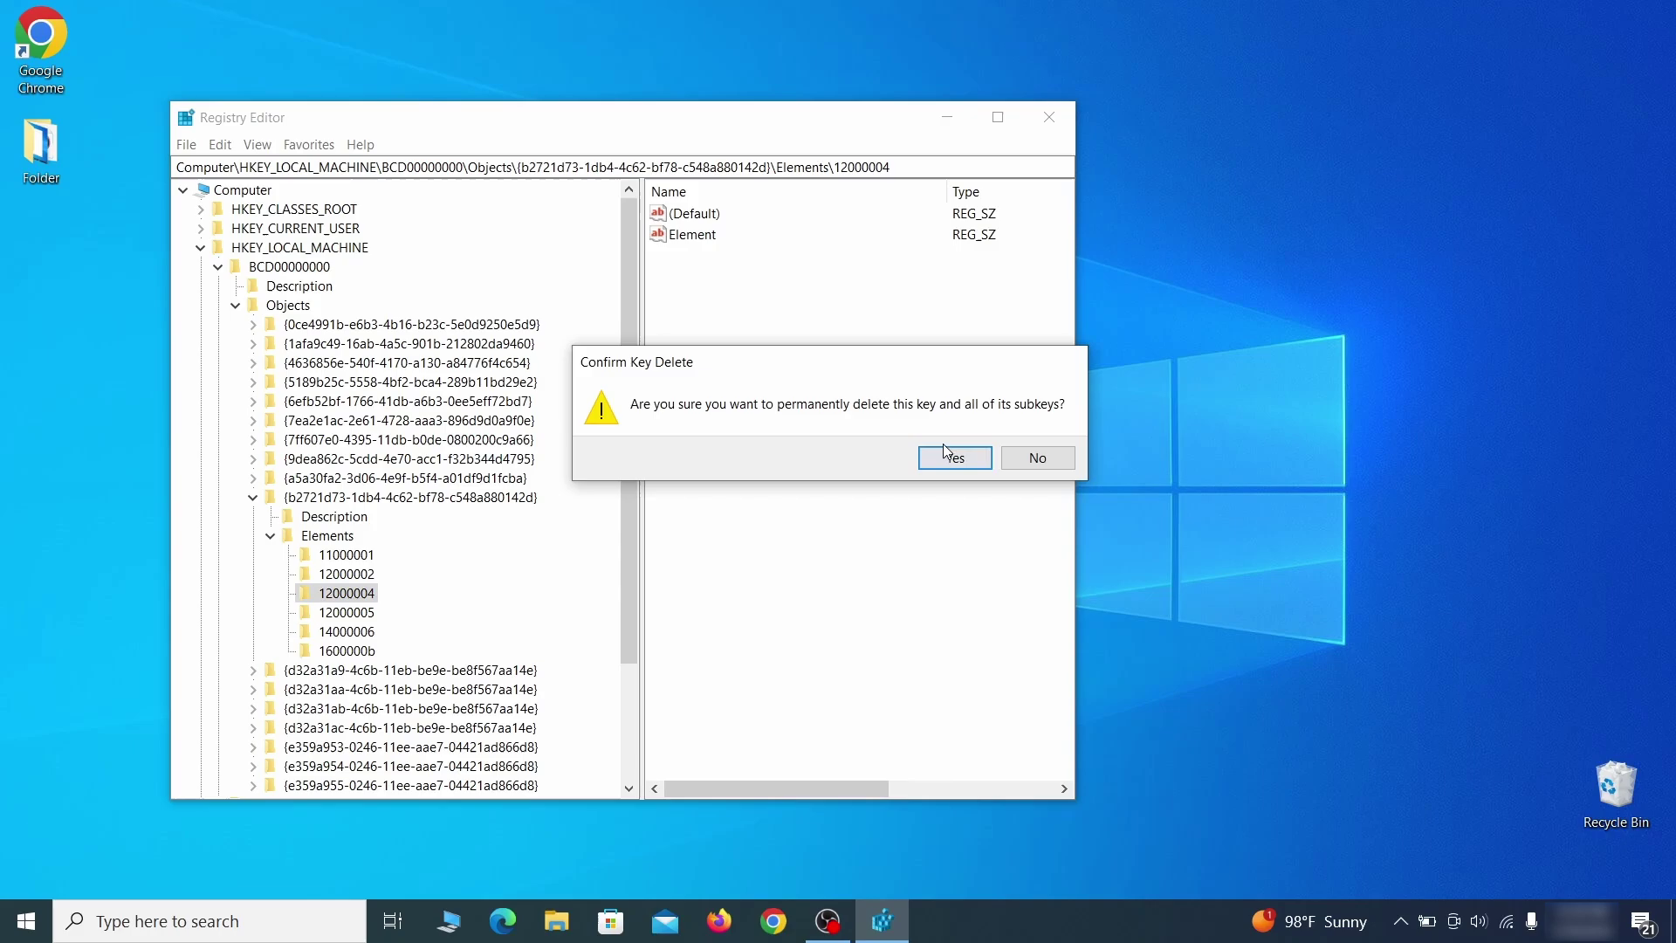
left_click(1038, 459)
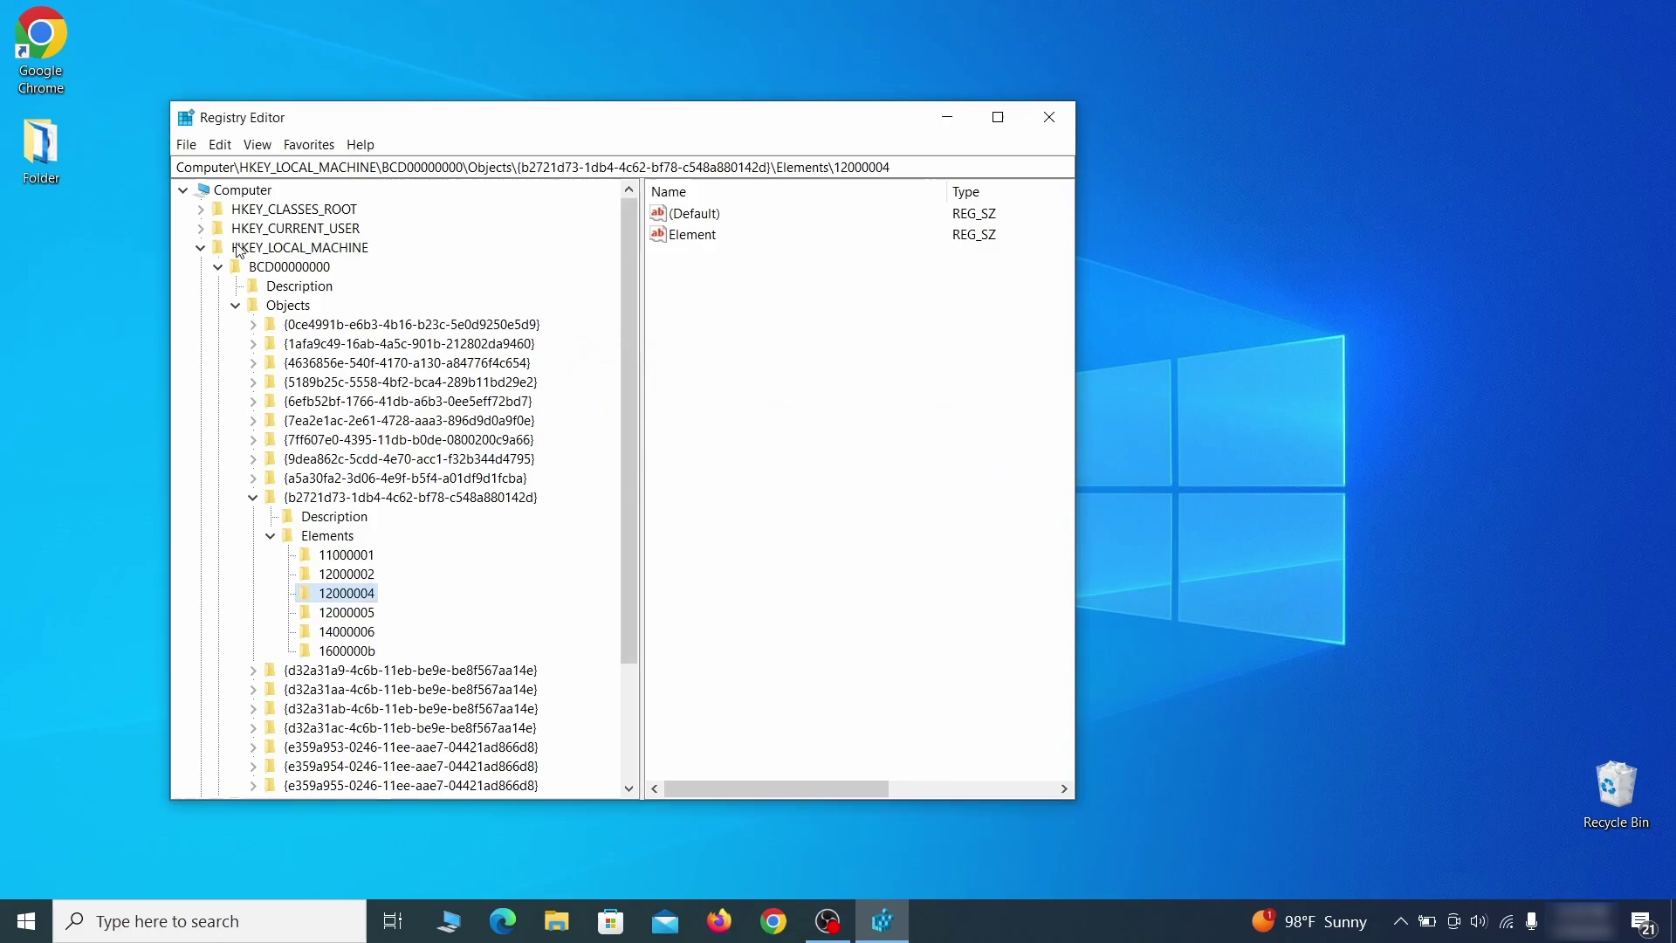
scroll(273, 672, "down", 3)
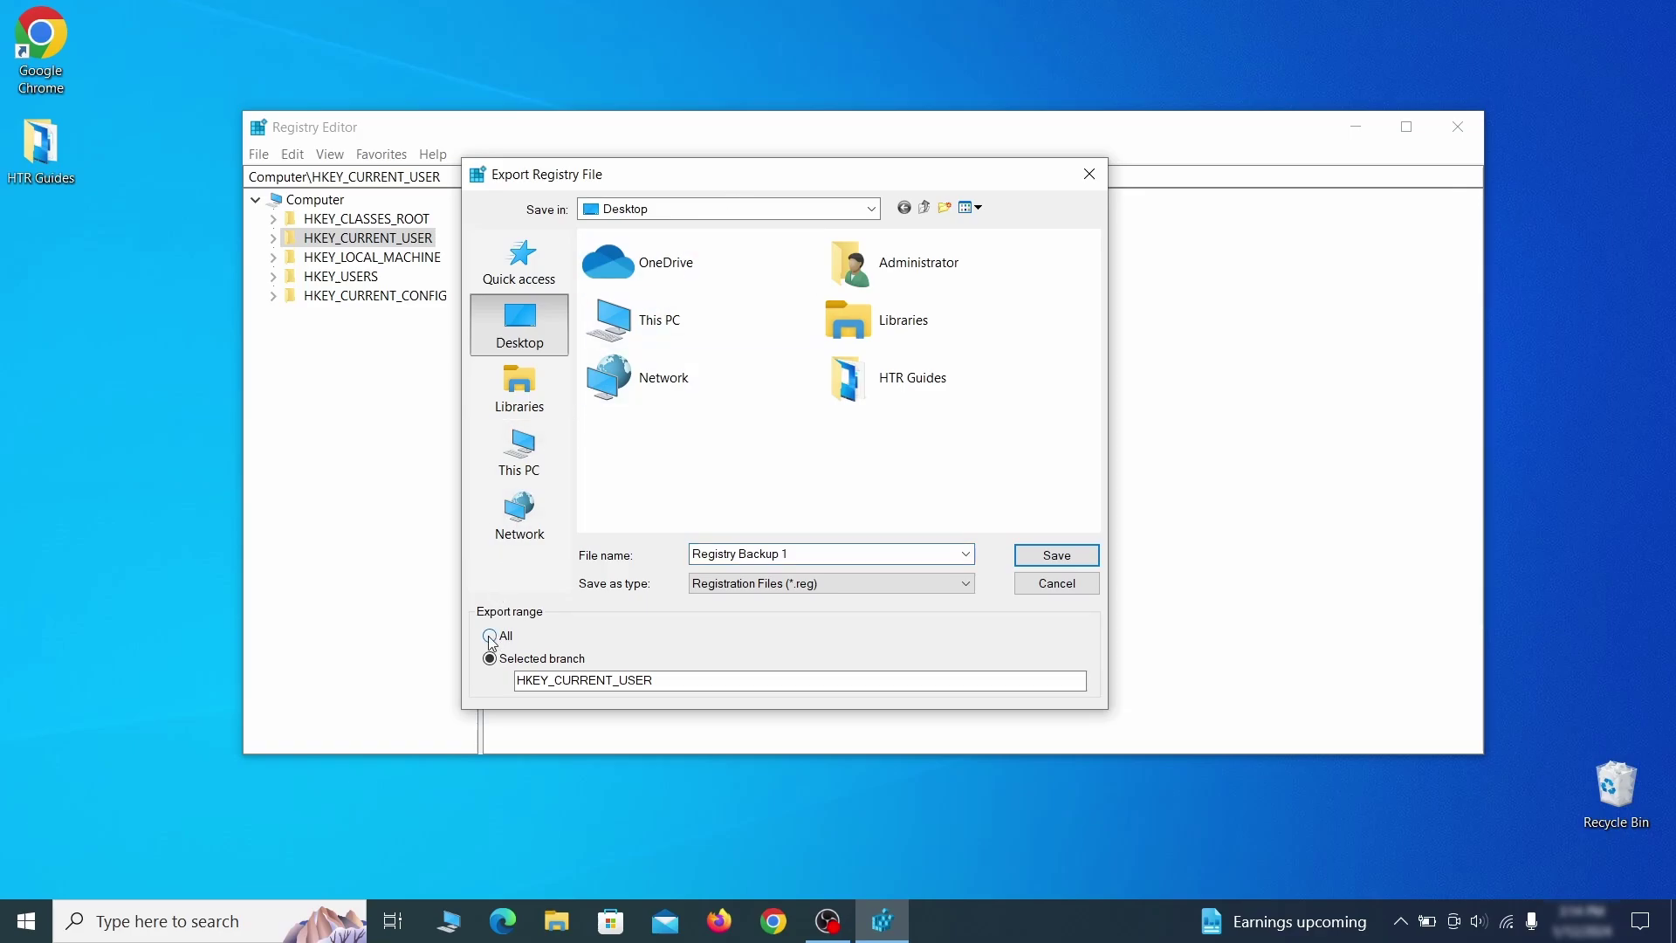
Save the Registry Backup 1 export to the Desktop, then select that file for import
key("Return")
left_click(258, 156)
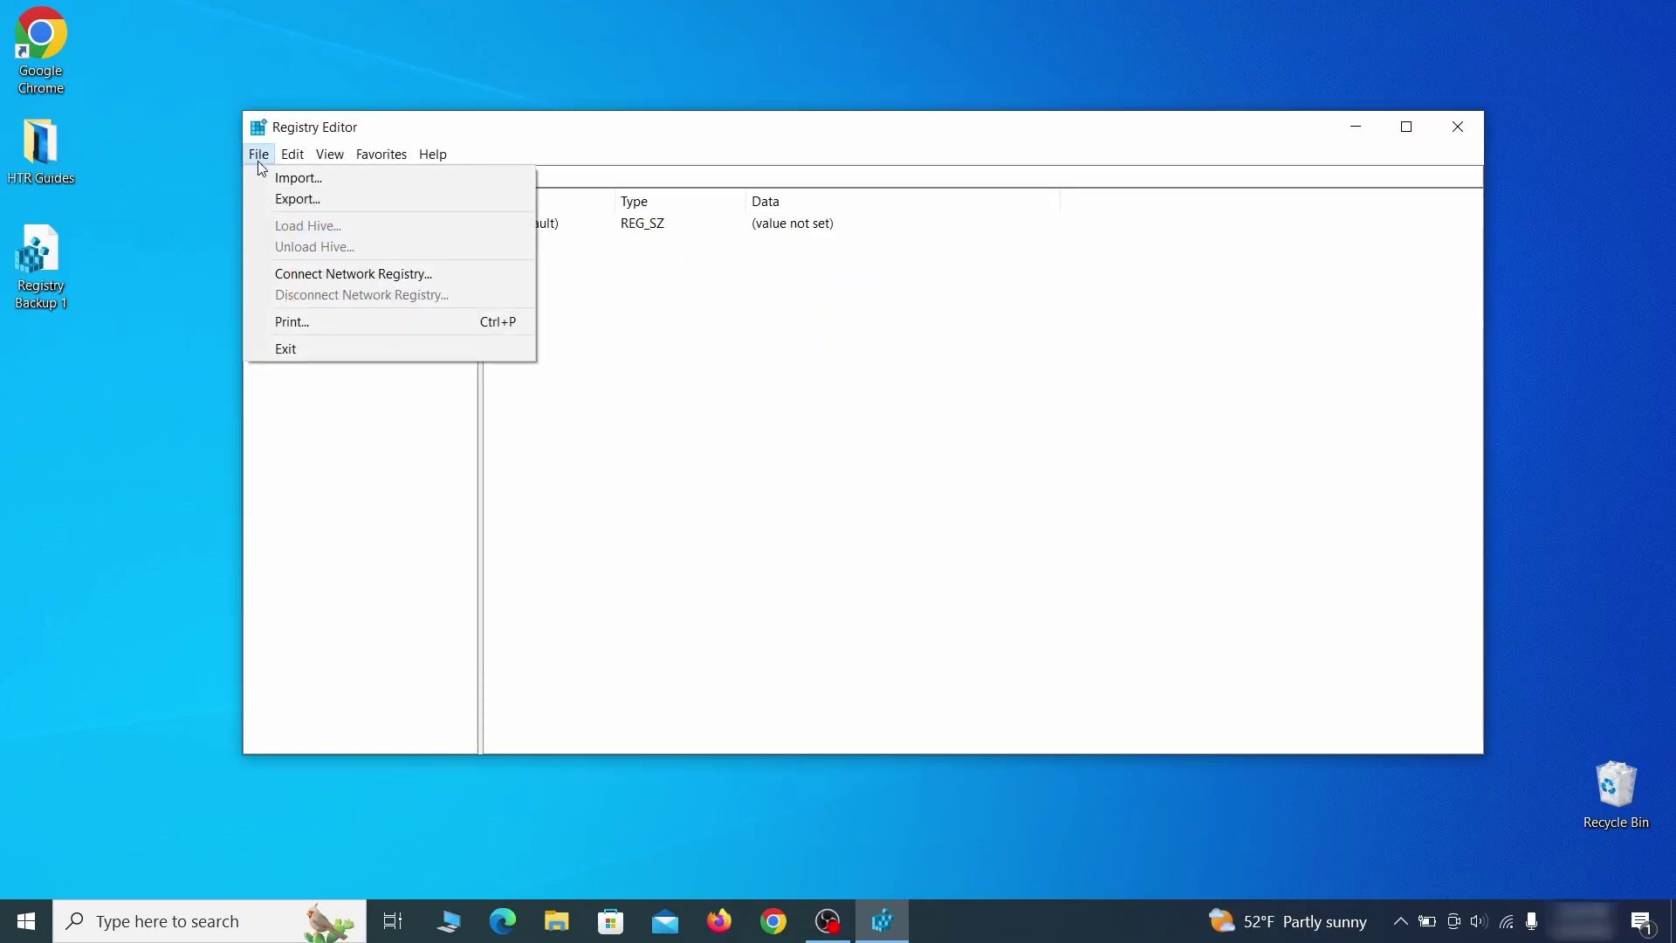
left_click(363, 181)
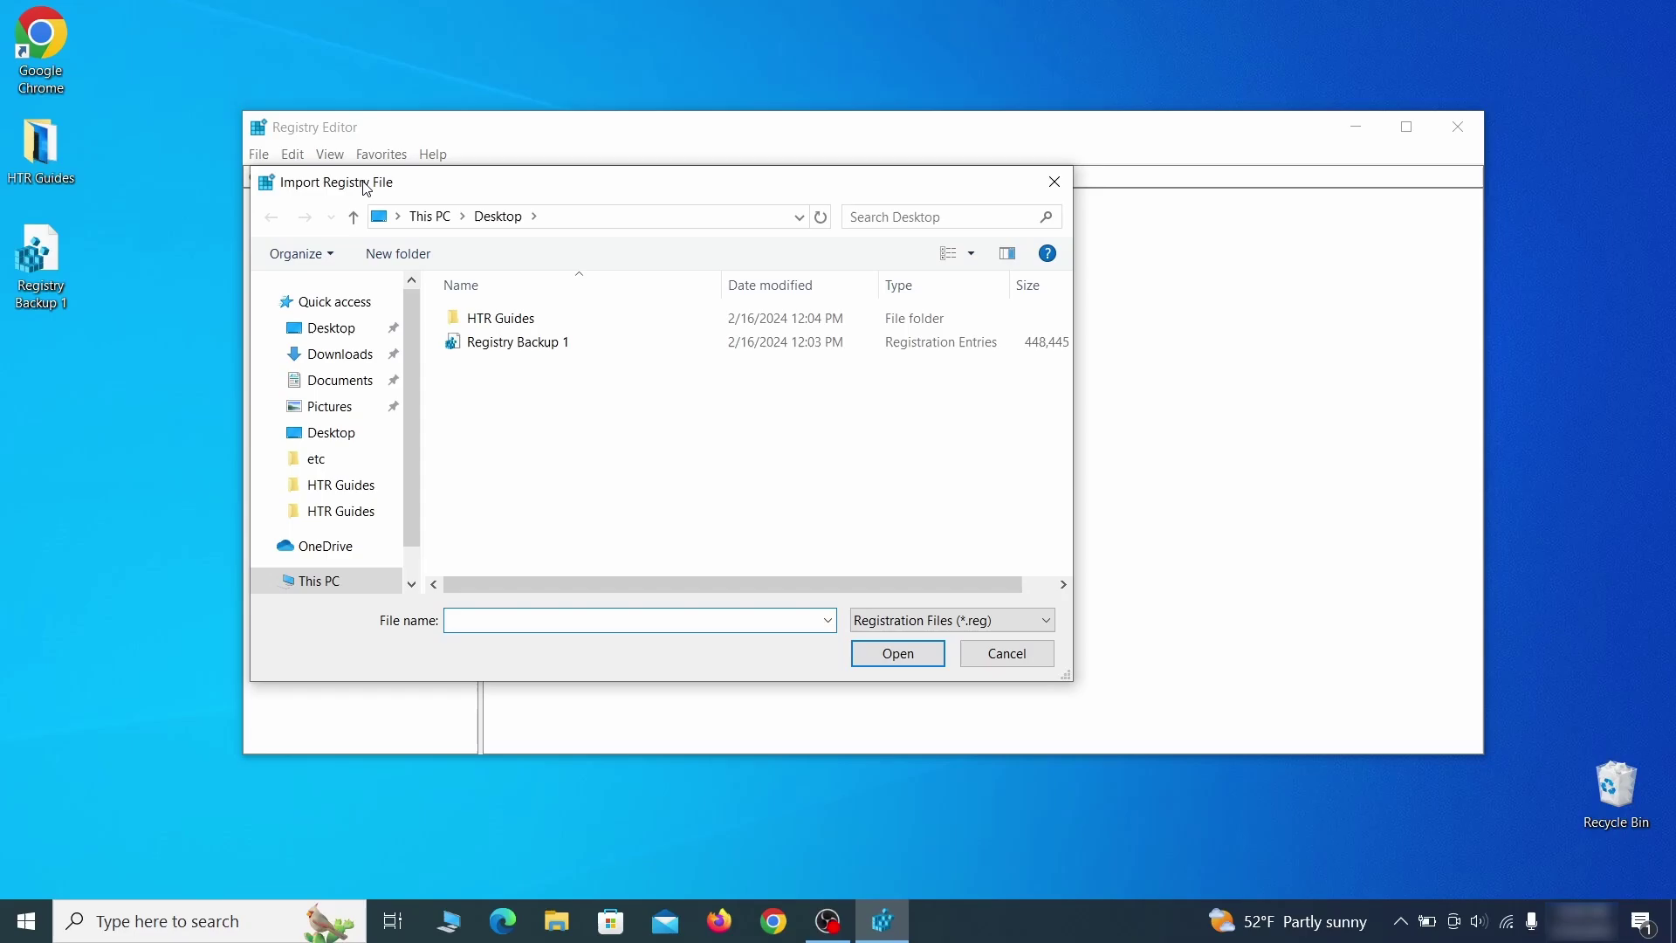
left_click(559, 344)
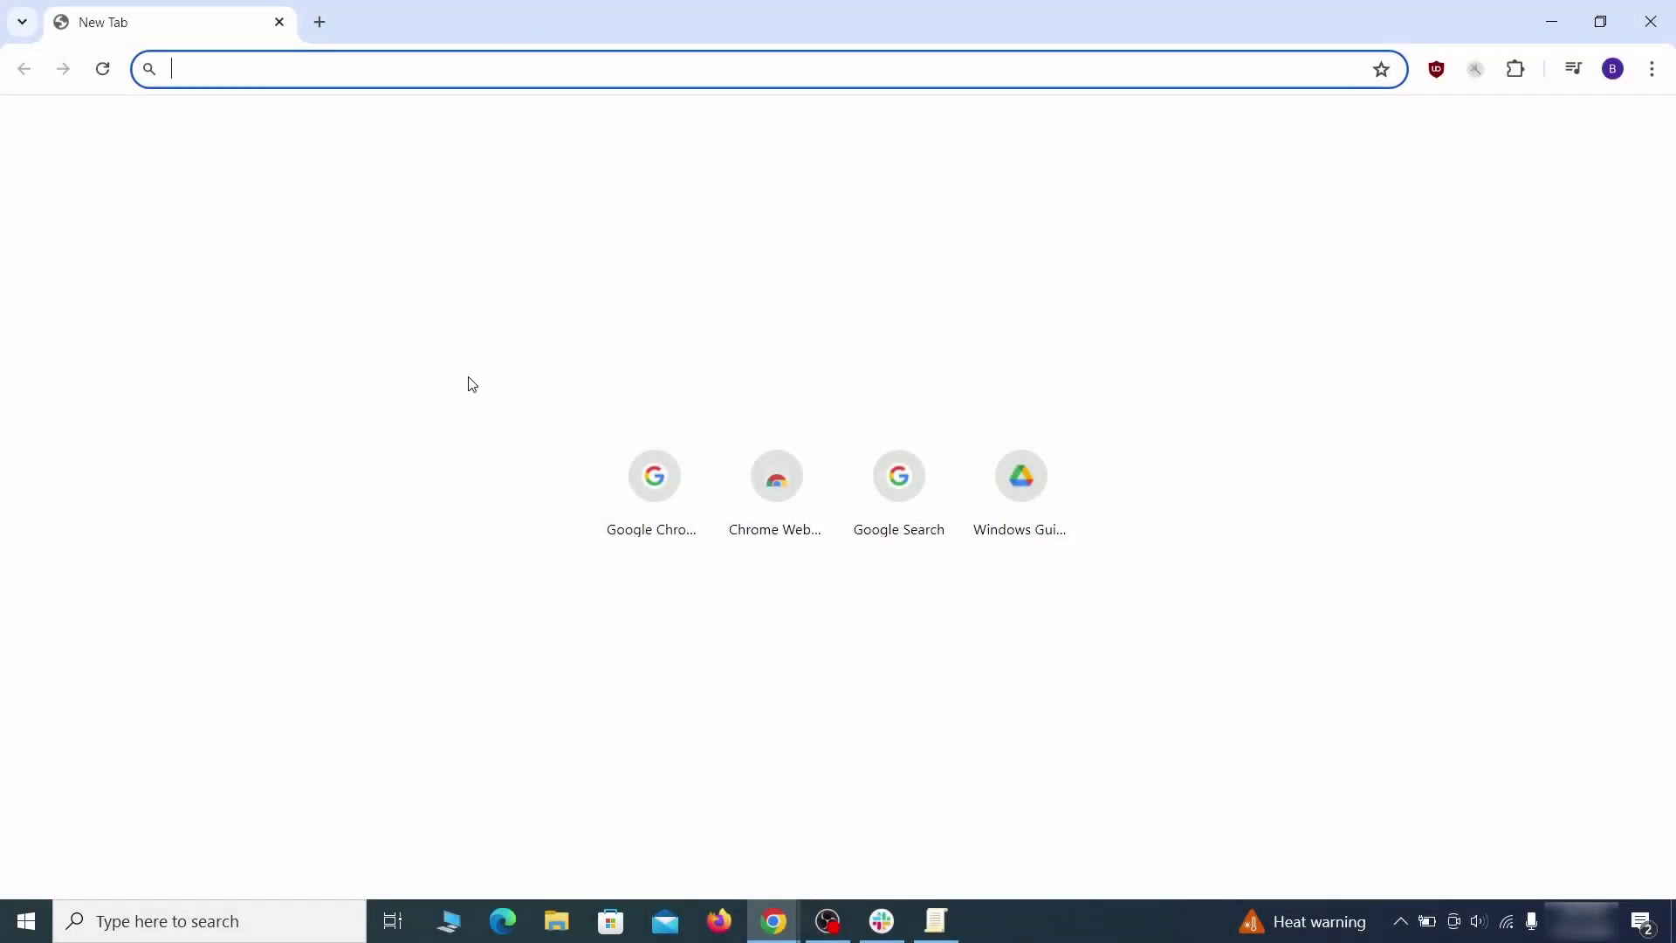
Copy the hijacked HomepageLocation value from chrome://policy into the Notepad note
type("ch")
key("Return")
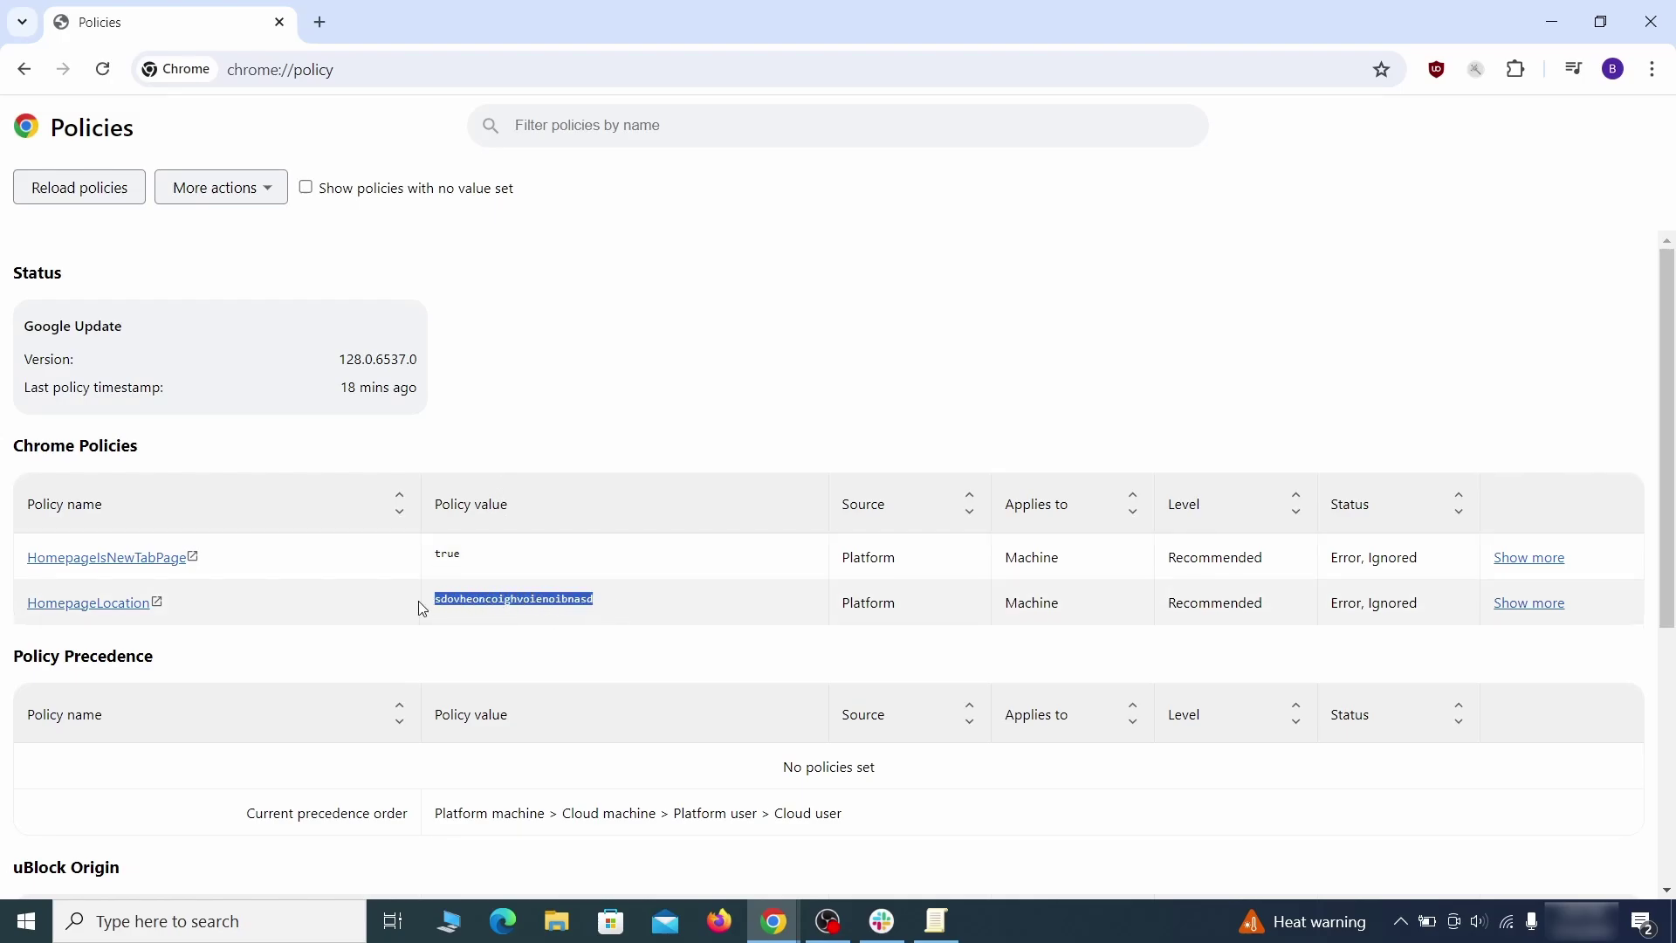
right_click(478, 599)
left_click(506, 621)
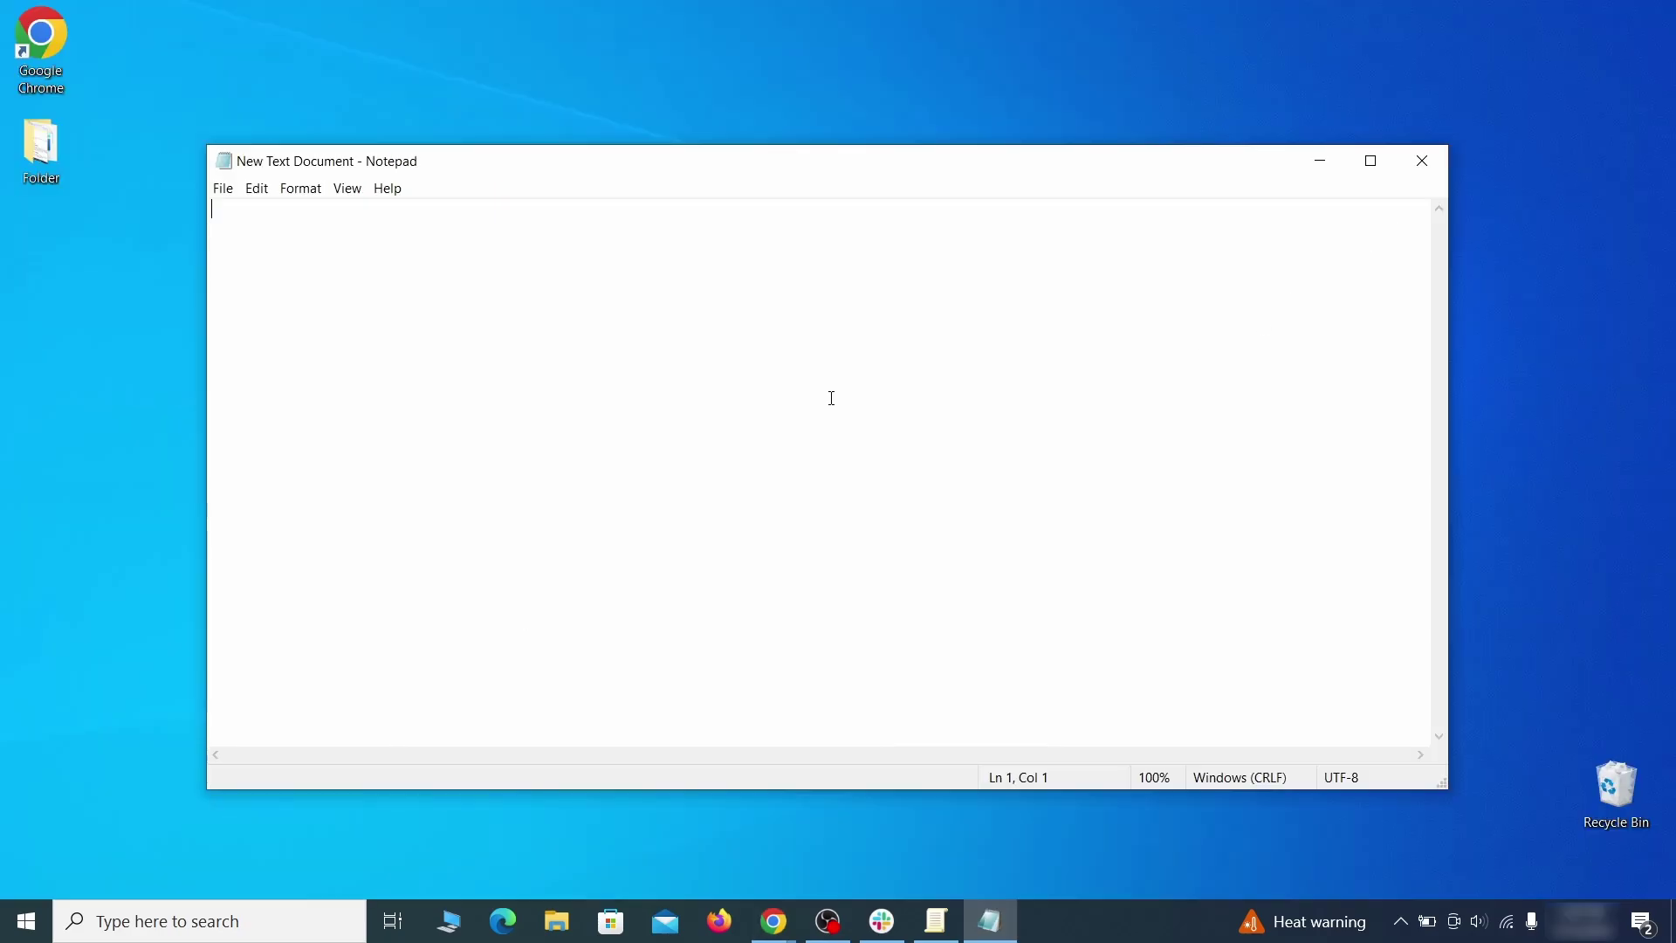
right_click(812, 386)
left_click(878, 459)
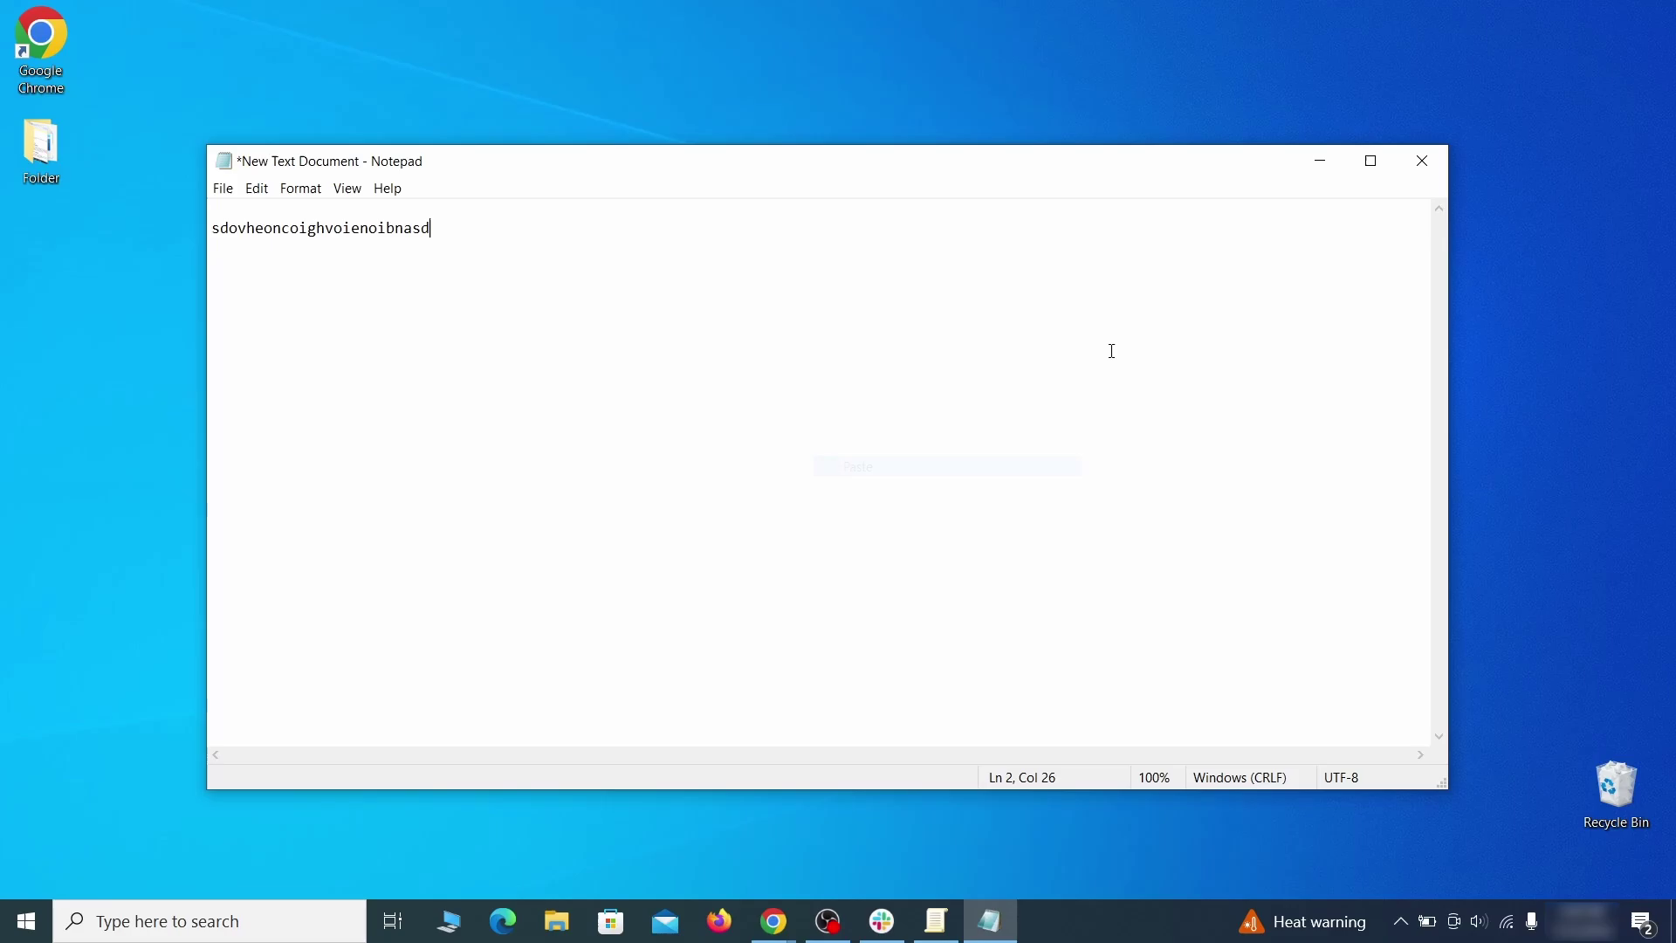
left_click(1318, 164)
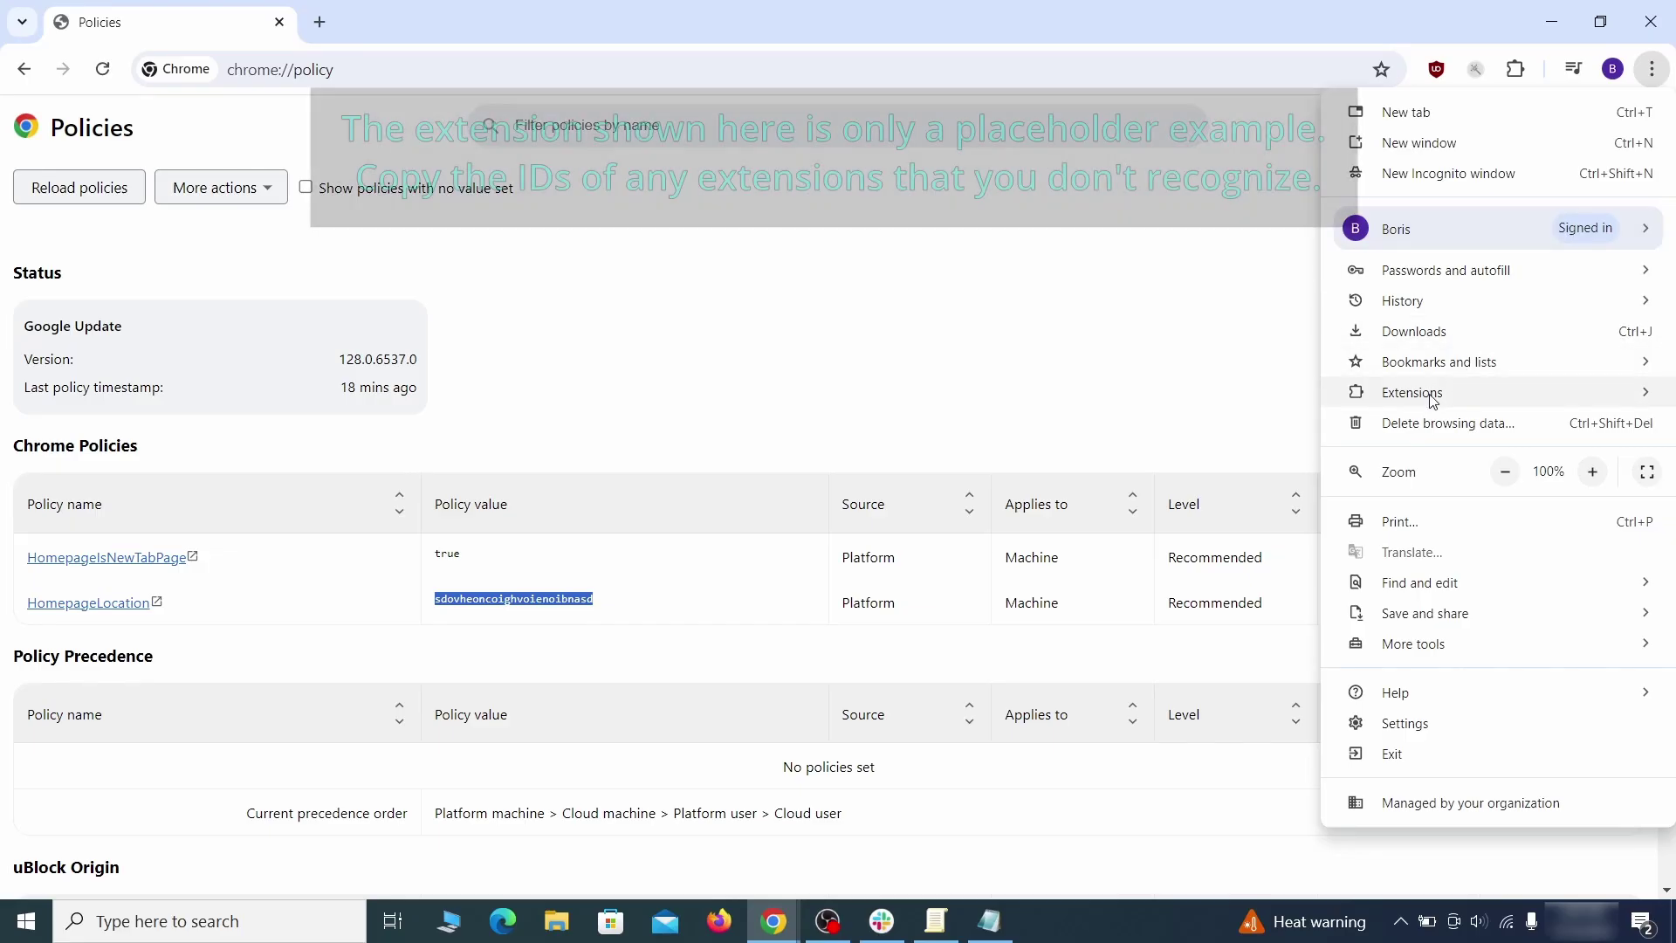
Enable Developer mode on chrome://extensions and paste Wonder Search's extension ID into Notepad
mouse_move(1432, 401)
left_click(1247, 397)
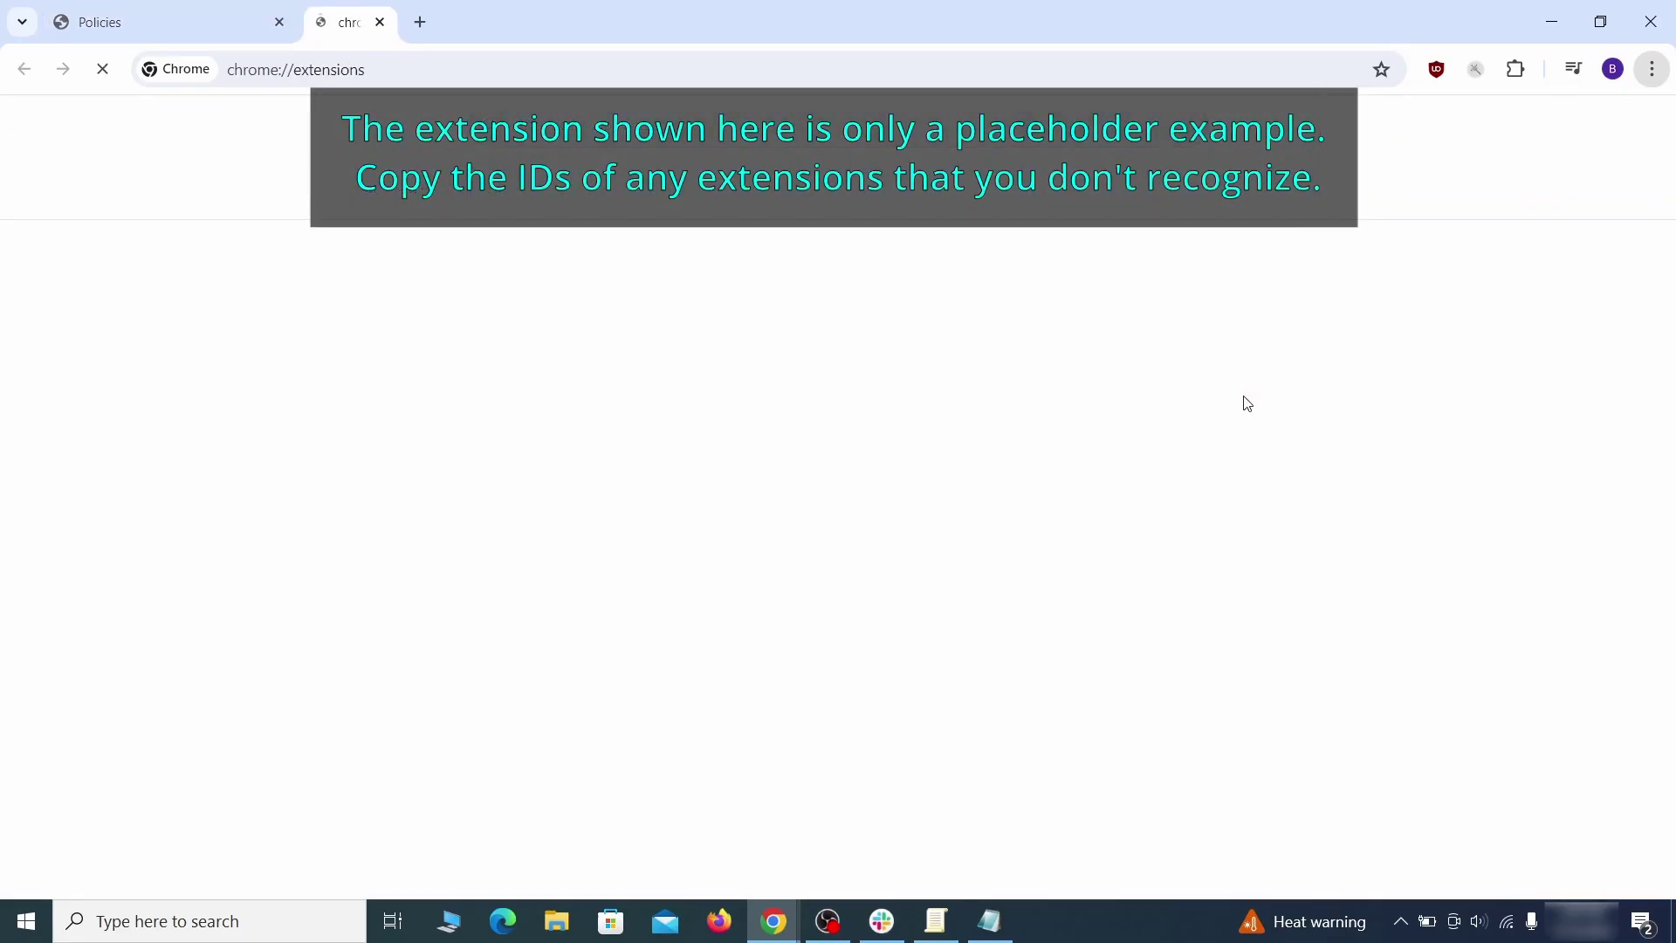
left_click(1648, 128)
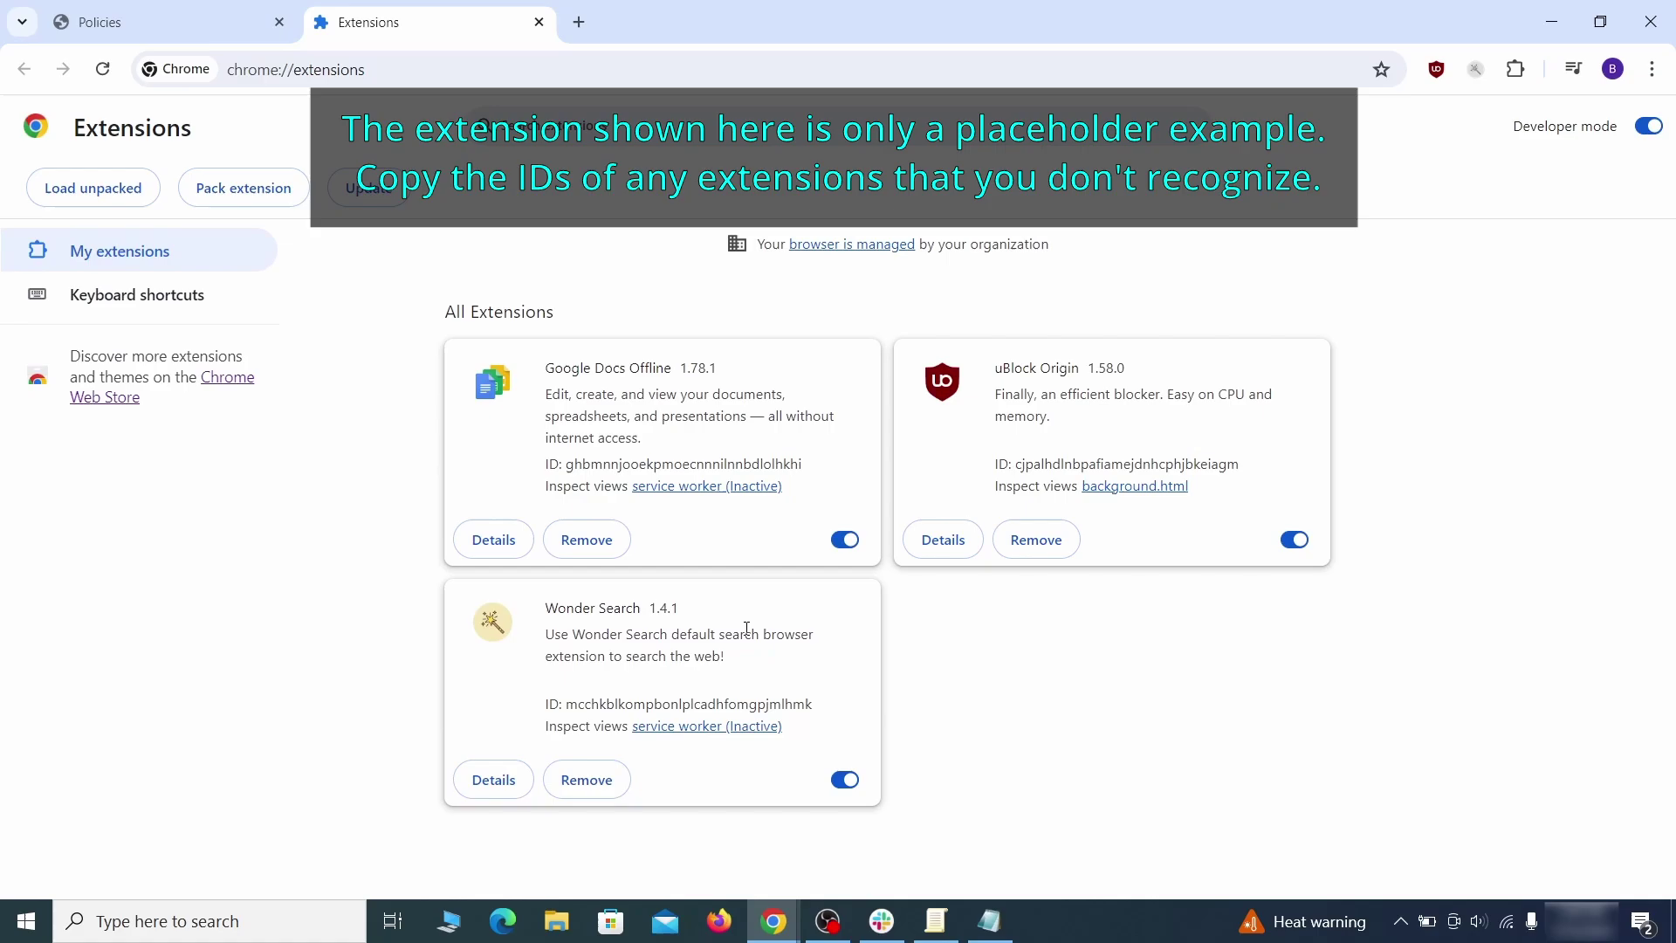
right_click(819, 707)
left_click(834, 517)
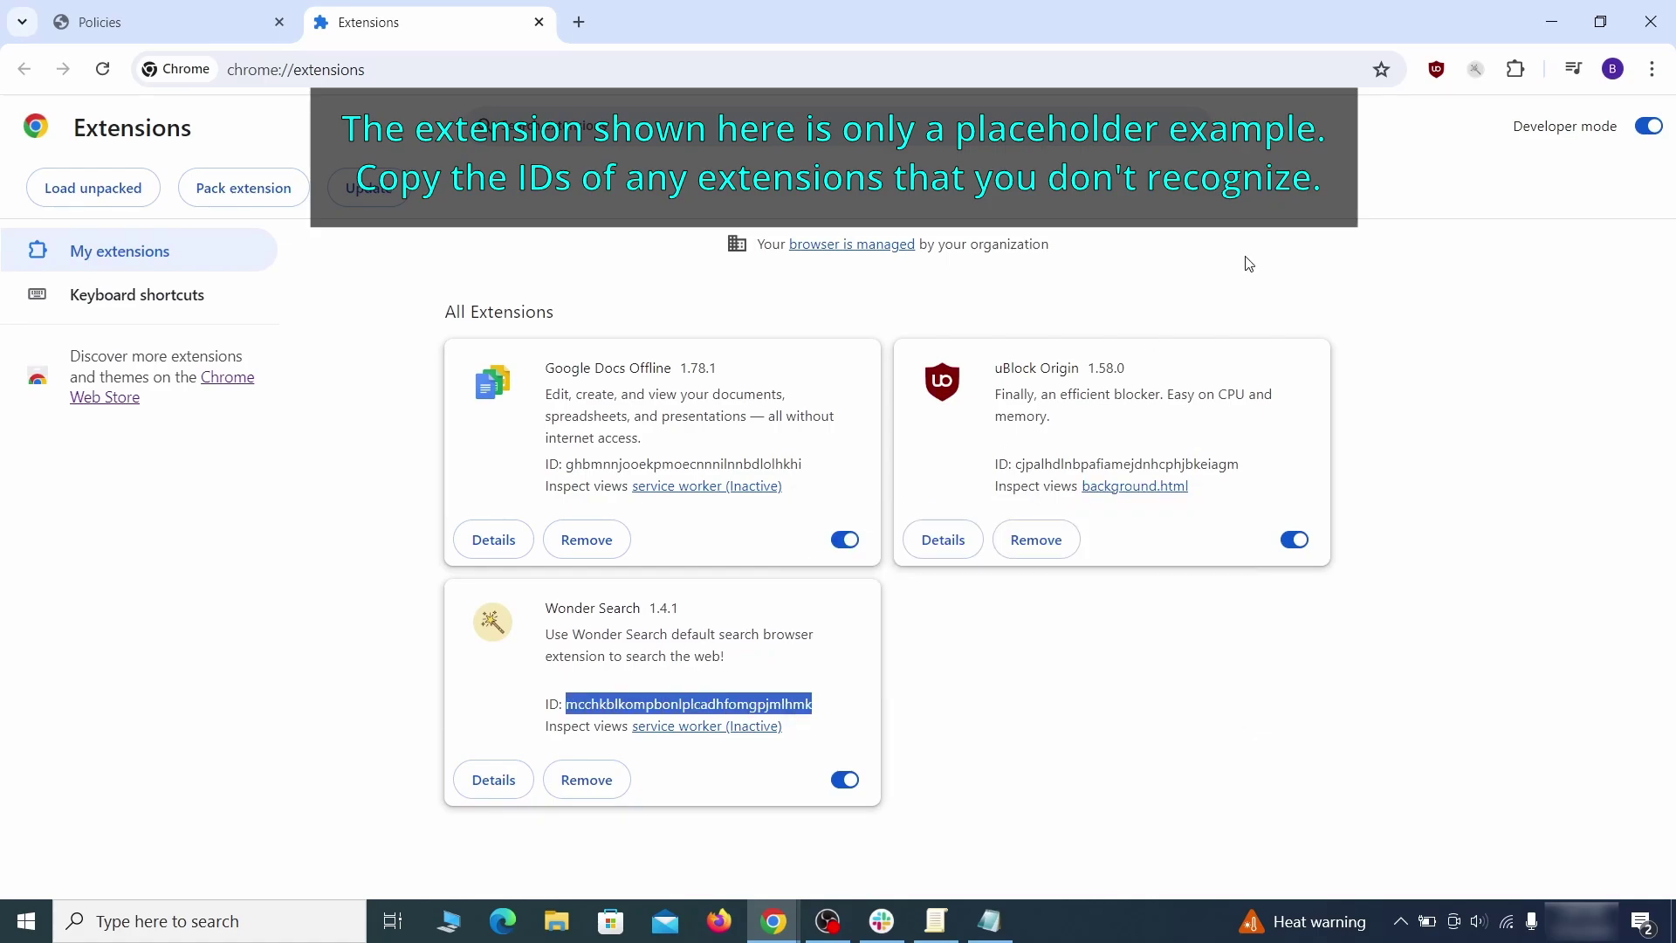
left_click(1554, 30)
left_click(991, 921)
right_click(490, 340)
left_click(572, 423)
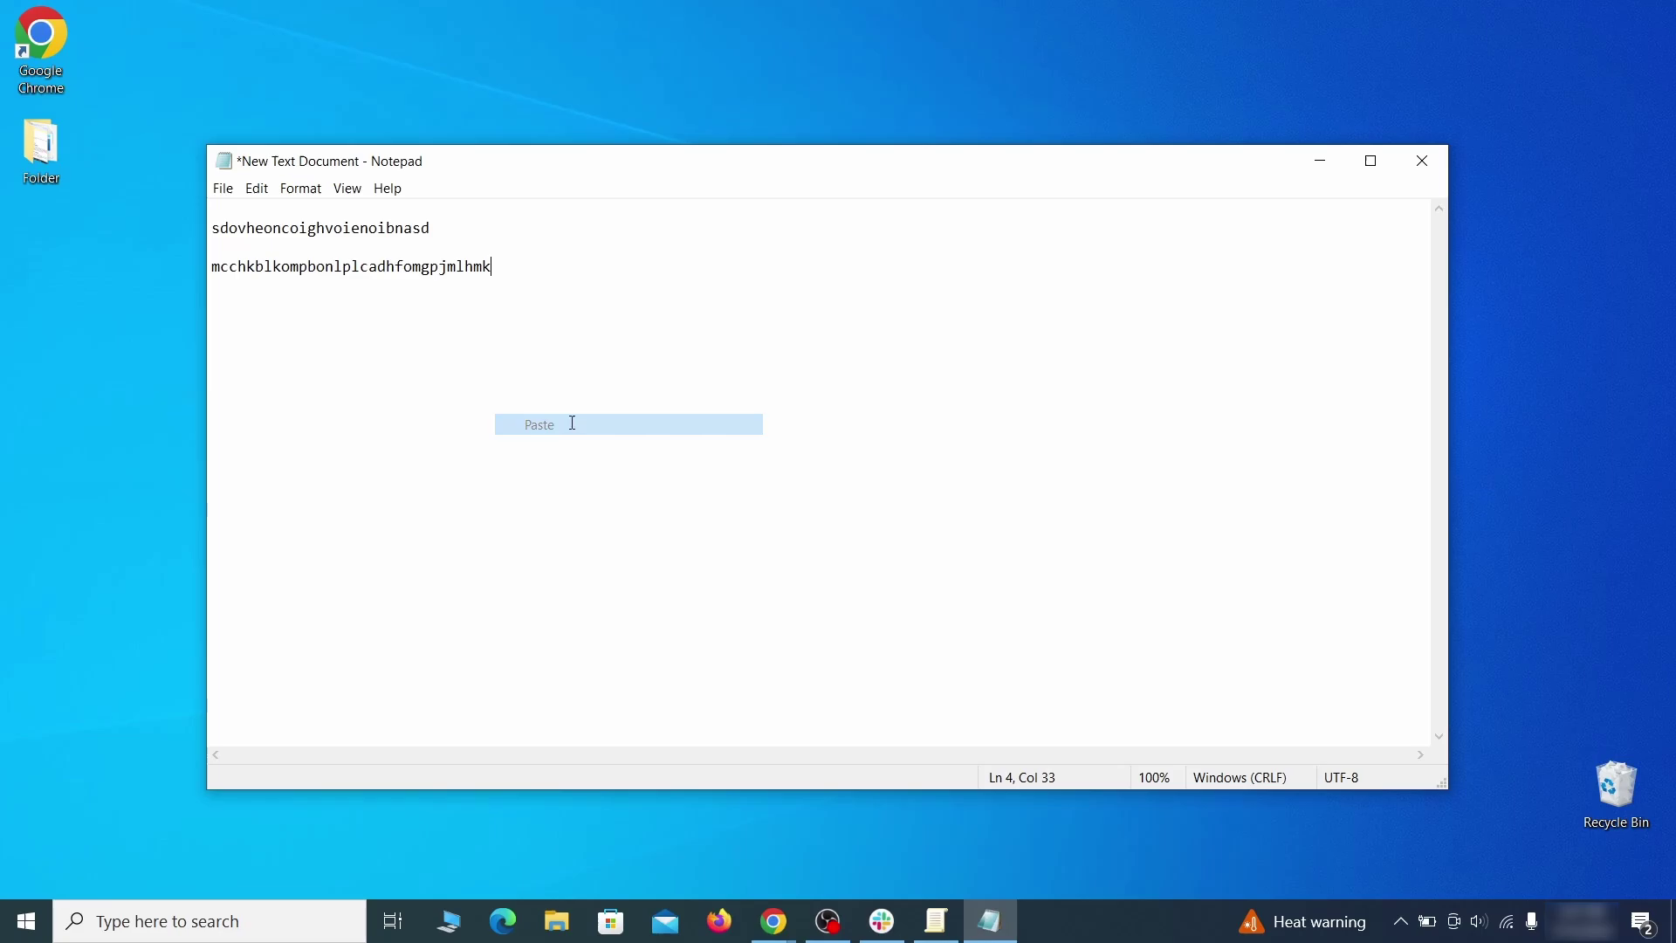
Launch regedit as administrator from Windows search
left_click(1318, 164)
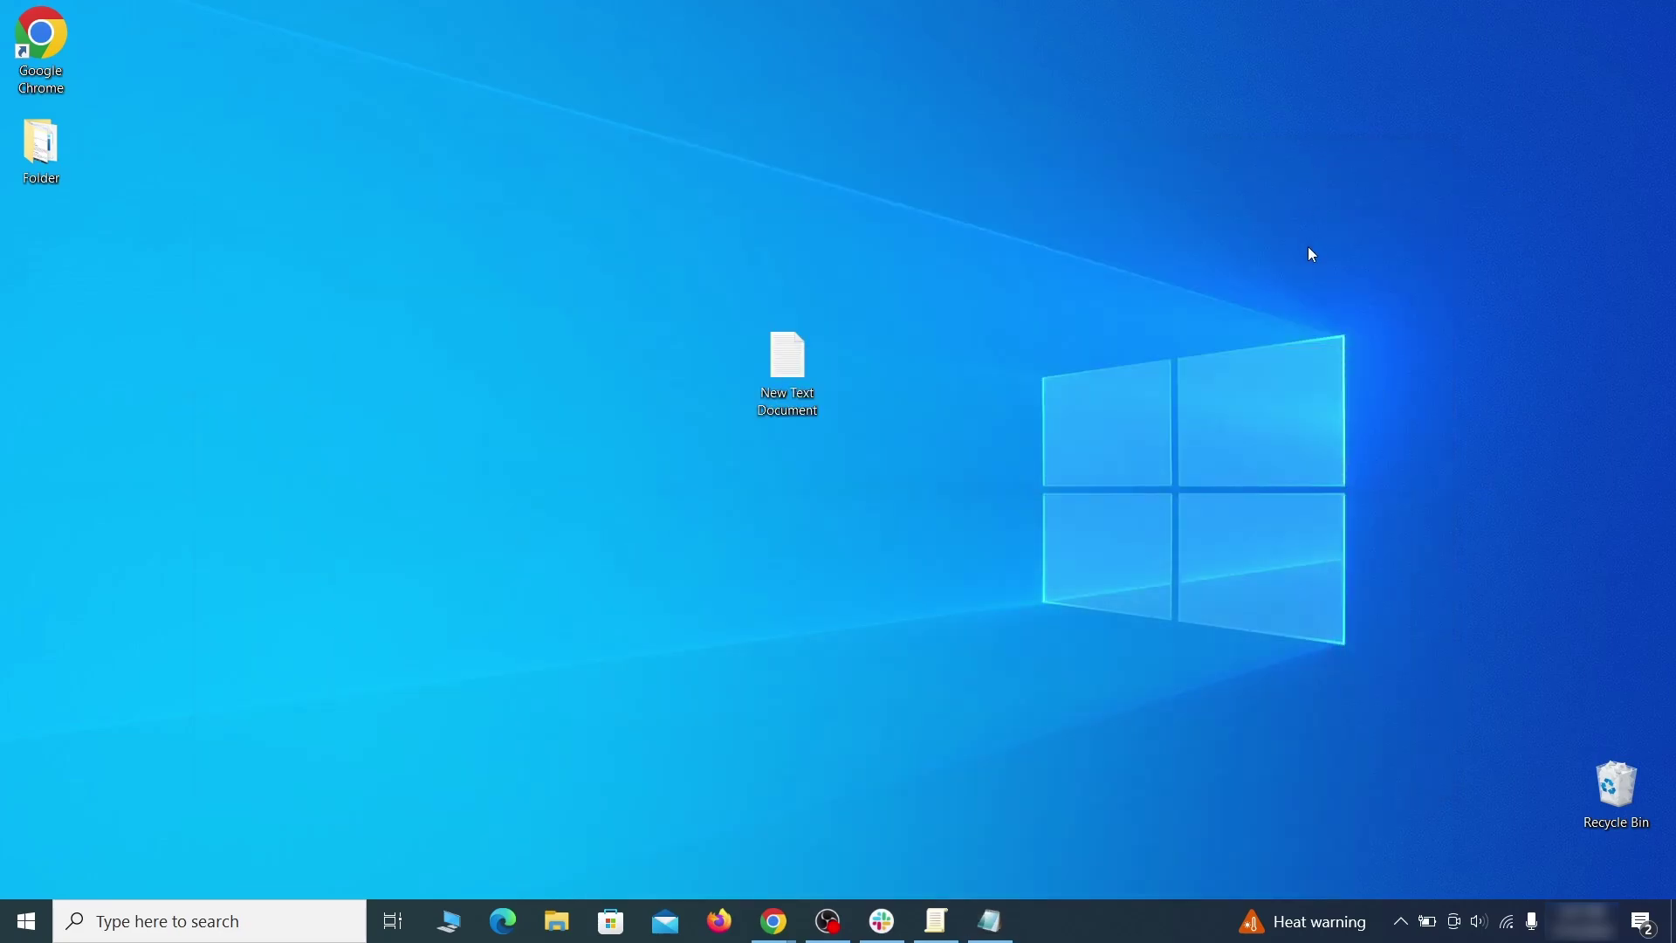
key("super")
type("regedit")
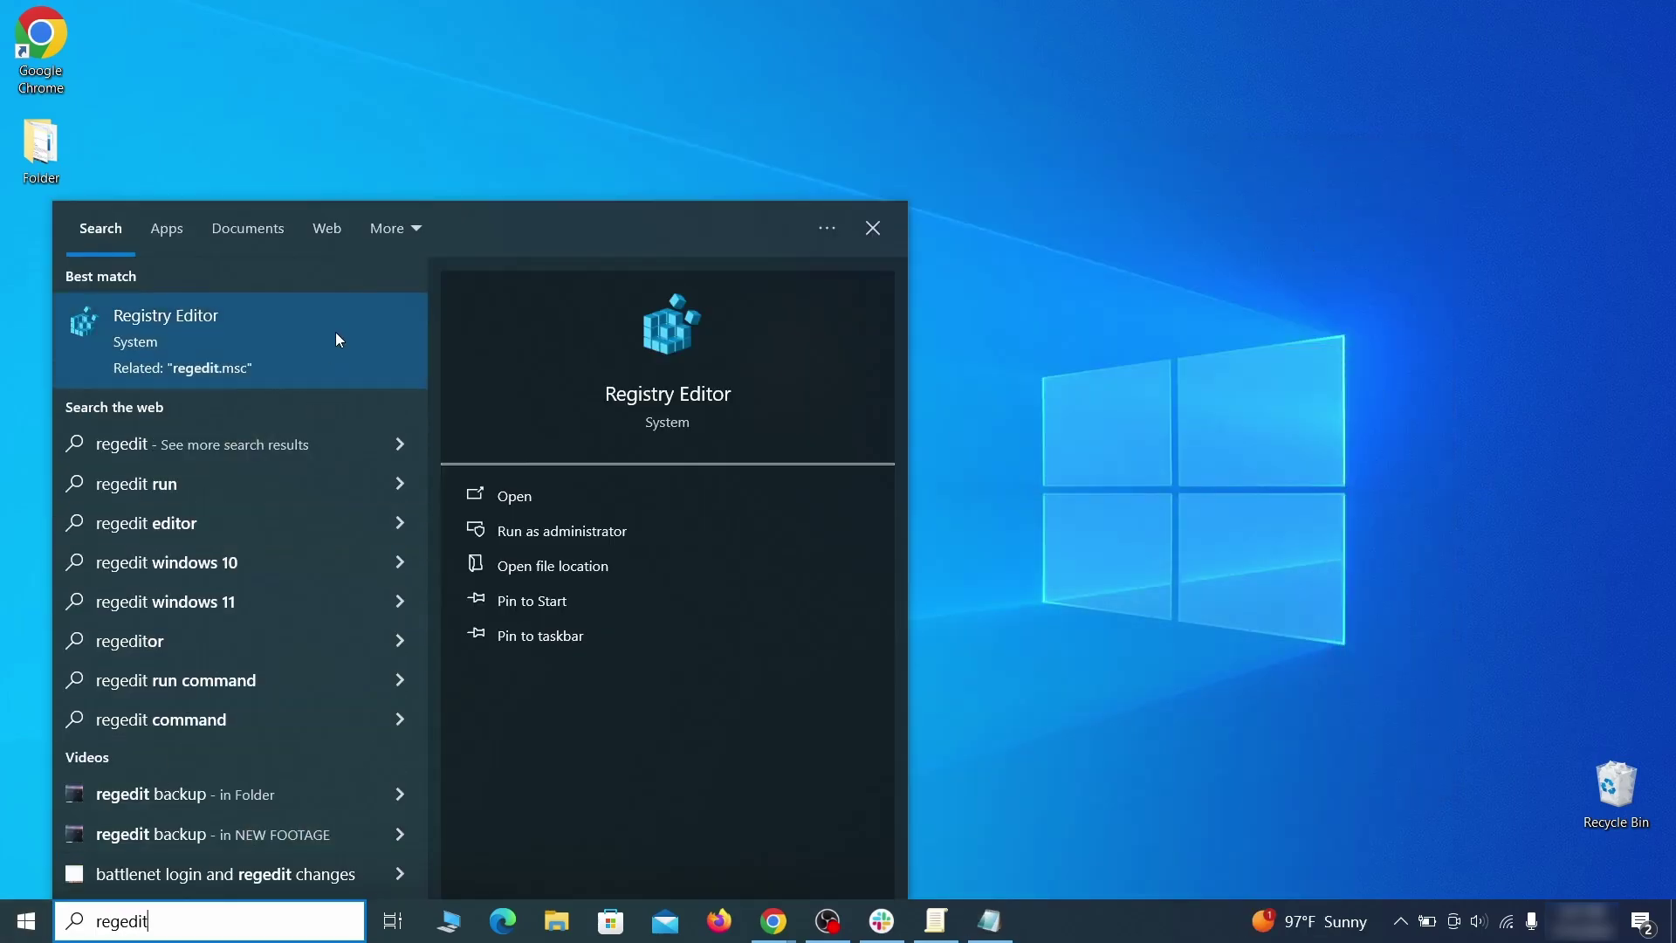
right_click(339, 339)
left_click(384, 356)
Find the pasted homepage value in the registry and delete its Recommended policy key
key("ctrl+f")
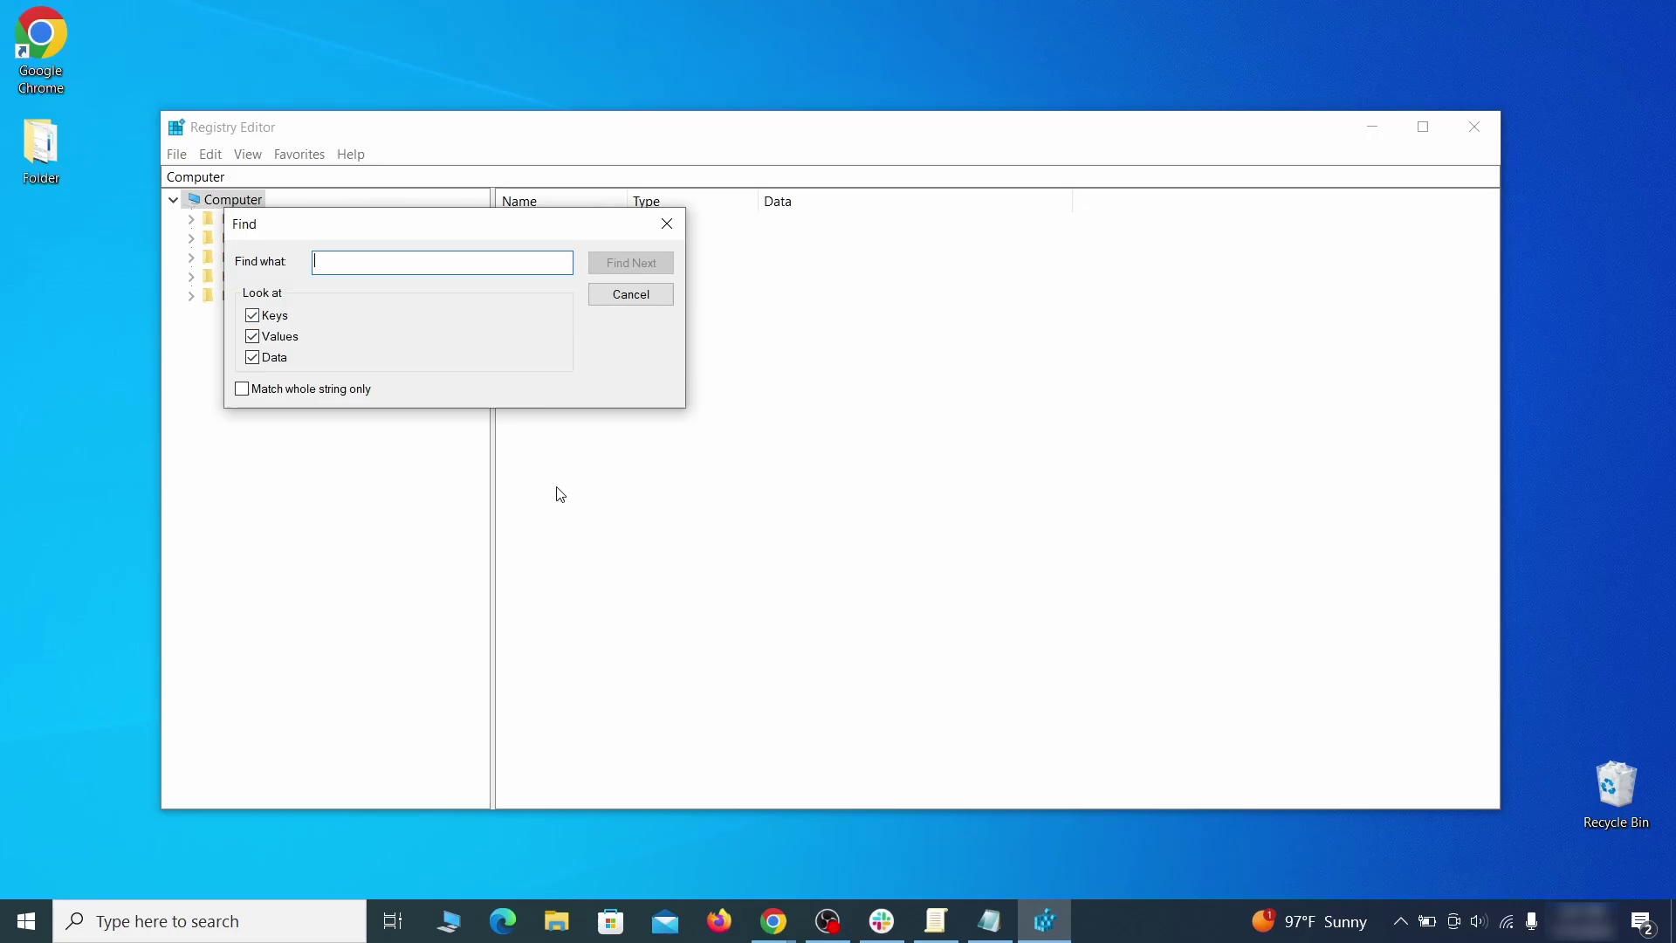
mouse_move(993, 938)
left_click(1044, 857)
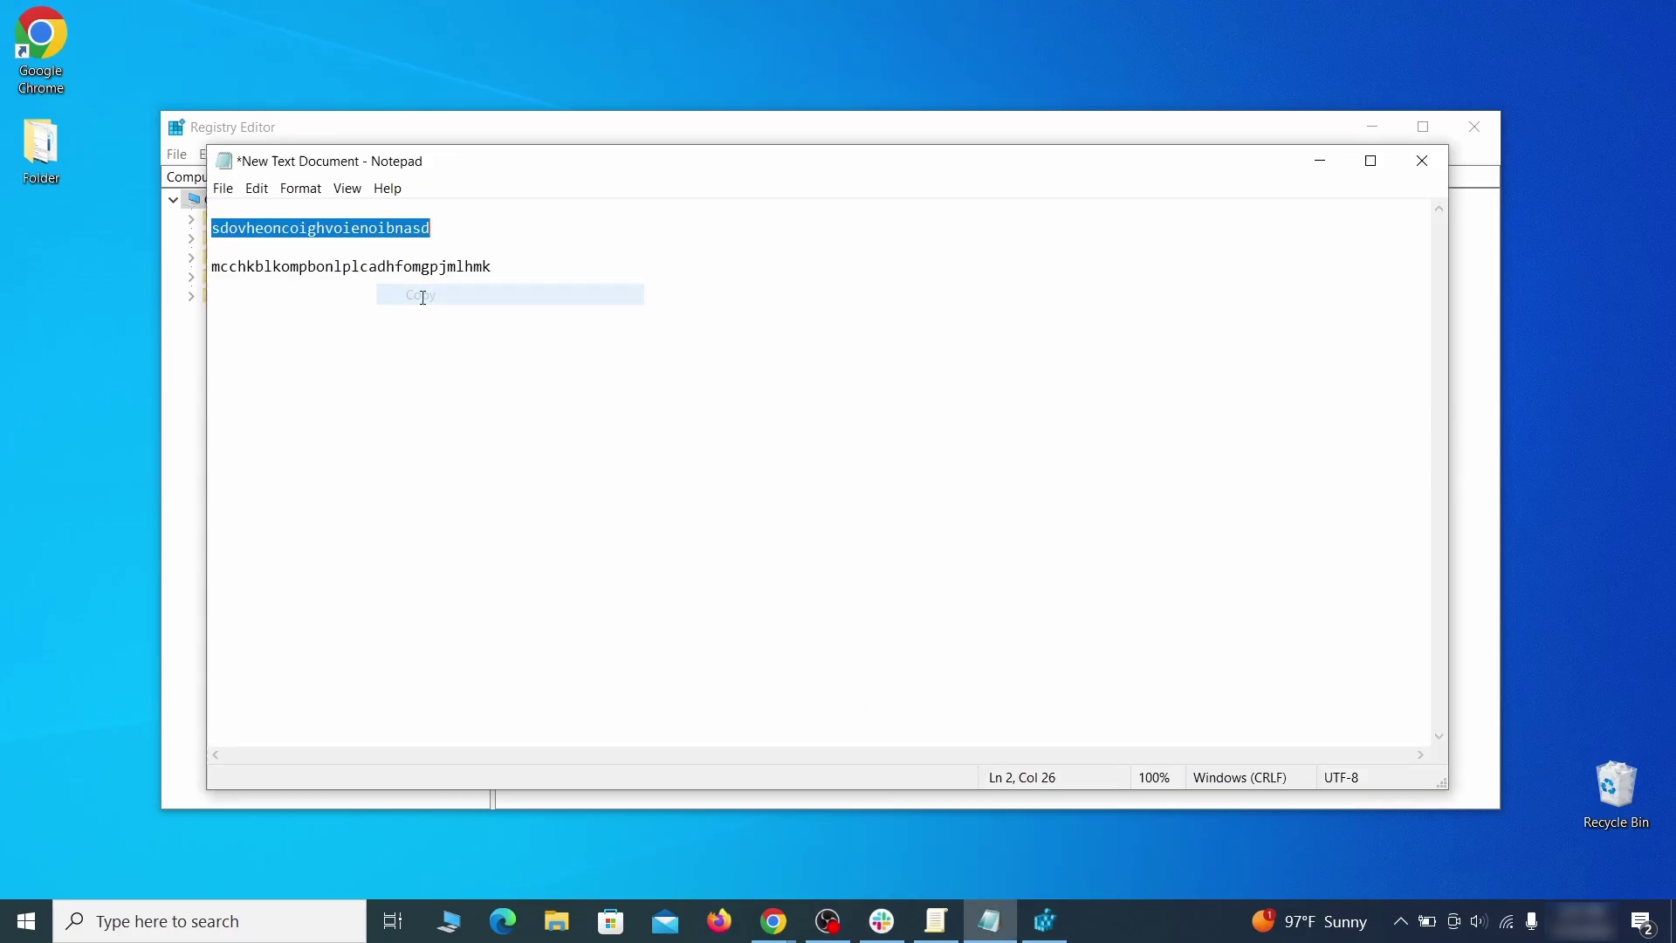
left_click(180, 317)
right_click(375, 266)
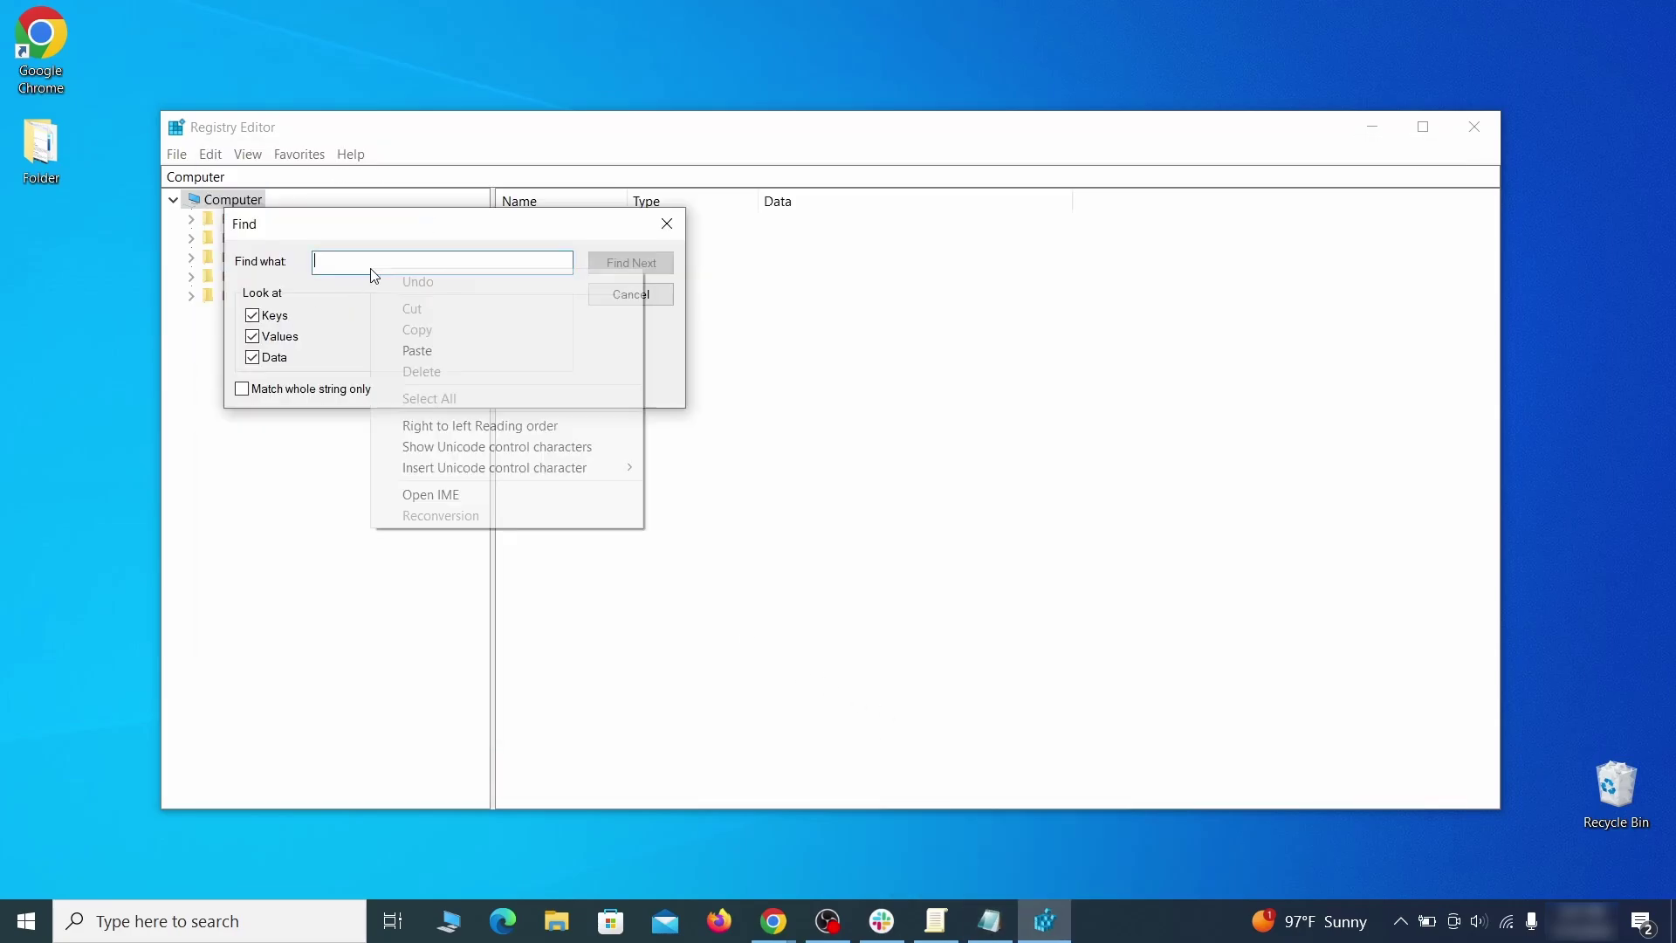
left_click(440, 348)
left_click(650, 266)
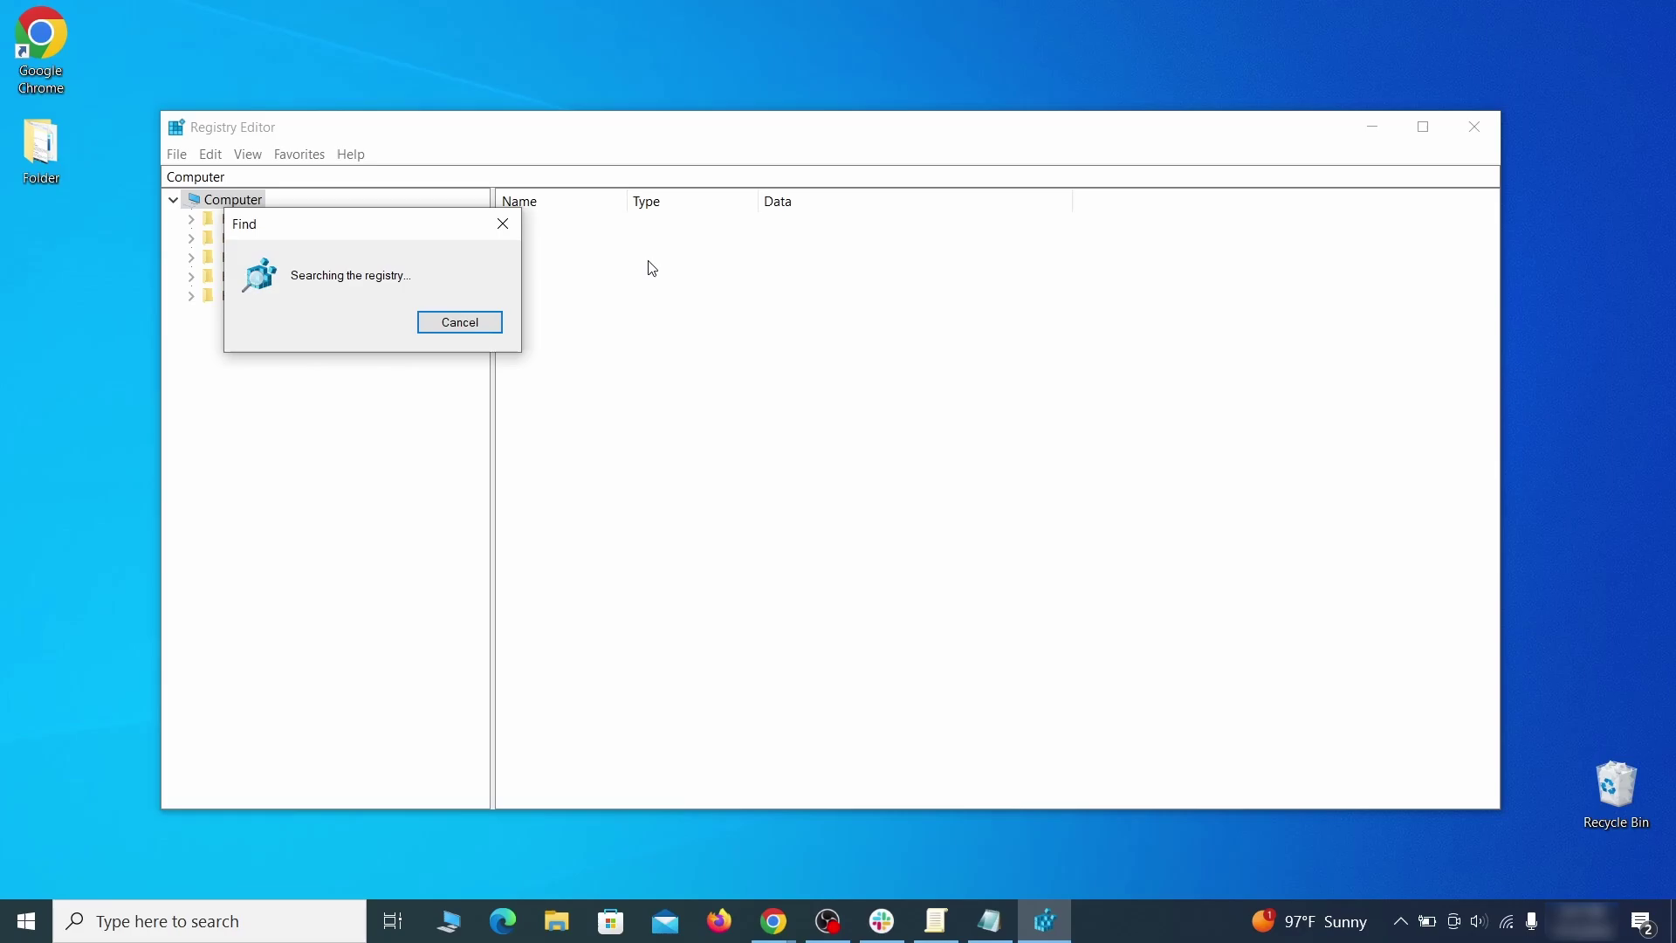
right_click(410, 525)
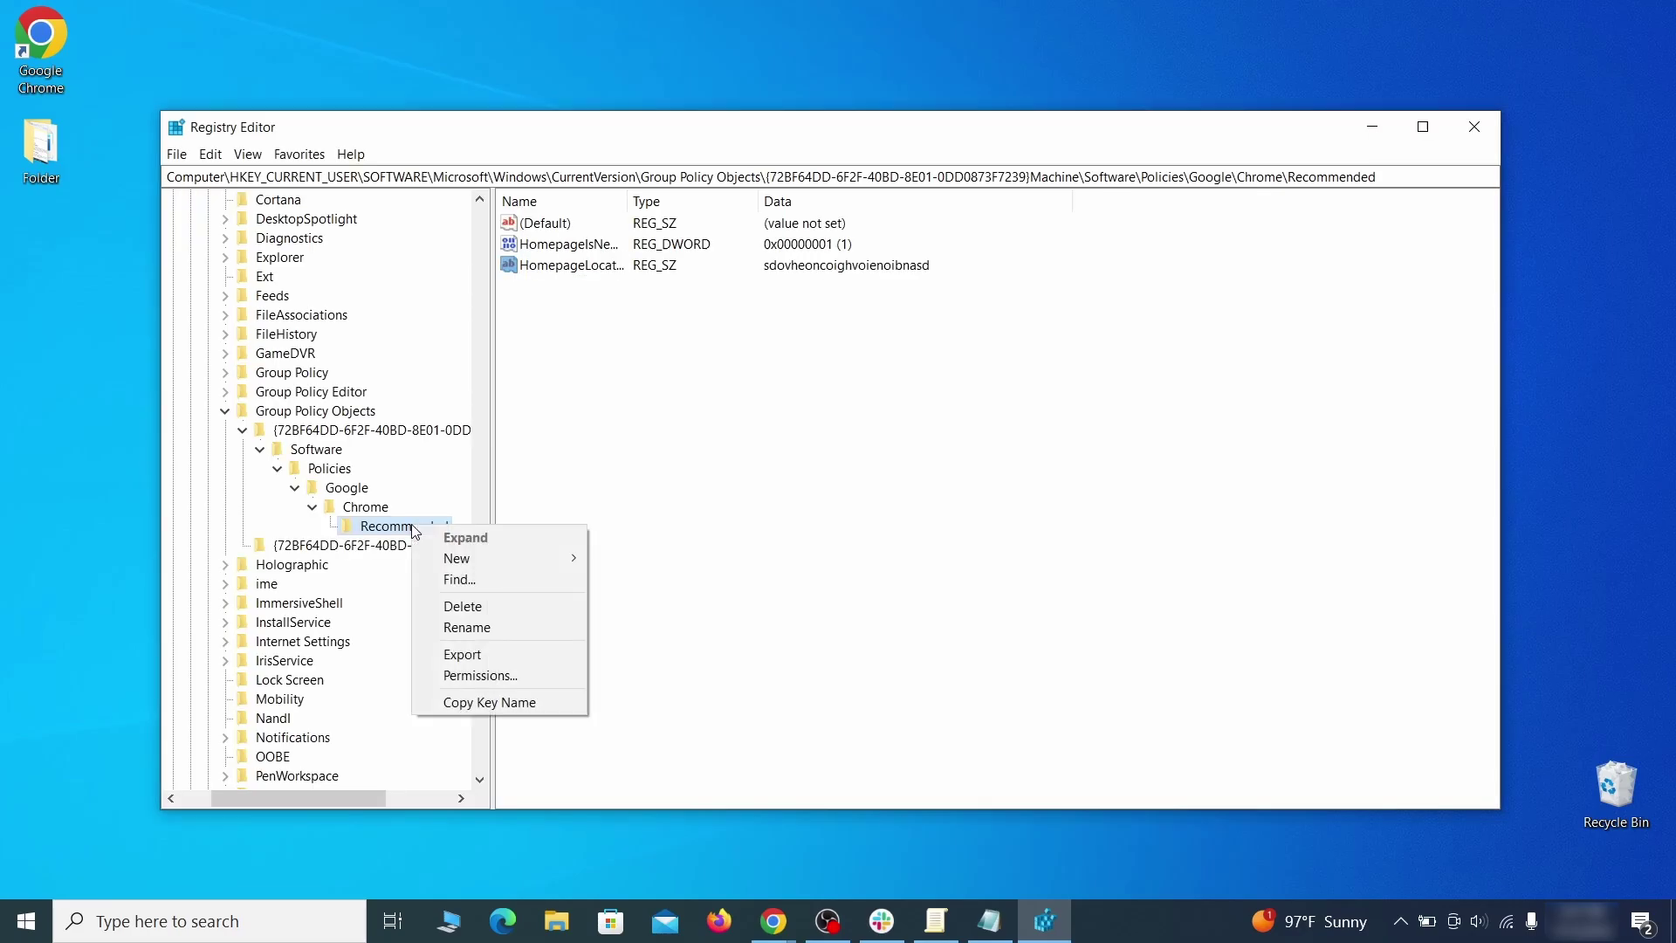
left_click(500, 610)
left_click(982, 460)
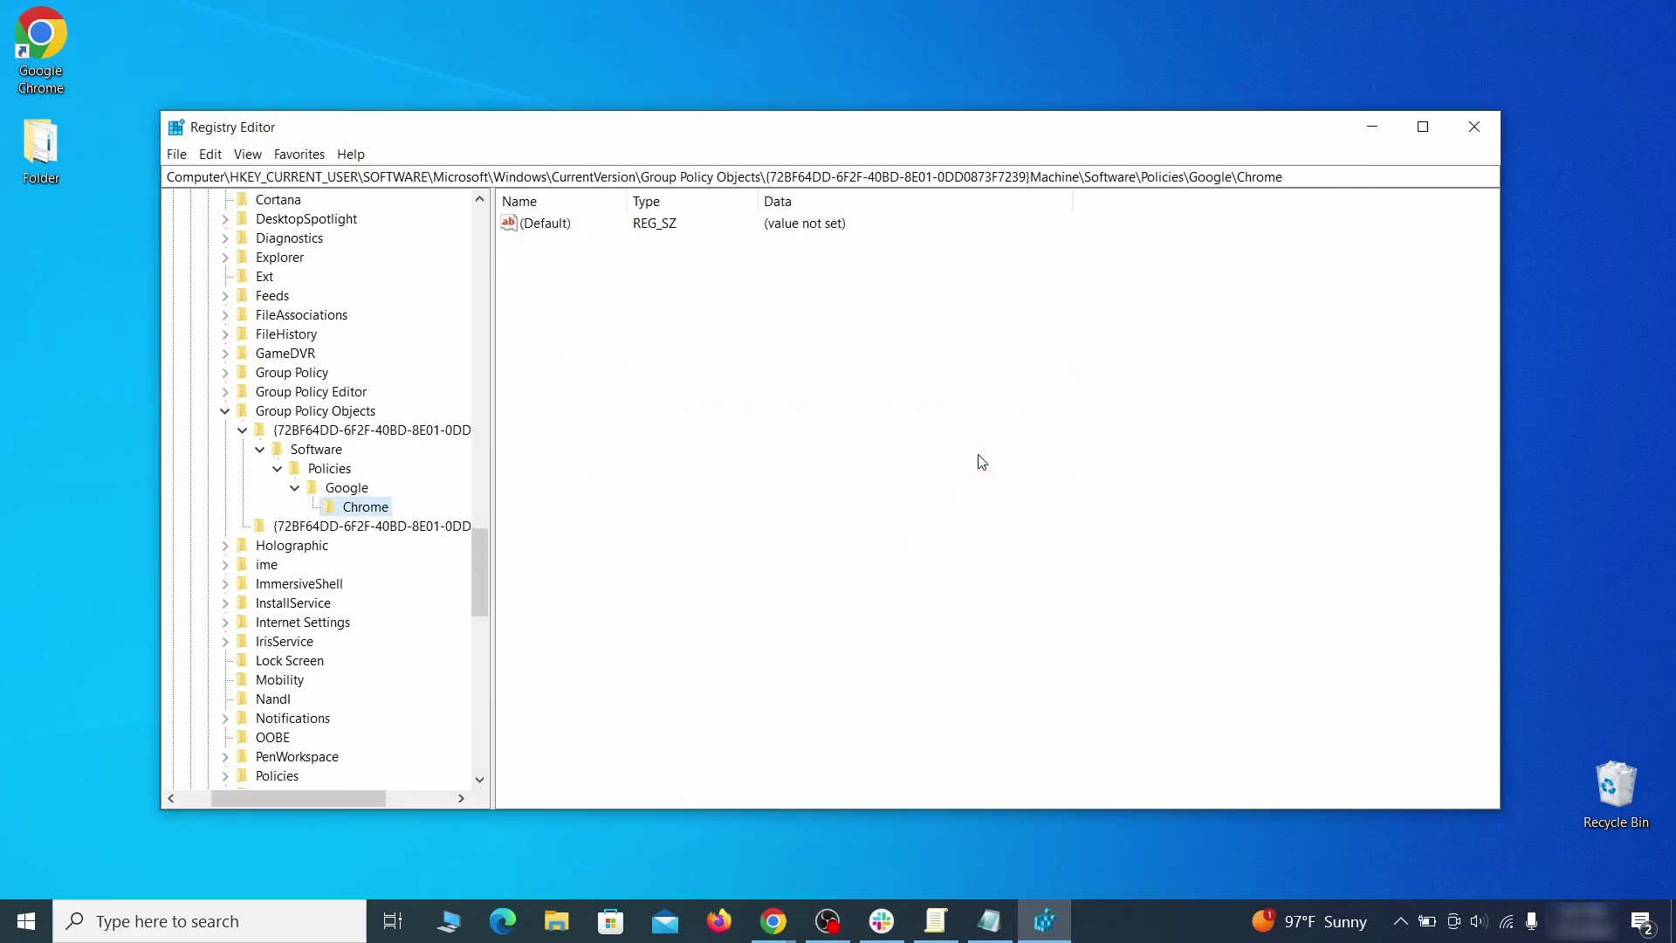
left_click(213, 157)
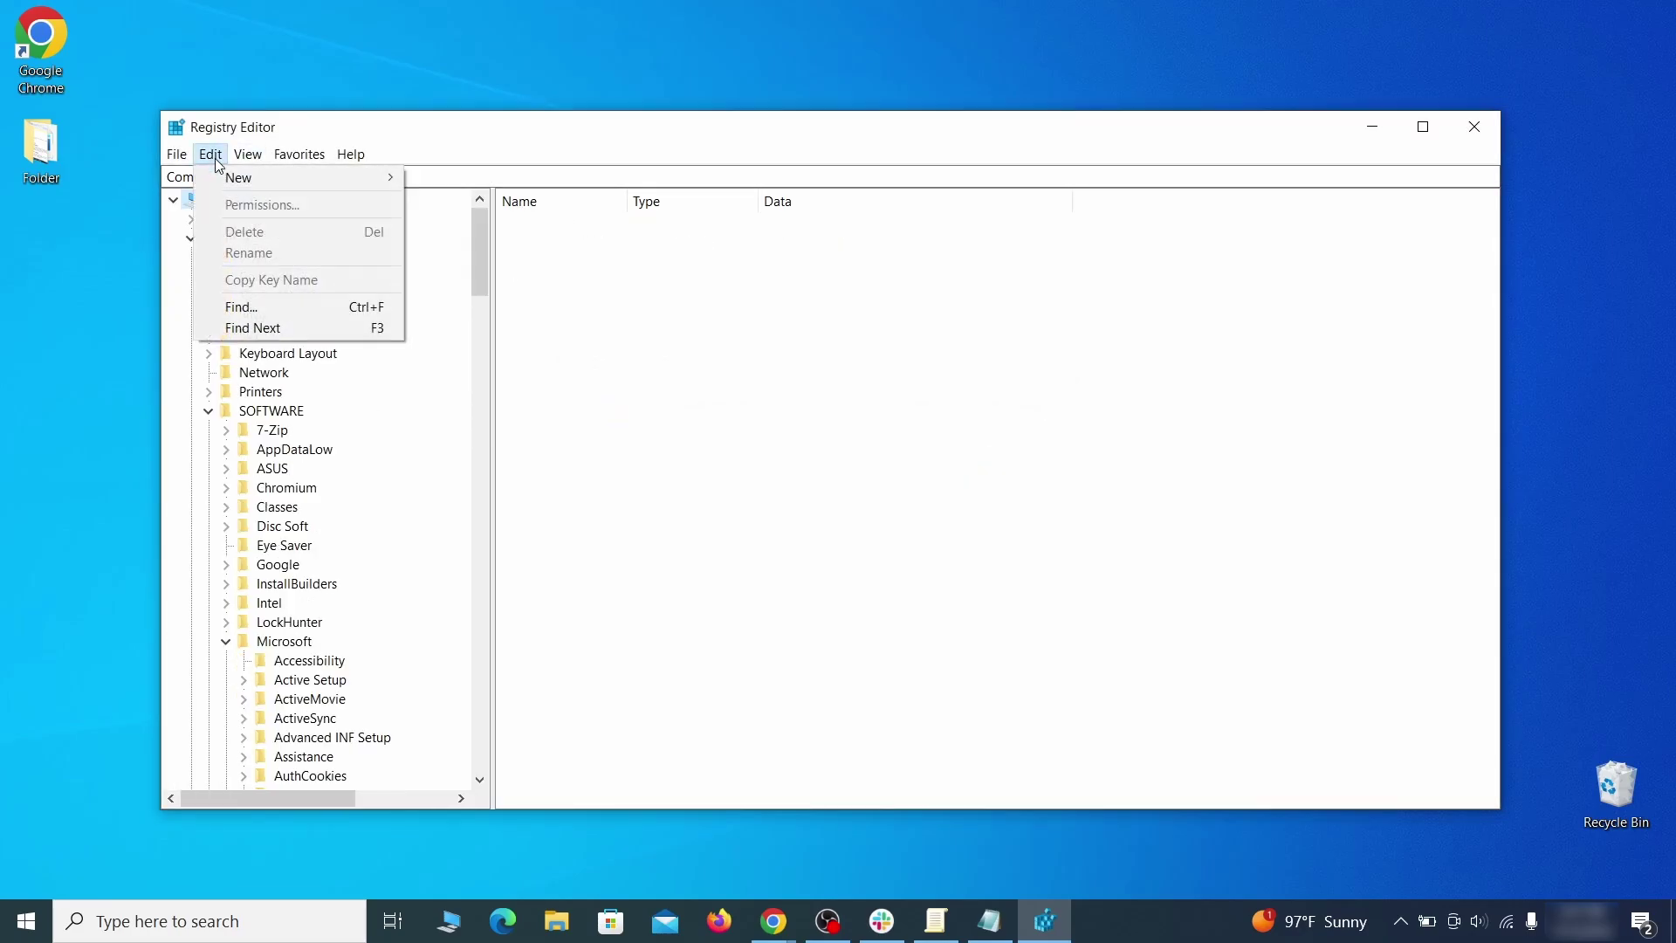
Search again and delete the HKEY_LOCAL_MACHINE\SOFTWARE\Policies\Google\Chrome key, confirming with Yes
left_click(246, 306)
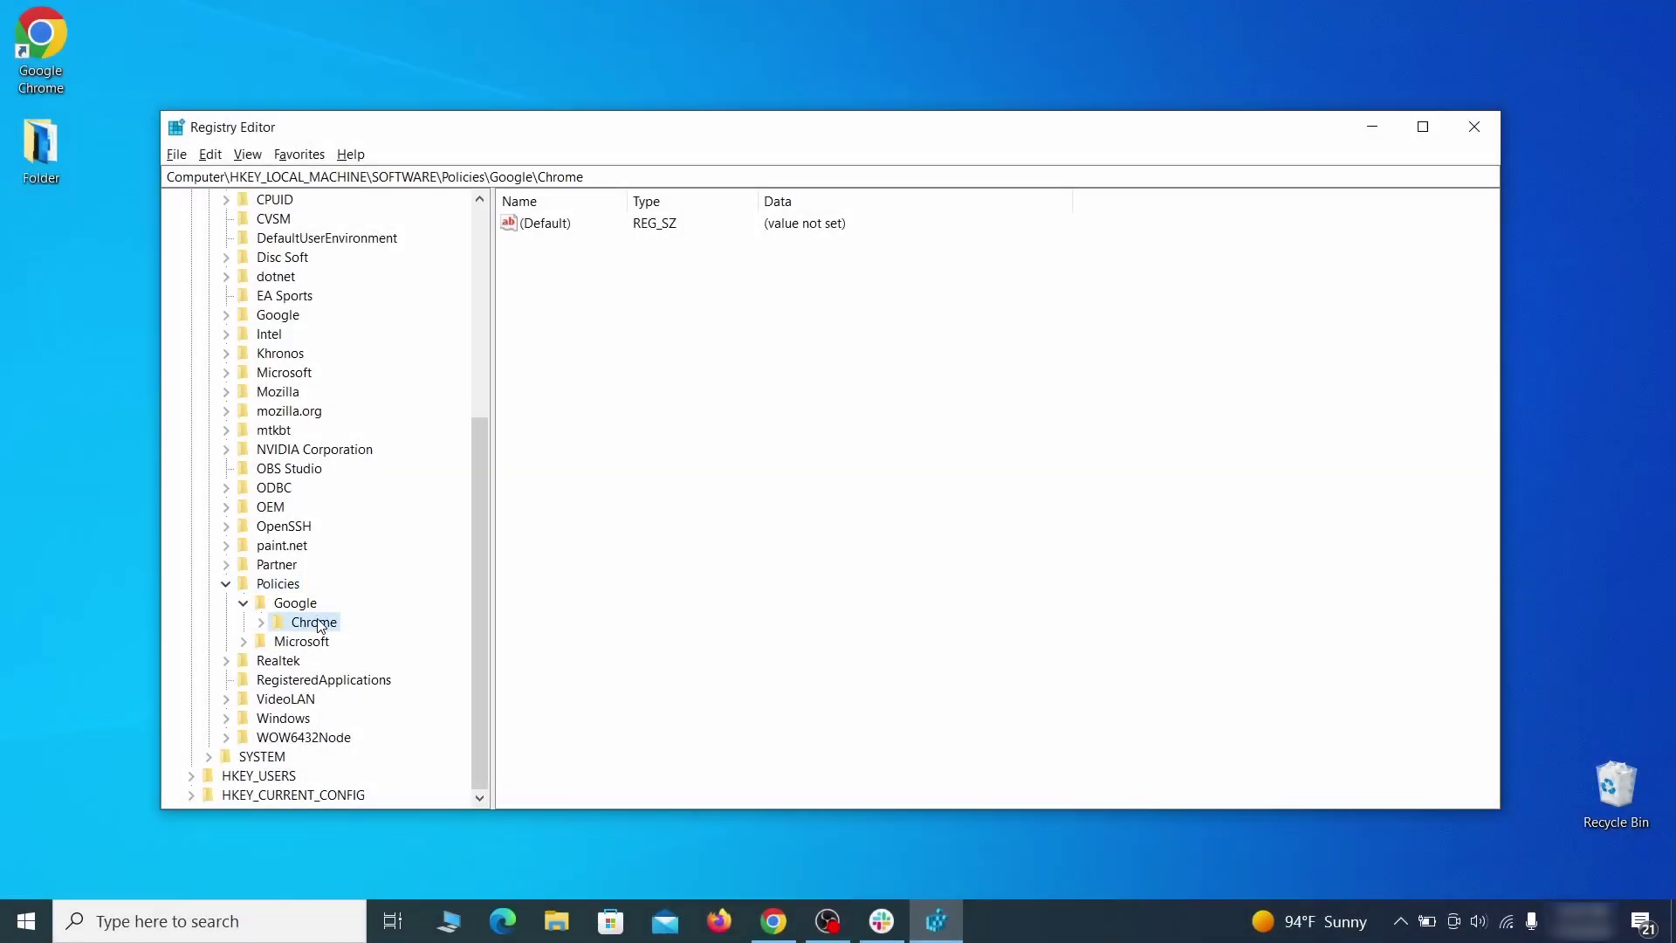
right_click(312, 620)
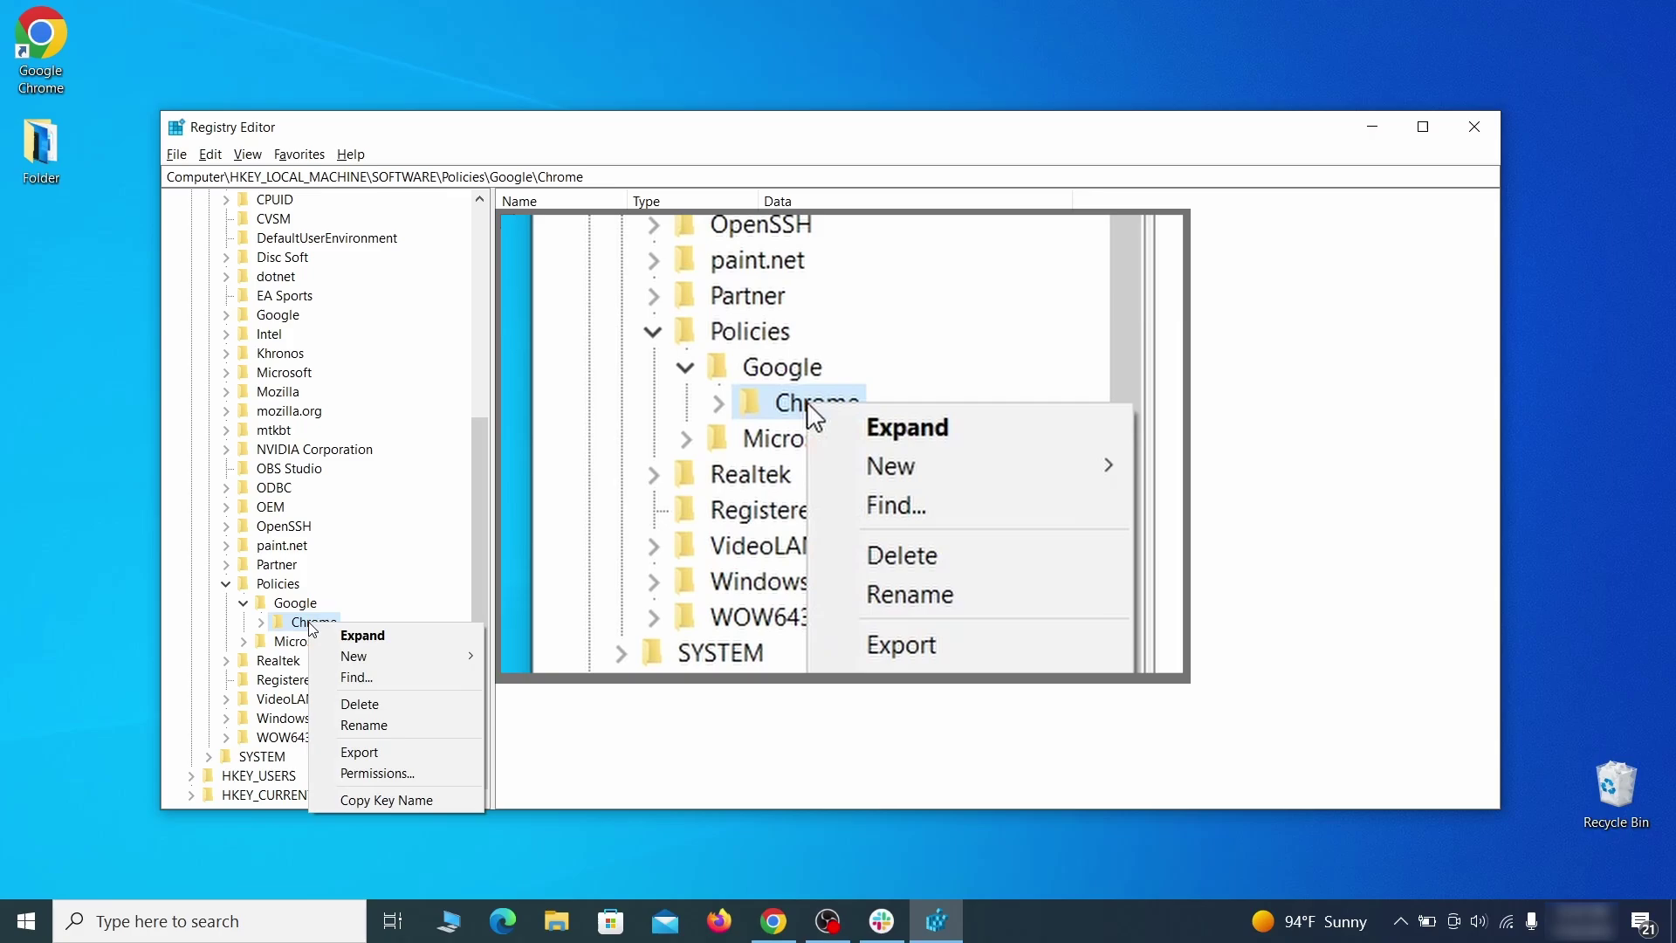
left_click(384, 704)
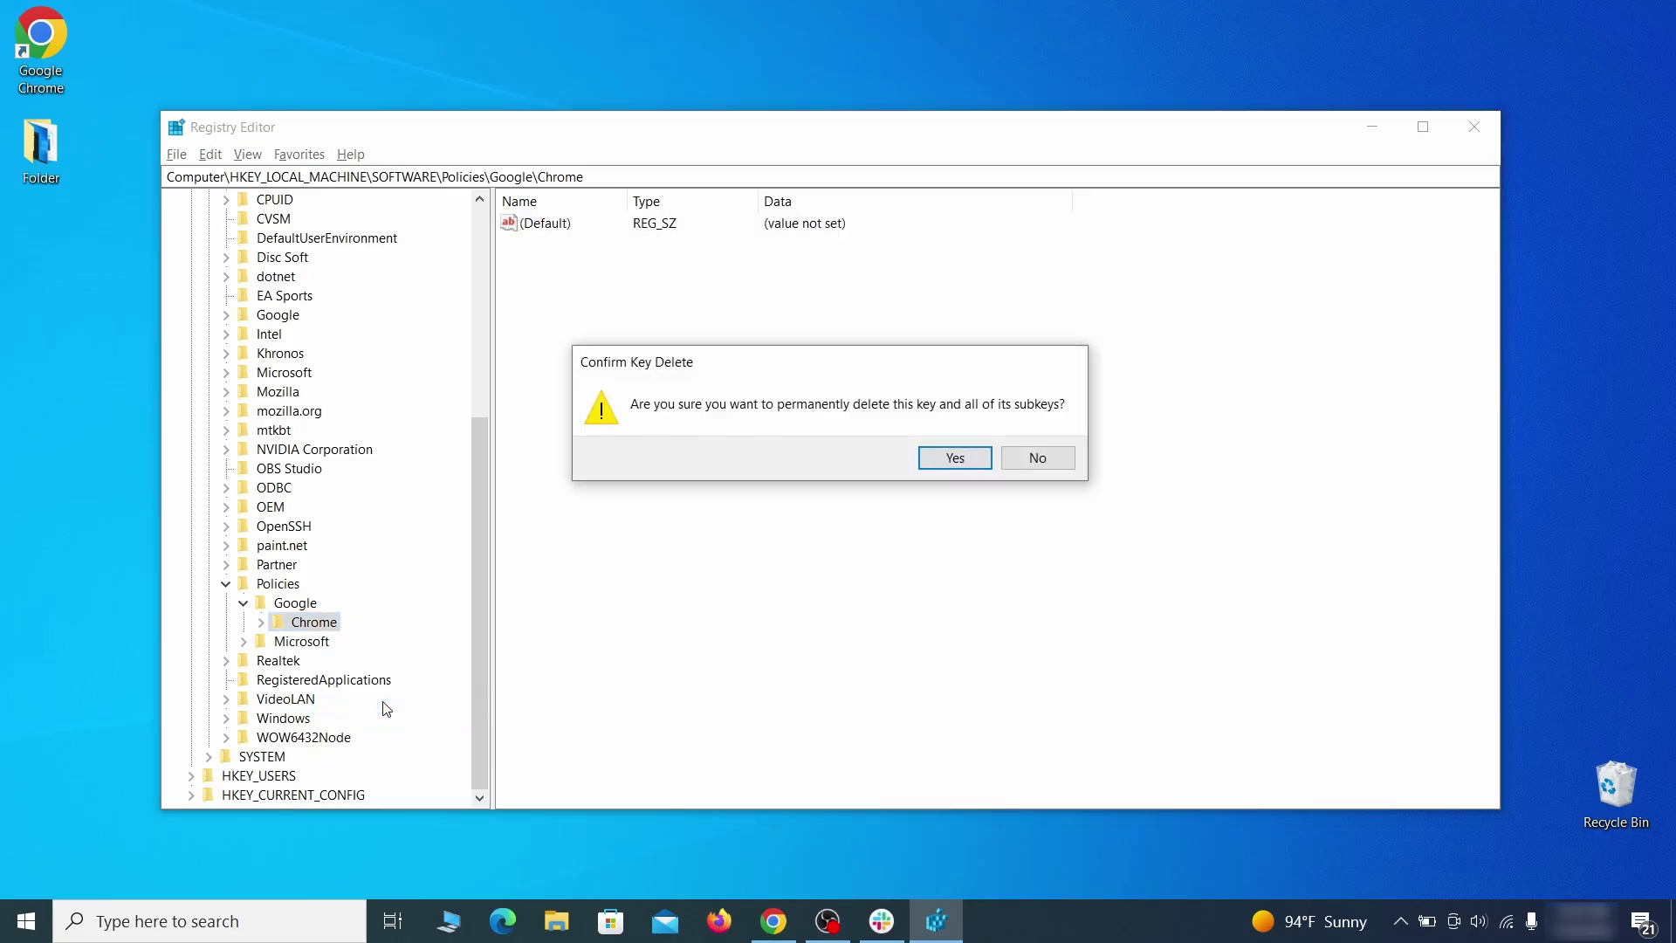
left_click(978, 464)
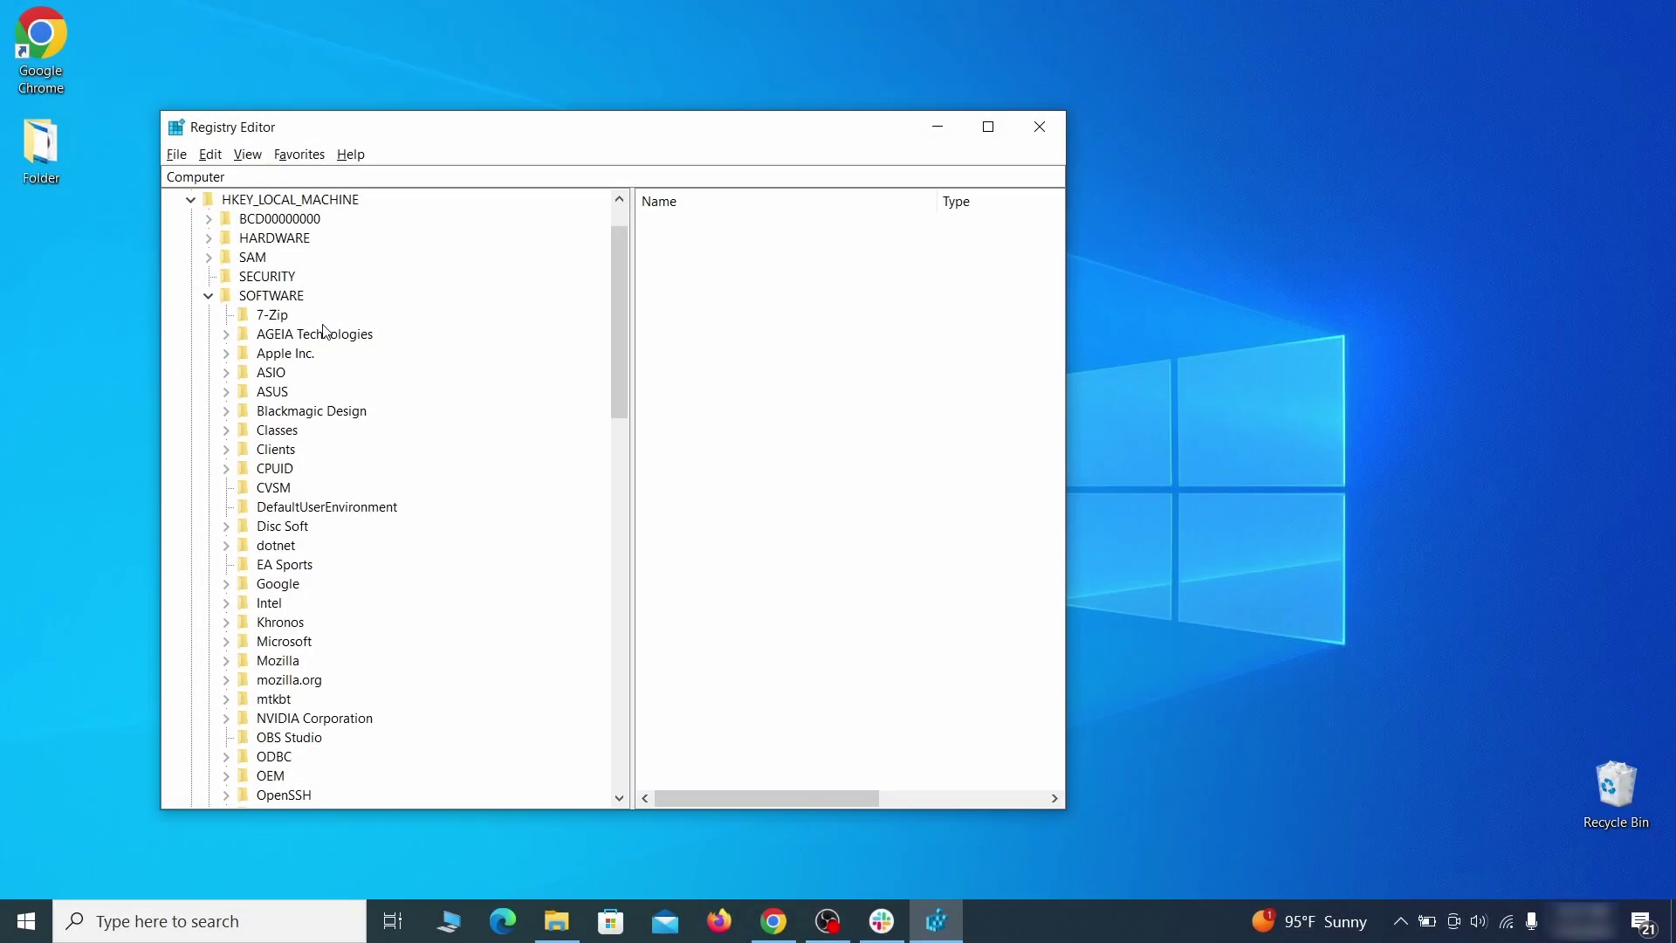
Delete the CloudManagementEnrollmentToken value under Chrome's ClientState key, then close Registry Editor
left_click_drag(619, 342, 605, 620)
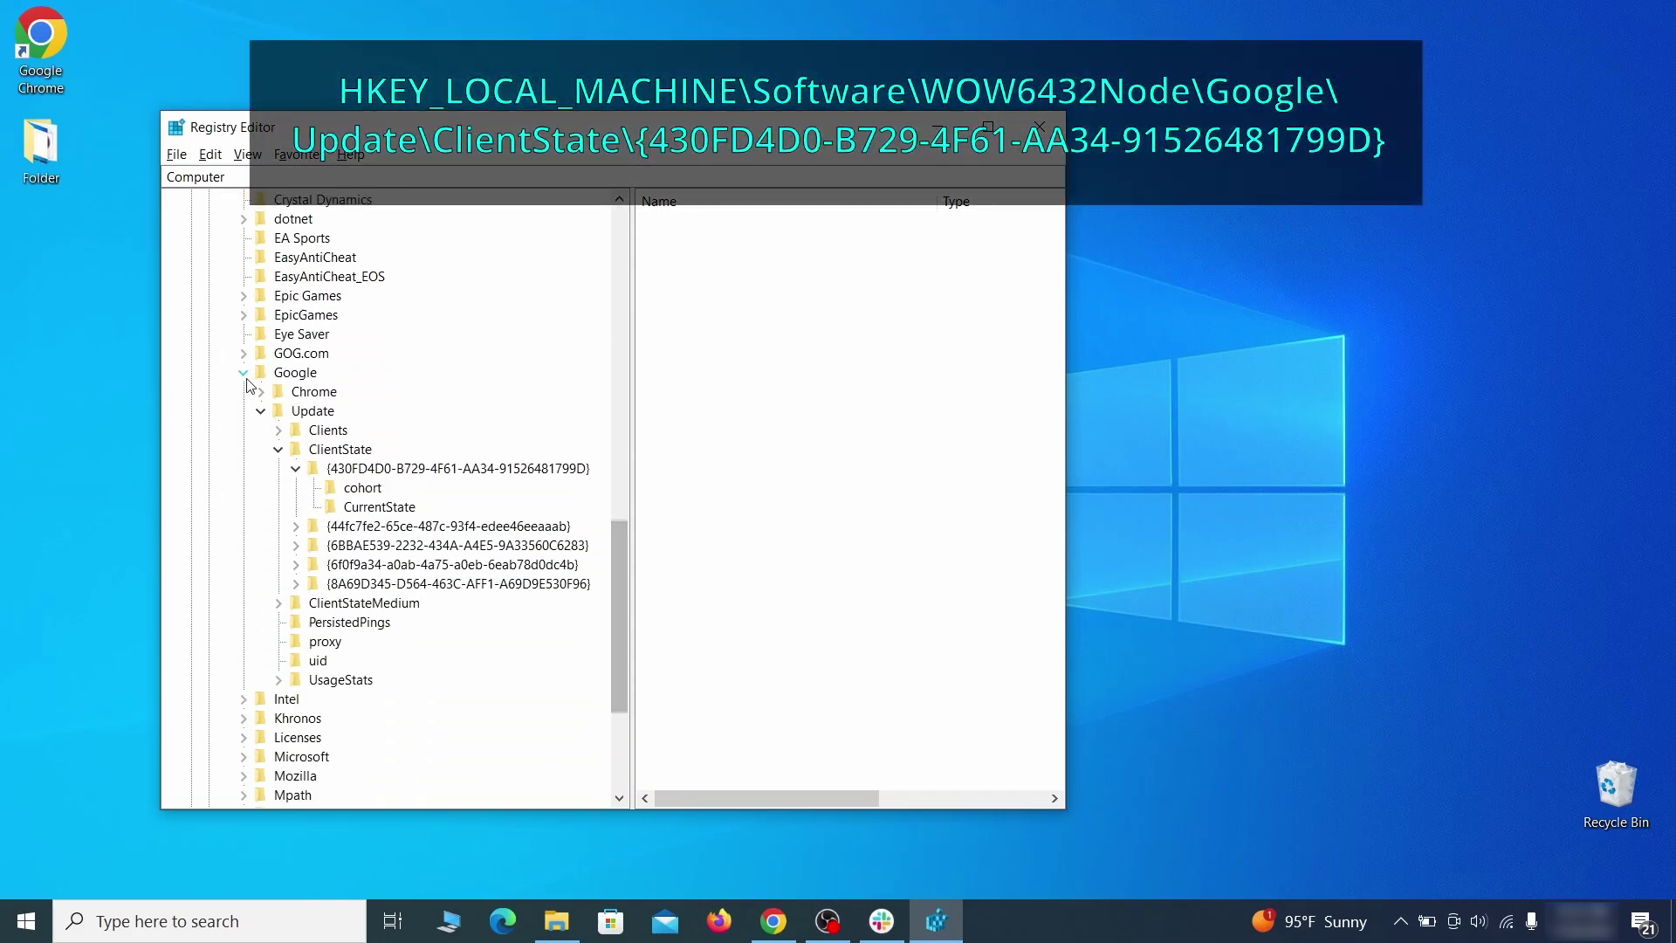
left_click(373, 470)
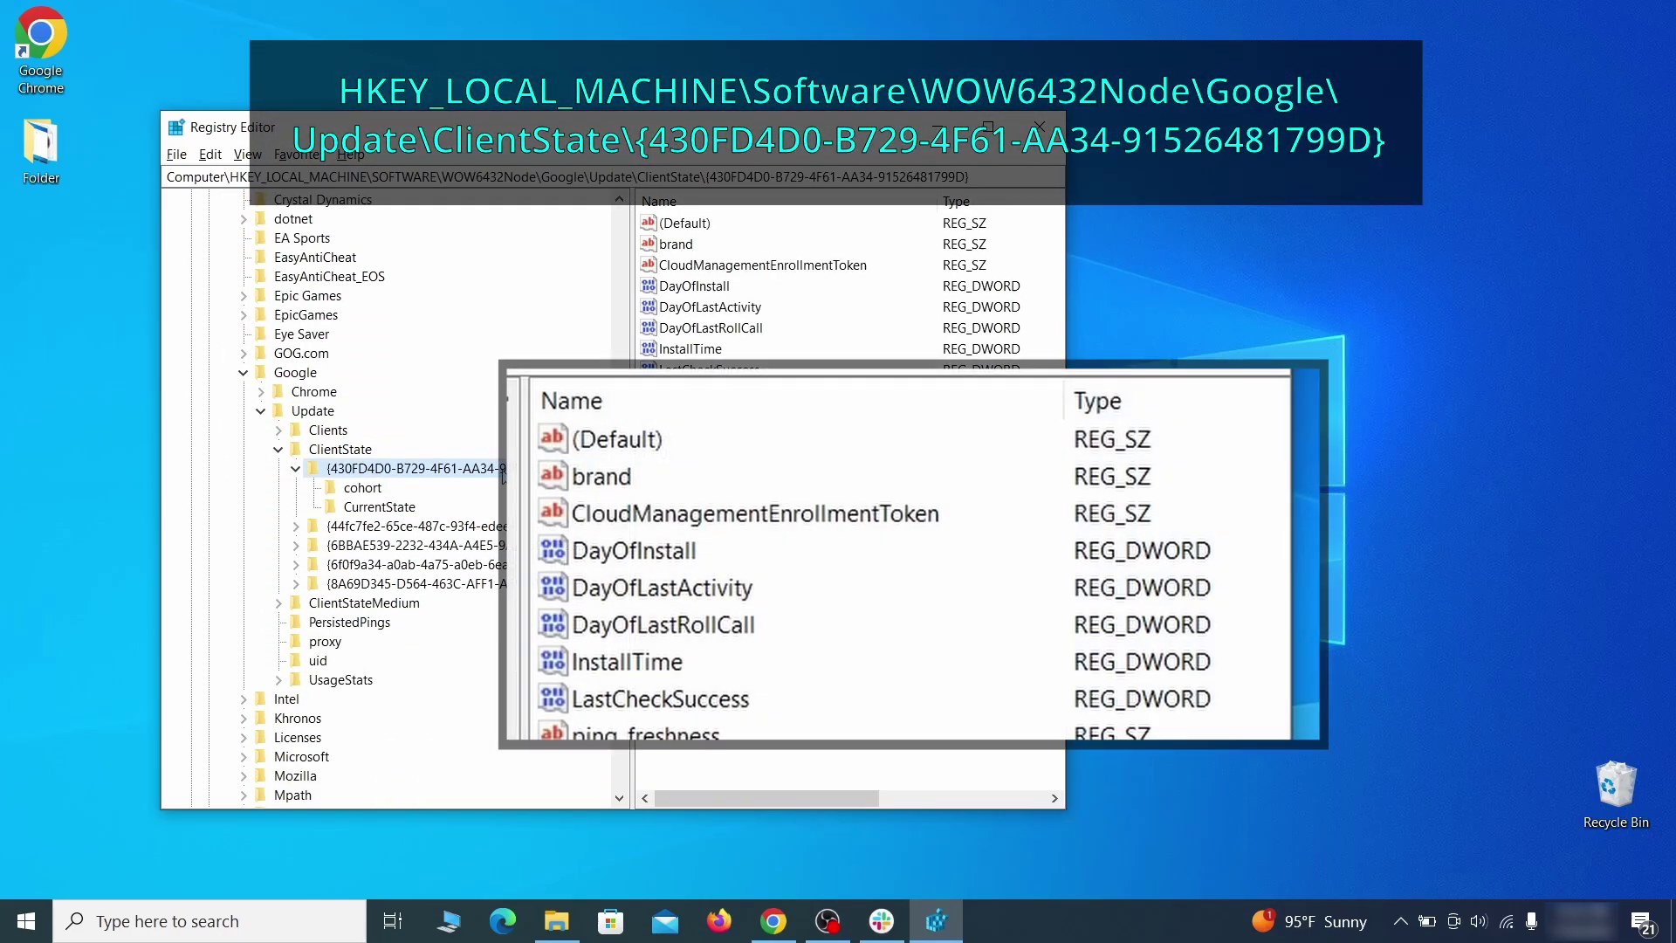
left_click(884, 268)
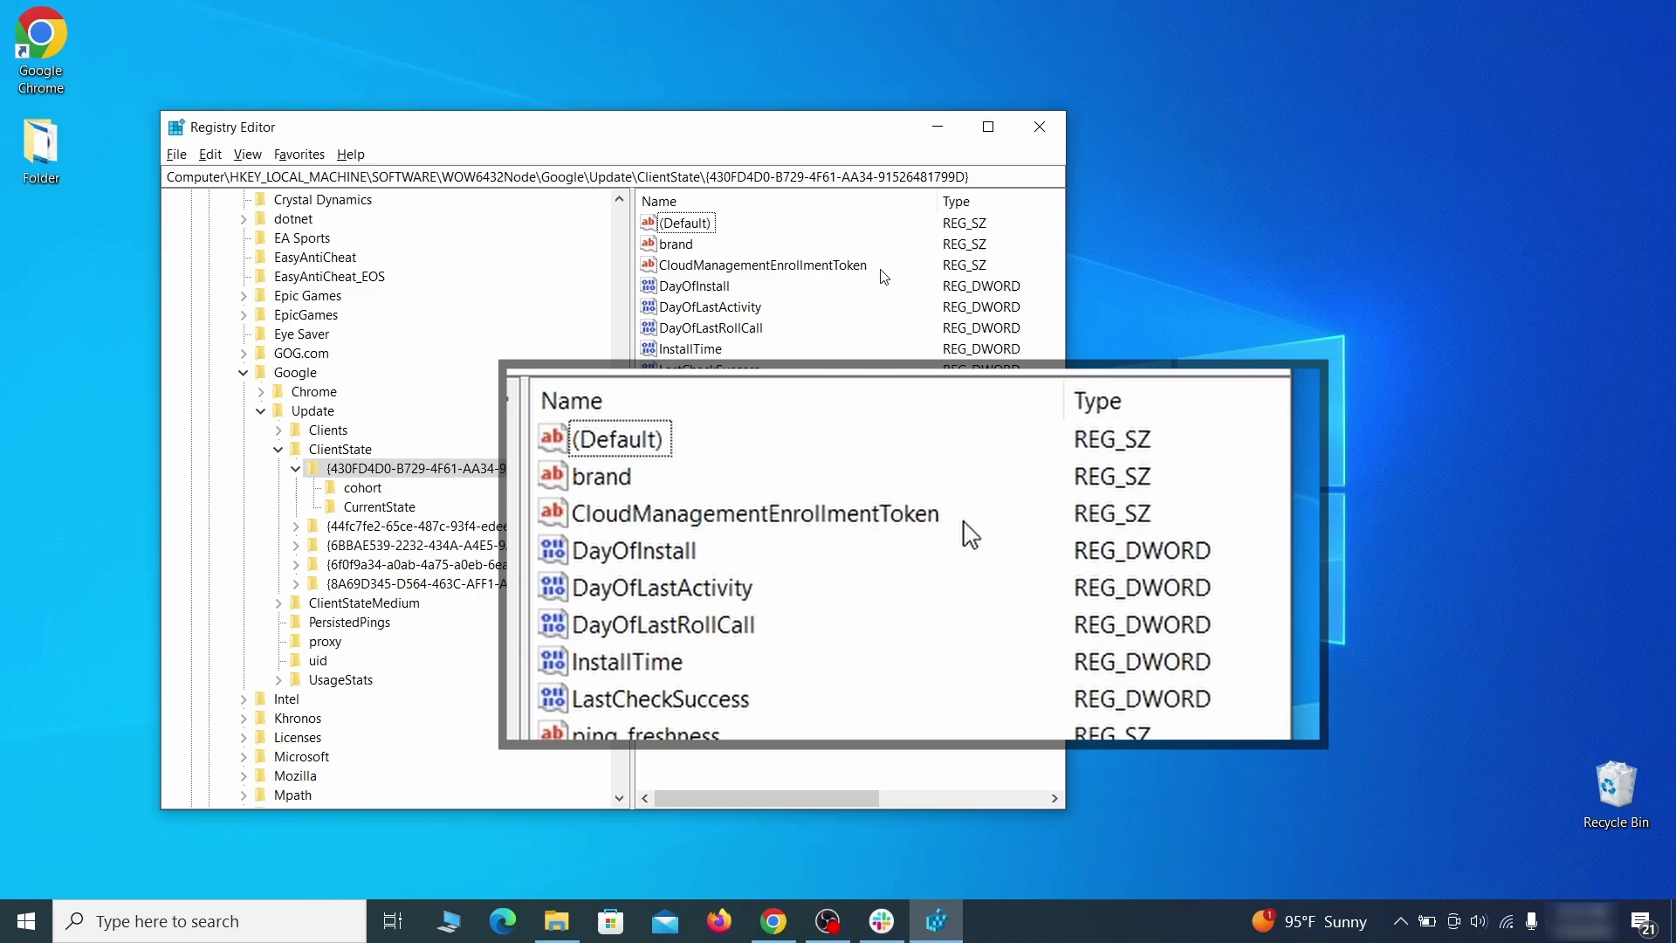
right_click(852, 273)
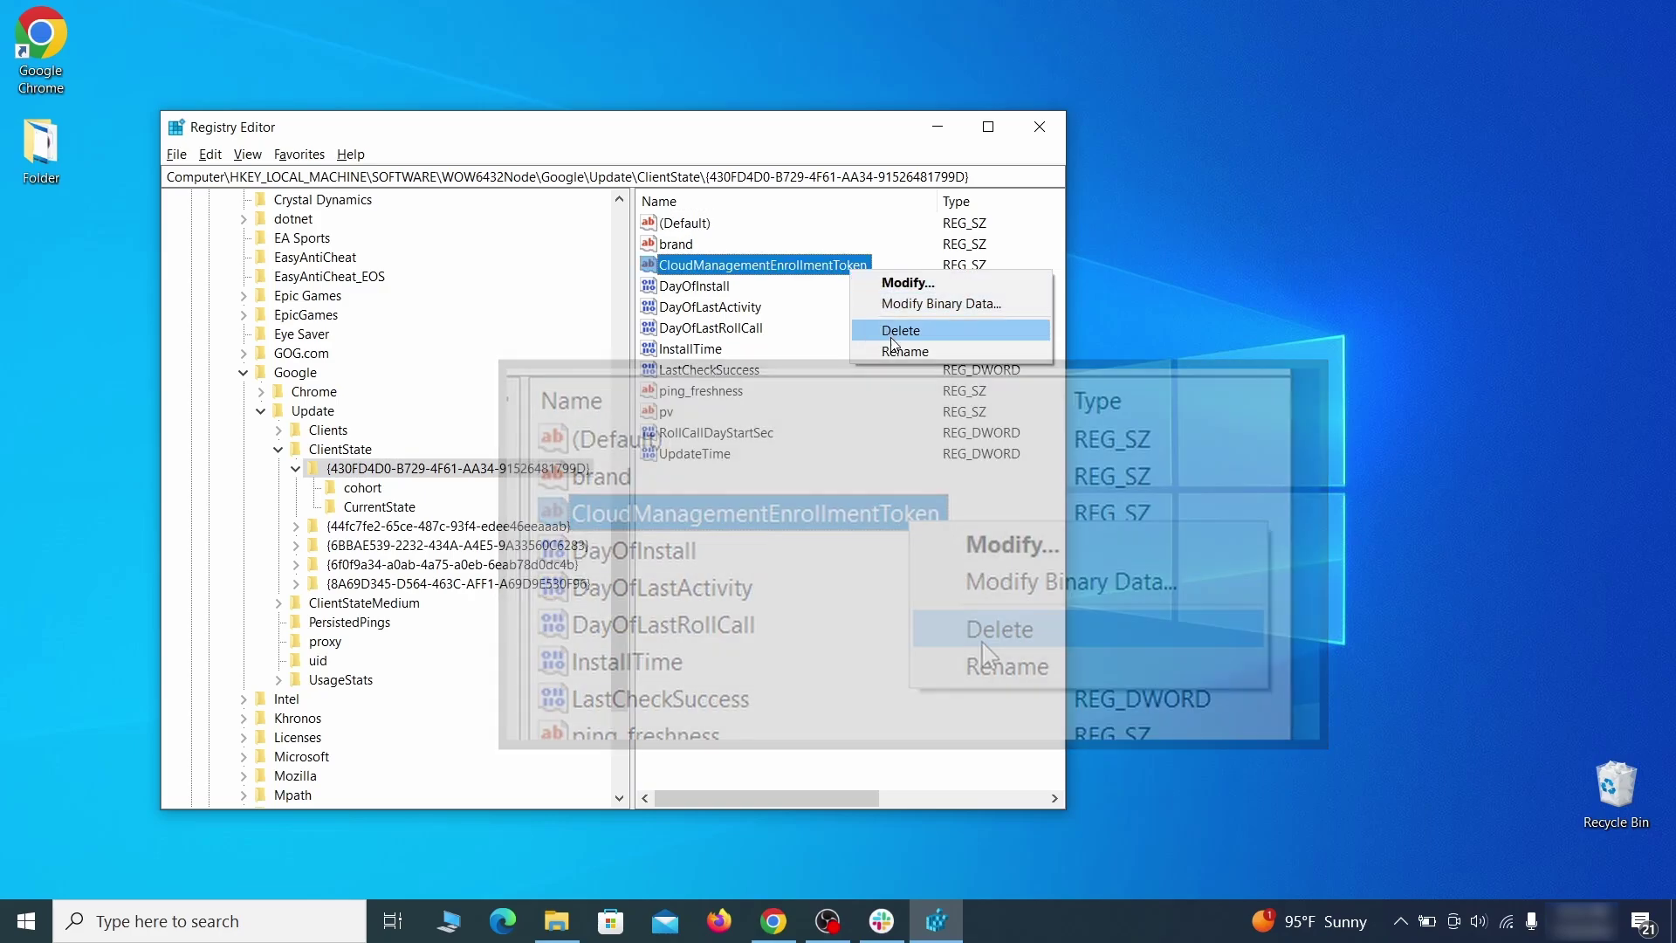
left_click(897, 330)
left_click(999, 465)
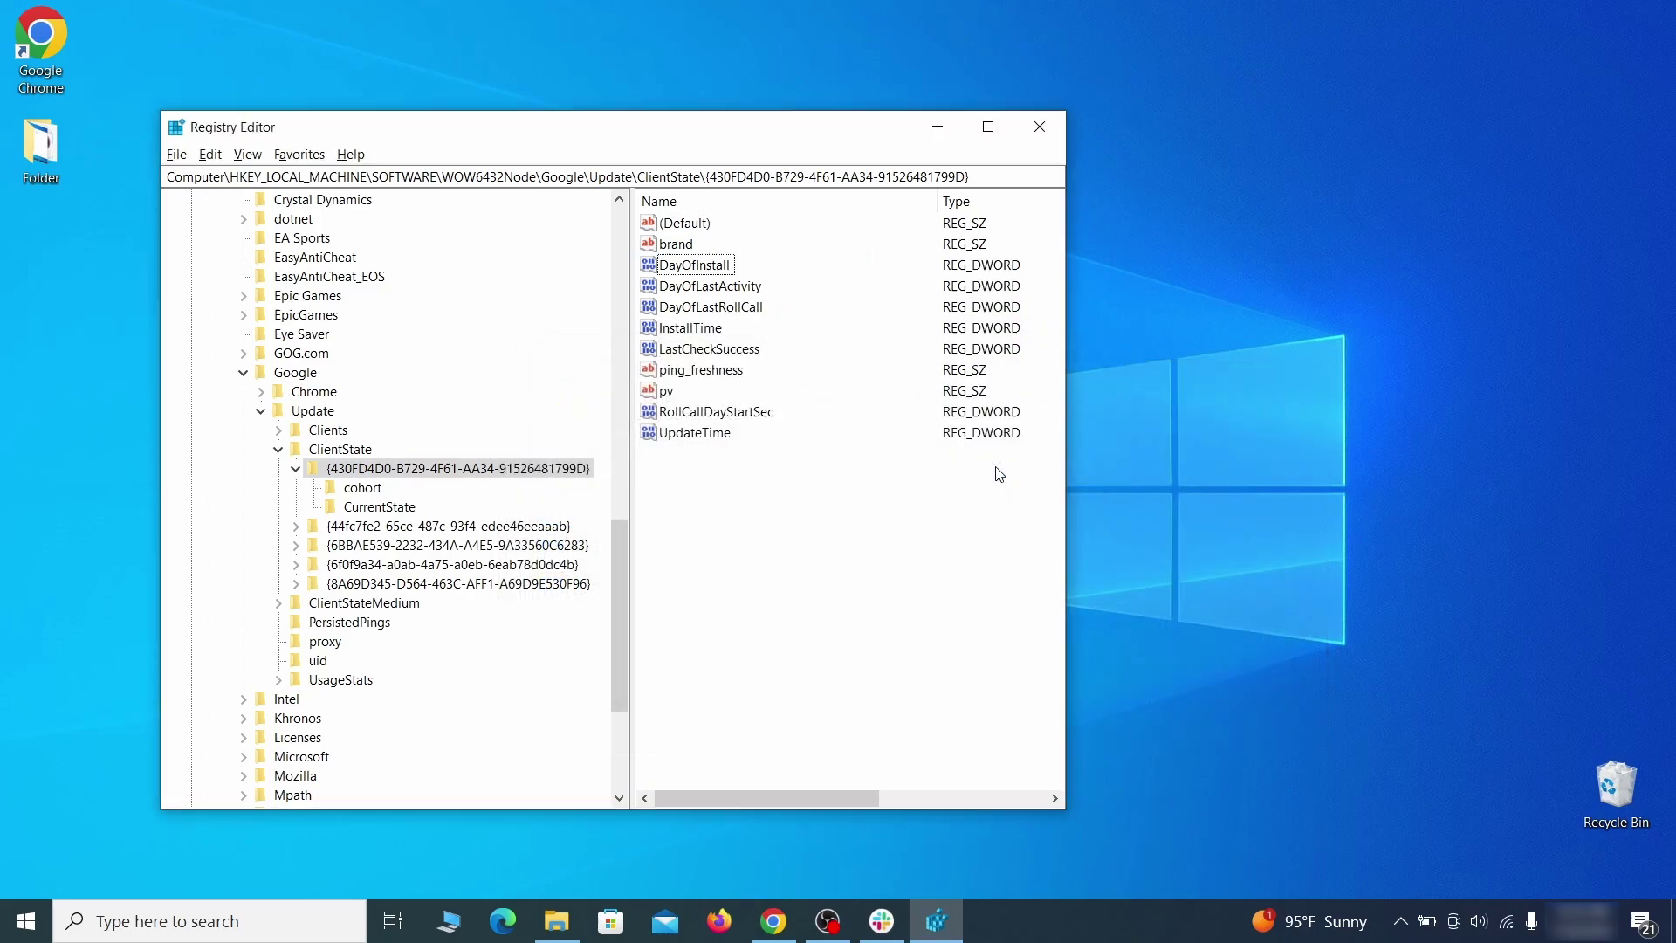
left_click(1041, 128)
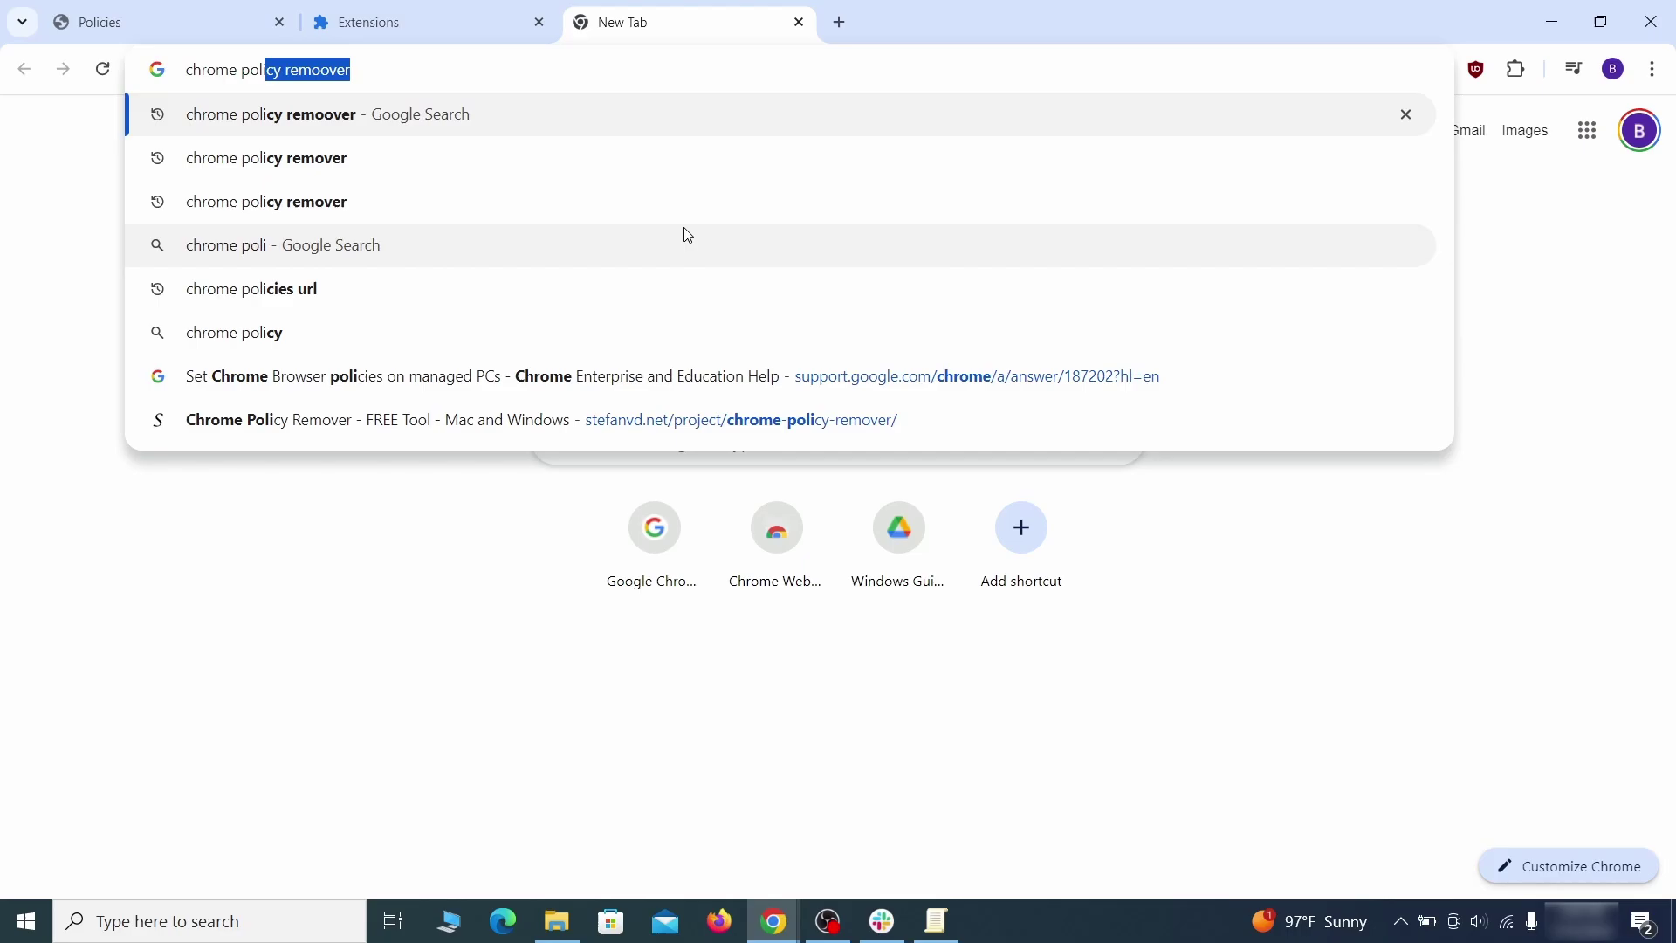
Search 'chrome policy remover' and download delete_chrome_policies.bat for Windows from stefanvd.net
type("cy remover")
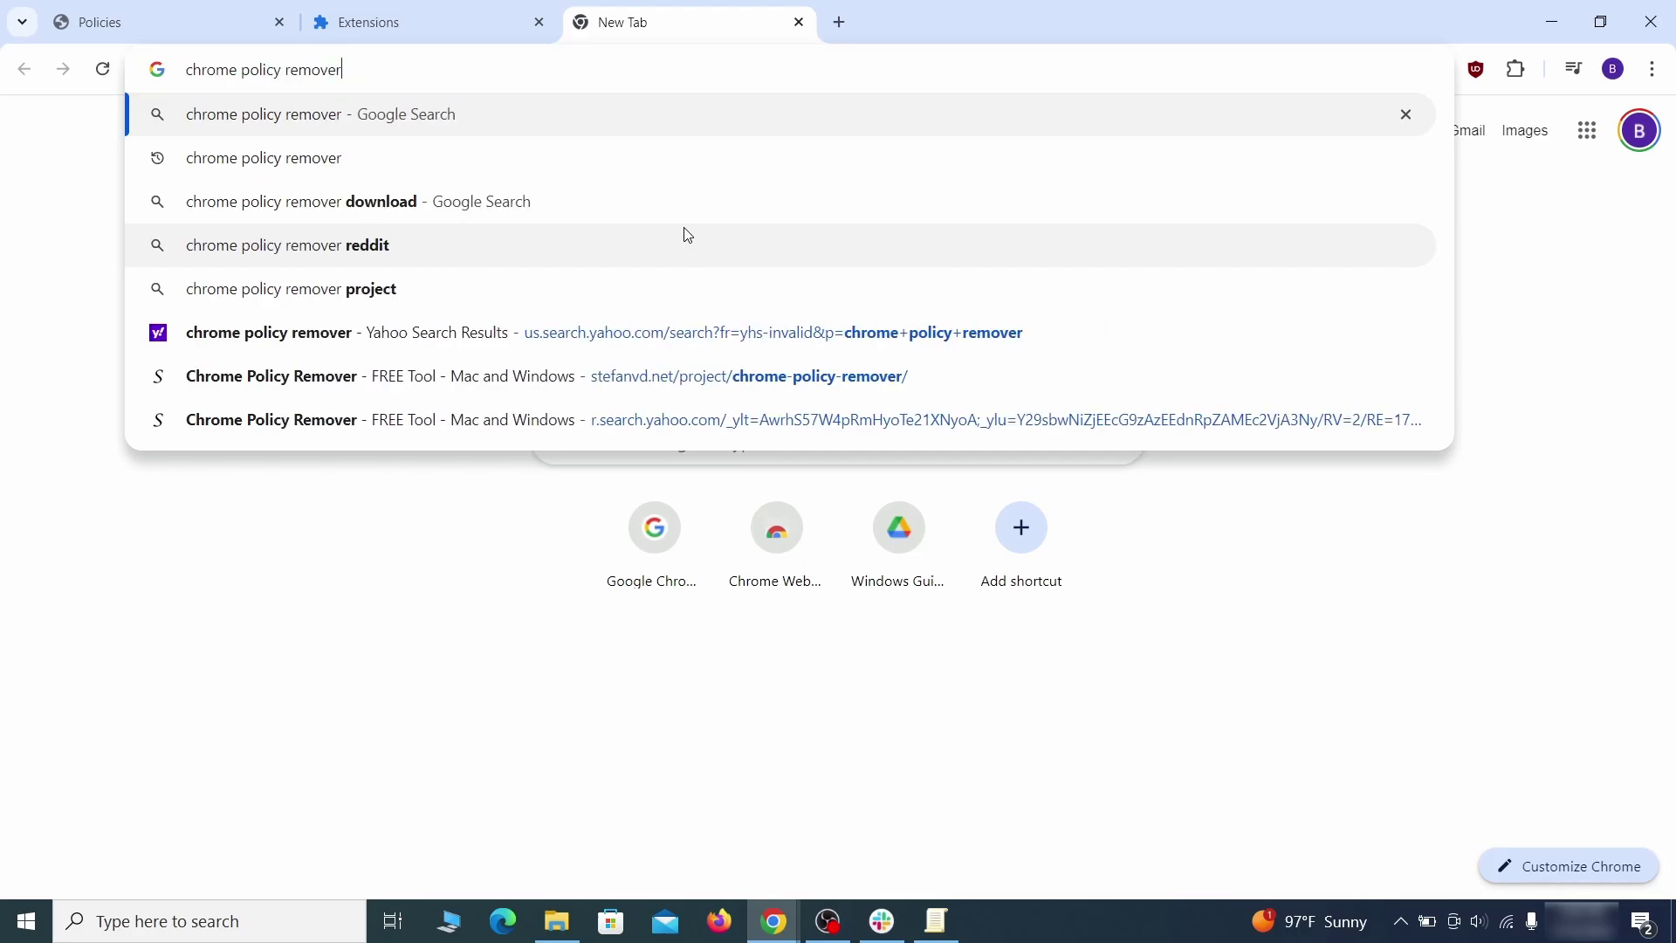
key("Return")
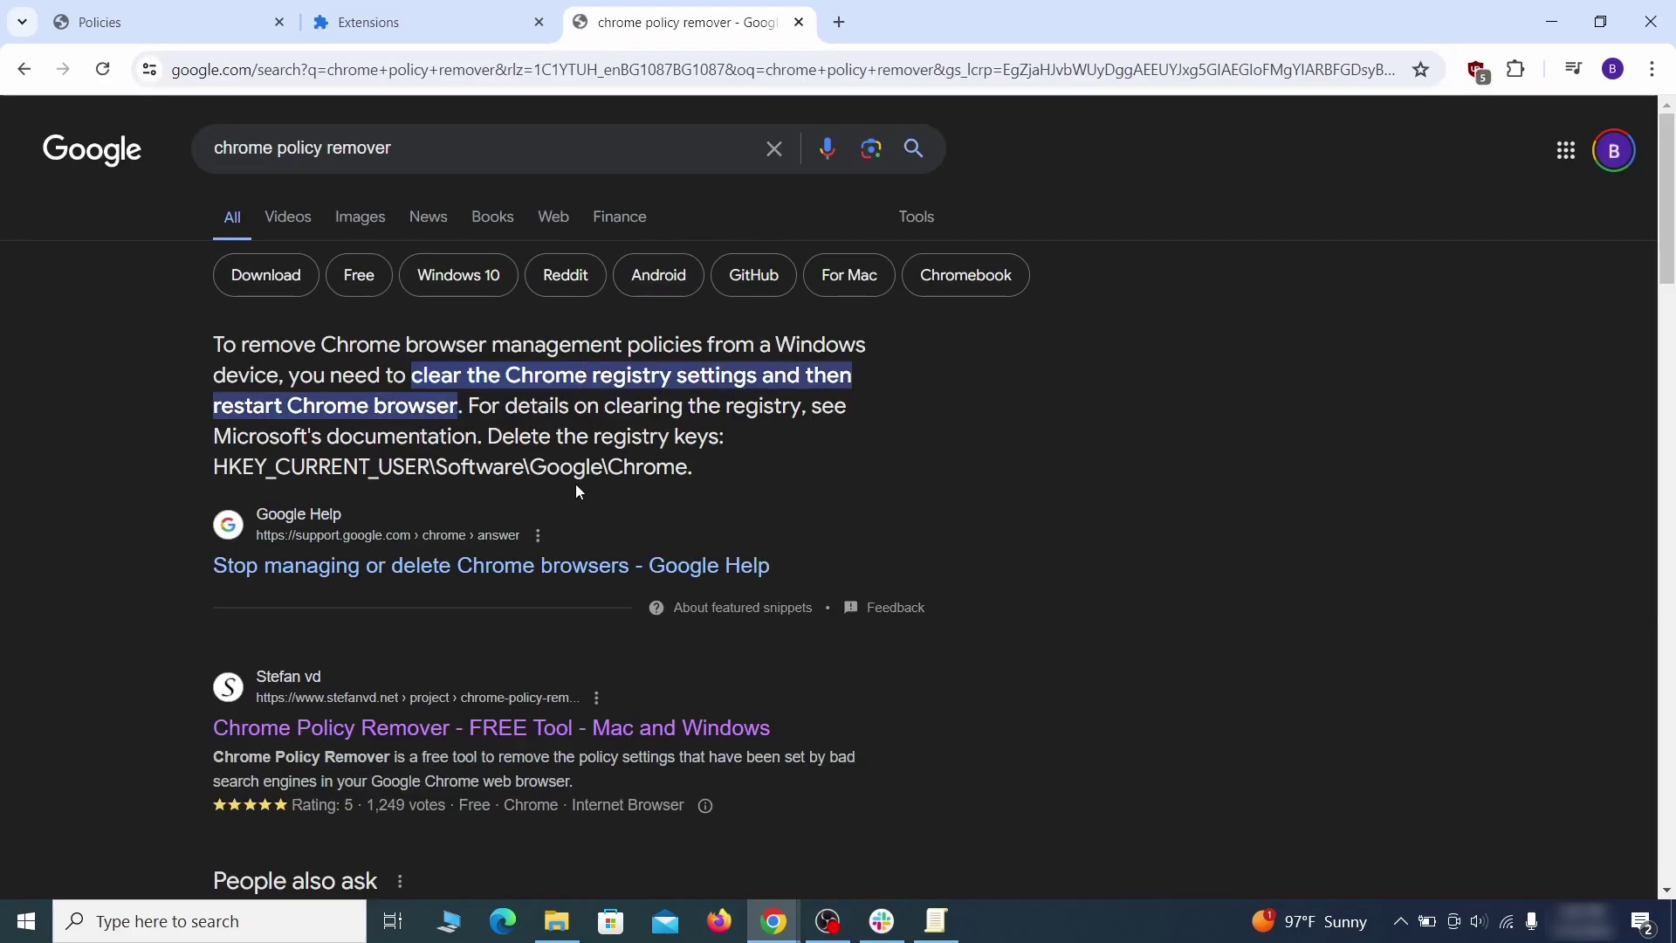
left_click(497, 730)
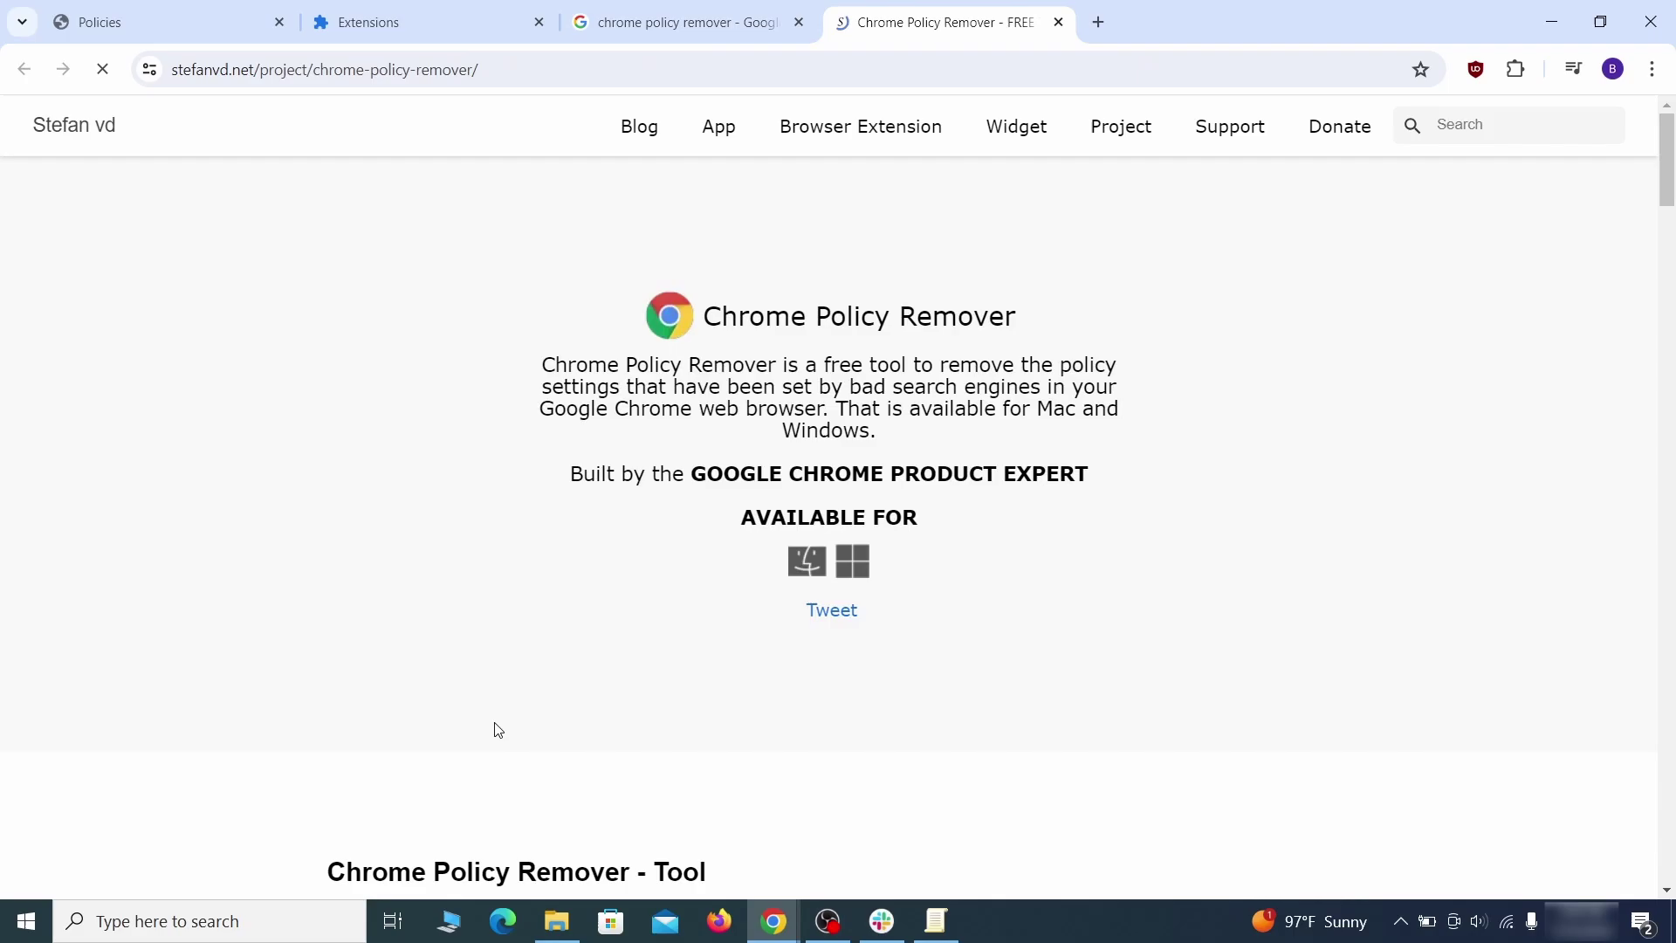
scroll(536, 672, "down", 2)
scroll(537, 652, "down", 20)
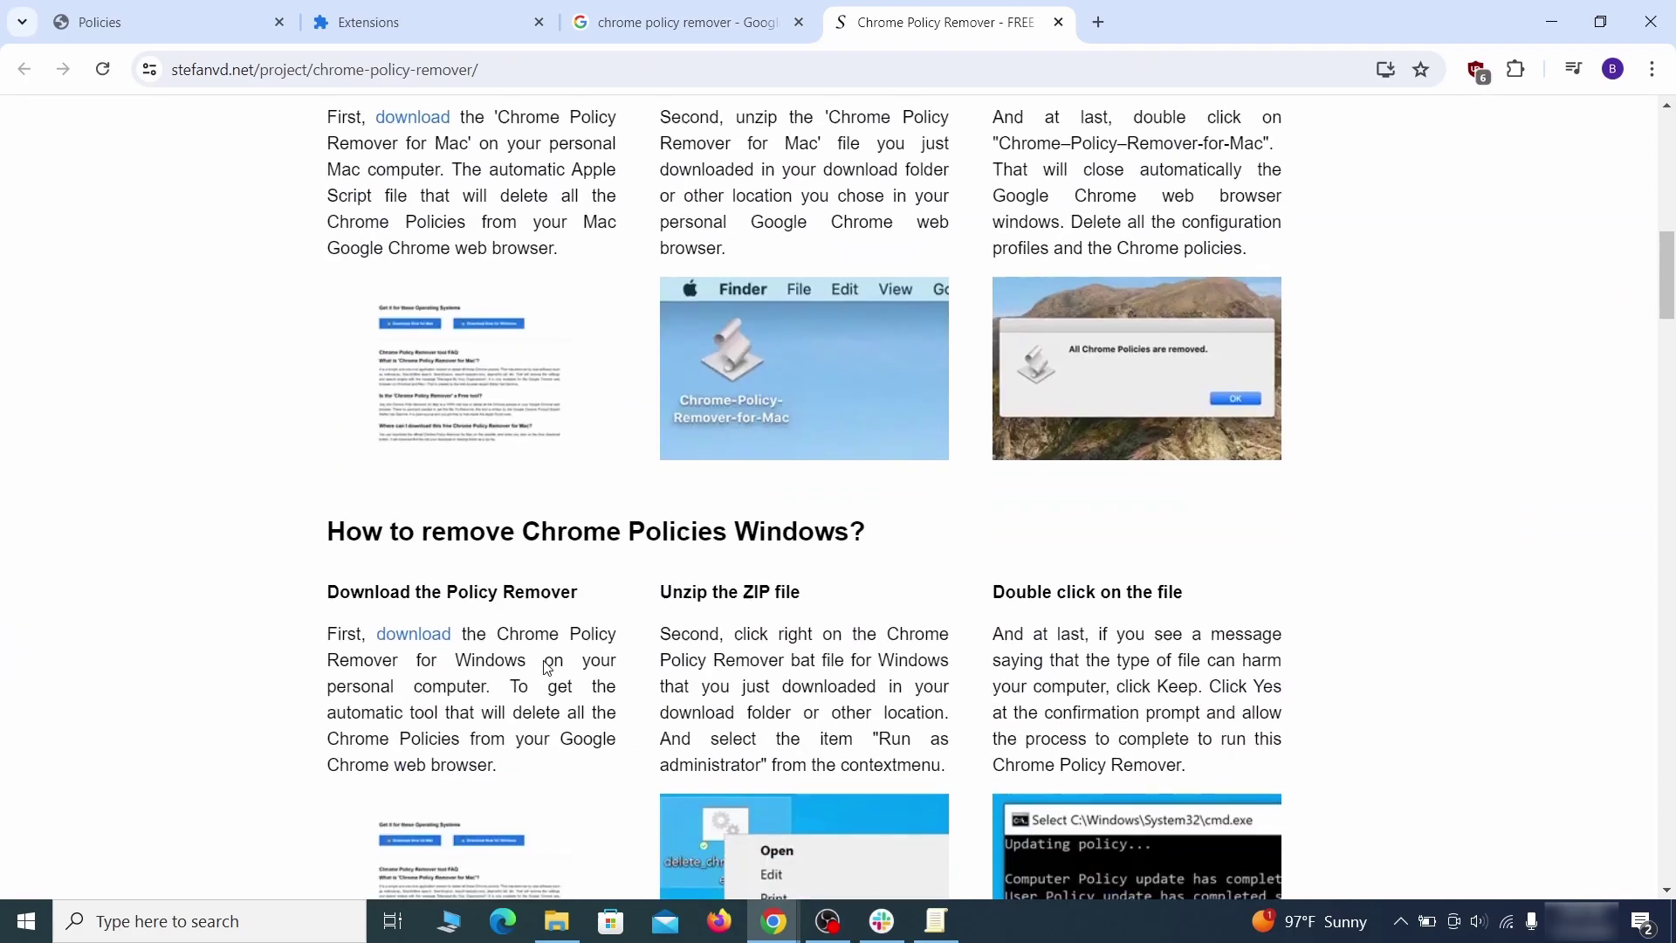
scroll(548, 667, "down", 15)
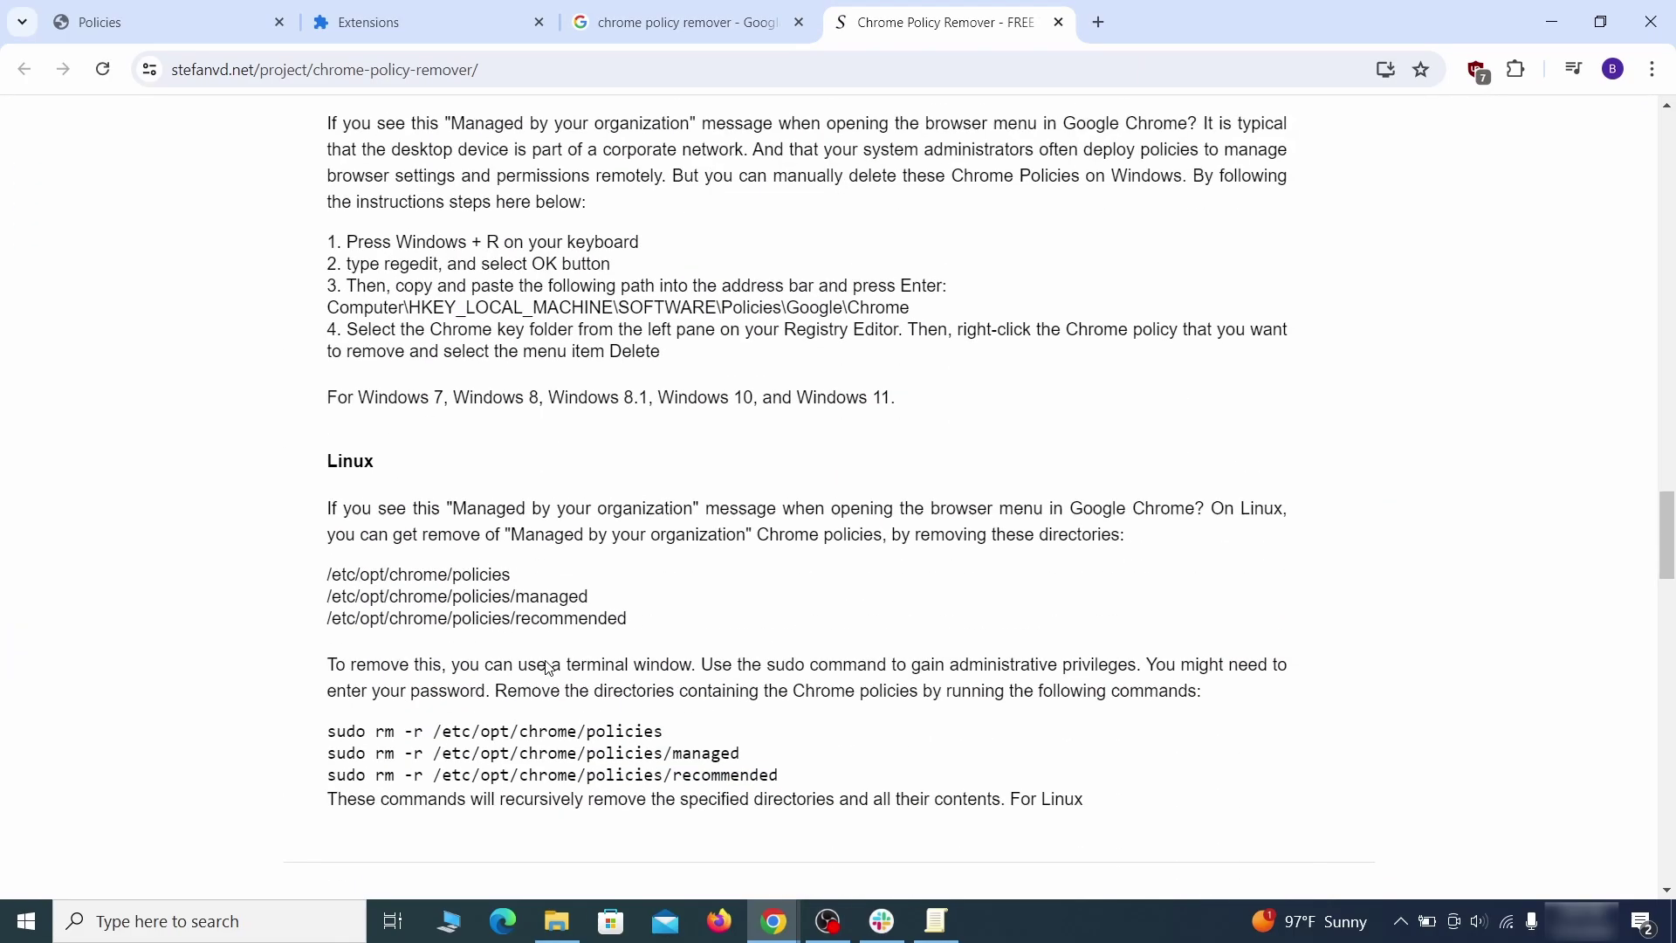
scroll(545, 668, "down", 10)
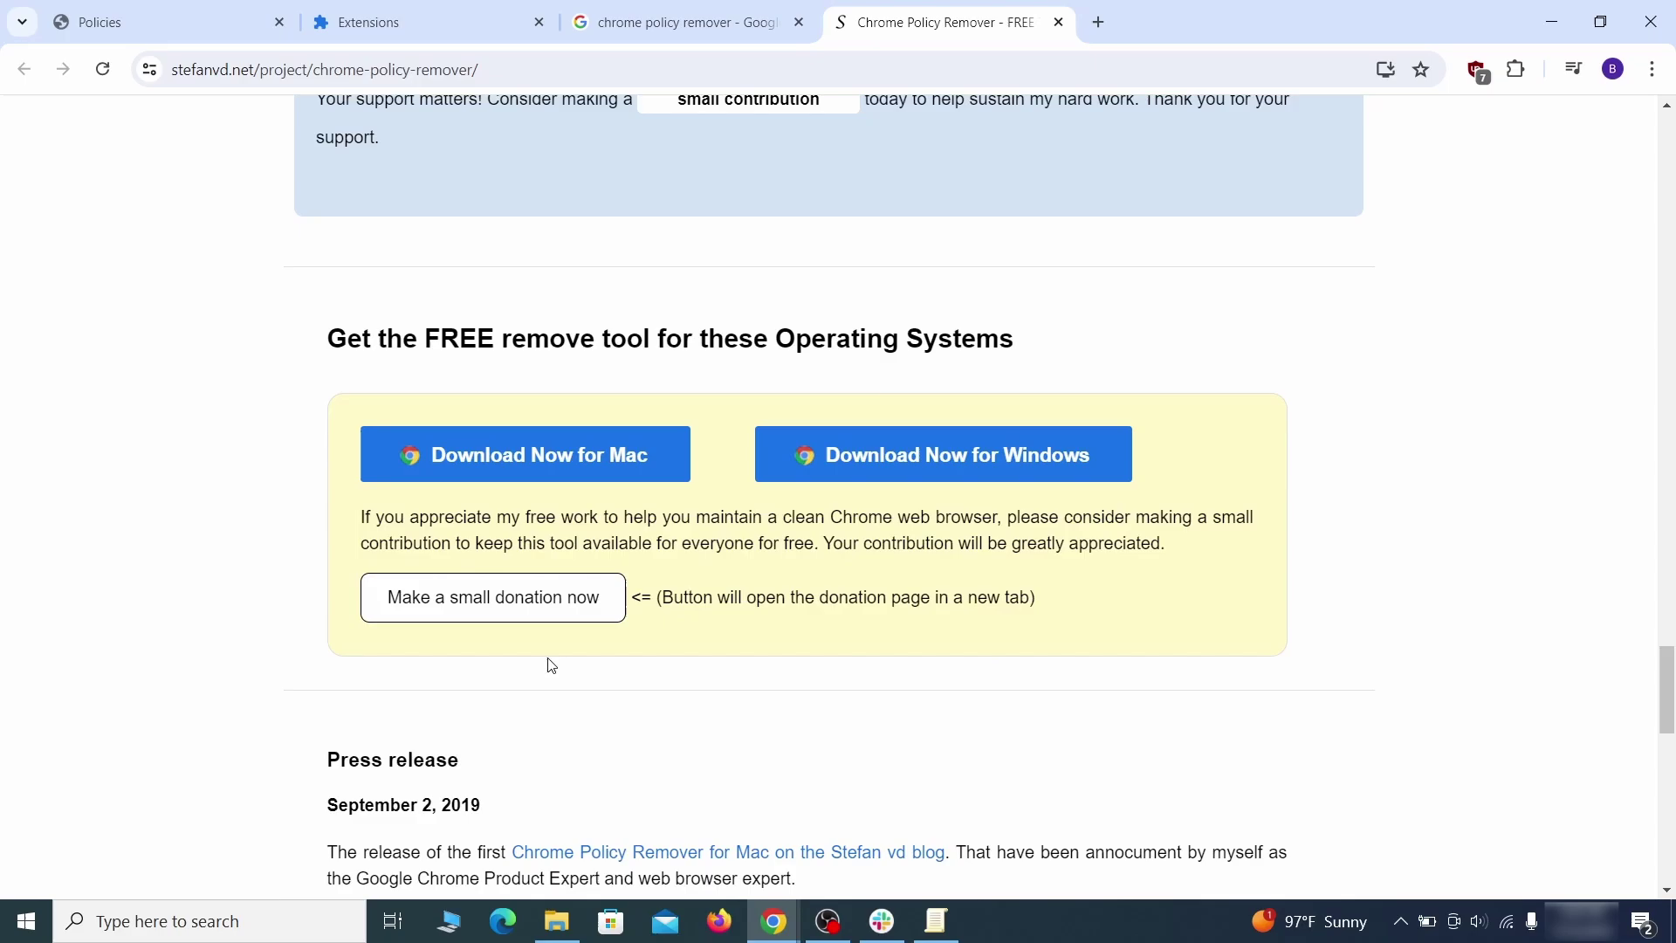
left_click(1002, 455)
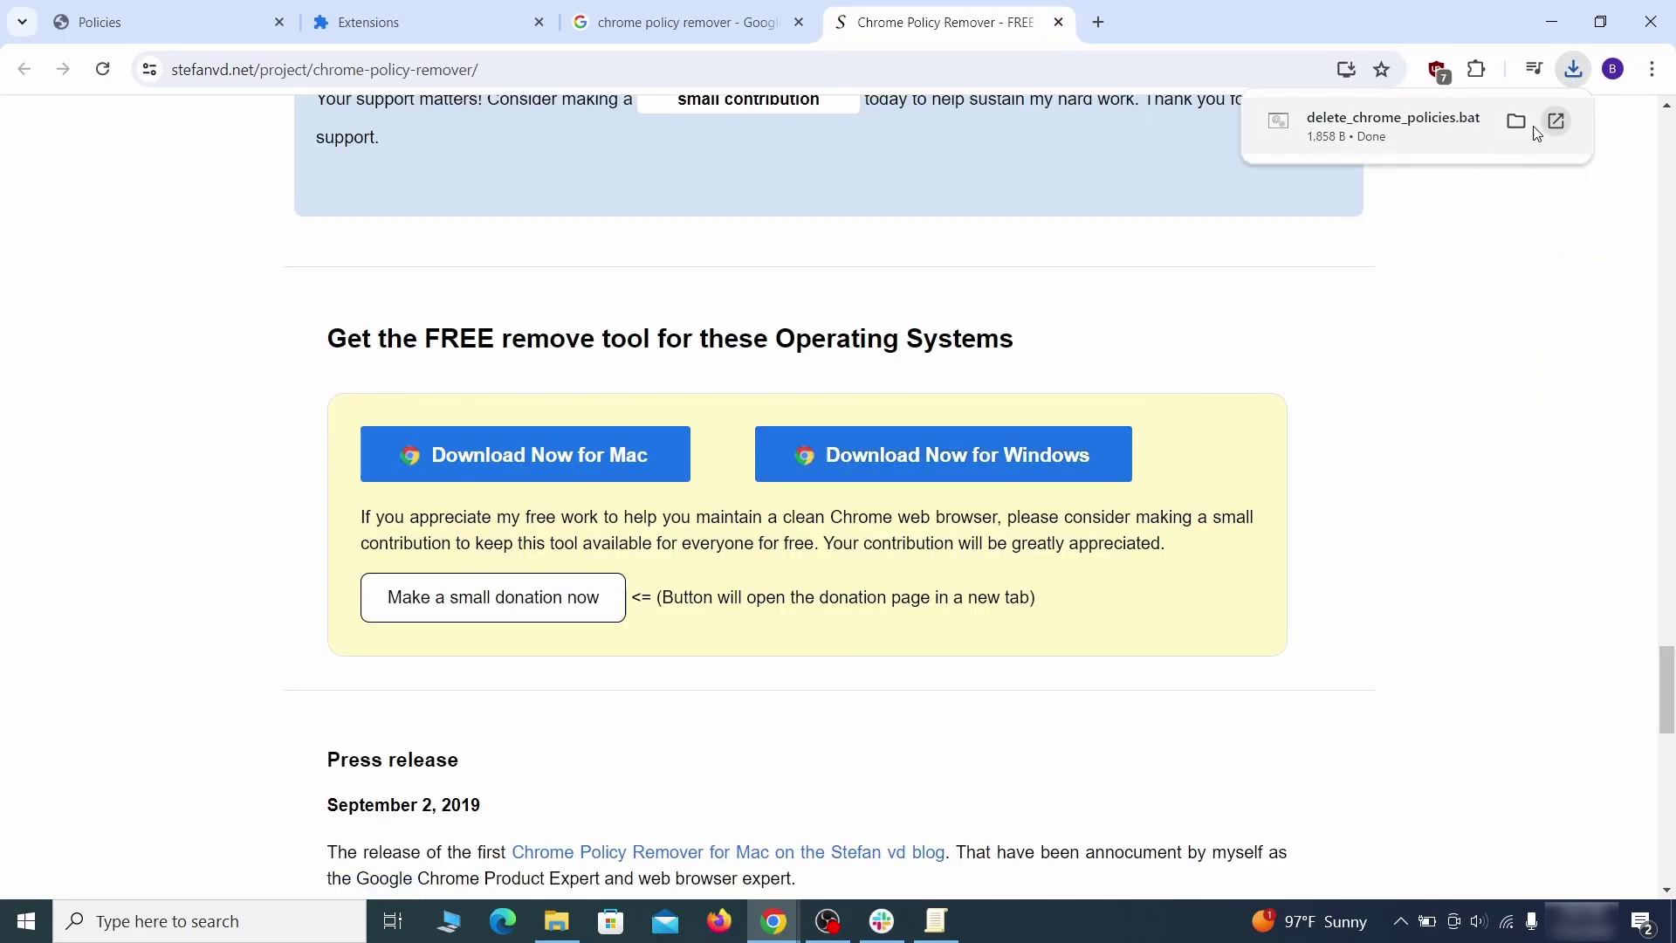
Move delete_chrome_policies.bat from the Downloads folder onto the desktop
left_click(1516, 123)
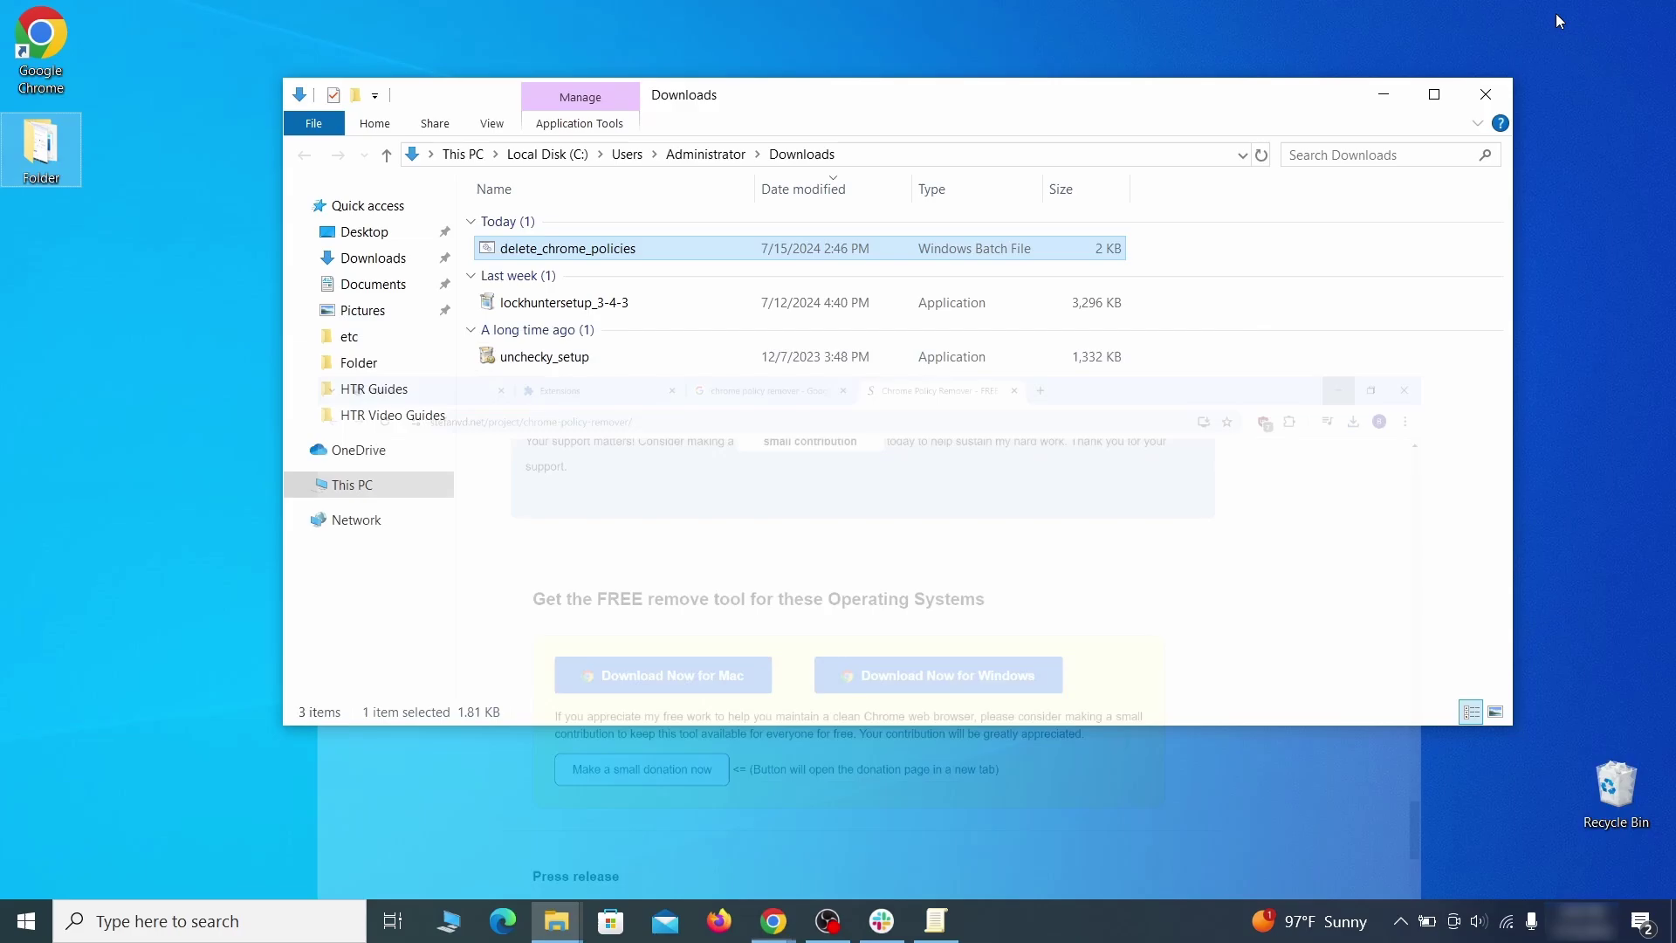
left_click(1551, 22)
left_click_drag(617, 248, 126, 576)
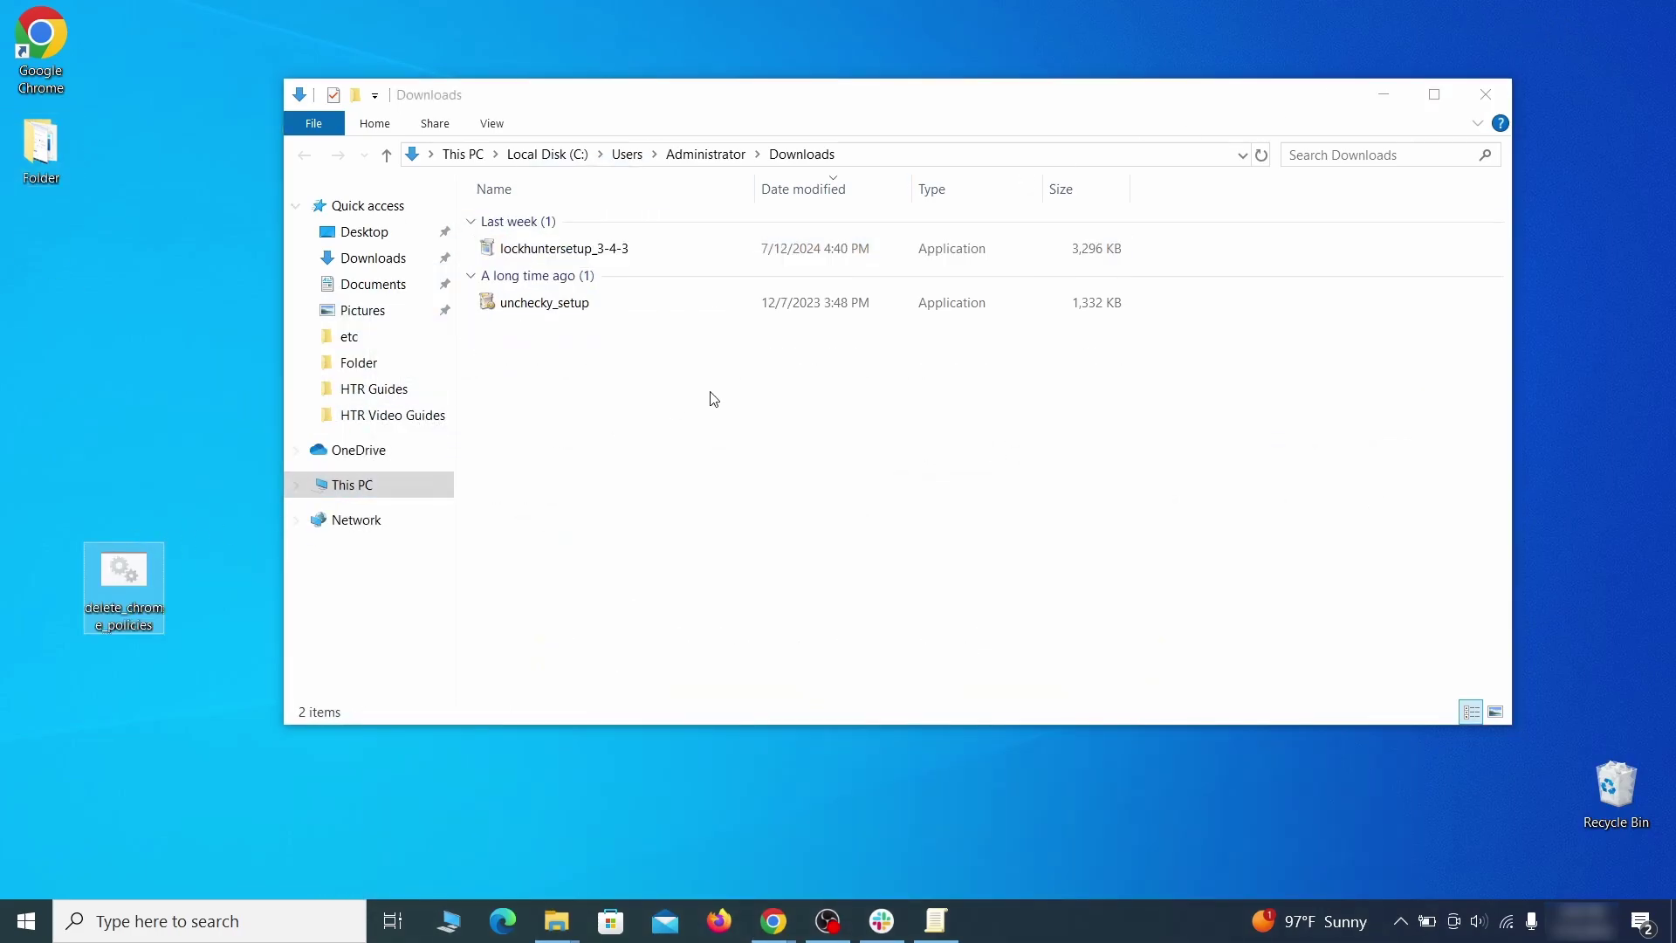
left_click(1485, 93)
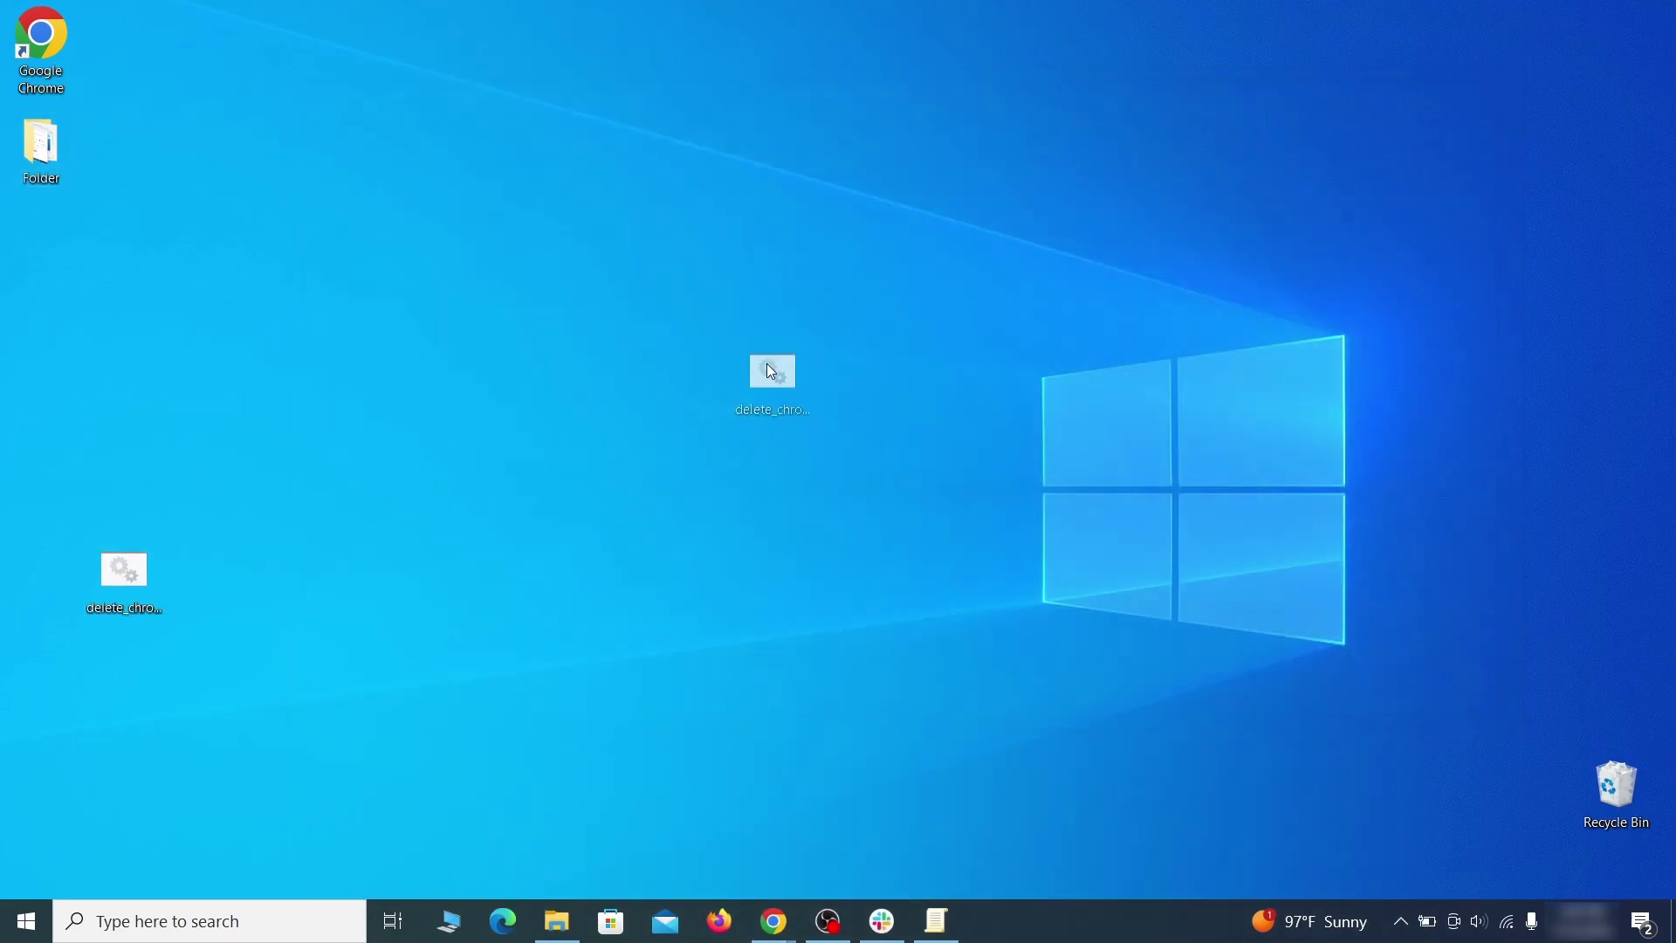
left_click_drag(771, 371, 869, 366)
Run delete_chrome_policies.bat as administrator, getting past the SmartScreen warning via More info
right_click(892, 365)
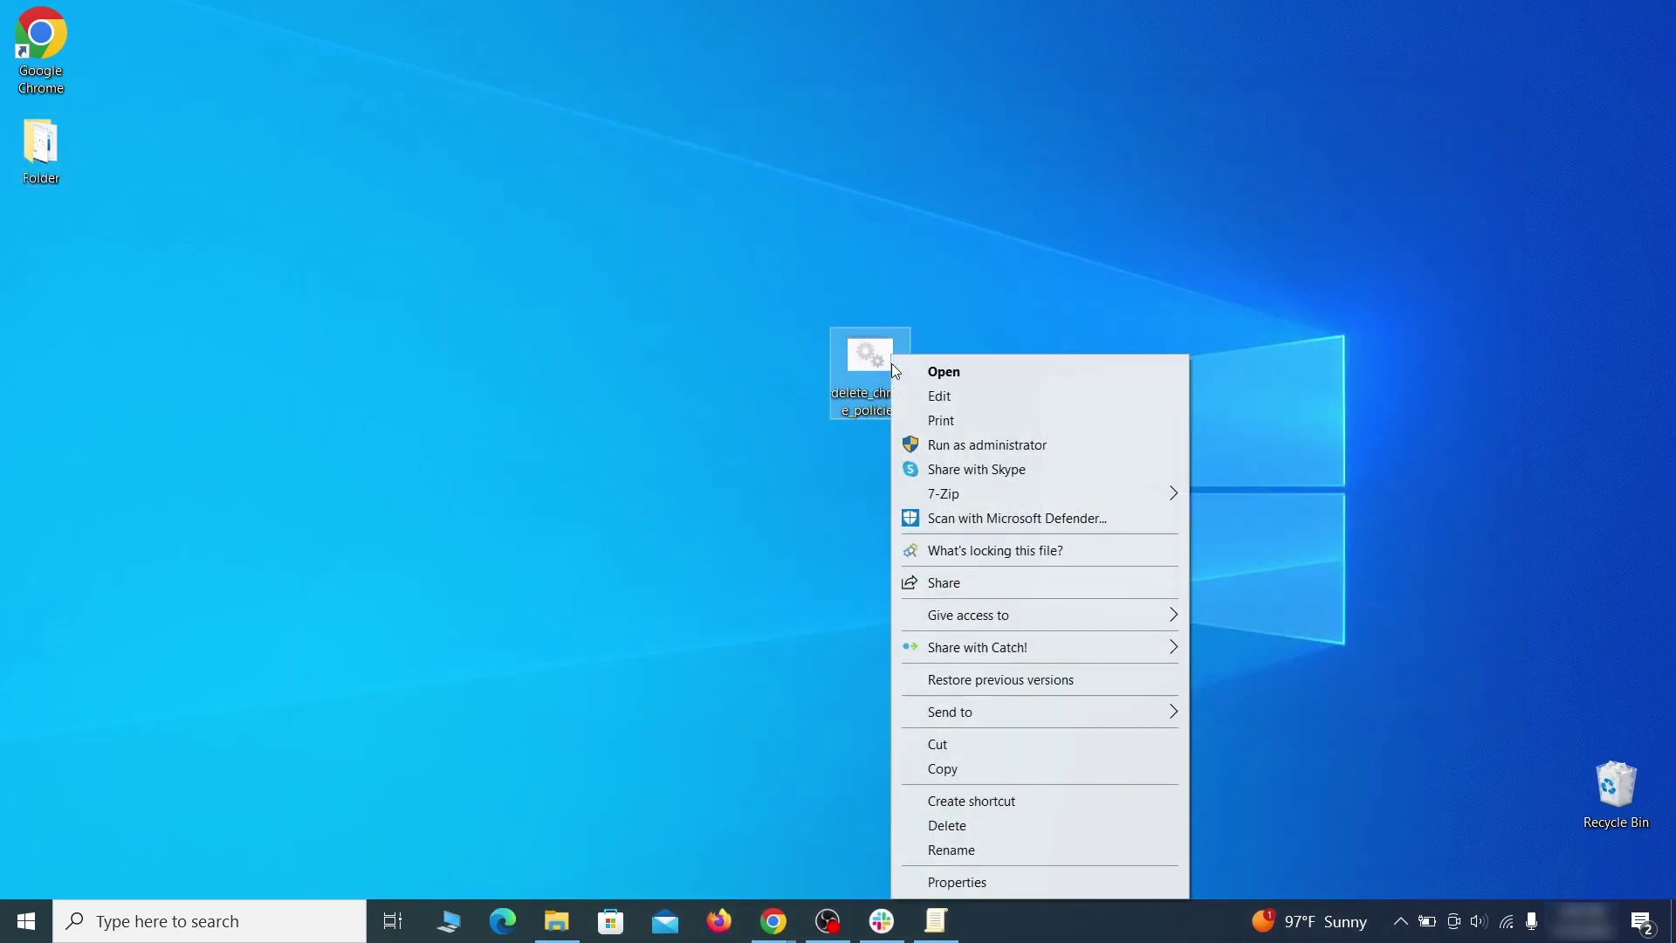
left_click(992, 443)
left_click(614, 303)
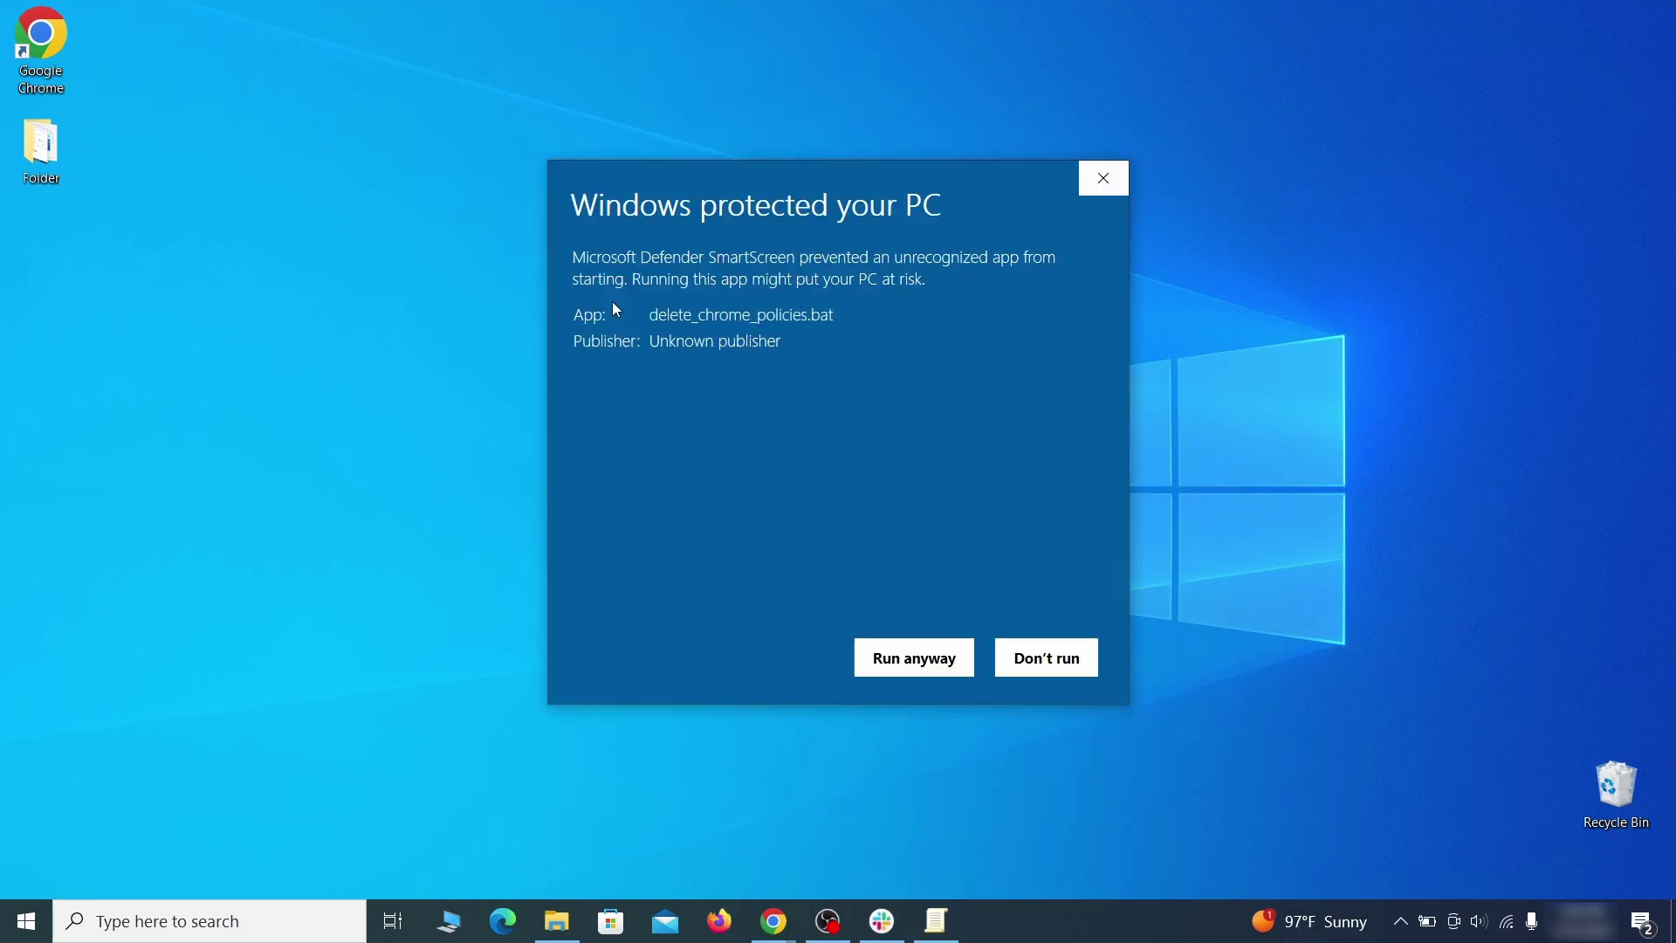
Let the unrecognized removal script run and move the cmd.exe window aside while it finishes
left_click(913, 672)
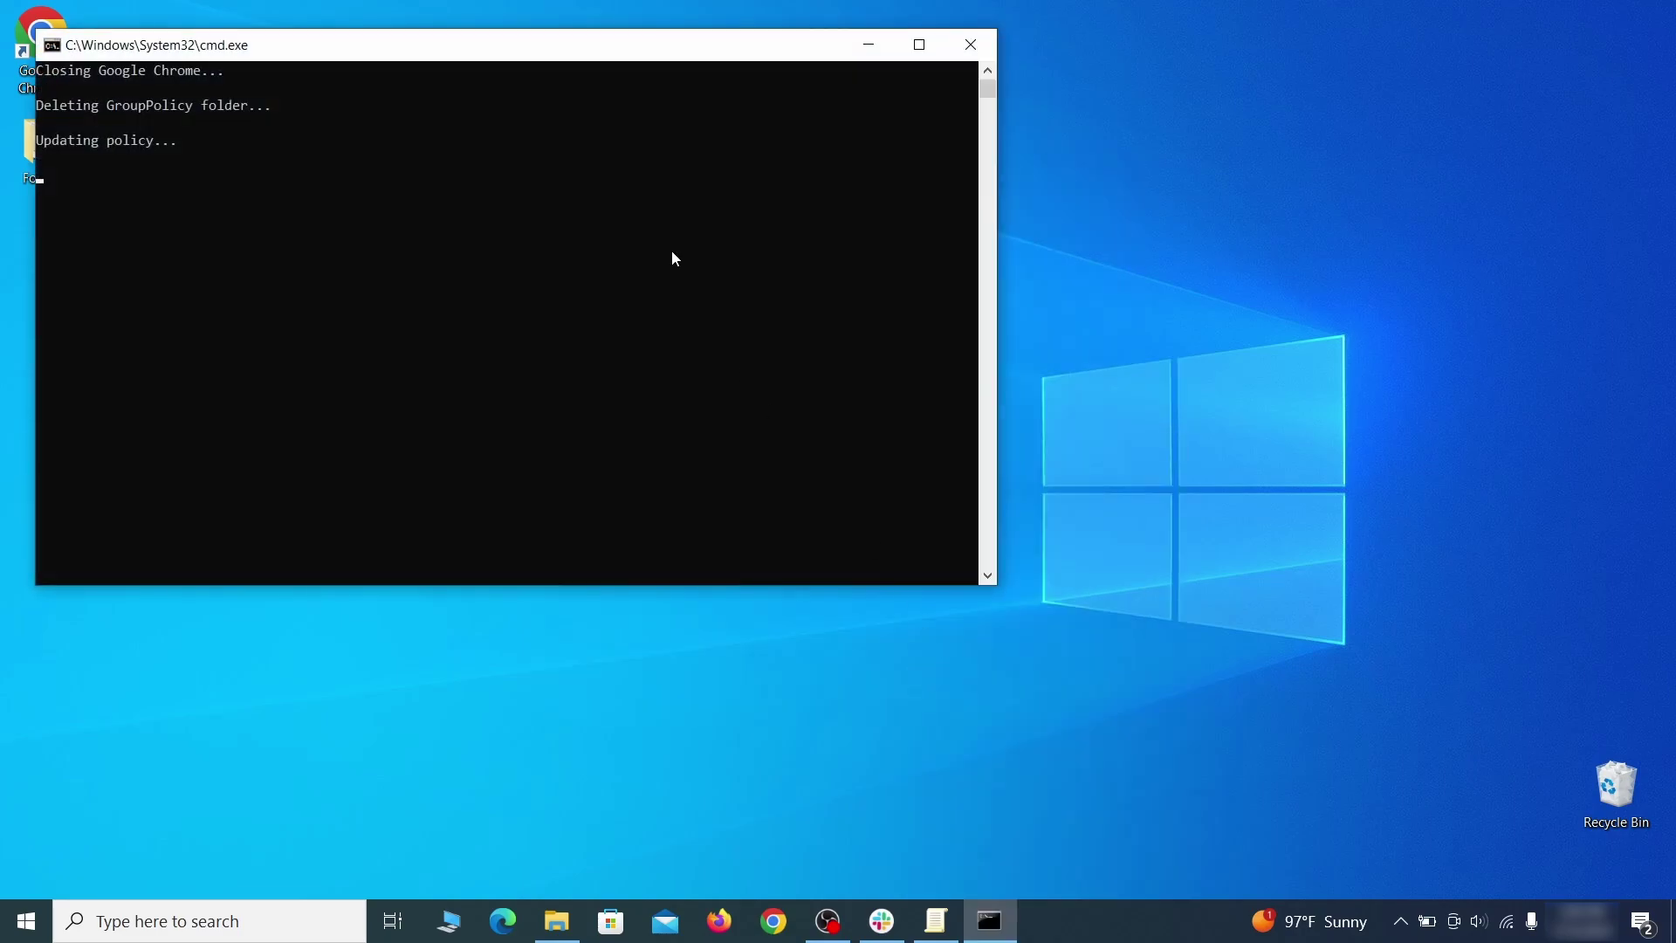
left_click_drag(600, 49, 884, 104)
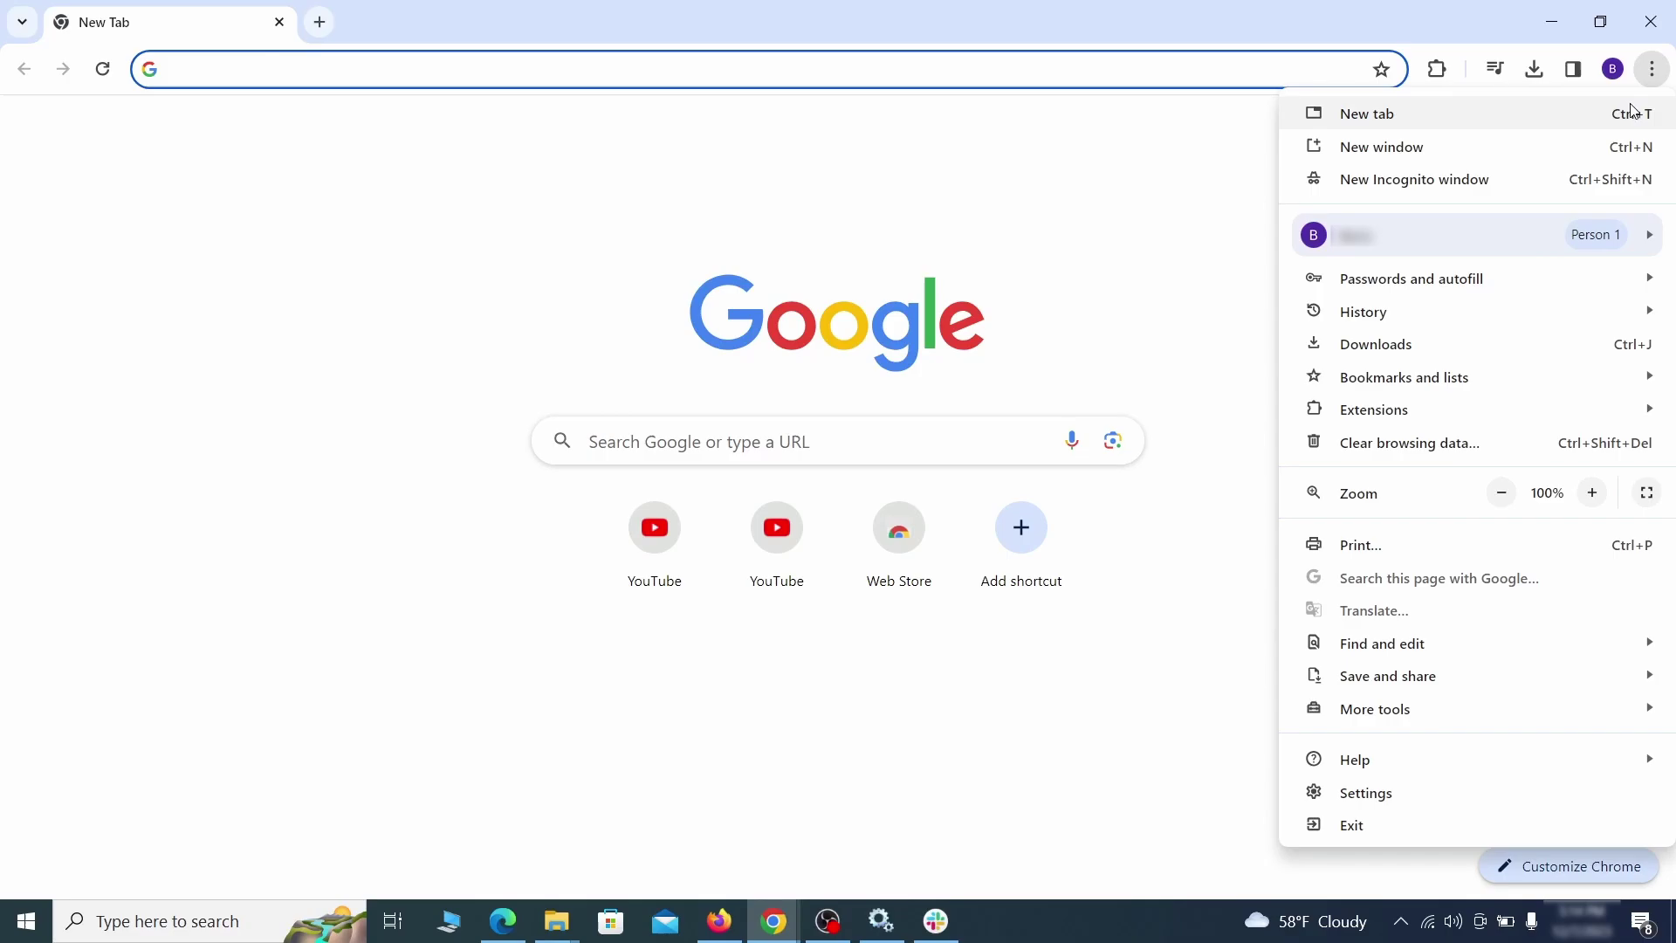
Switch off the Add to Zola Button extension on Chrome's extensions page and remove it
mouse_move(1399, 413)
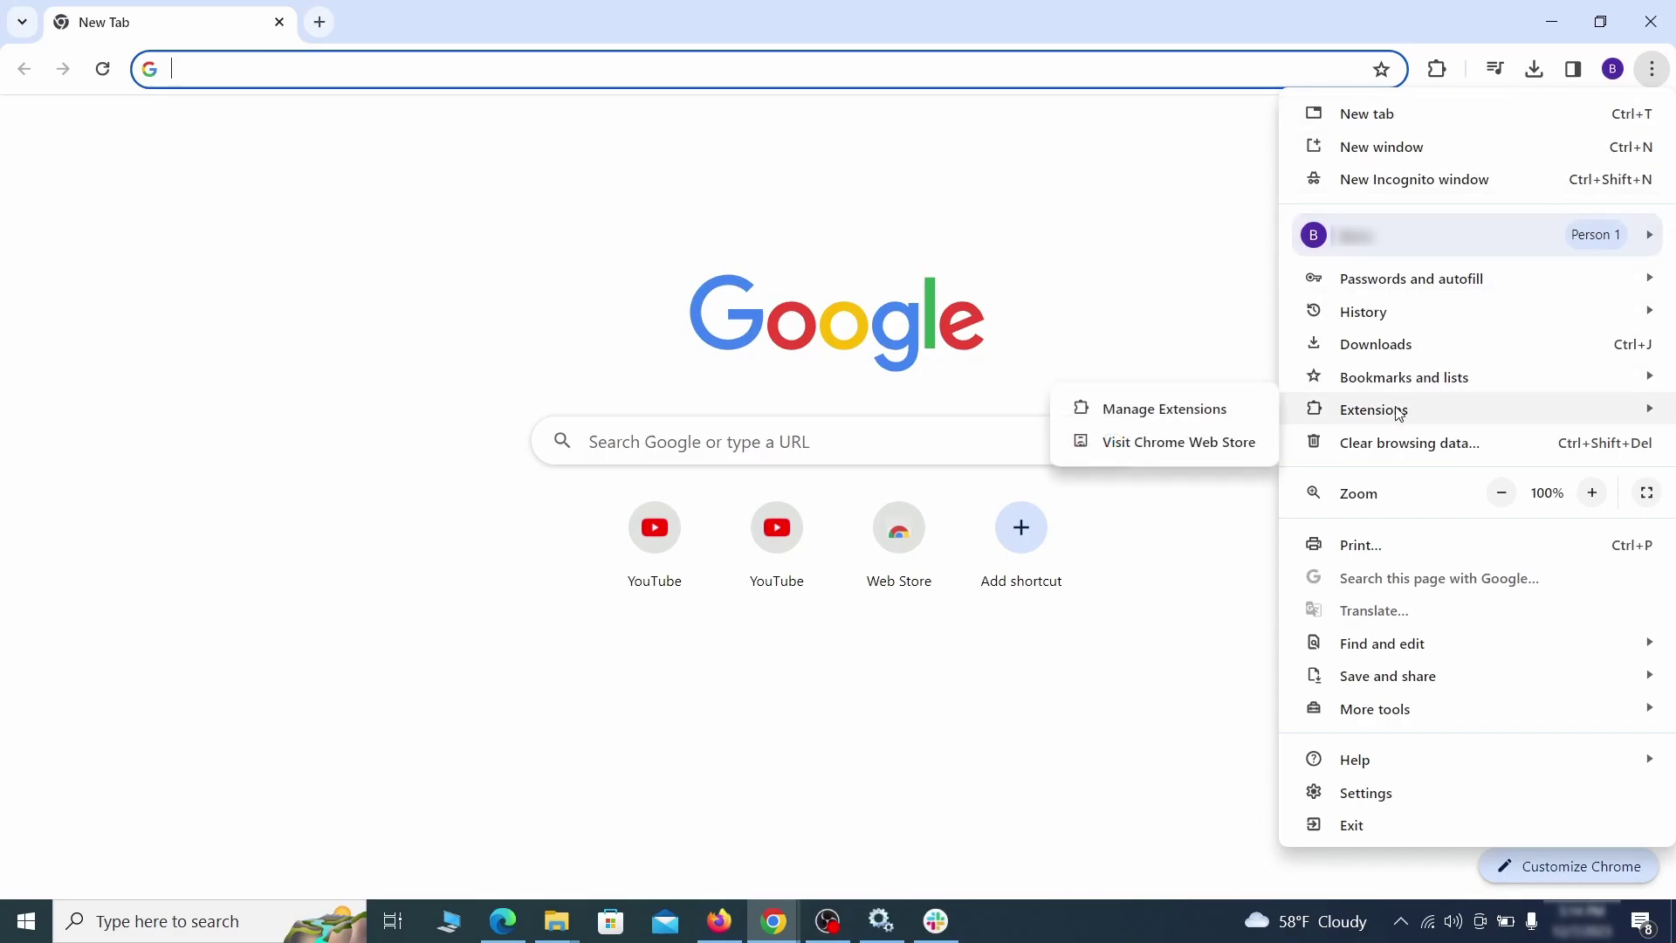
left_click(1234, 413)
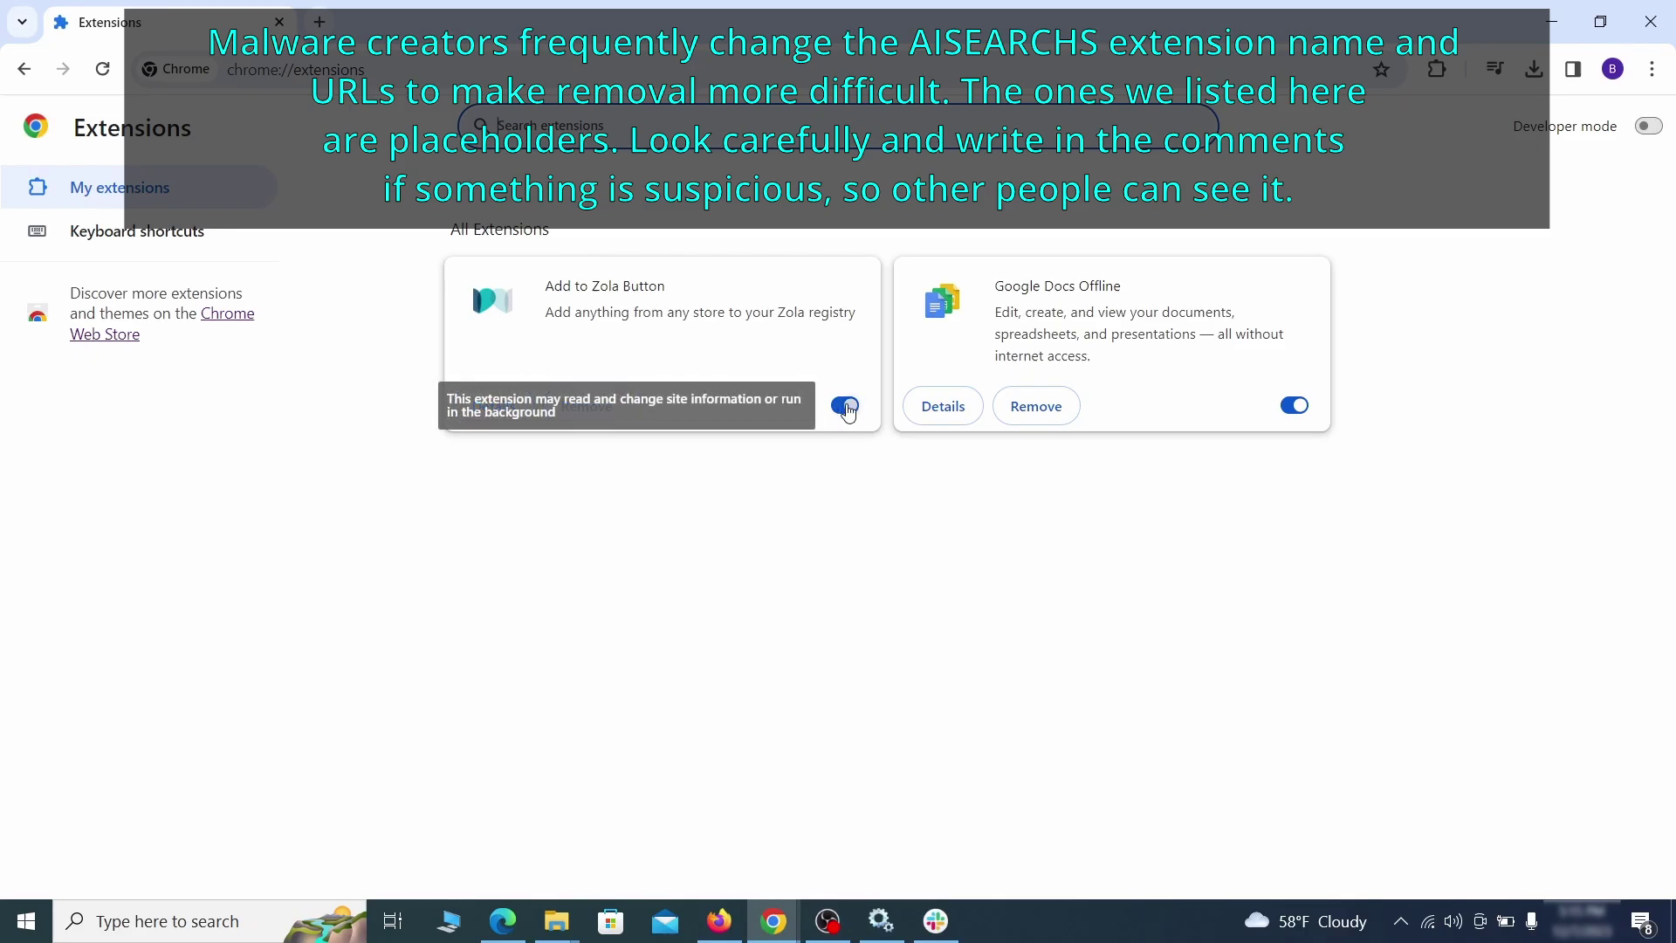
left_click(843, 407)
left_click(610, 413)
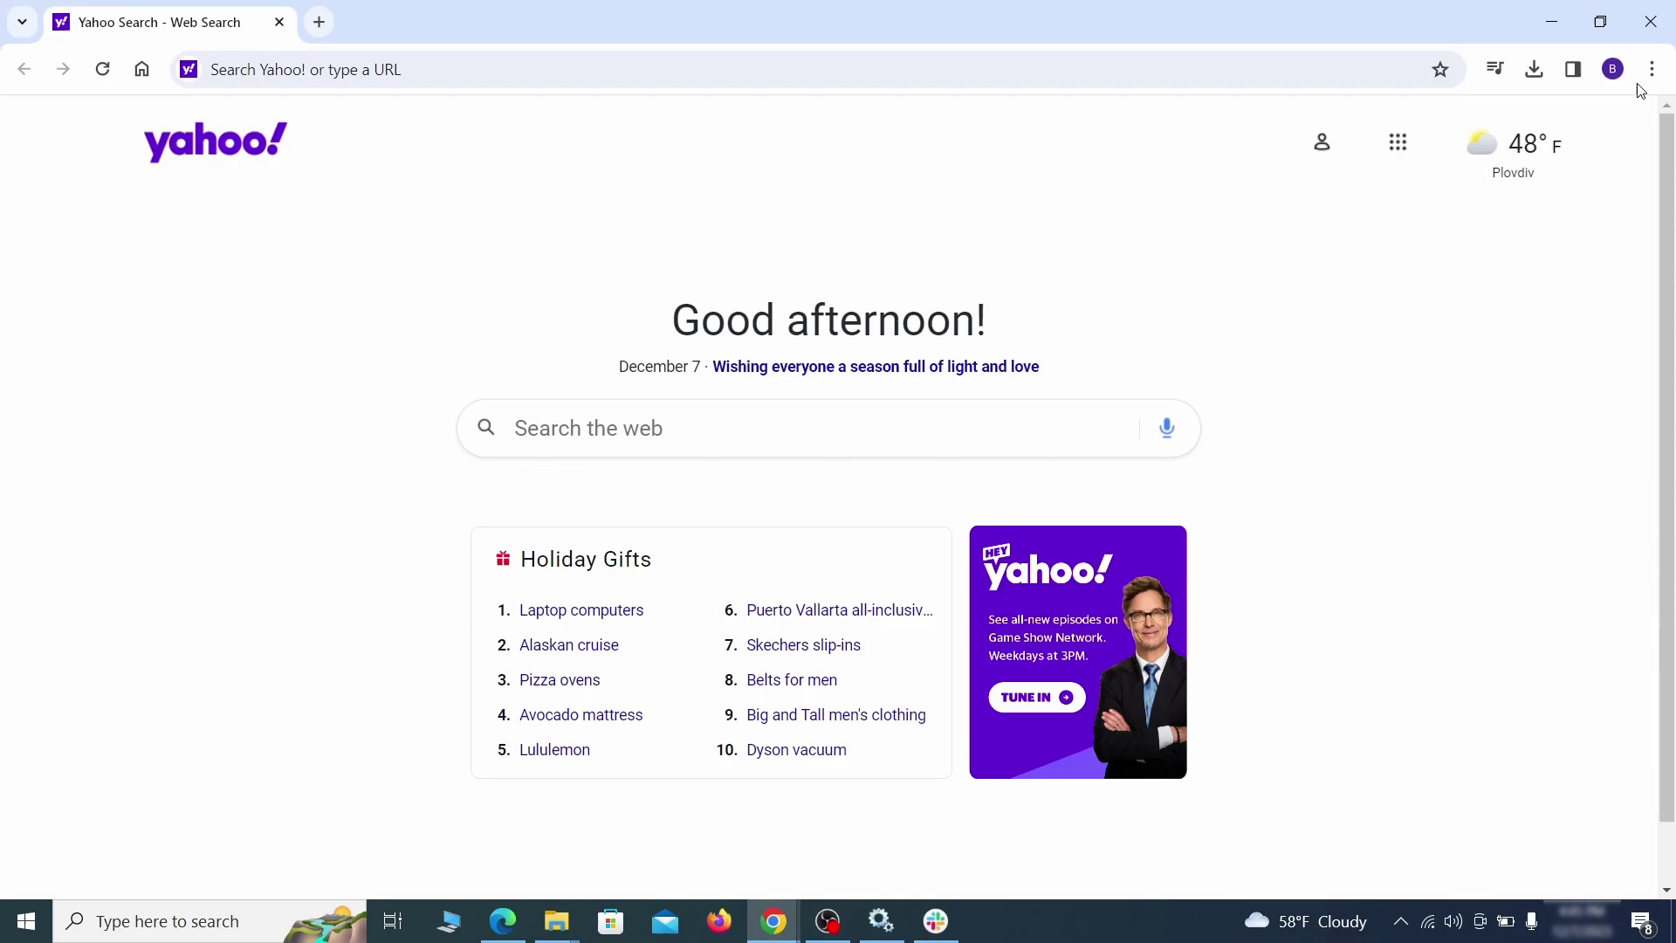
Clear Chrome's history, downloads, cookies, cache, autofill, site settings and hosted app data, keeping passwords
left_click(1652, 69)
left_click(1365, 793)
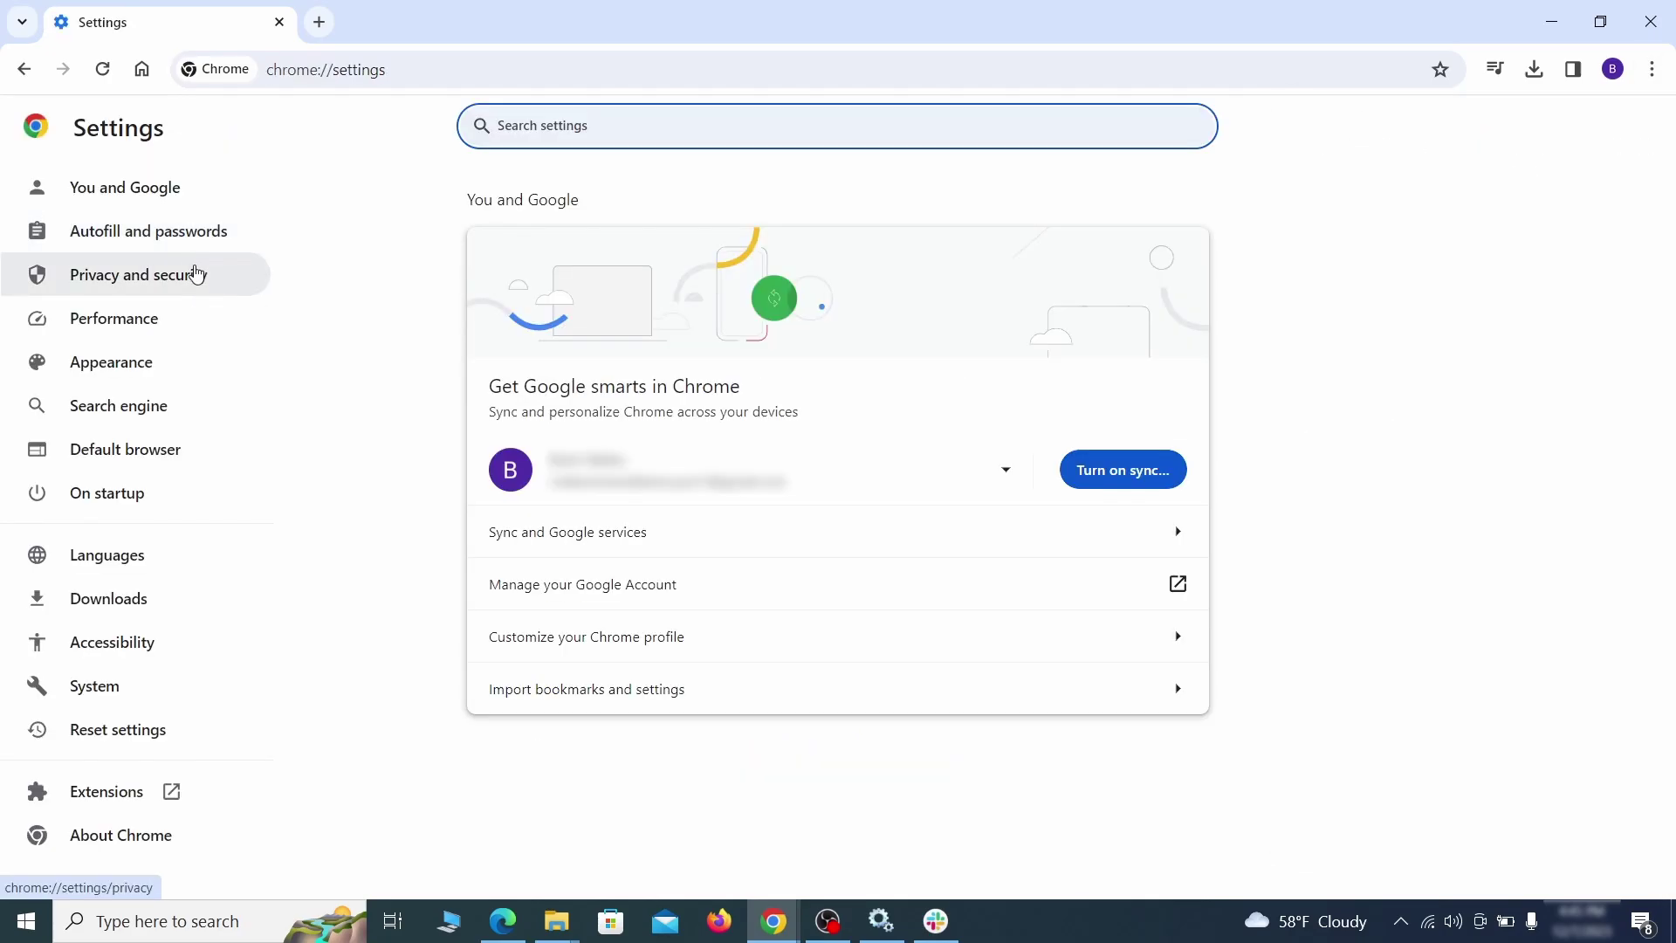
left_click(197, 274)
scroll(1331, 579, "down", 1)
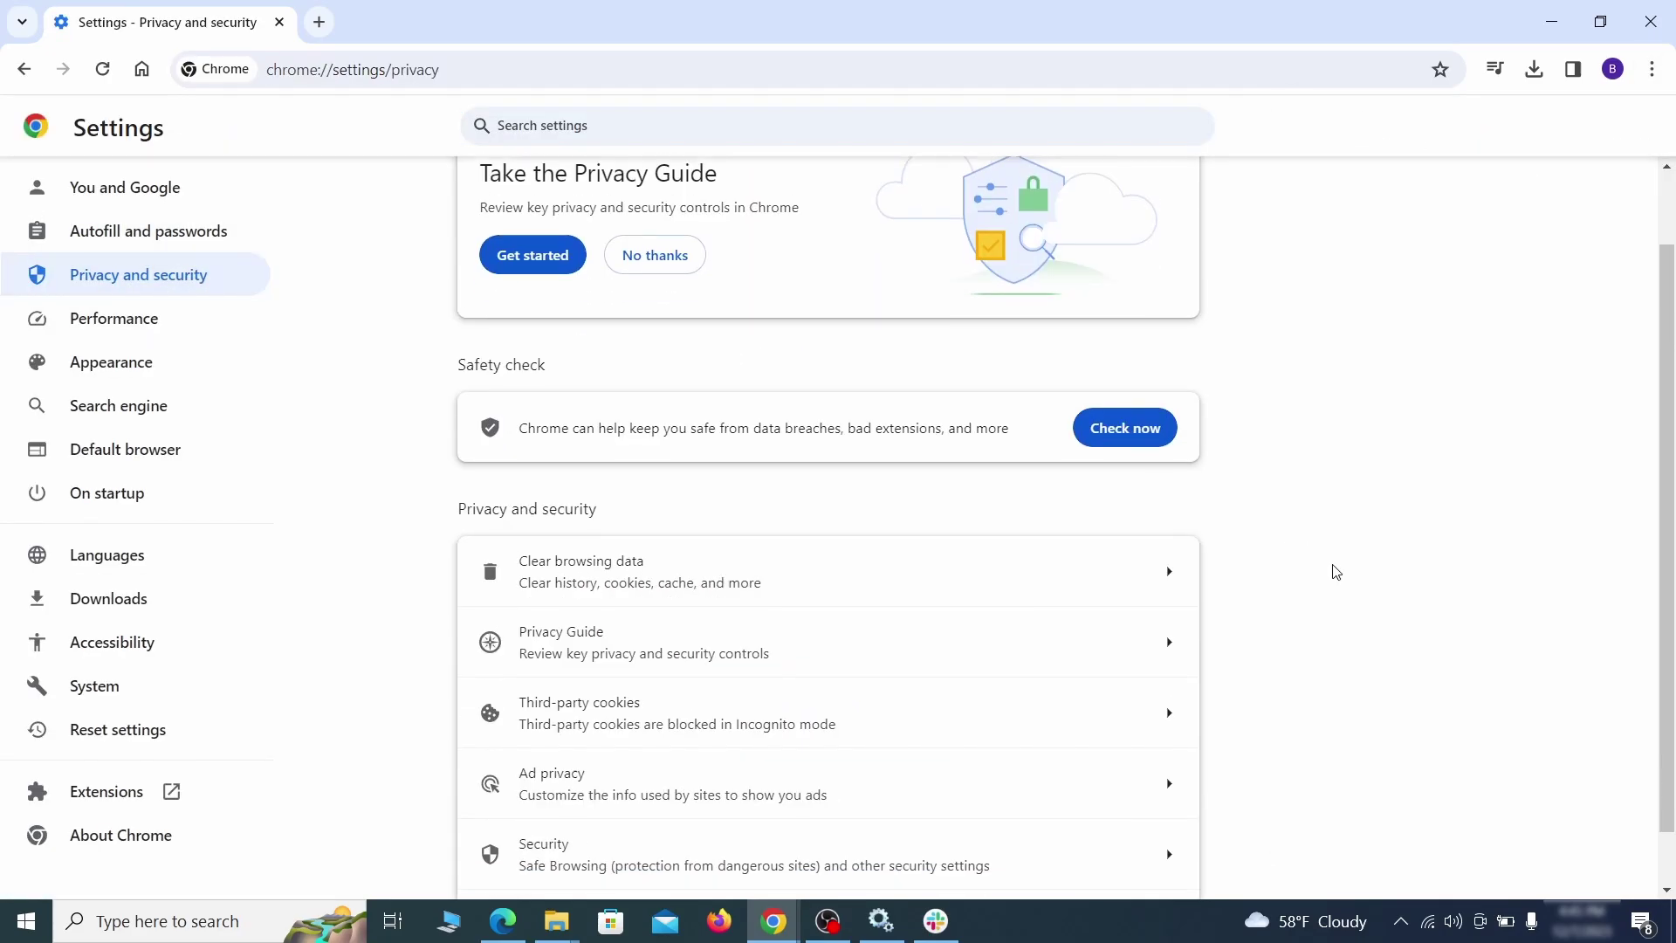
left_click(1095, 565)
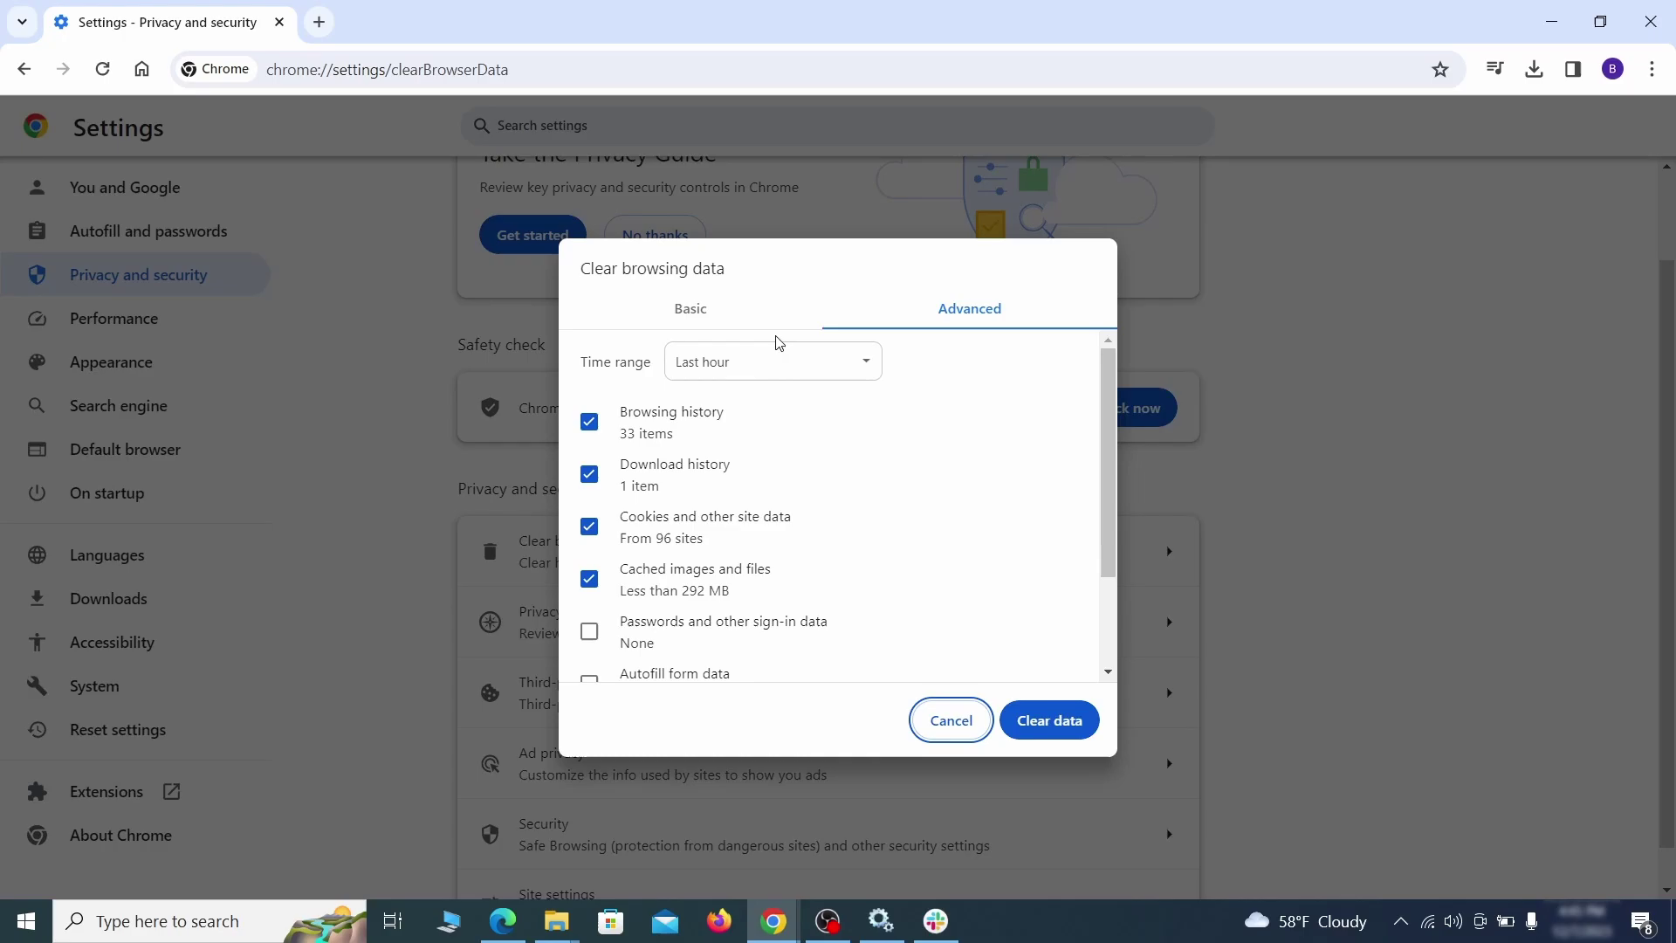
left_click(737, 314)
left_click(932, 316)
scroll(851, 499, "down", 1)
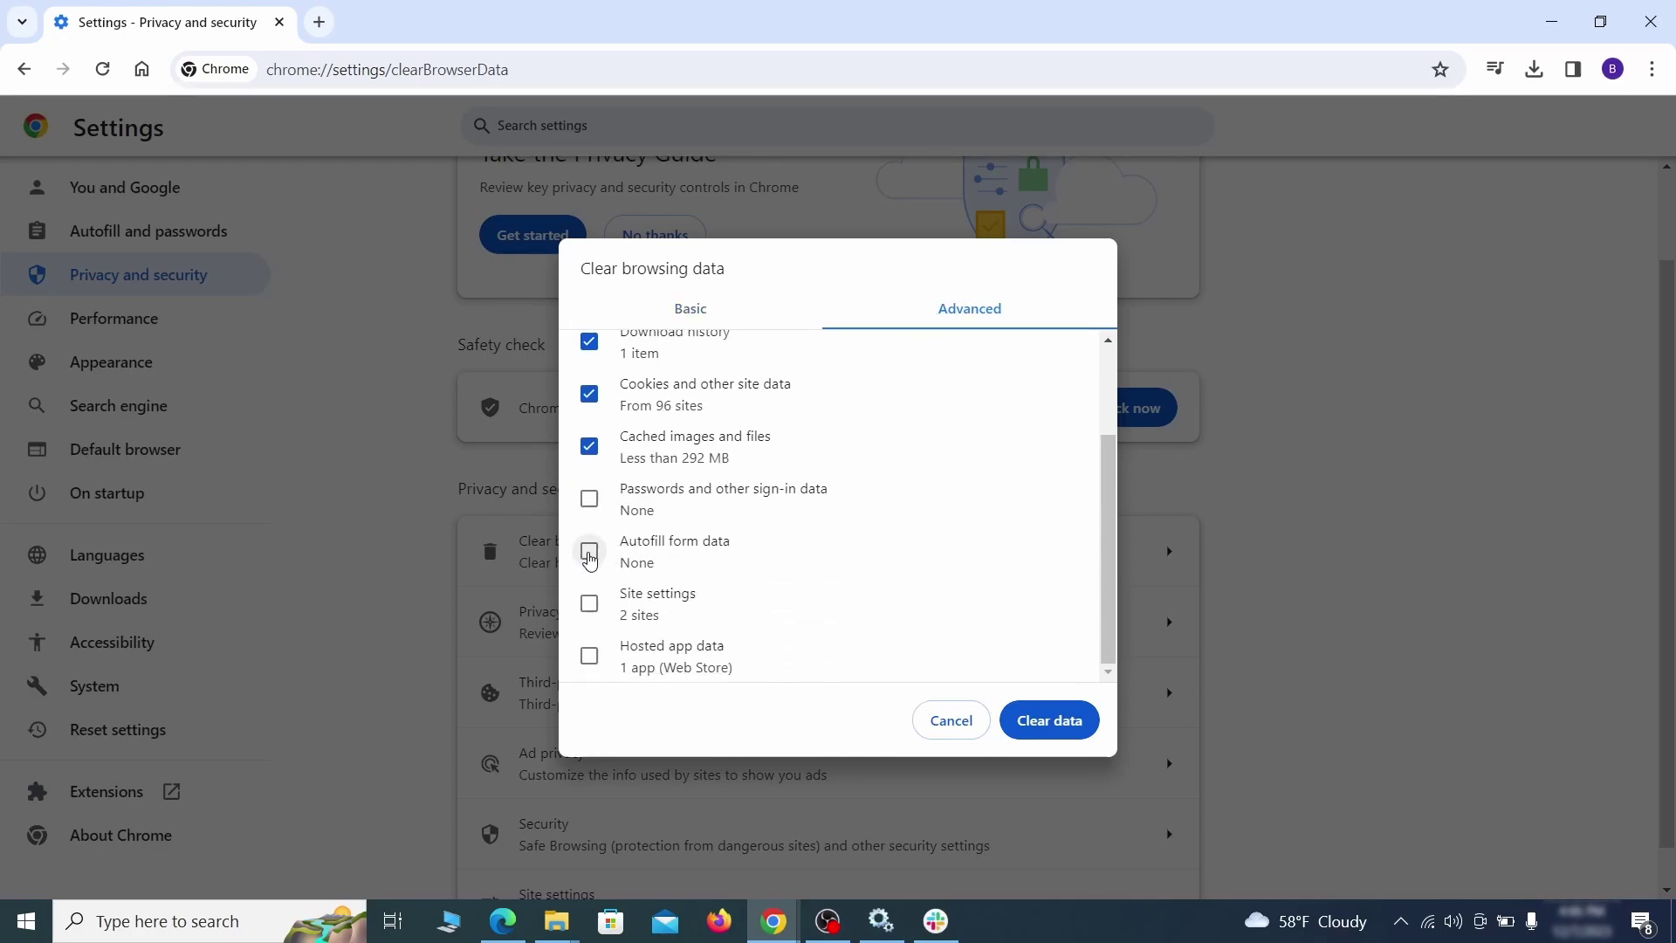
left_click(1050, 721)
scroll(1257, 572, "down", 1)
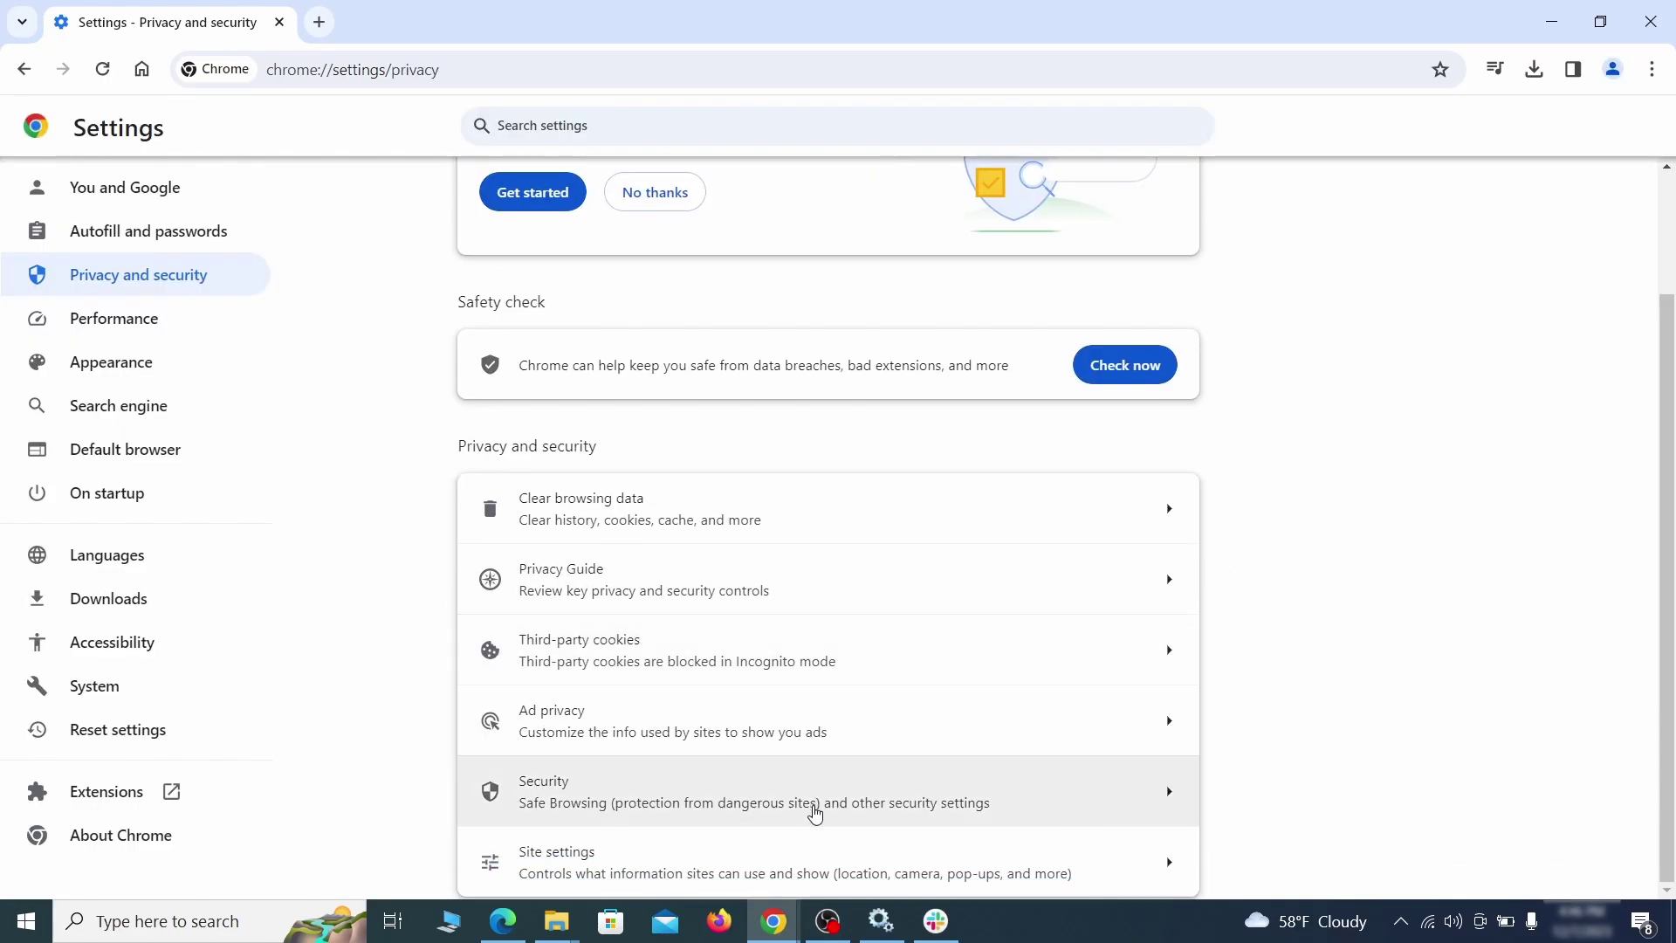
Remove ExampleRougeURL.com's notification permission in Chrome's site settings
left_click(812, 853)
scroll(1202, 532, "down", 4)
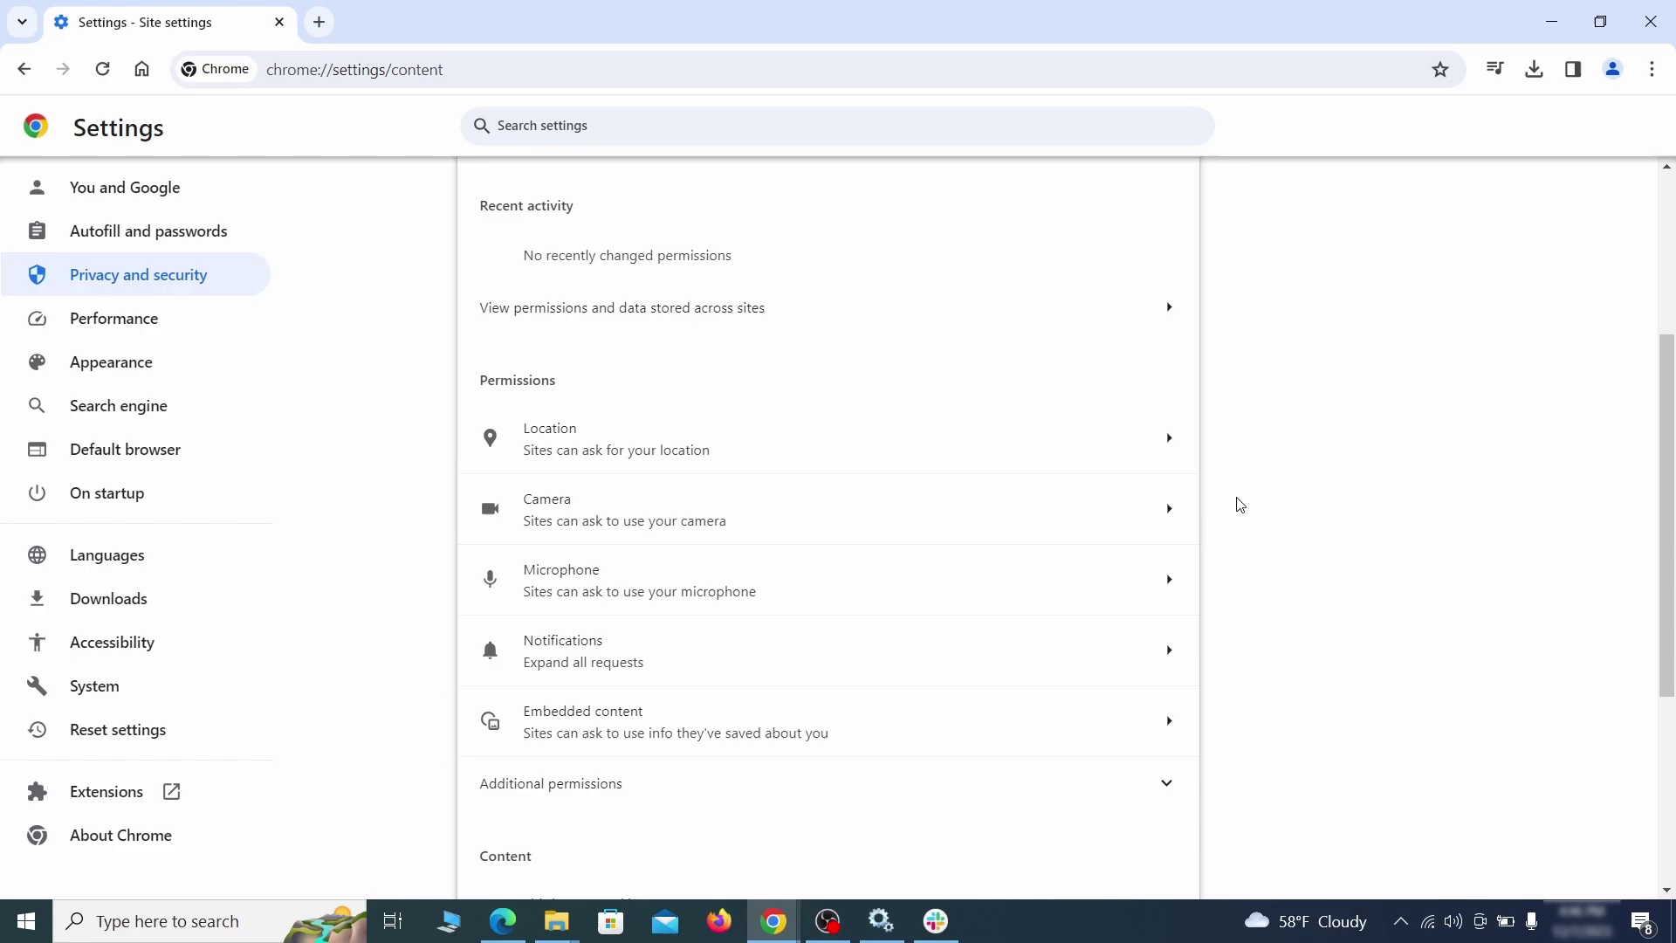
scroll(1238, 501, "down", 1)
left_click(842, 354)
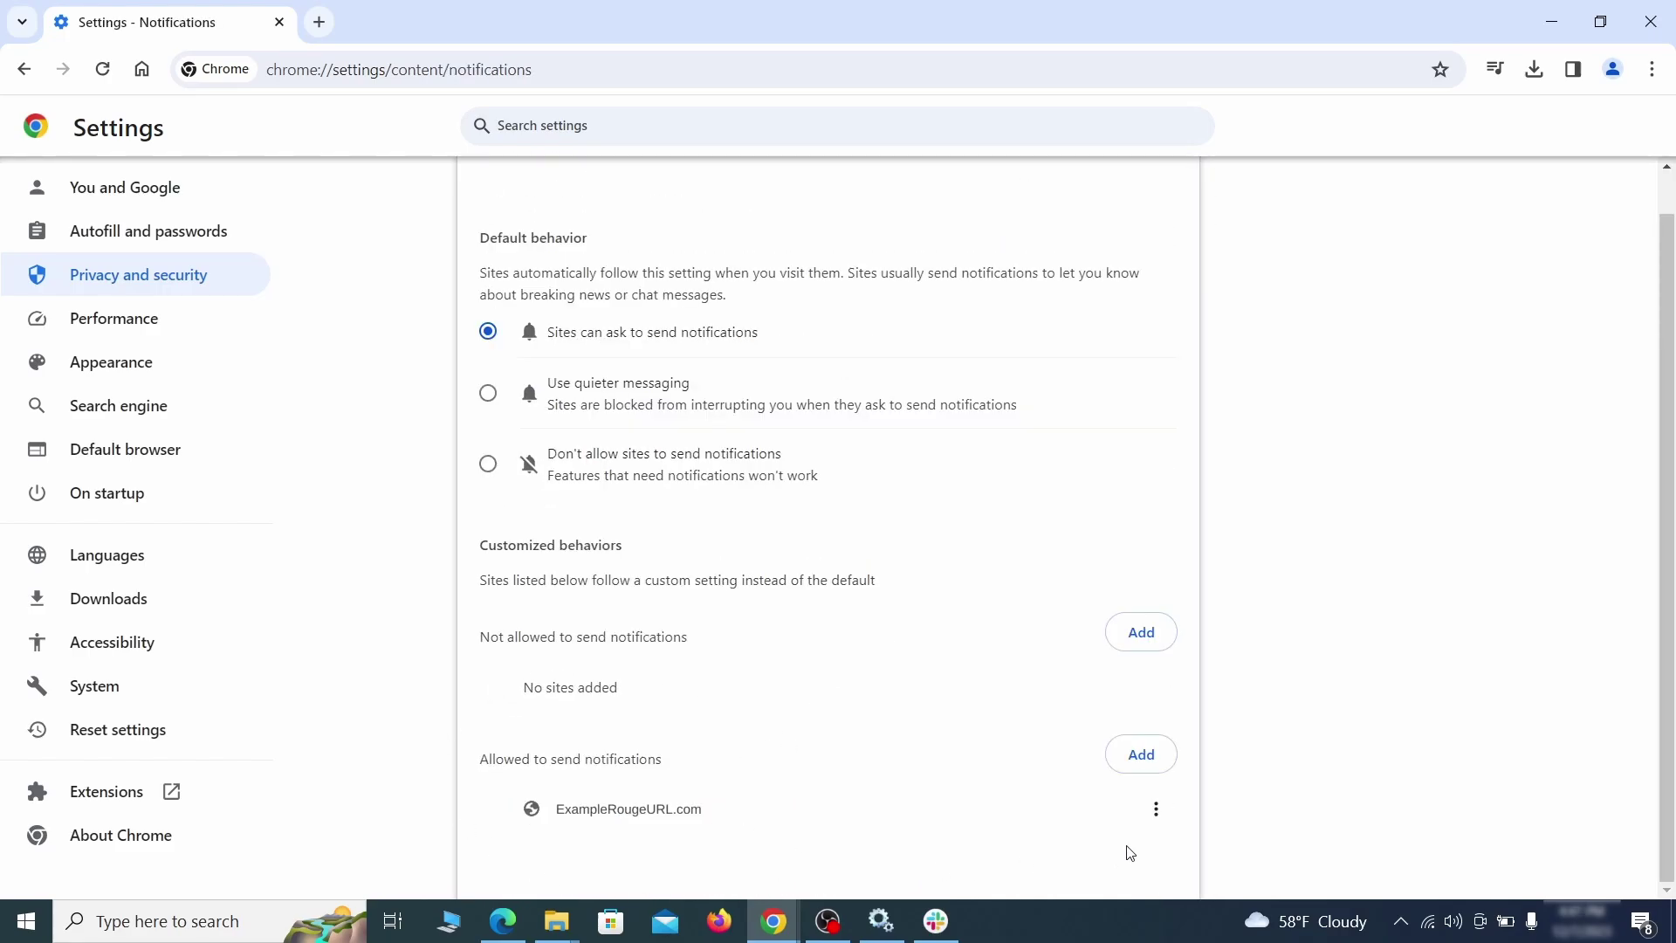
left_click(1156, 811)
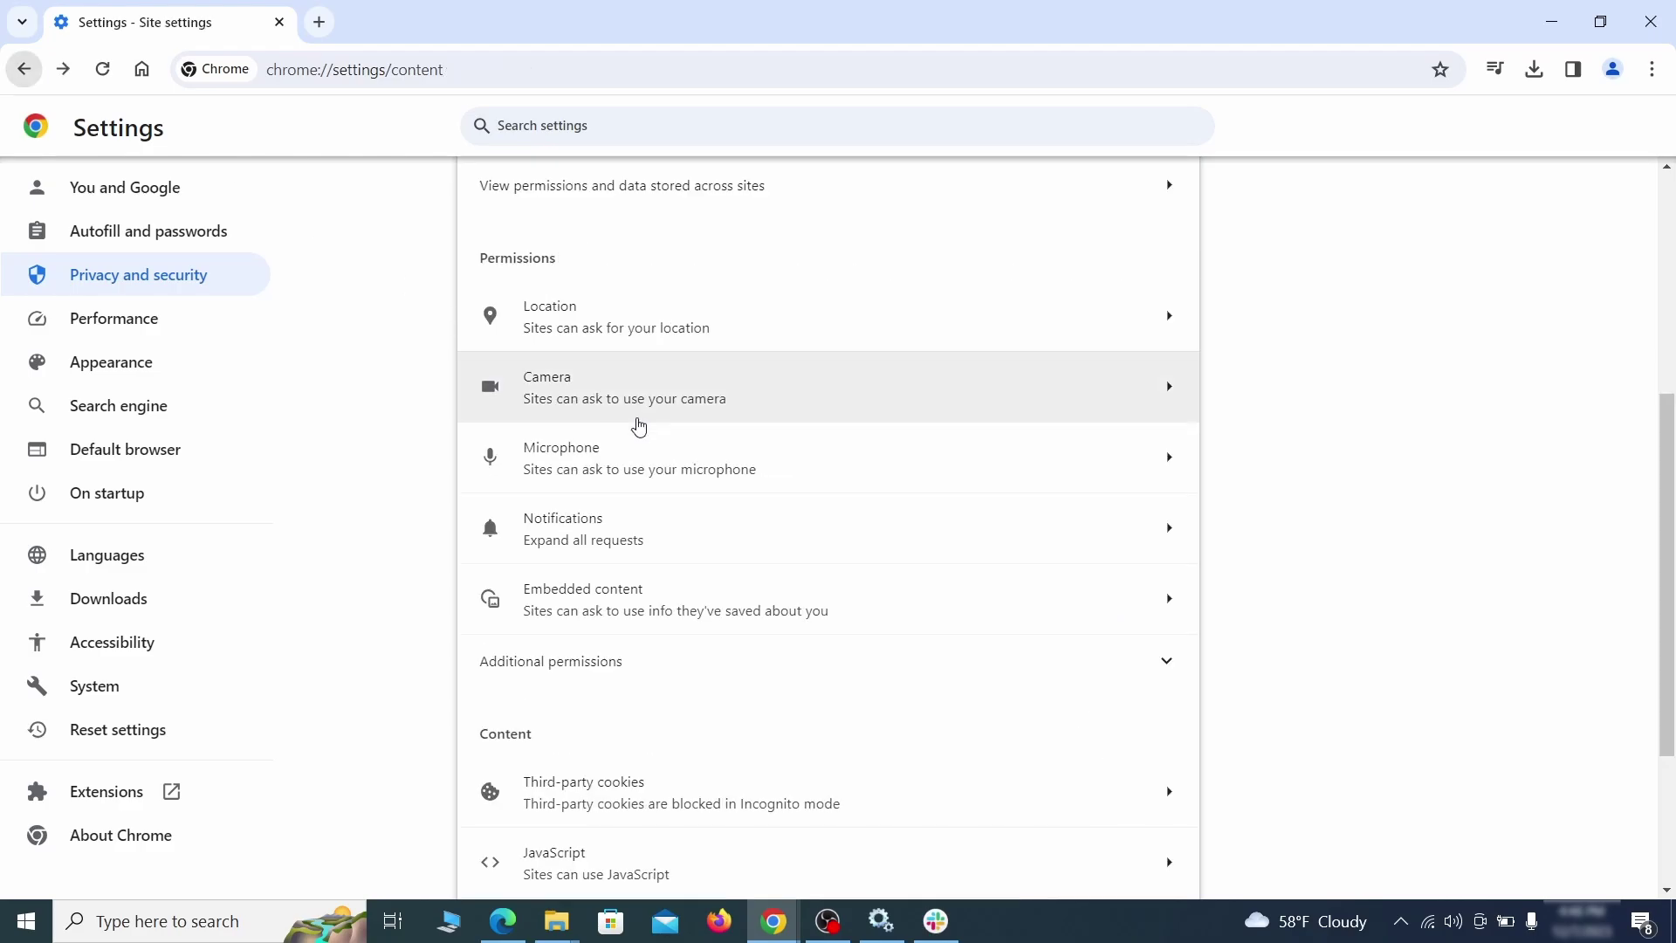
Delete ExampleRougeURL.com from Chrome's third-party cookies list and return to site settings
scroll(909, 591, "down", 2)
left_click(902, 591)
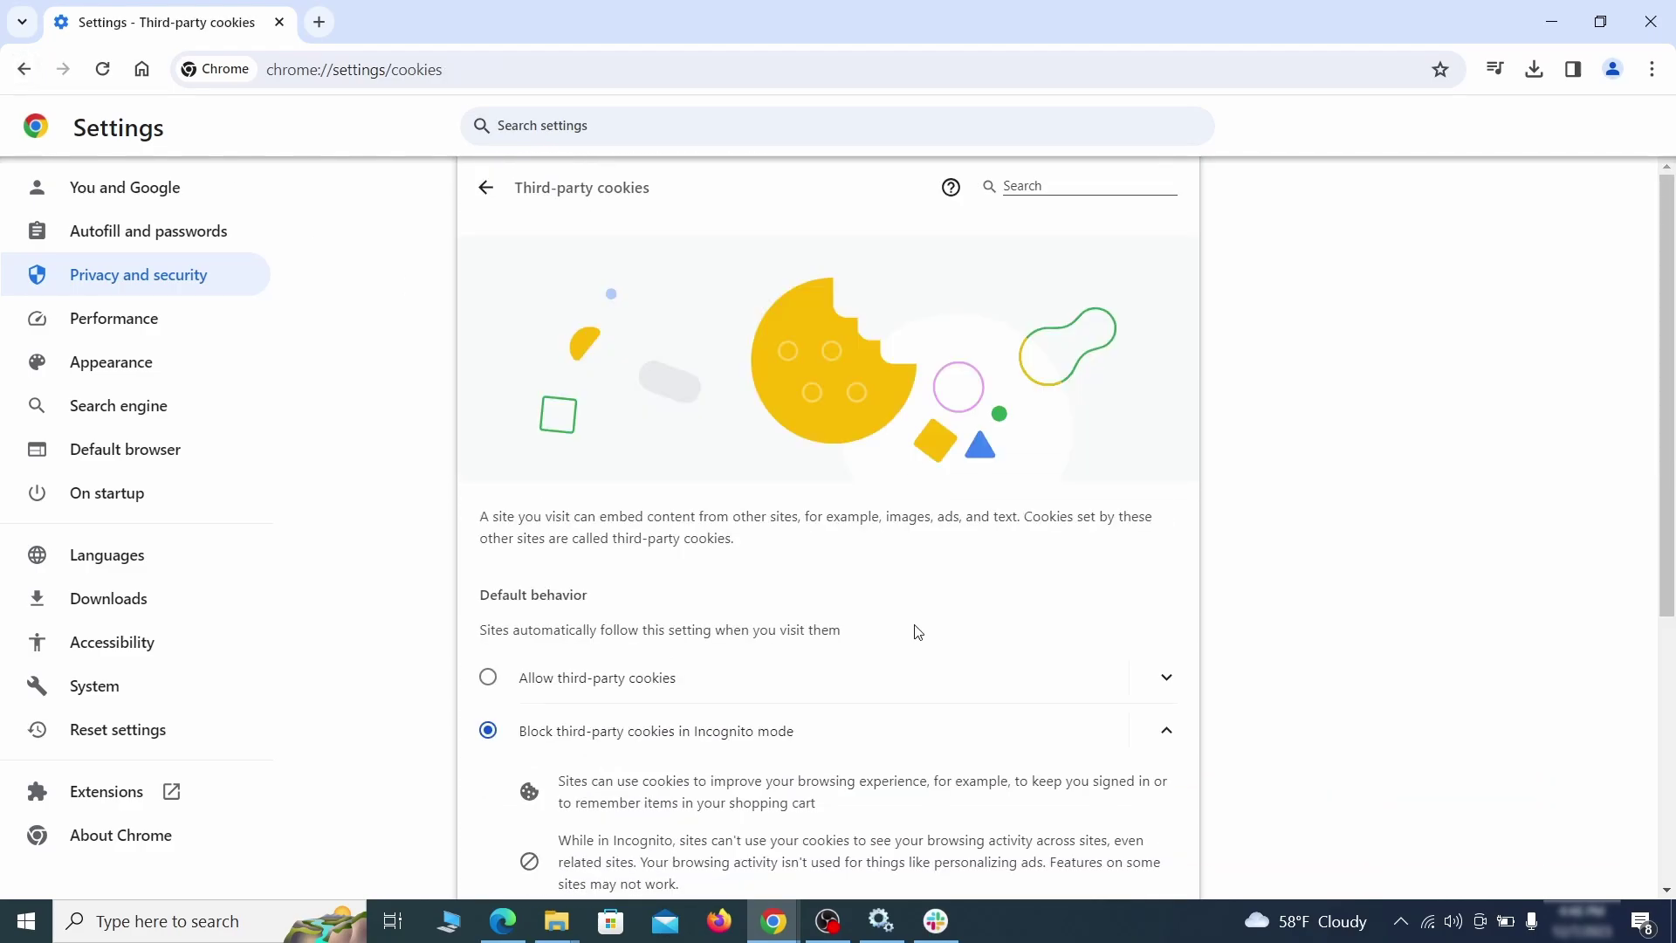
scroll(919, 641, "down", 5)
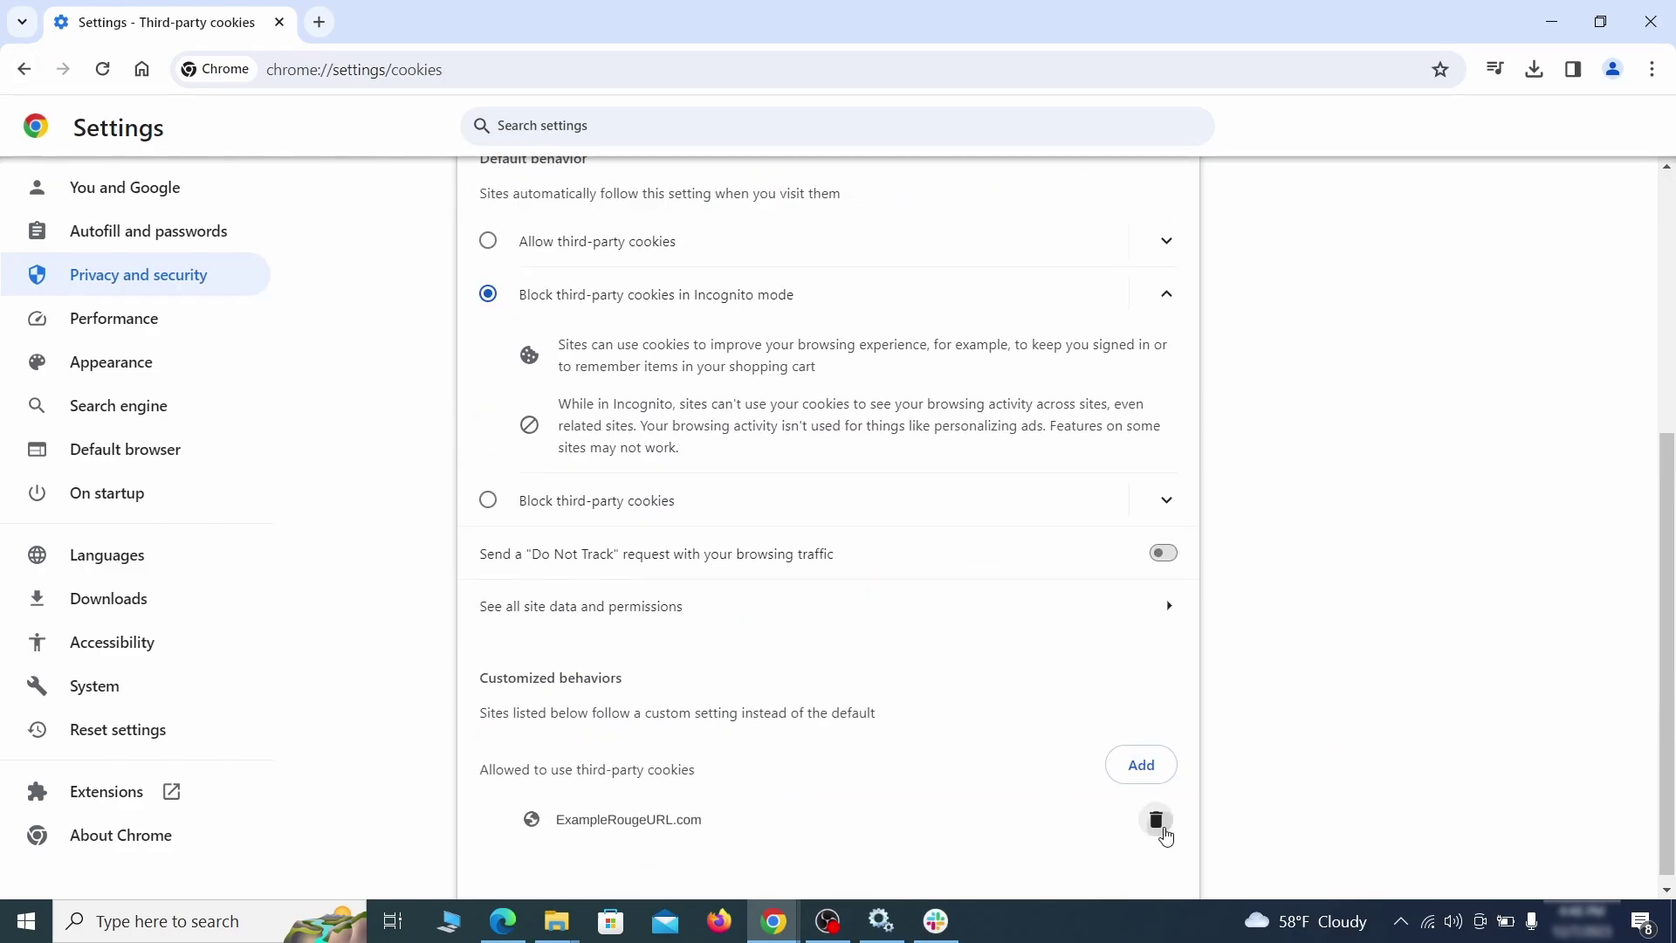
key("alt+Left")
Select the hijacked home button address, then make Google Chrome's default search engine
left_click(227, 364)
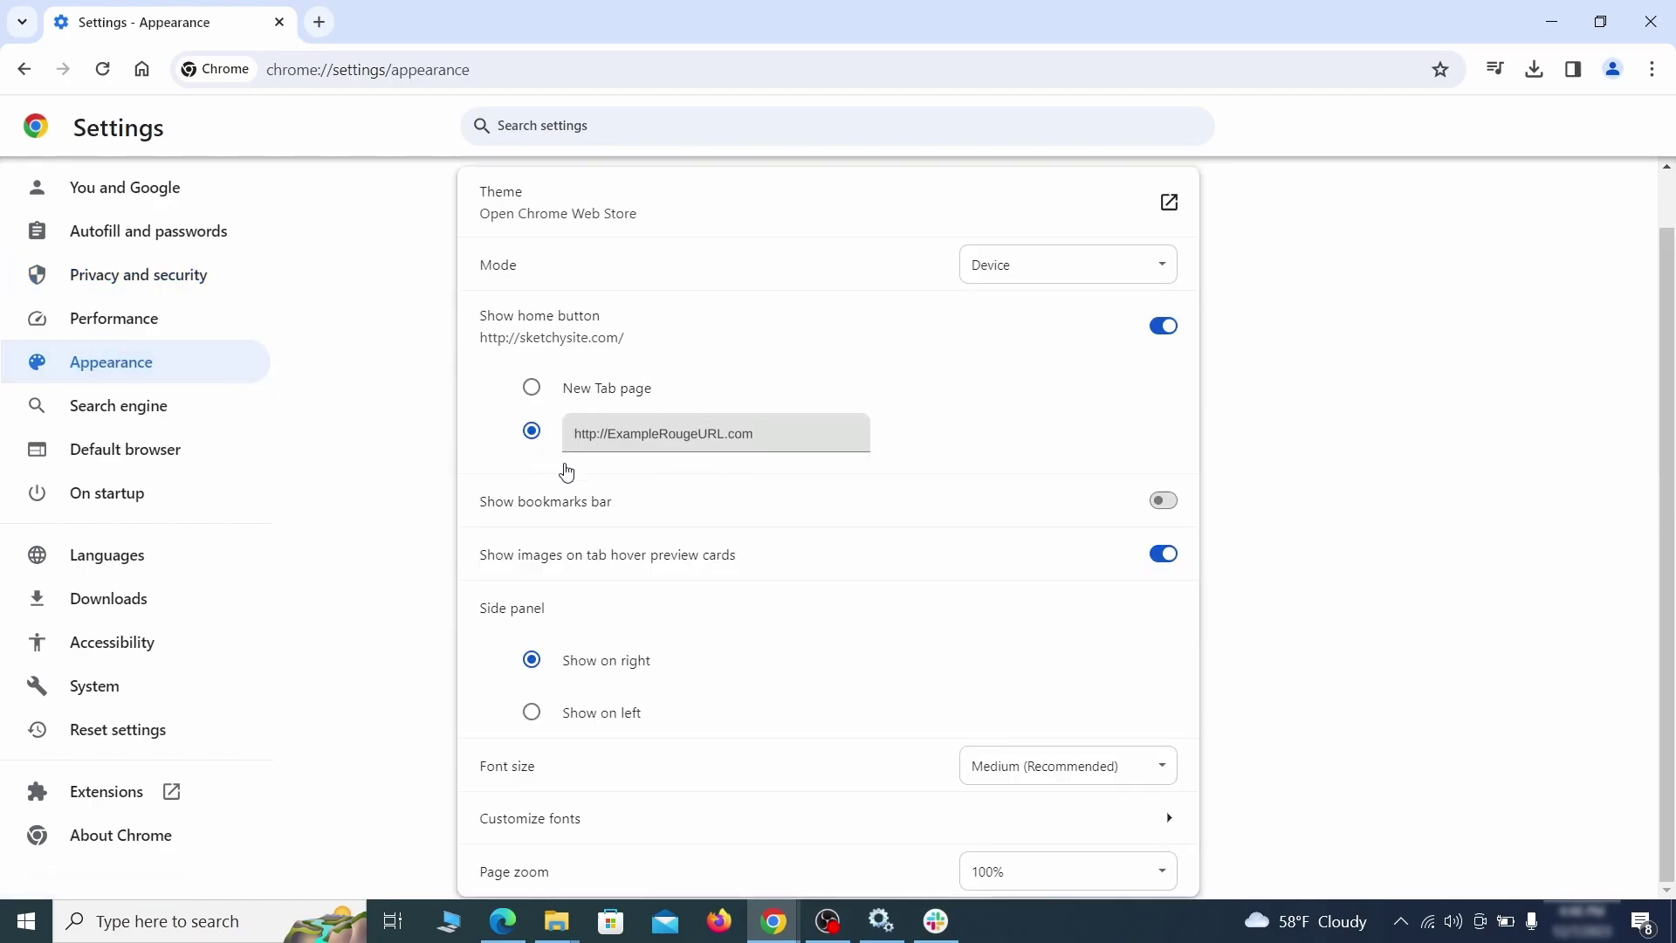
triple_click(741, 447)
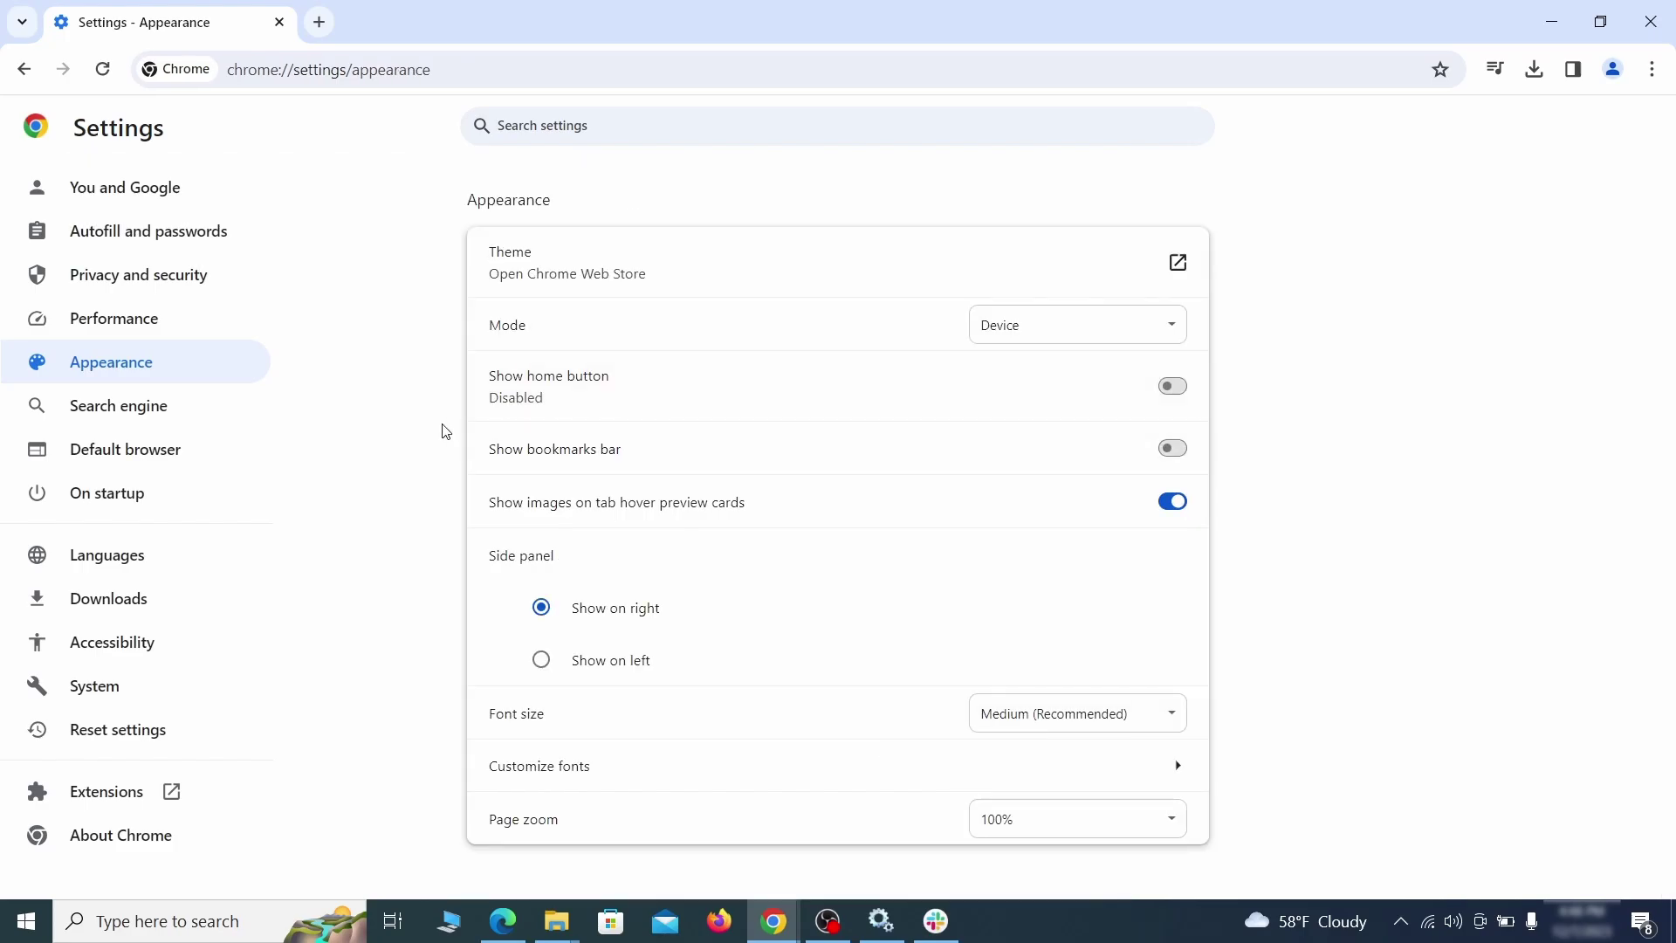
left_click(179, 412)
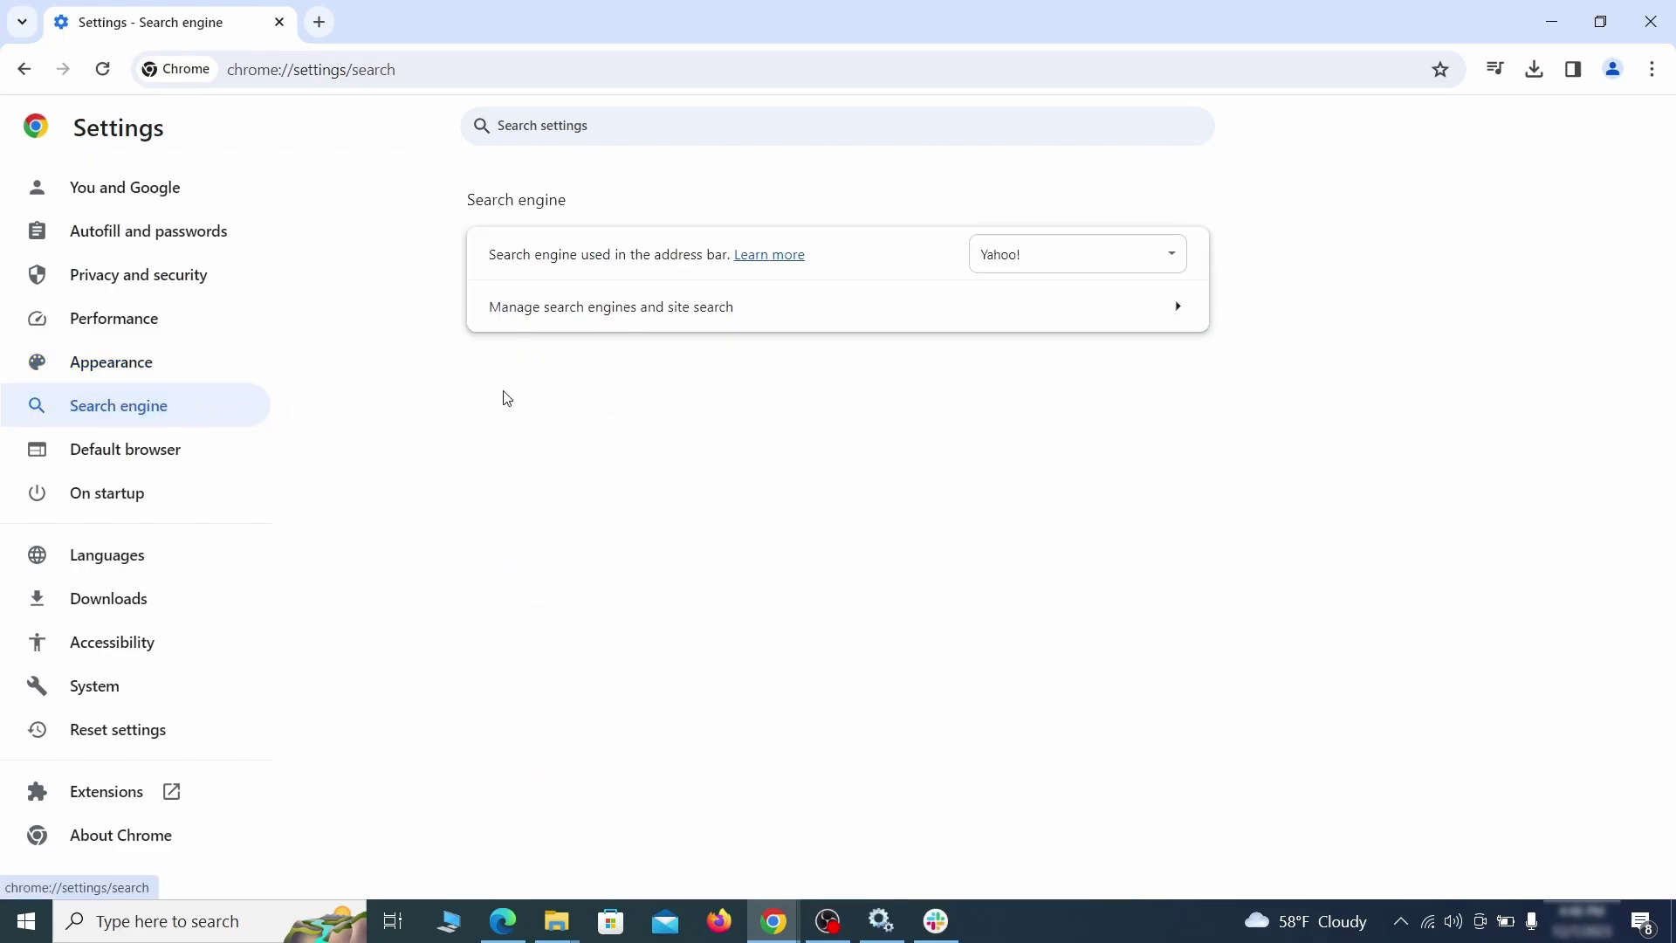
left_click(1145, 263)
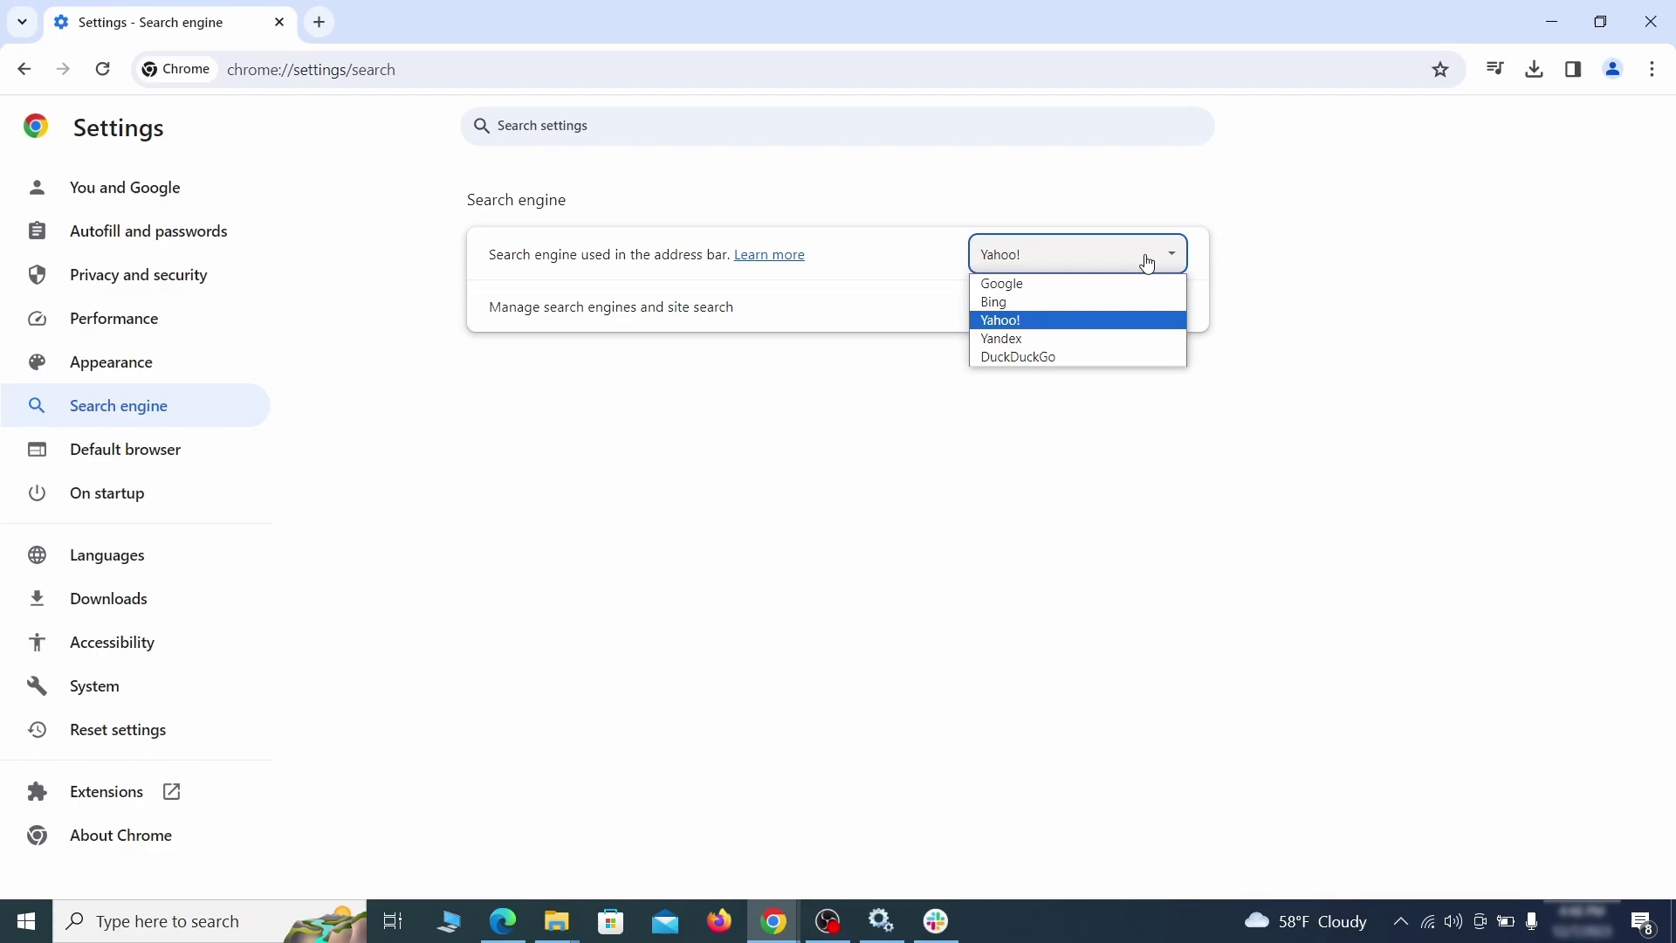
left_click(1098, 282)
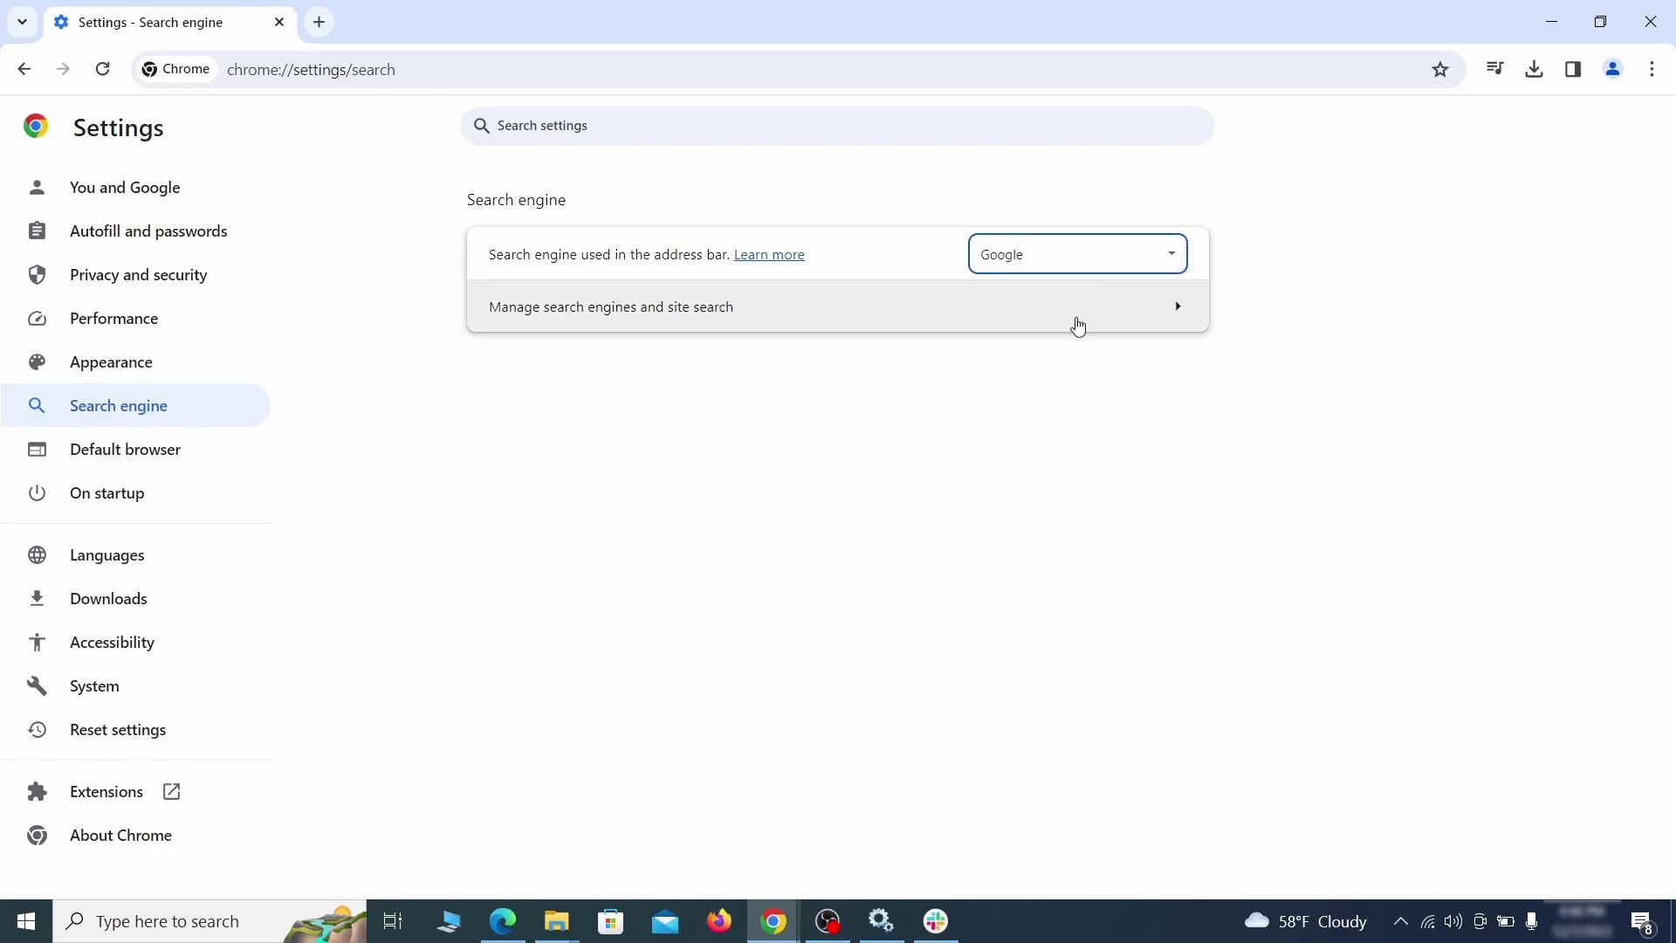
Delete the ExampleRougeURL.com shortcut from Chrome's site search list
left_click(1079, 326)
scroll(1073, 453, "down", 8)
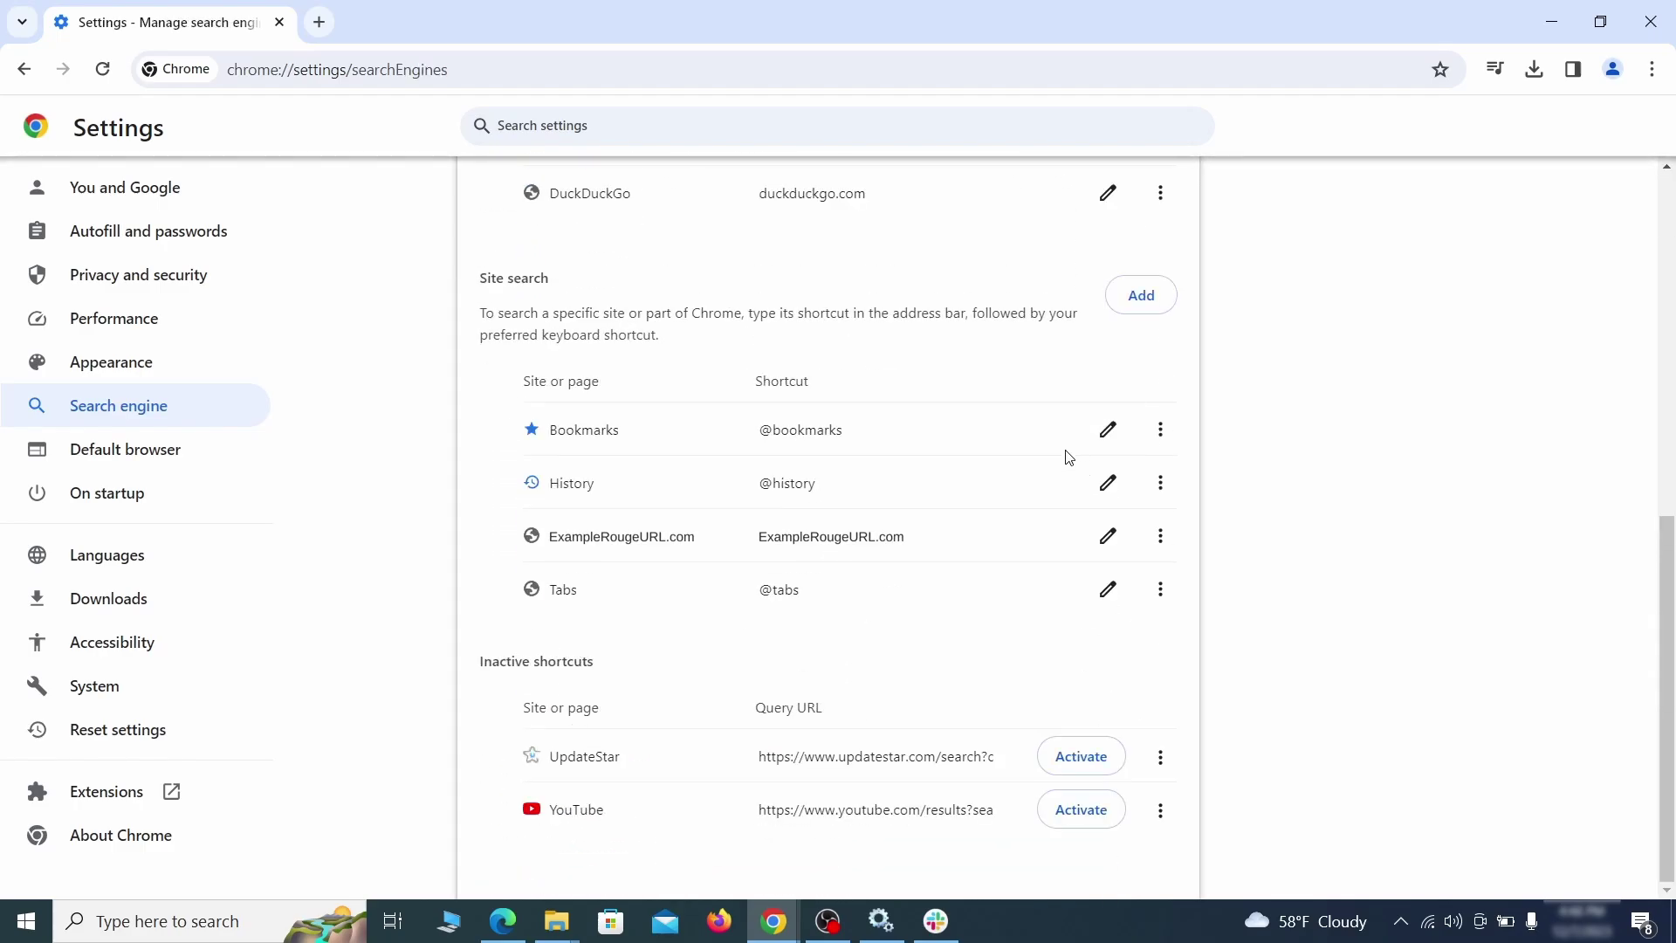
left_click(1160, 538)
left_click(1087, 653)
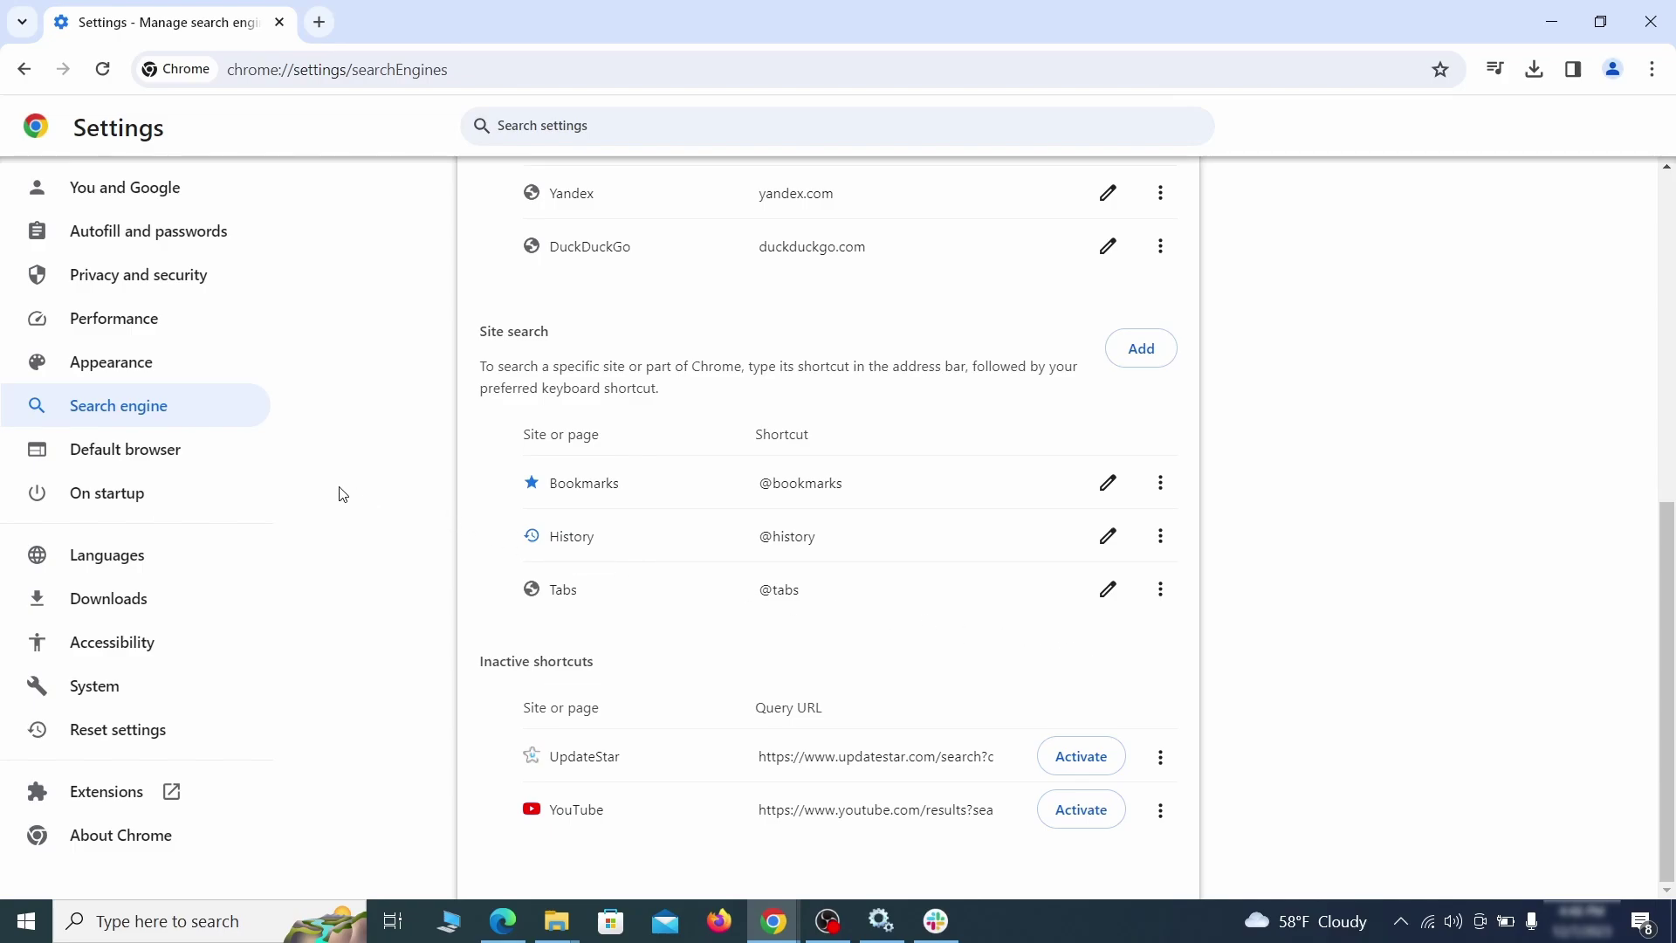
Remove ExampleRougeURL.com from Chrome's On startup pages
left_click(135, 490)
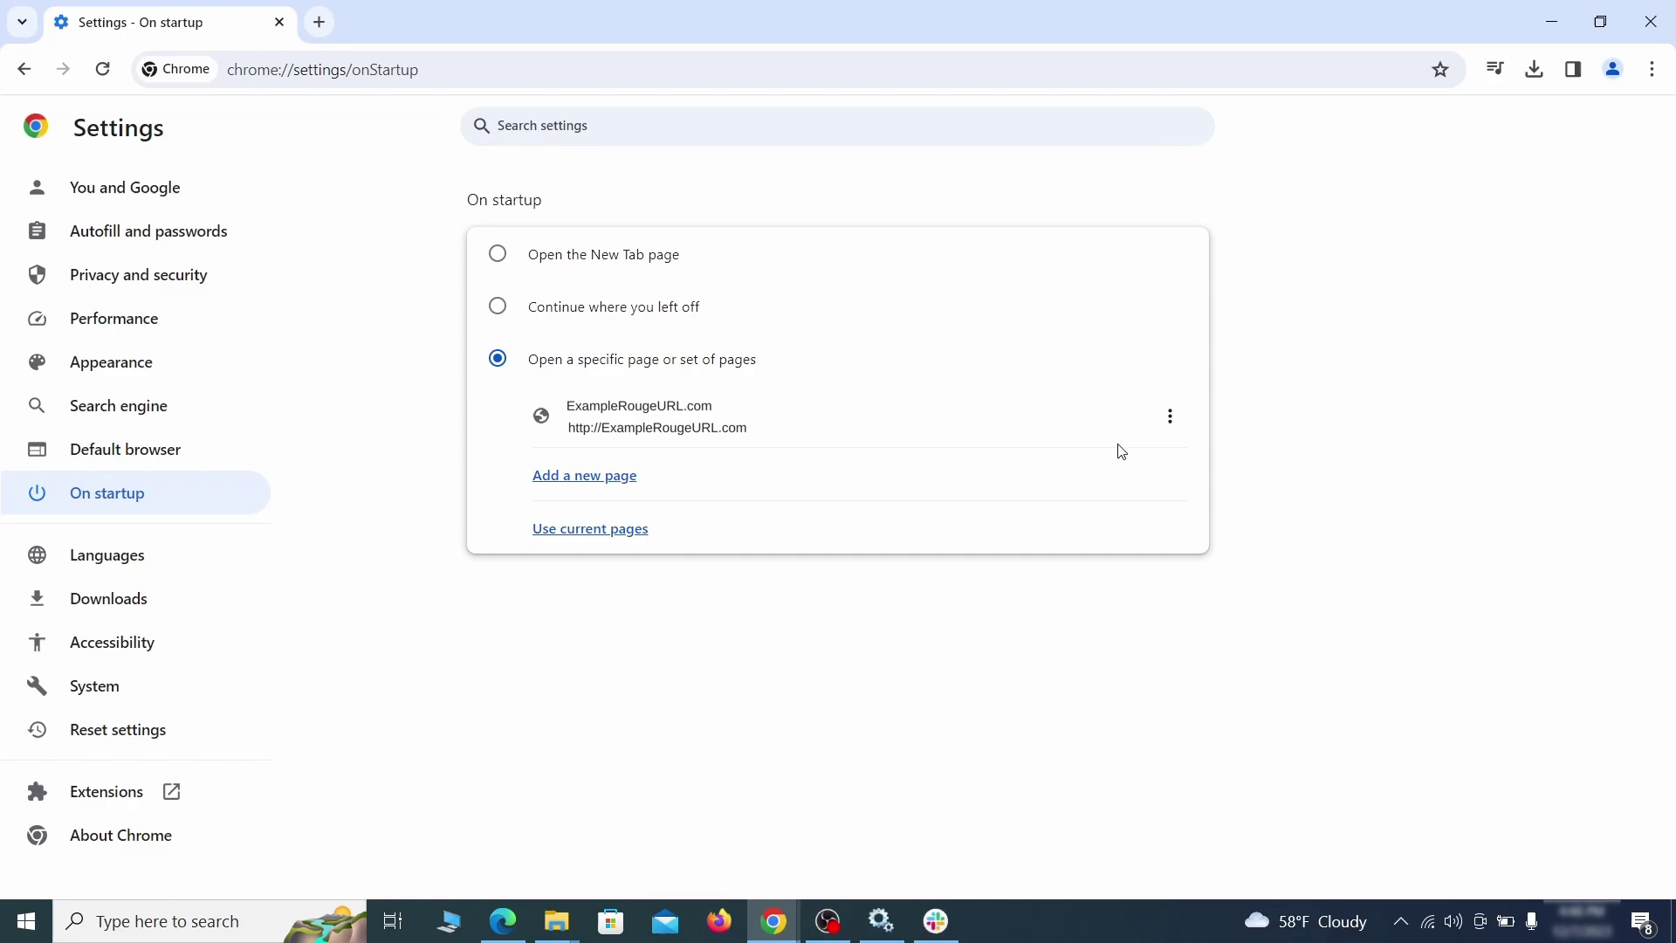
left_click(1171, 417)
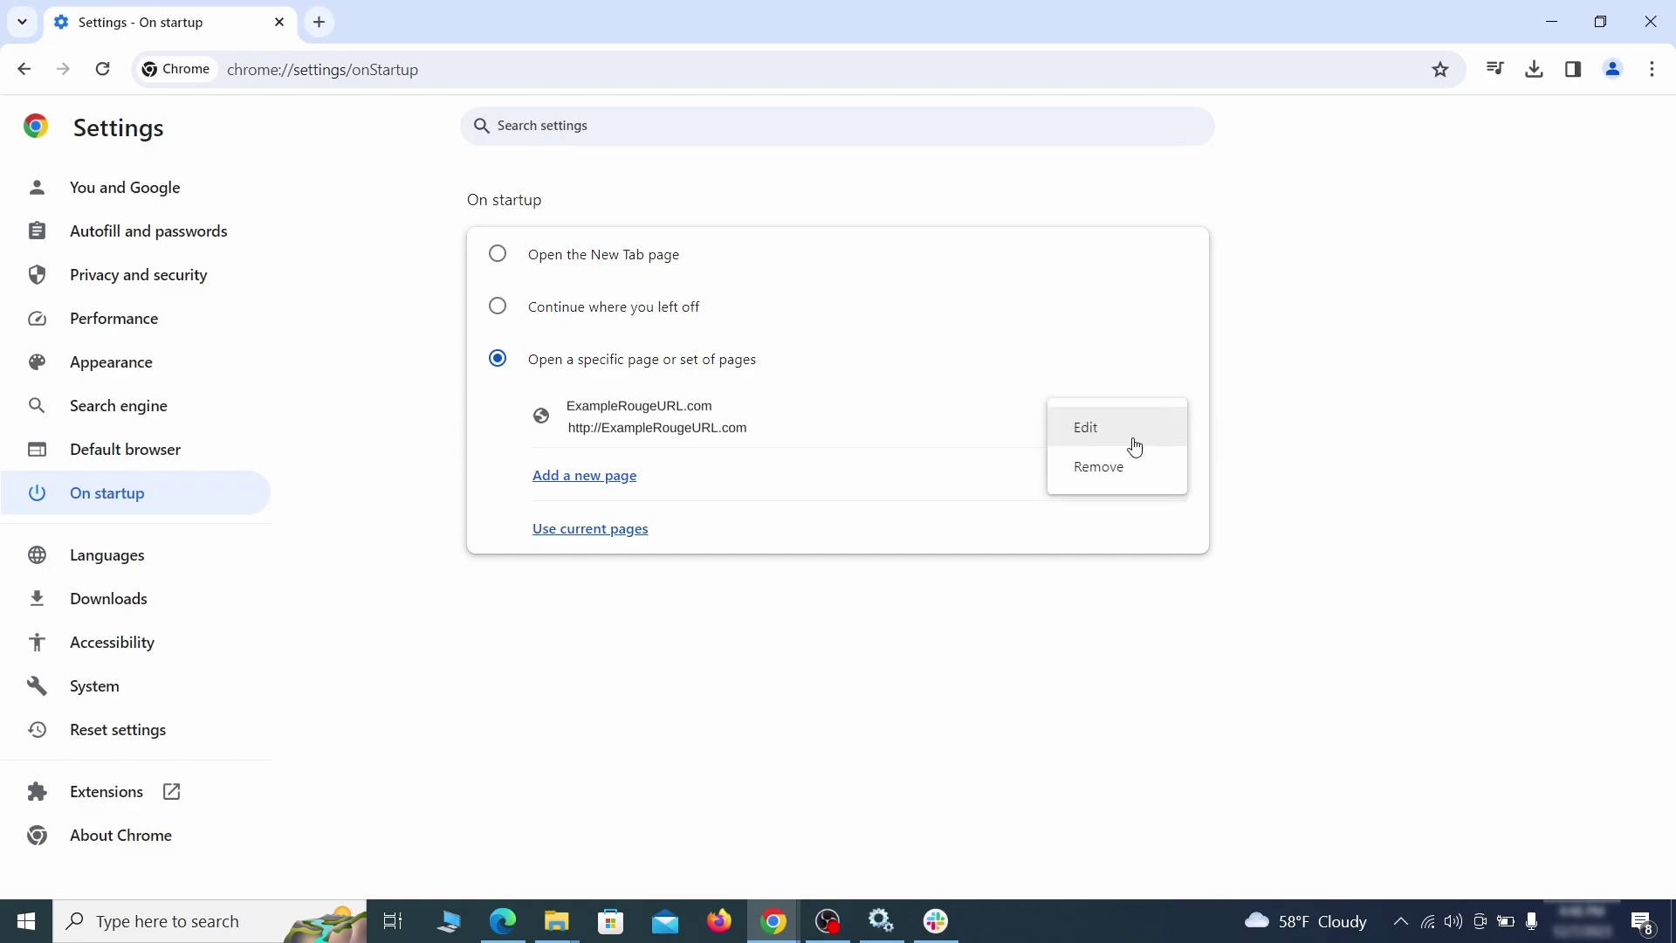
left_click(1119, 469)
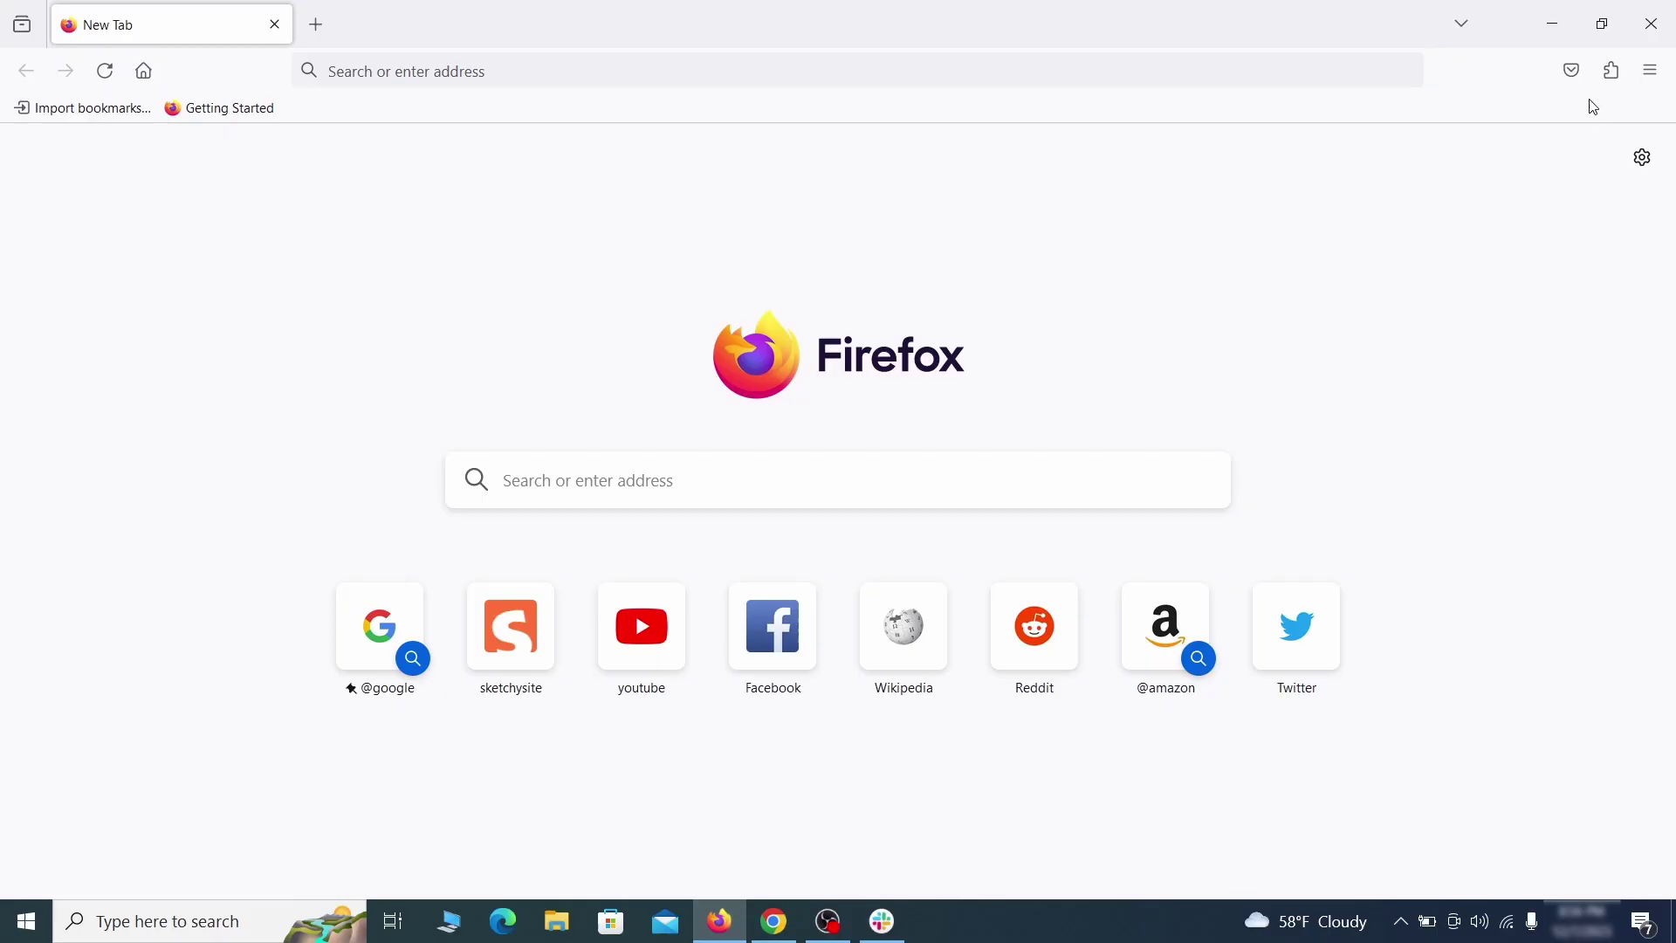
Disable and remove the Contenu+ extension in Firefox's Add-ons Manager, then open Firefox Settings
left_click(1612, 70)
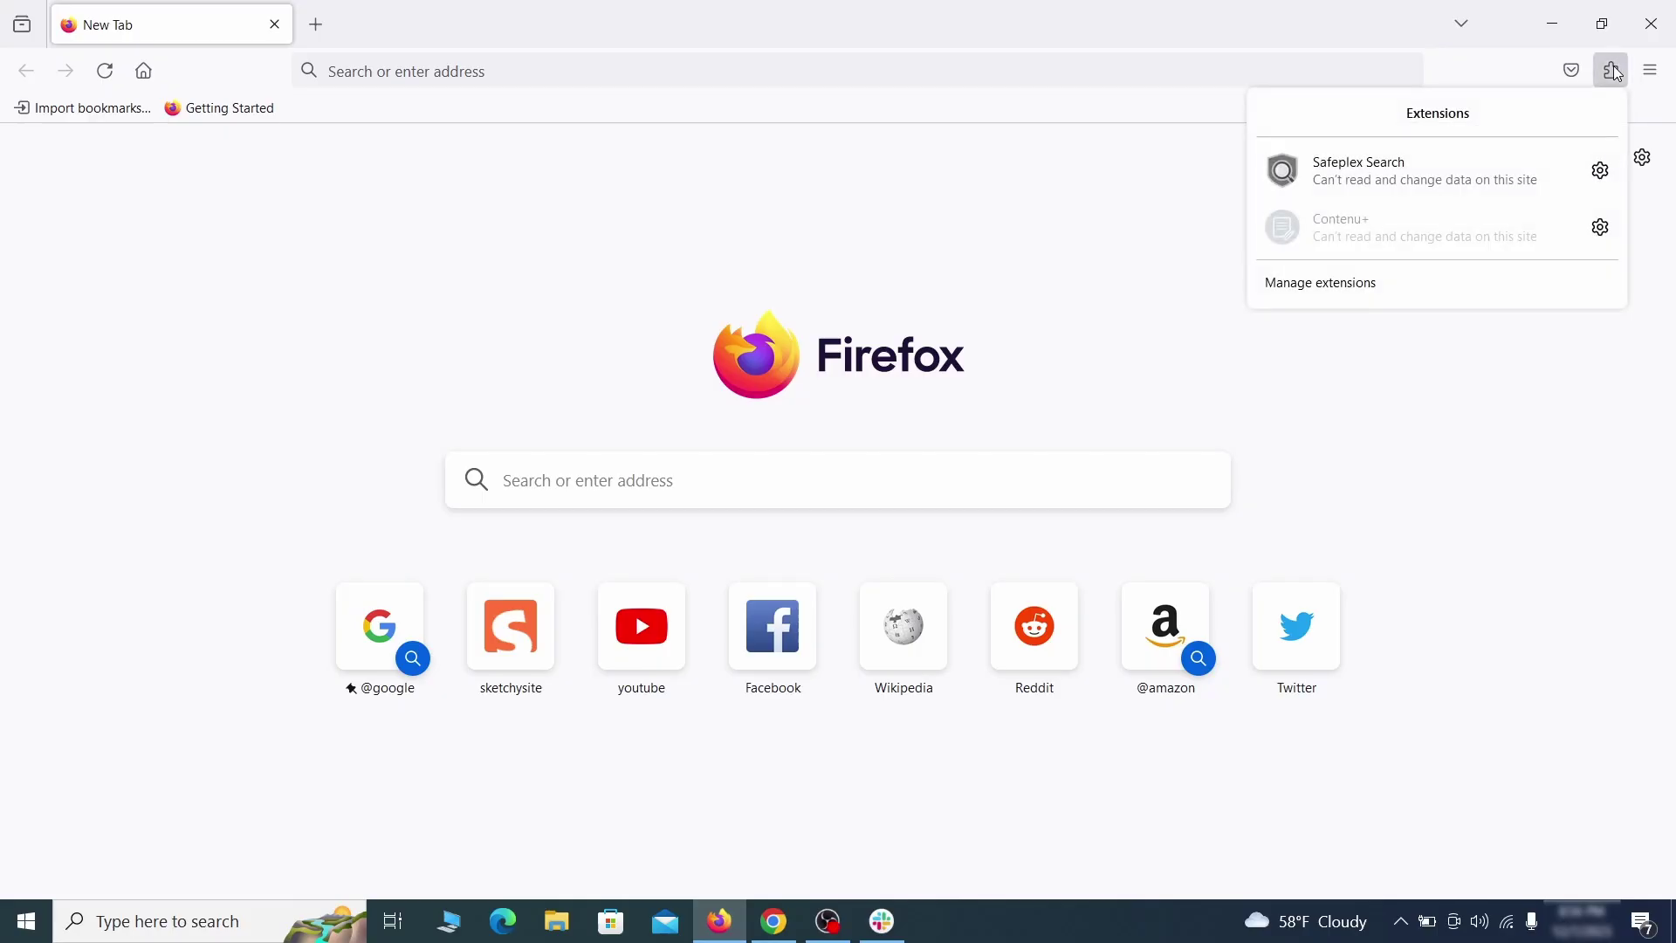
left_click(1409, 286)
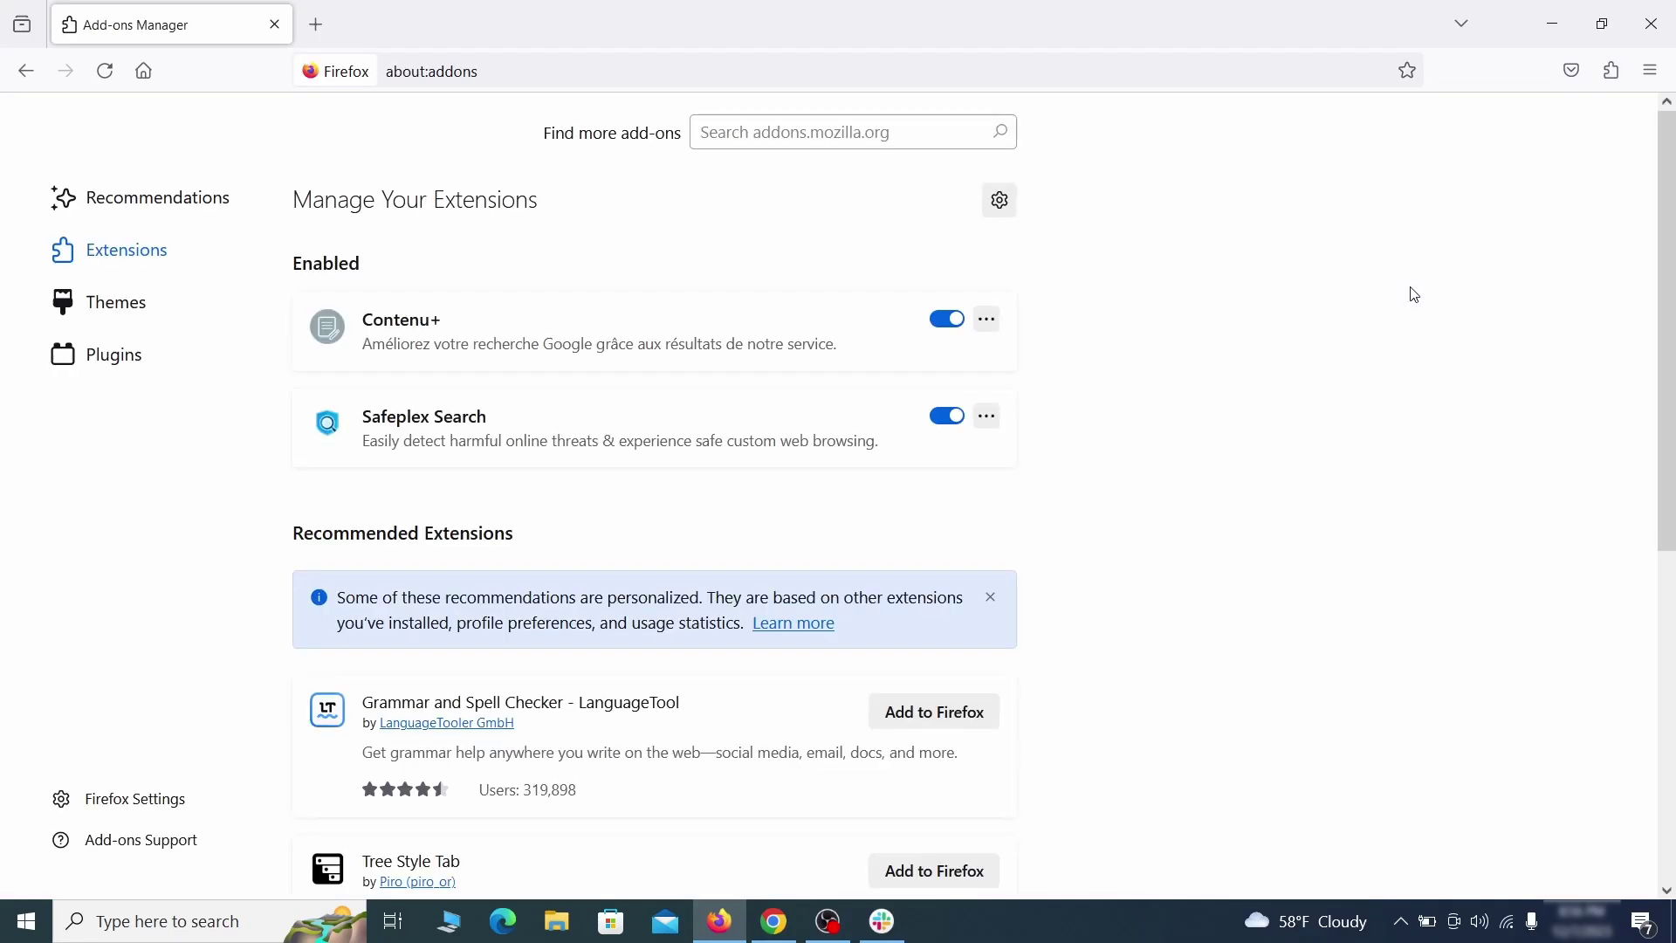
left_click(947, 318)
left_click(988, 319)
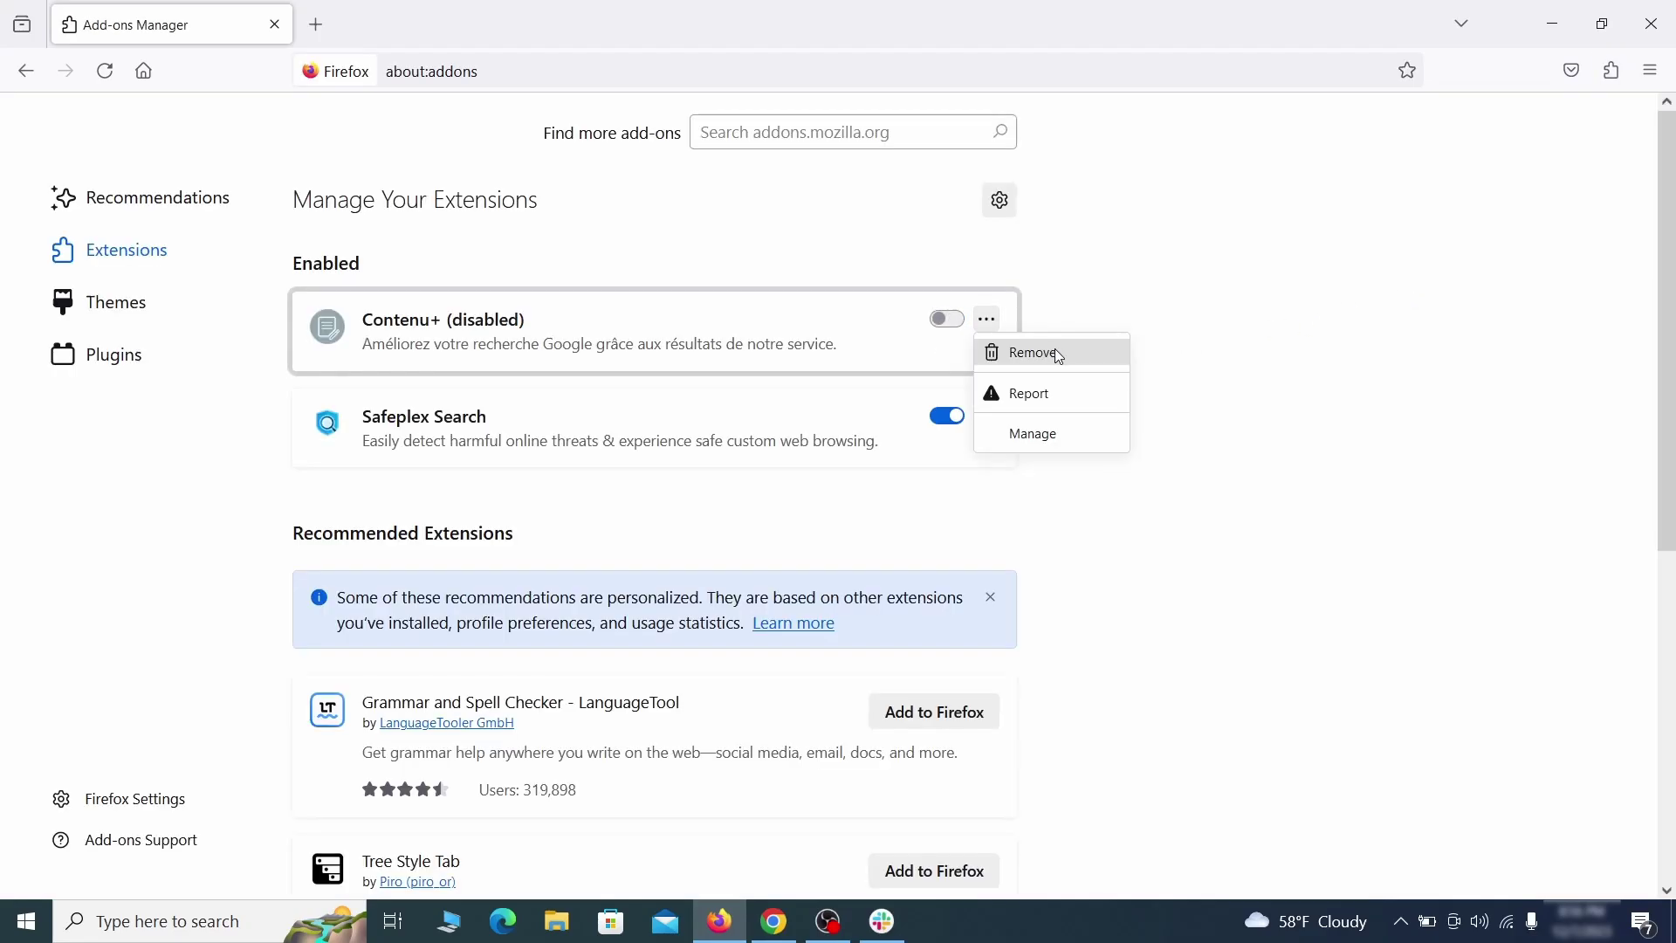
left_click(1059, 354)
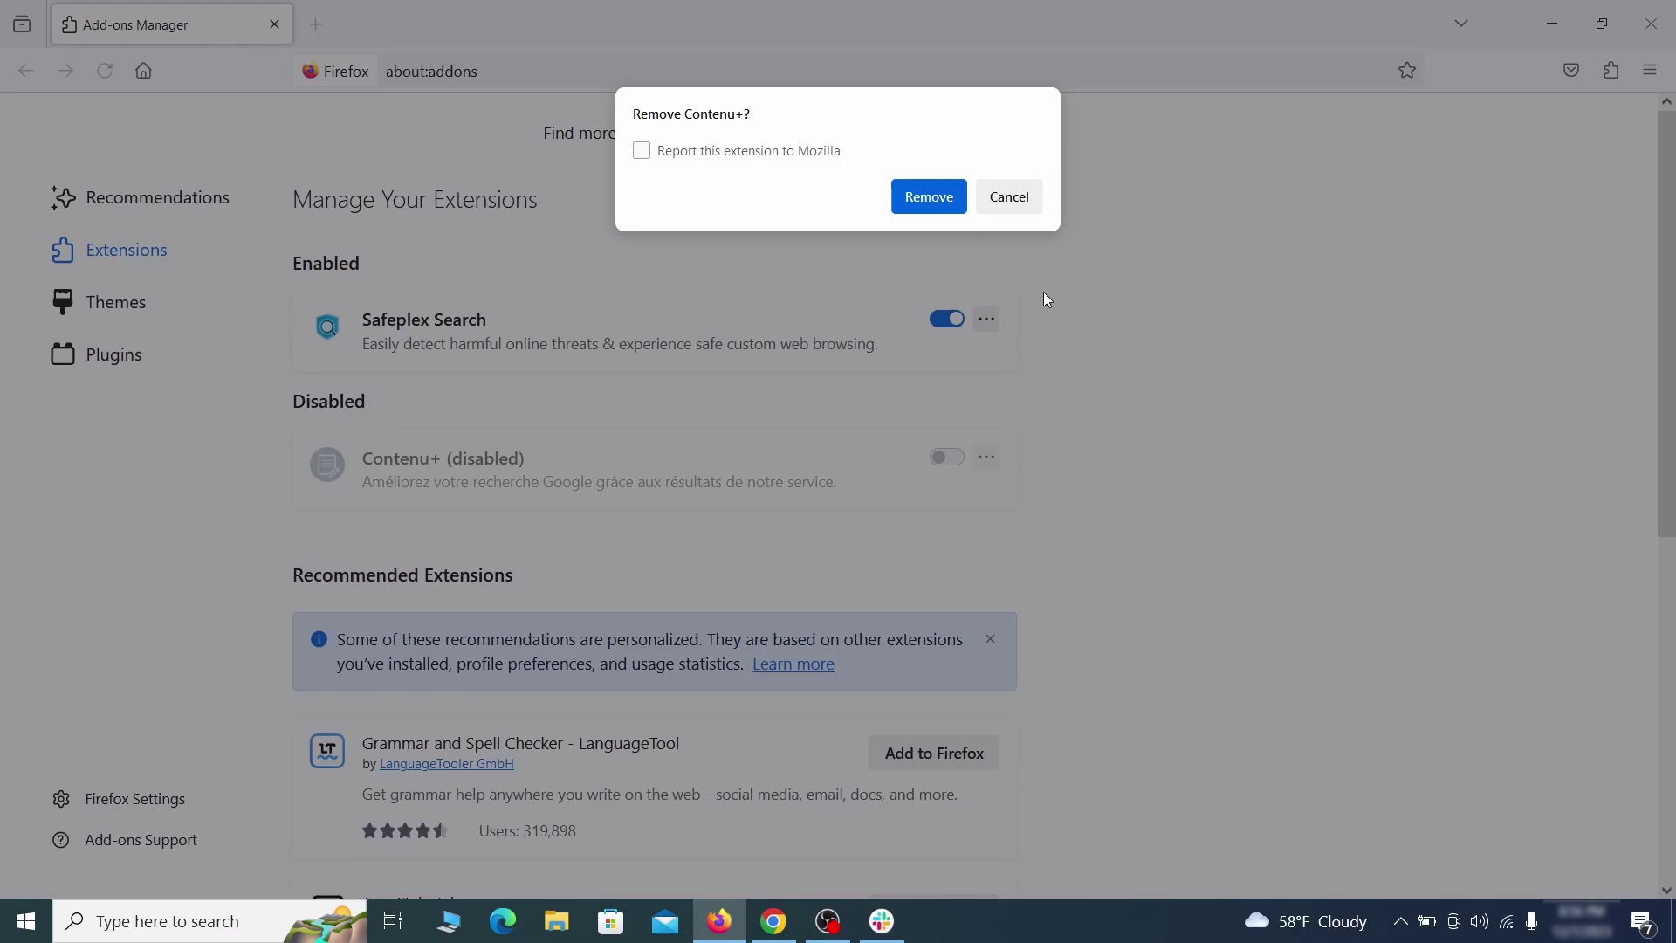
left_click(929, 198)
left_click(1650, 70)
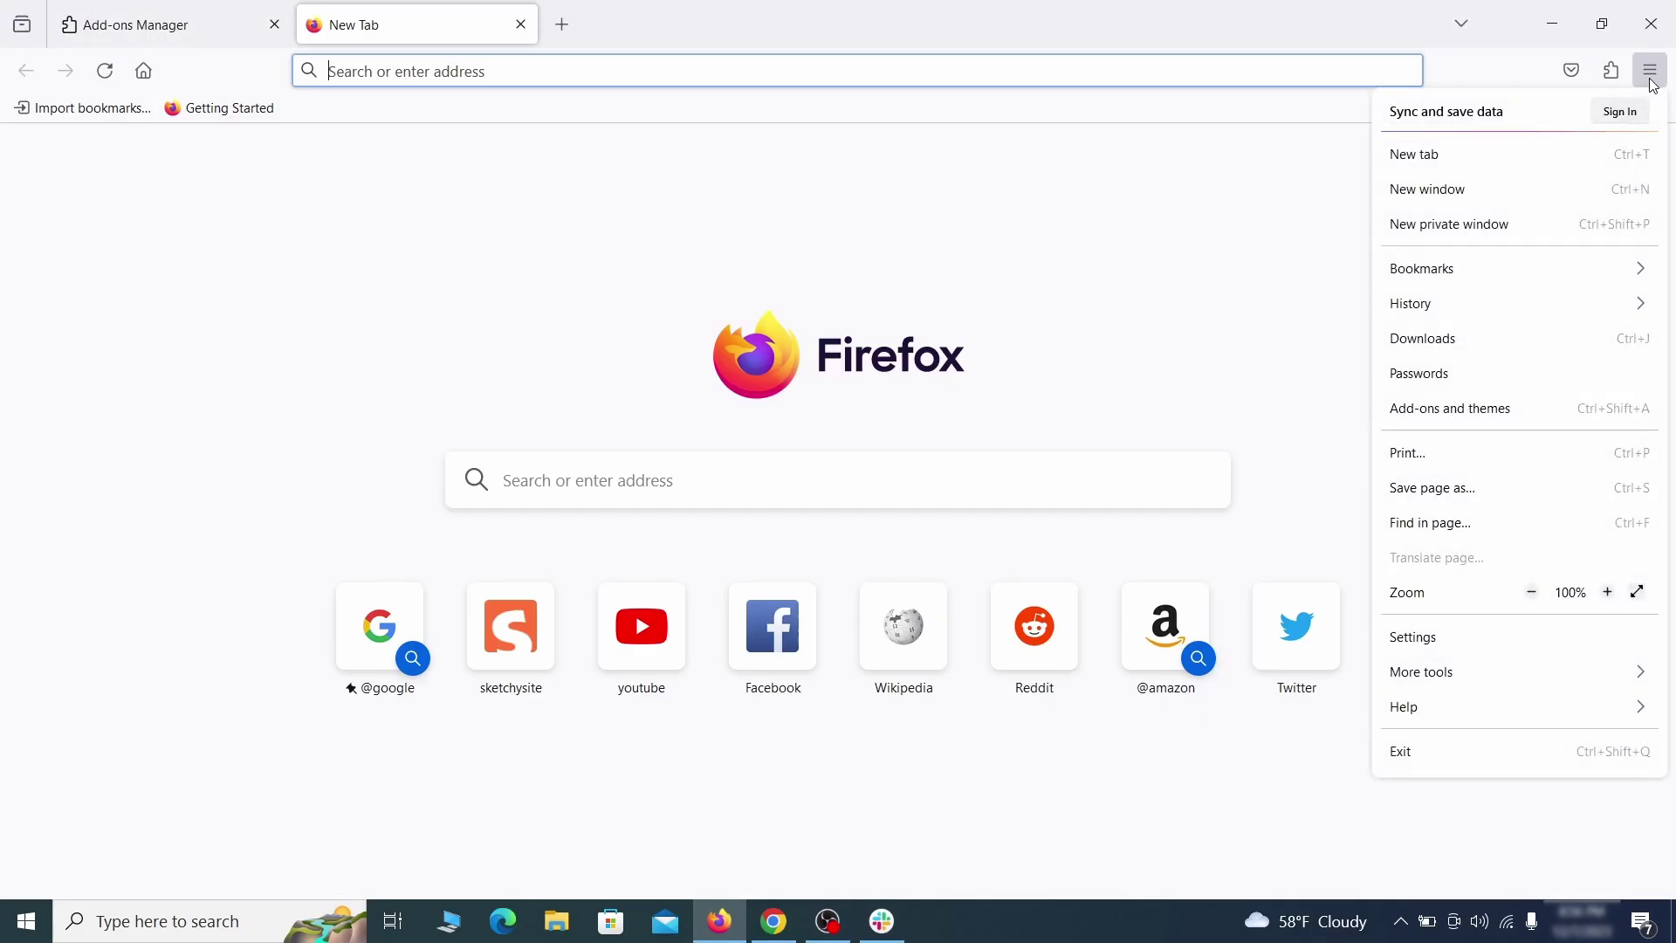
left_click(1450, 638)
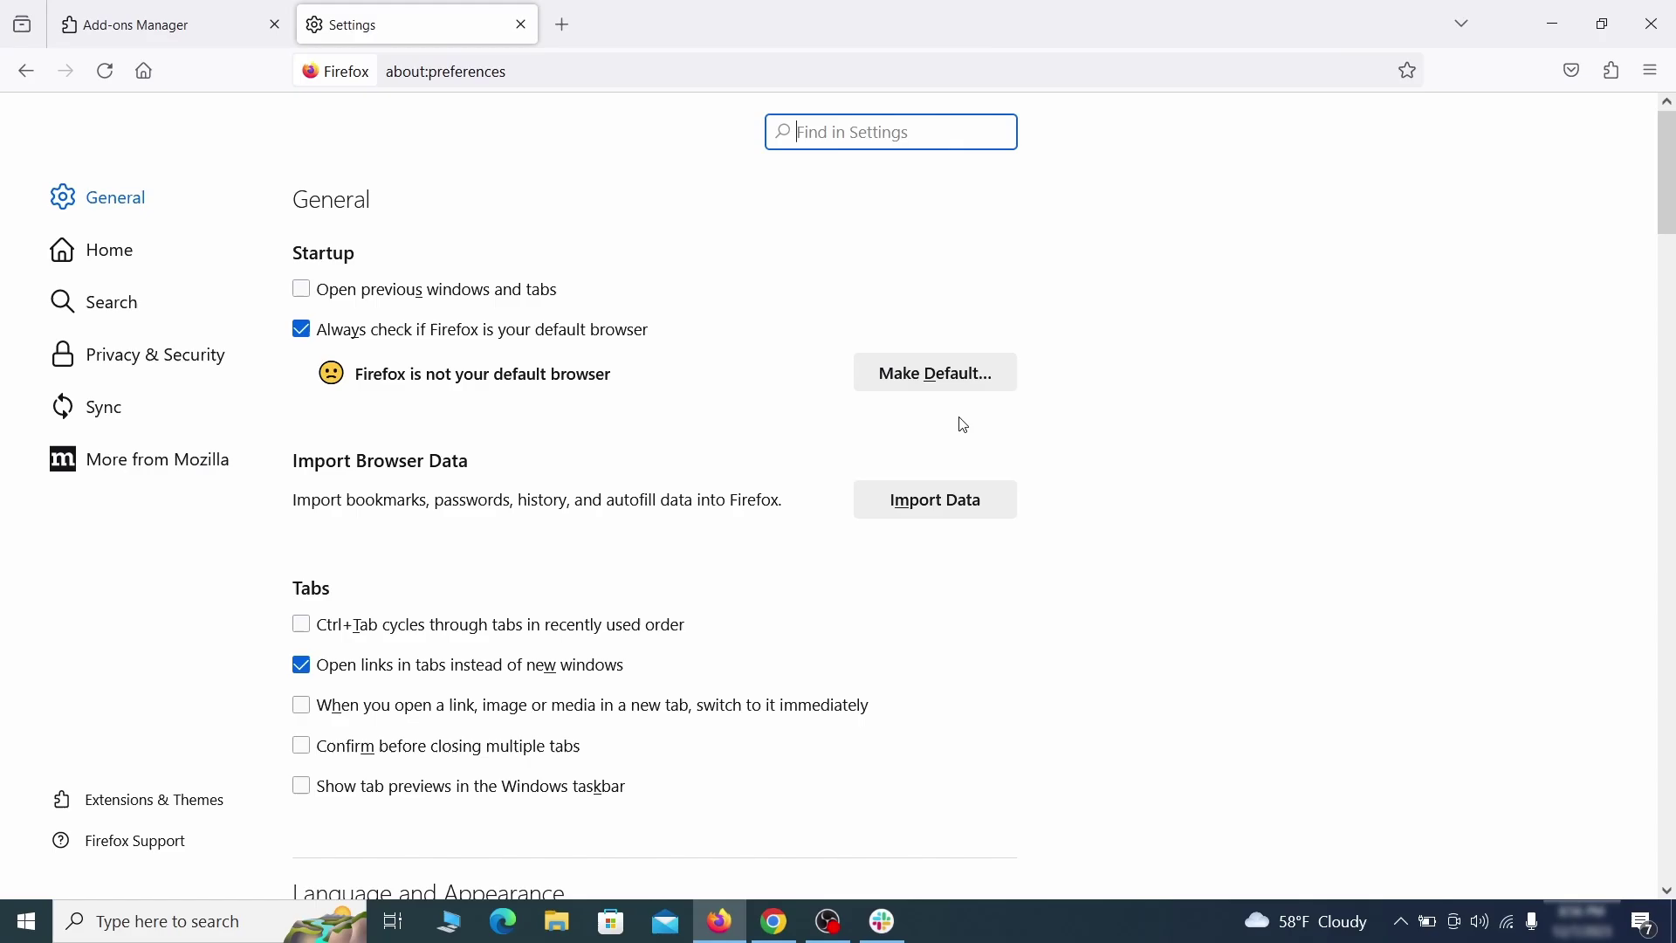
Delete the ExampleRougeURL.com custom homepage address in Firefox's Home settings
left_click(123, 251)
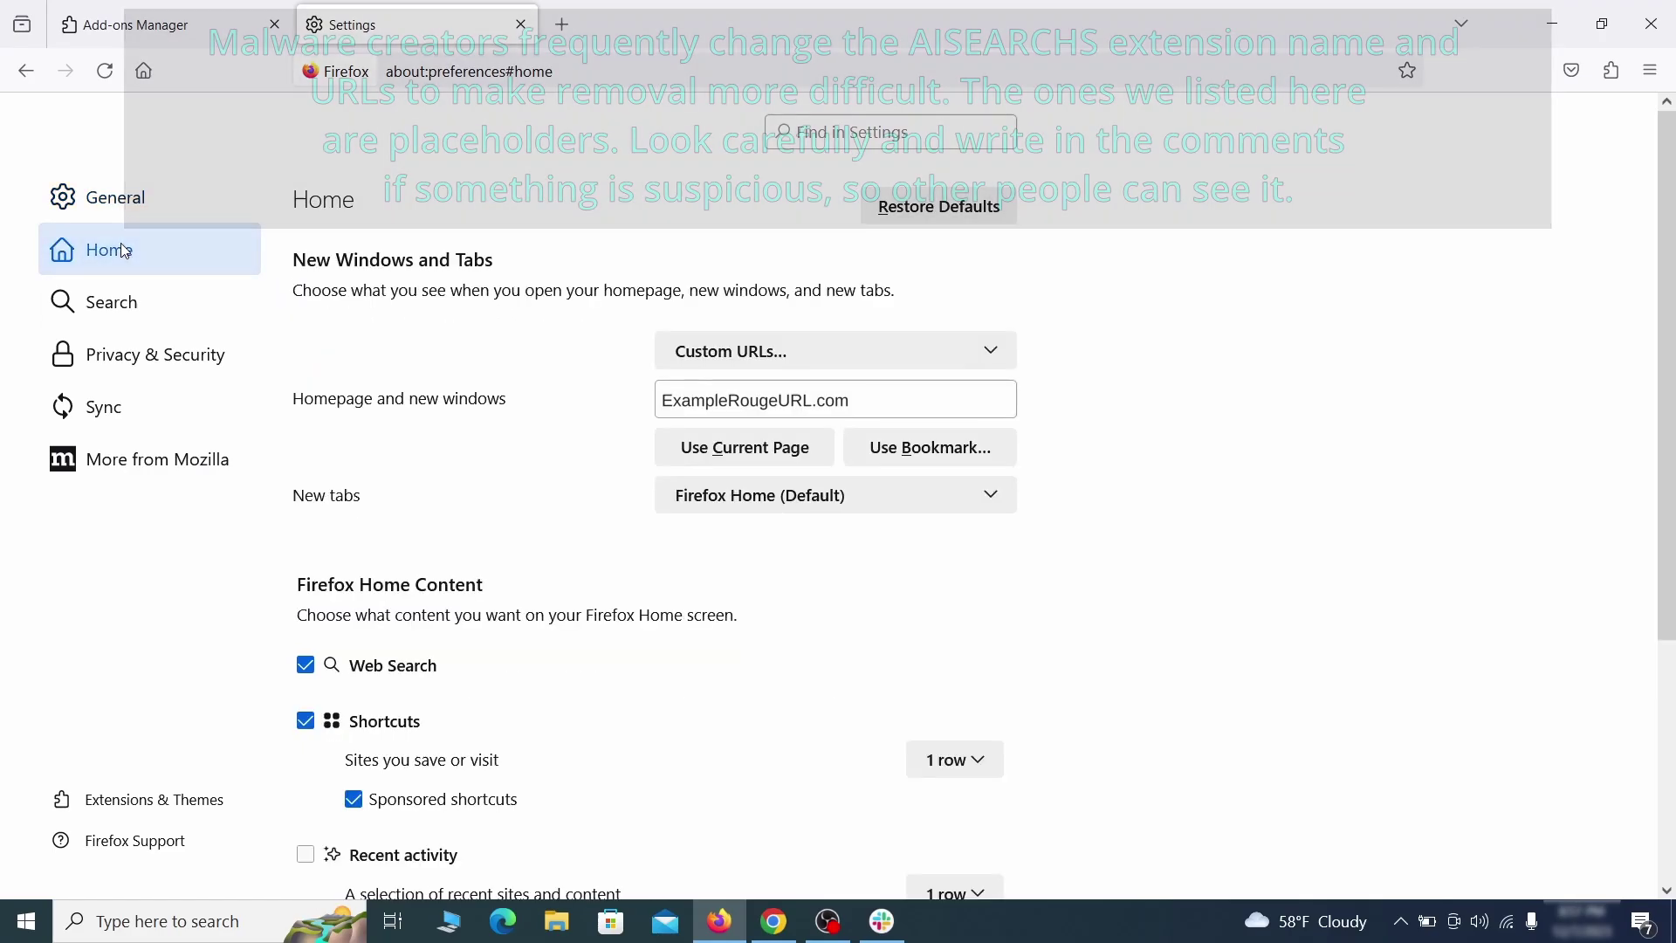
left_click_drag(661, 400, 846, 400)
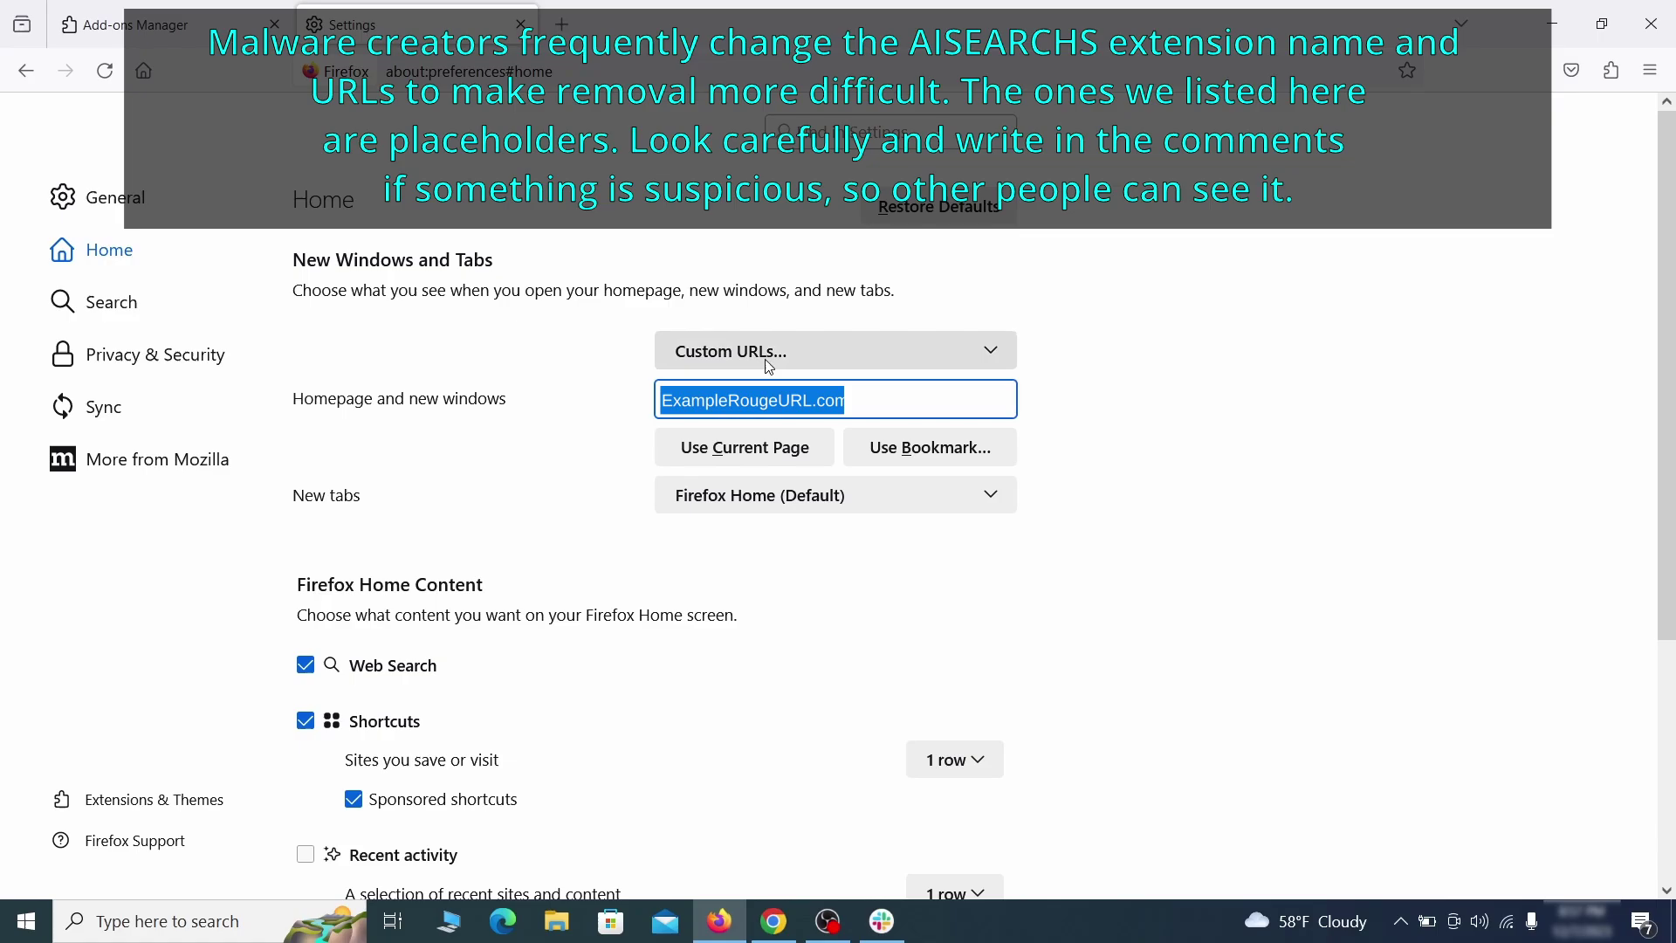
key("BackSpace")
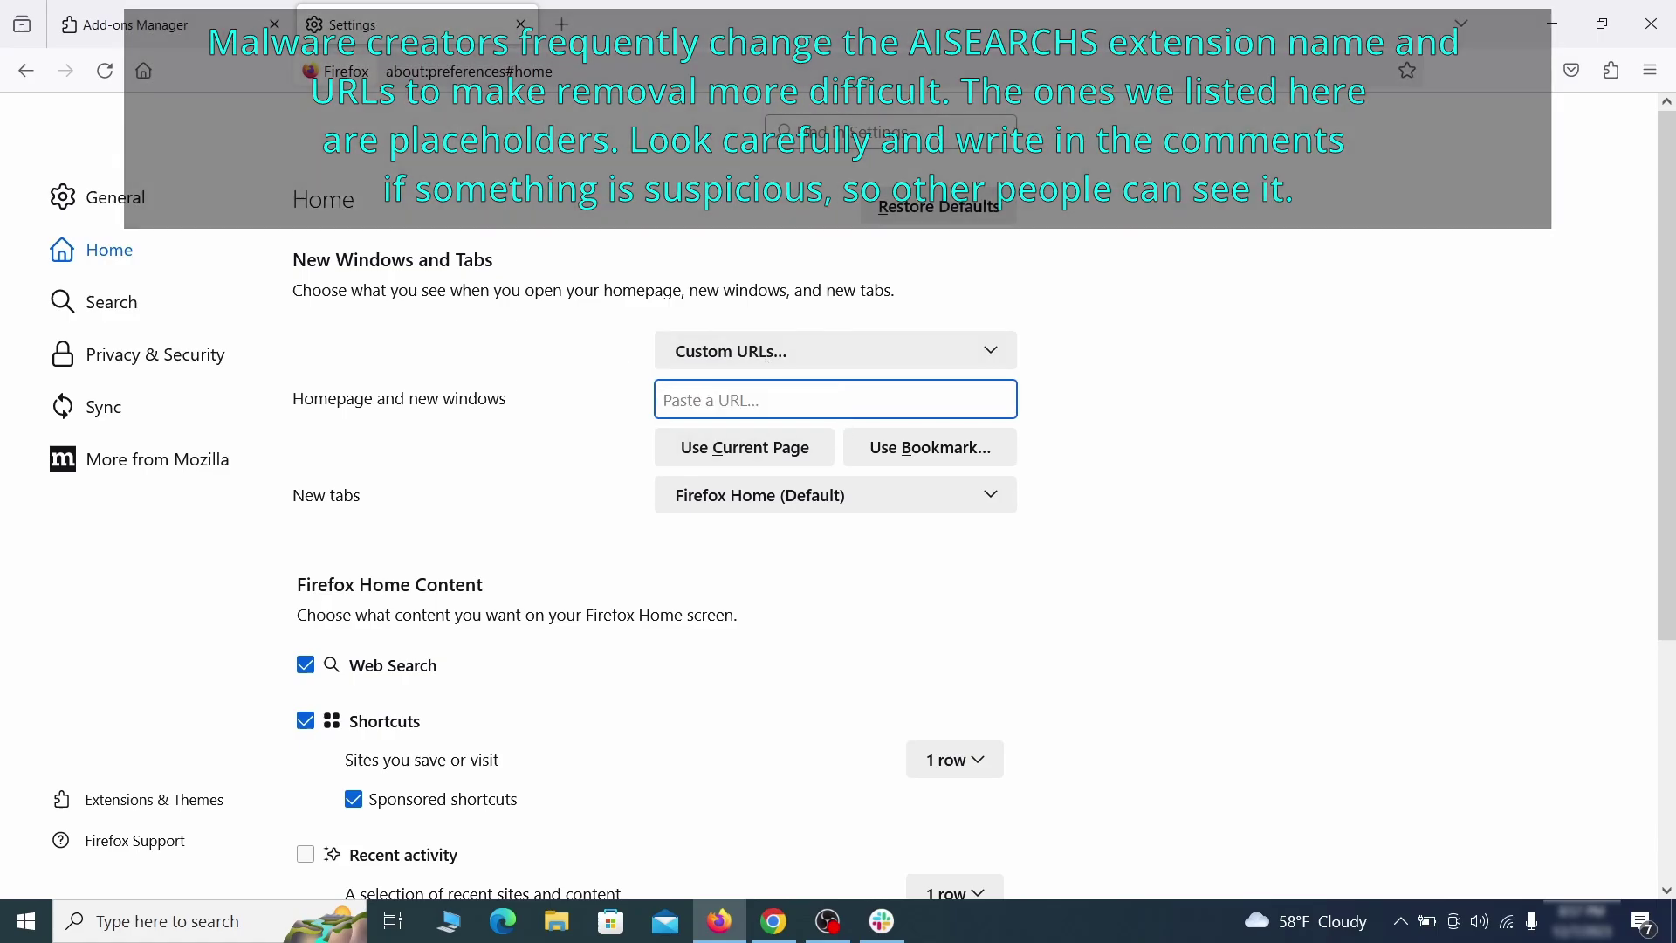
Make Google Firefox's default search engine
left_click(119, 303)
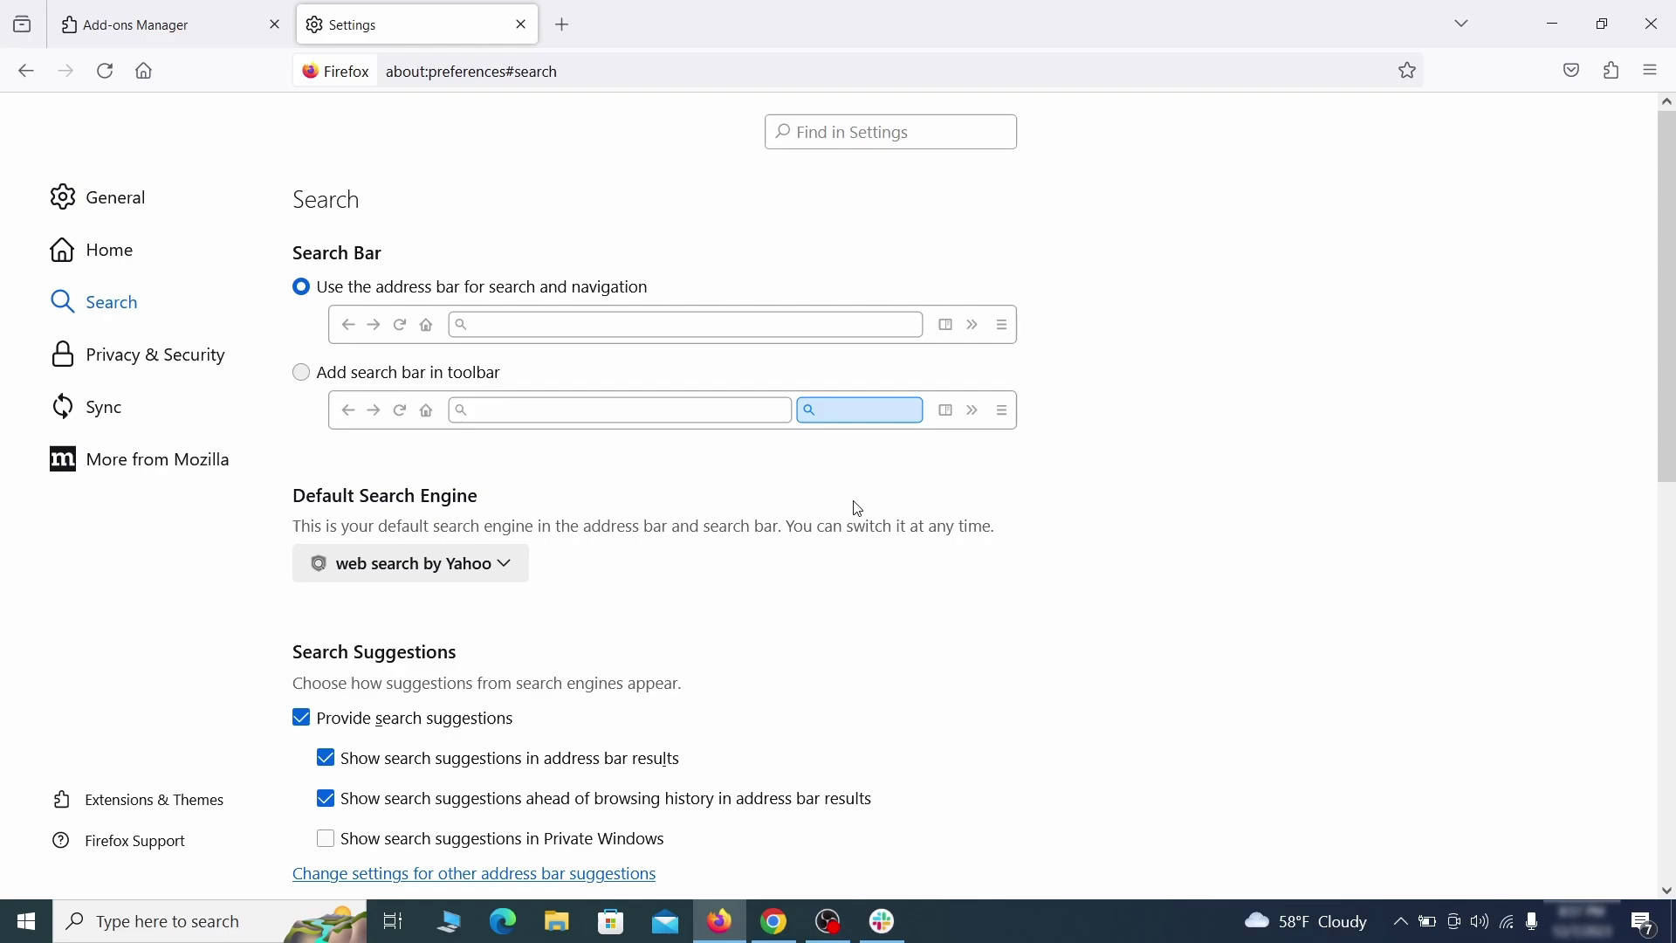
scroll(503, 441, "down", 3)
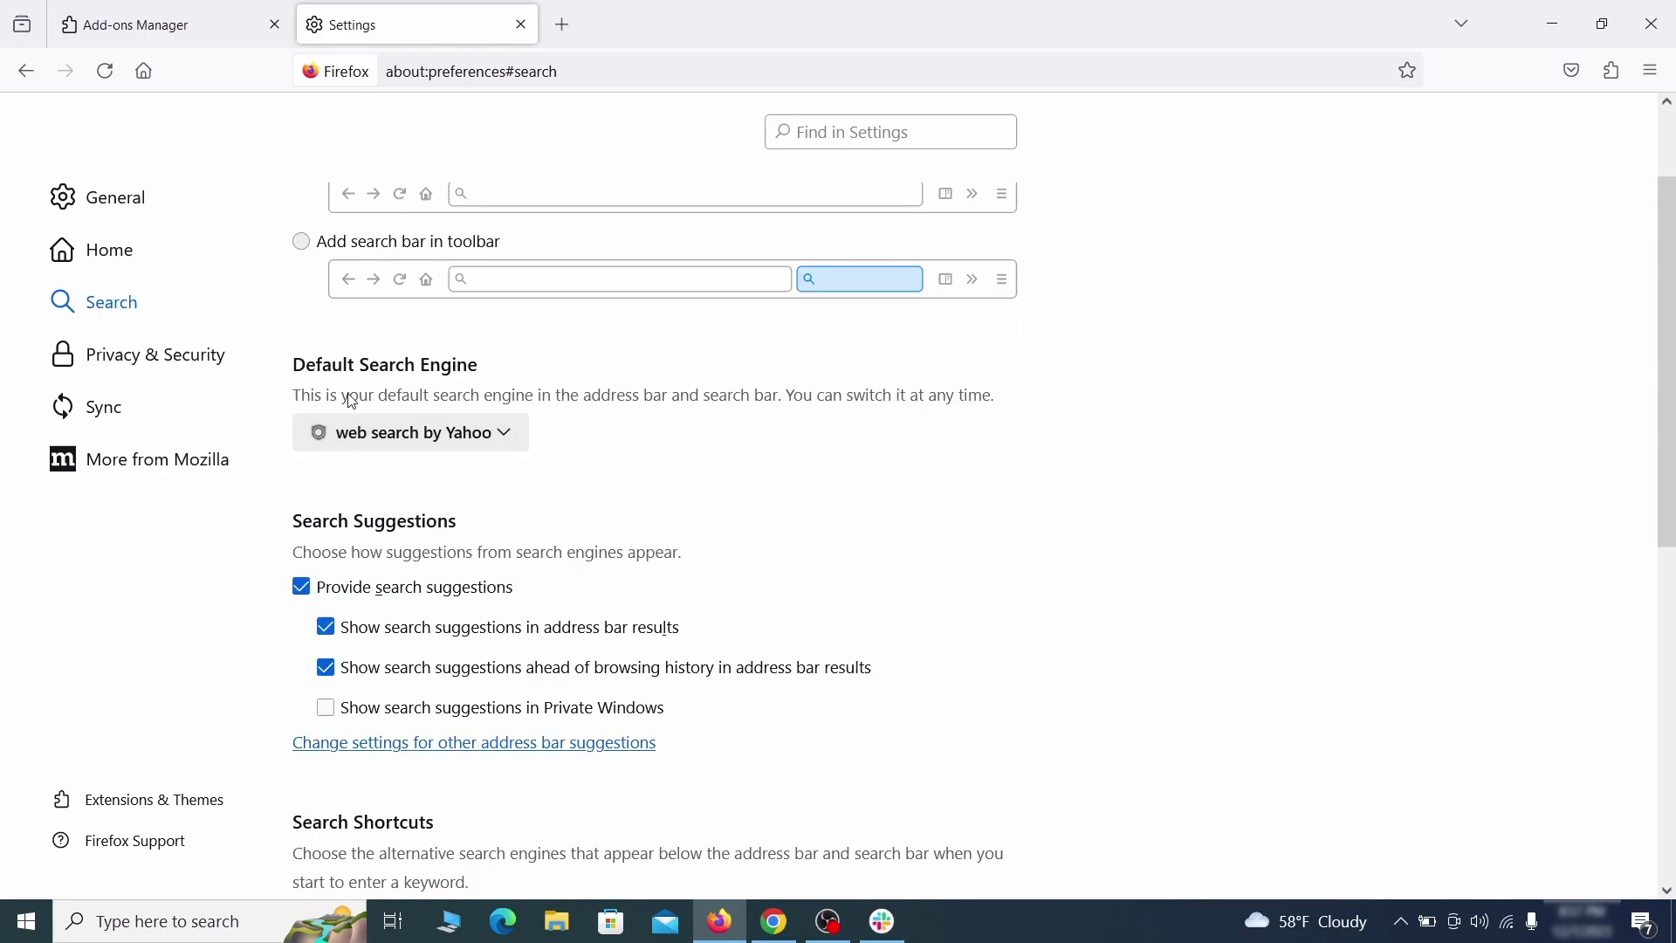
left_click(503, 441)
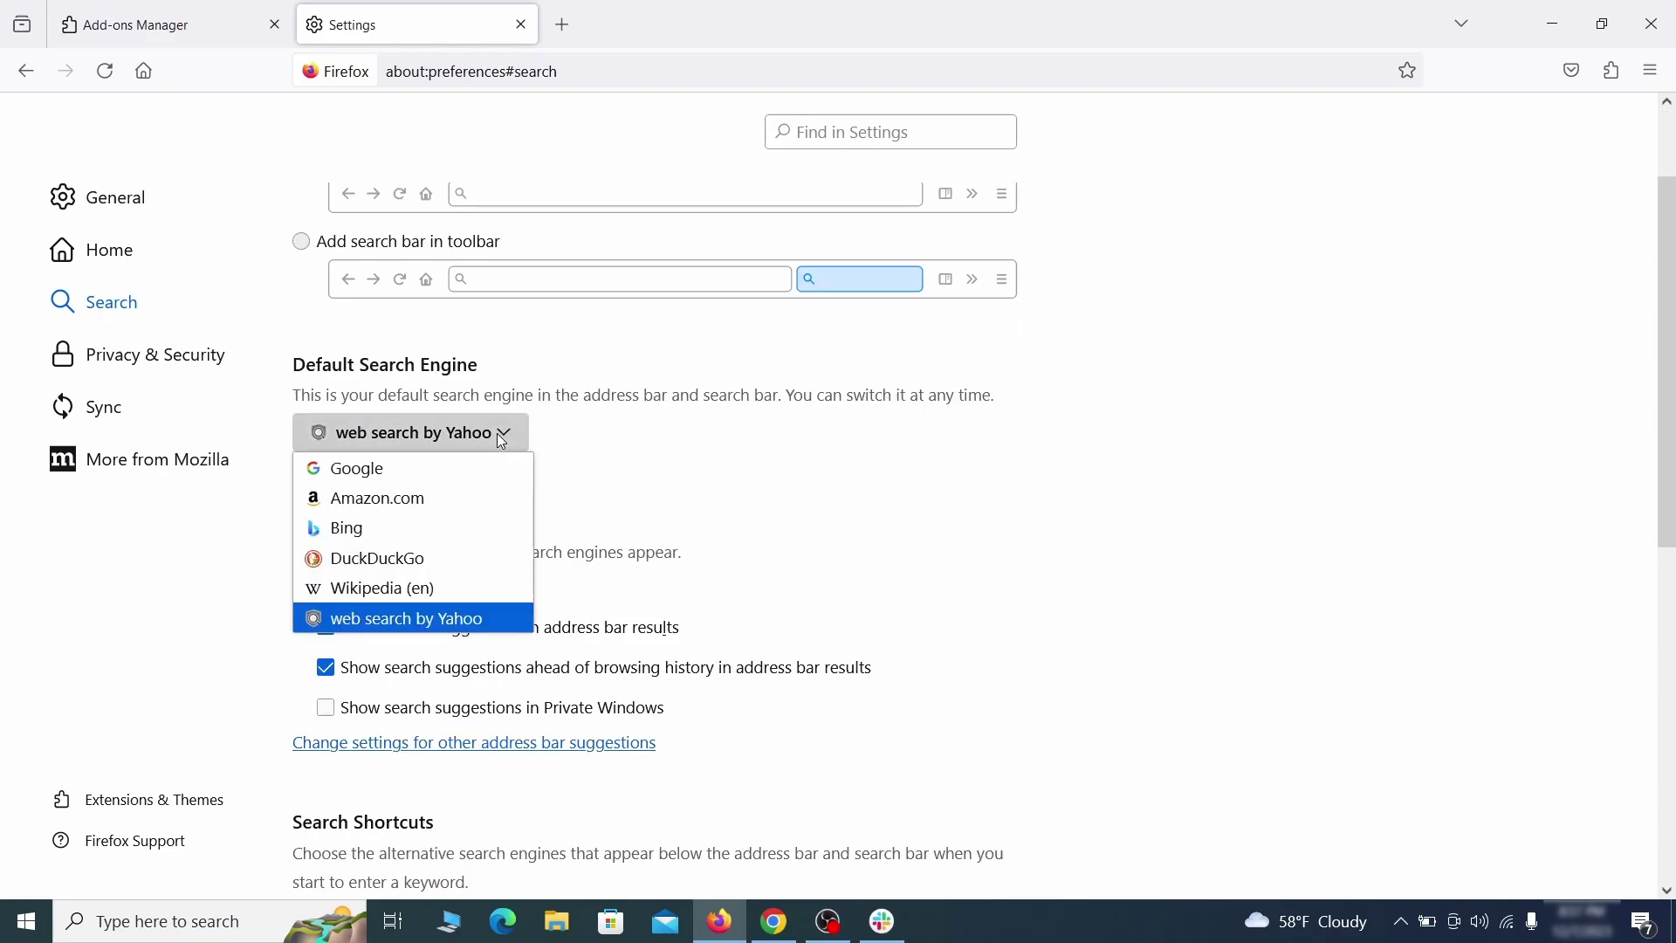
left_click(486, 467)
Remove the 'web search by Yahoo' entry from Firefox's search shortcuts
scroll(785, 489, "down", 5)
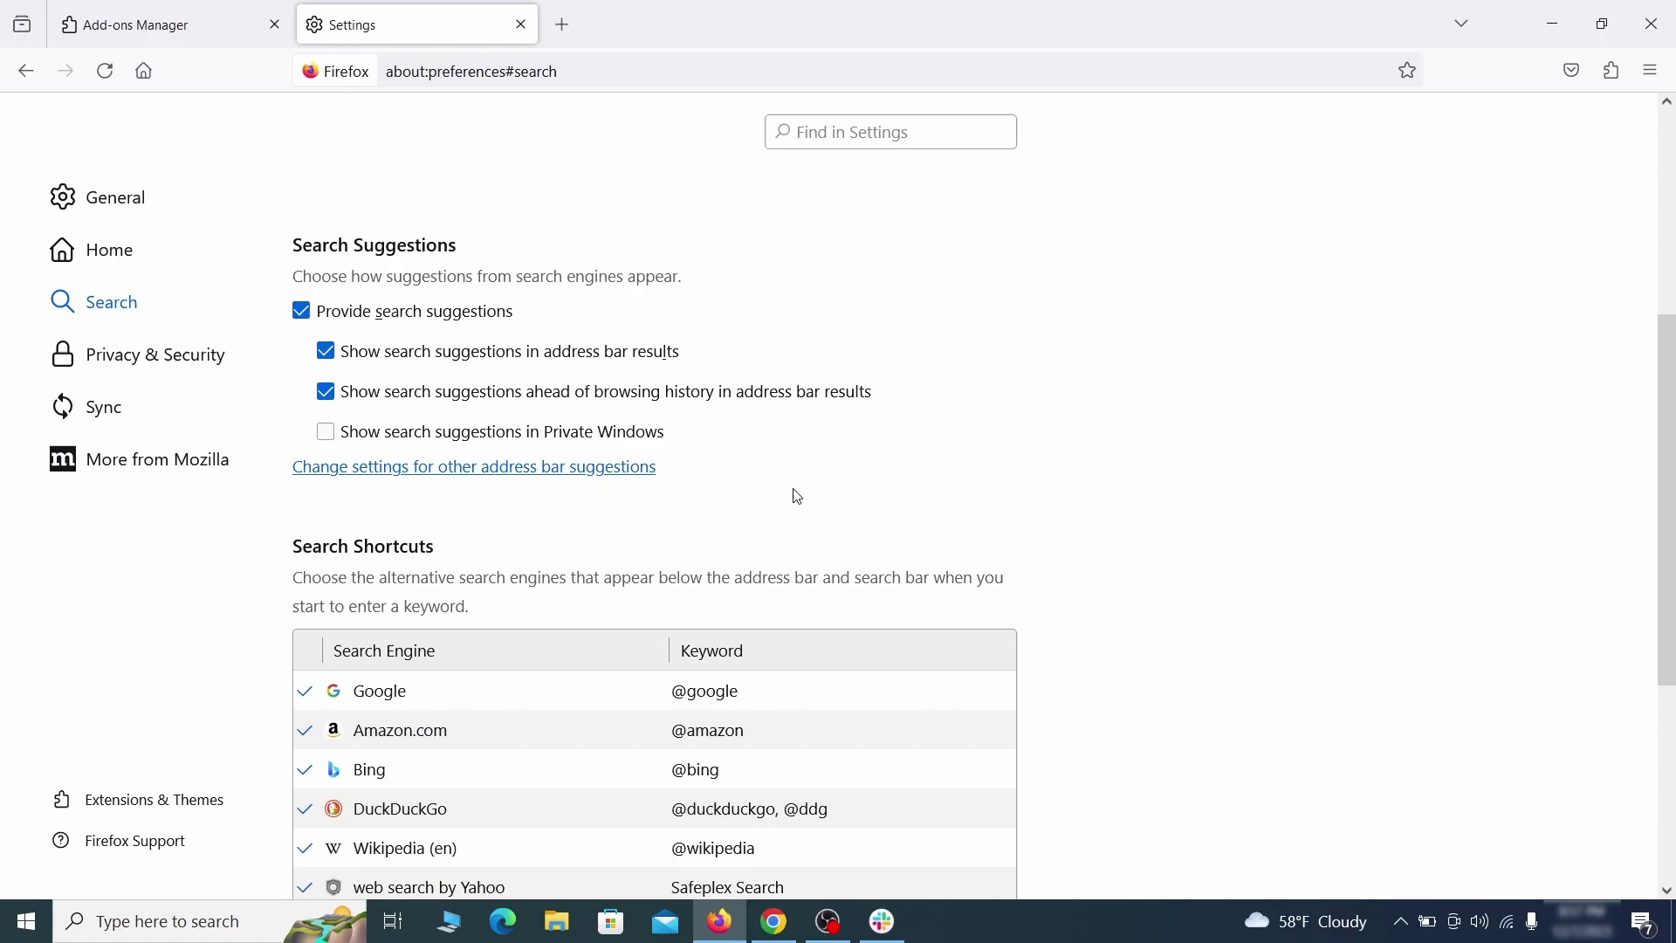
scroll(919, 442, "down", 3)
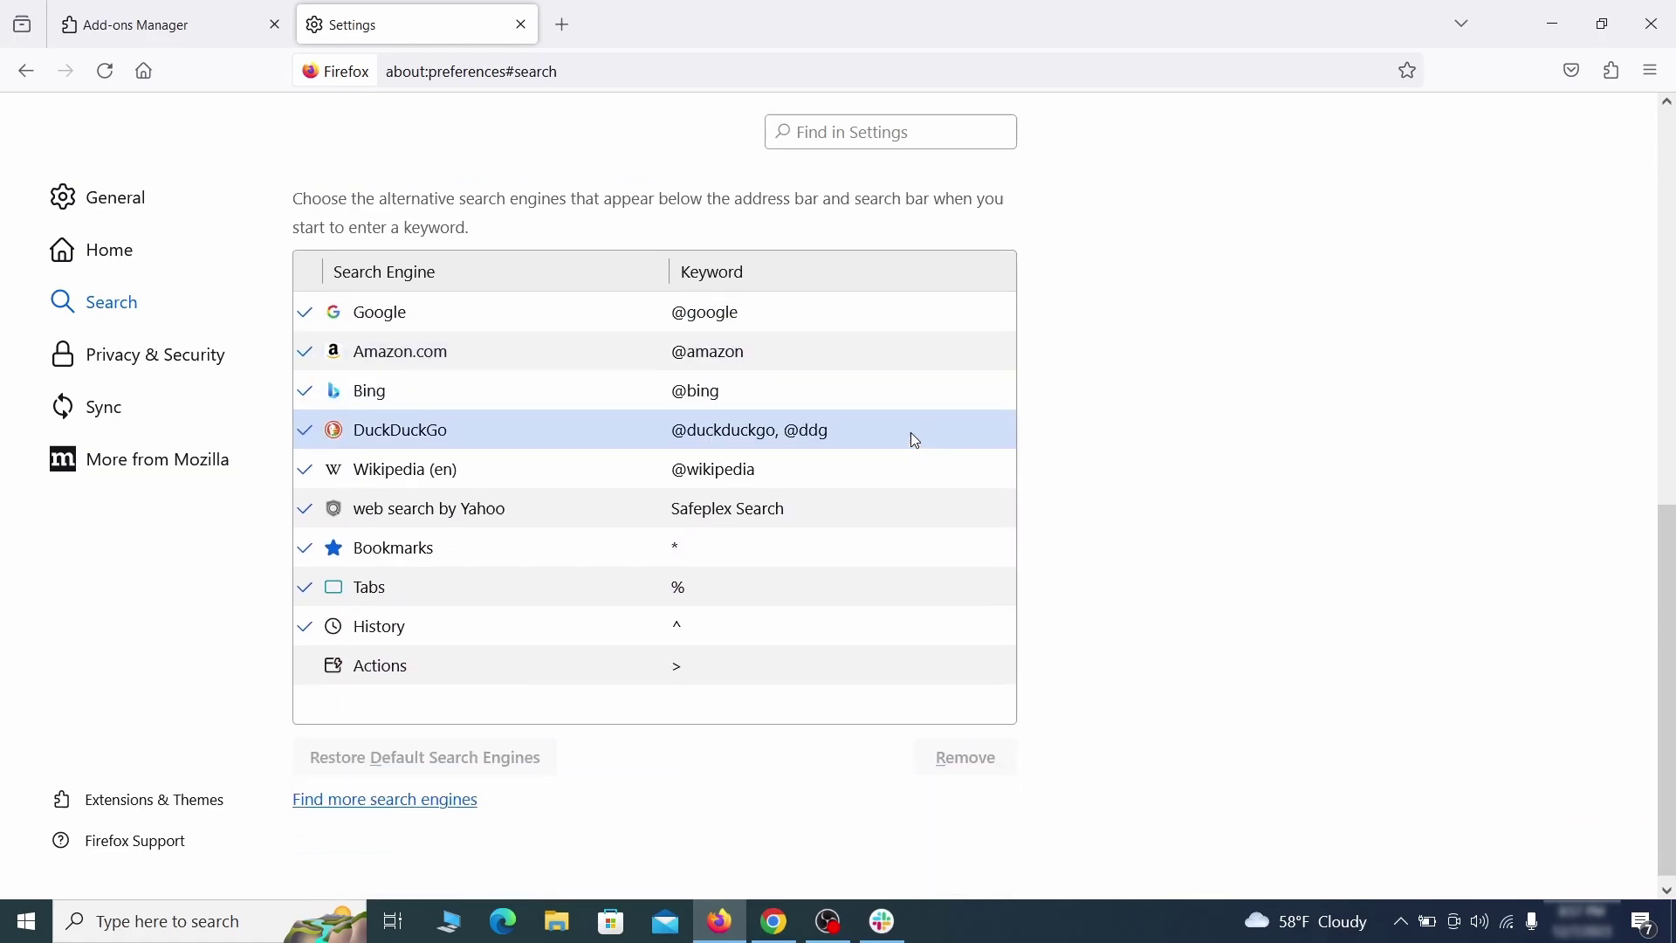
left_click(833, 520)
left_click(1002, 777)
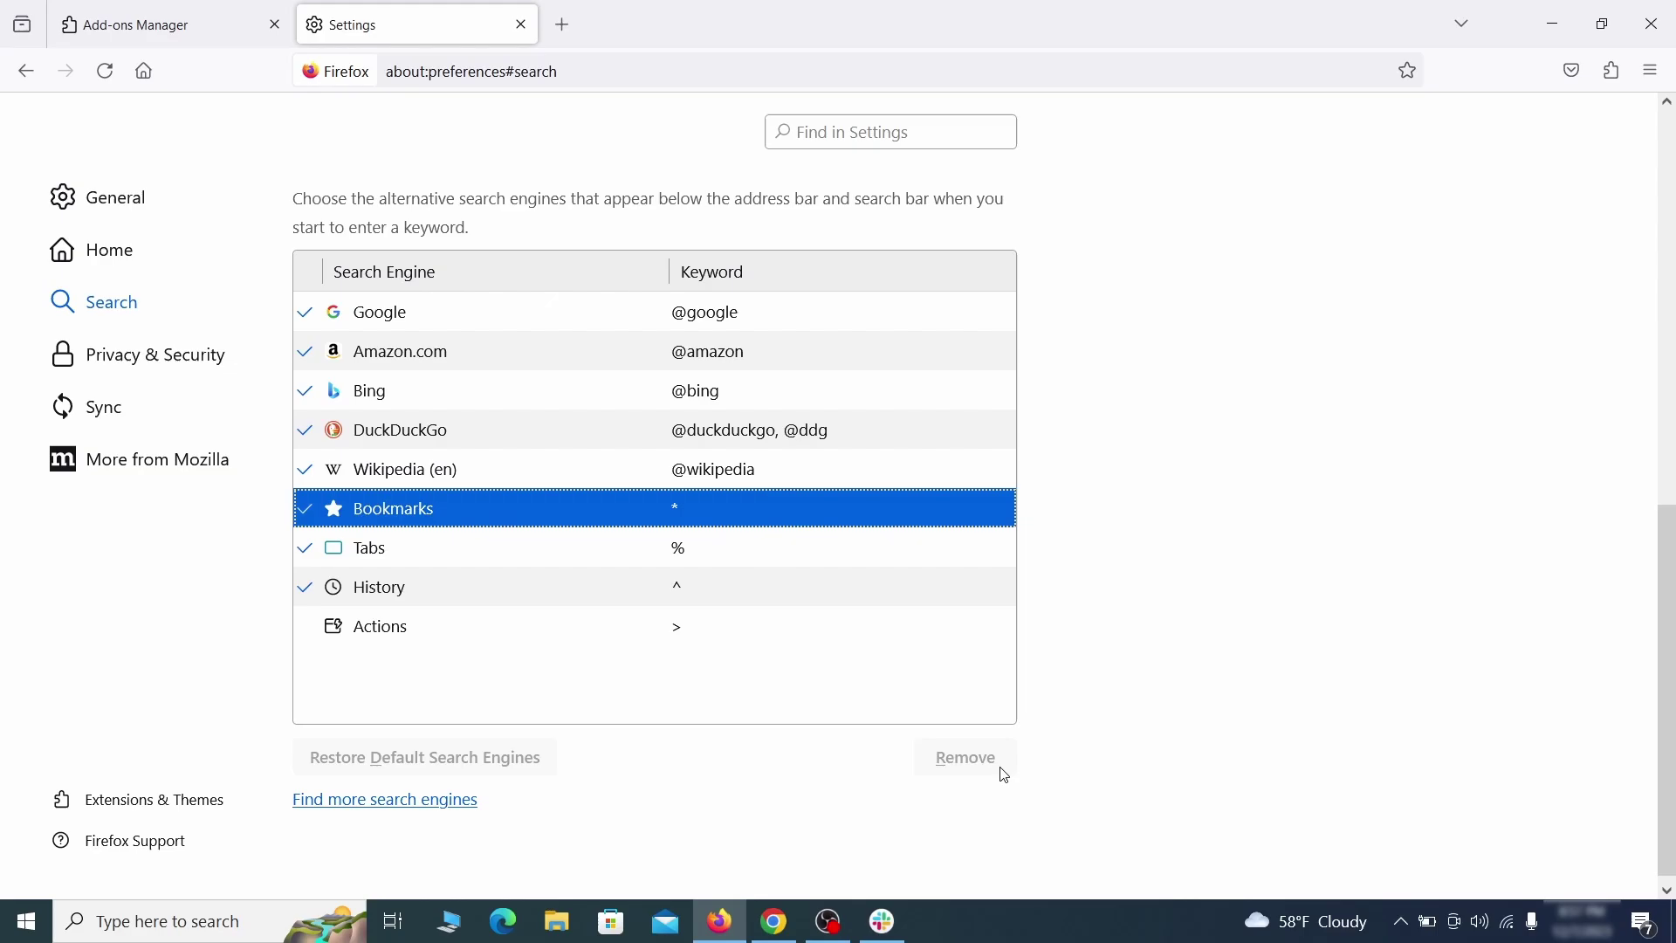
Clear all of Firefox's cookies, site data and cached web content
scroll(777, 541, "up", 3)
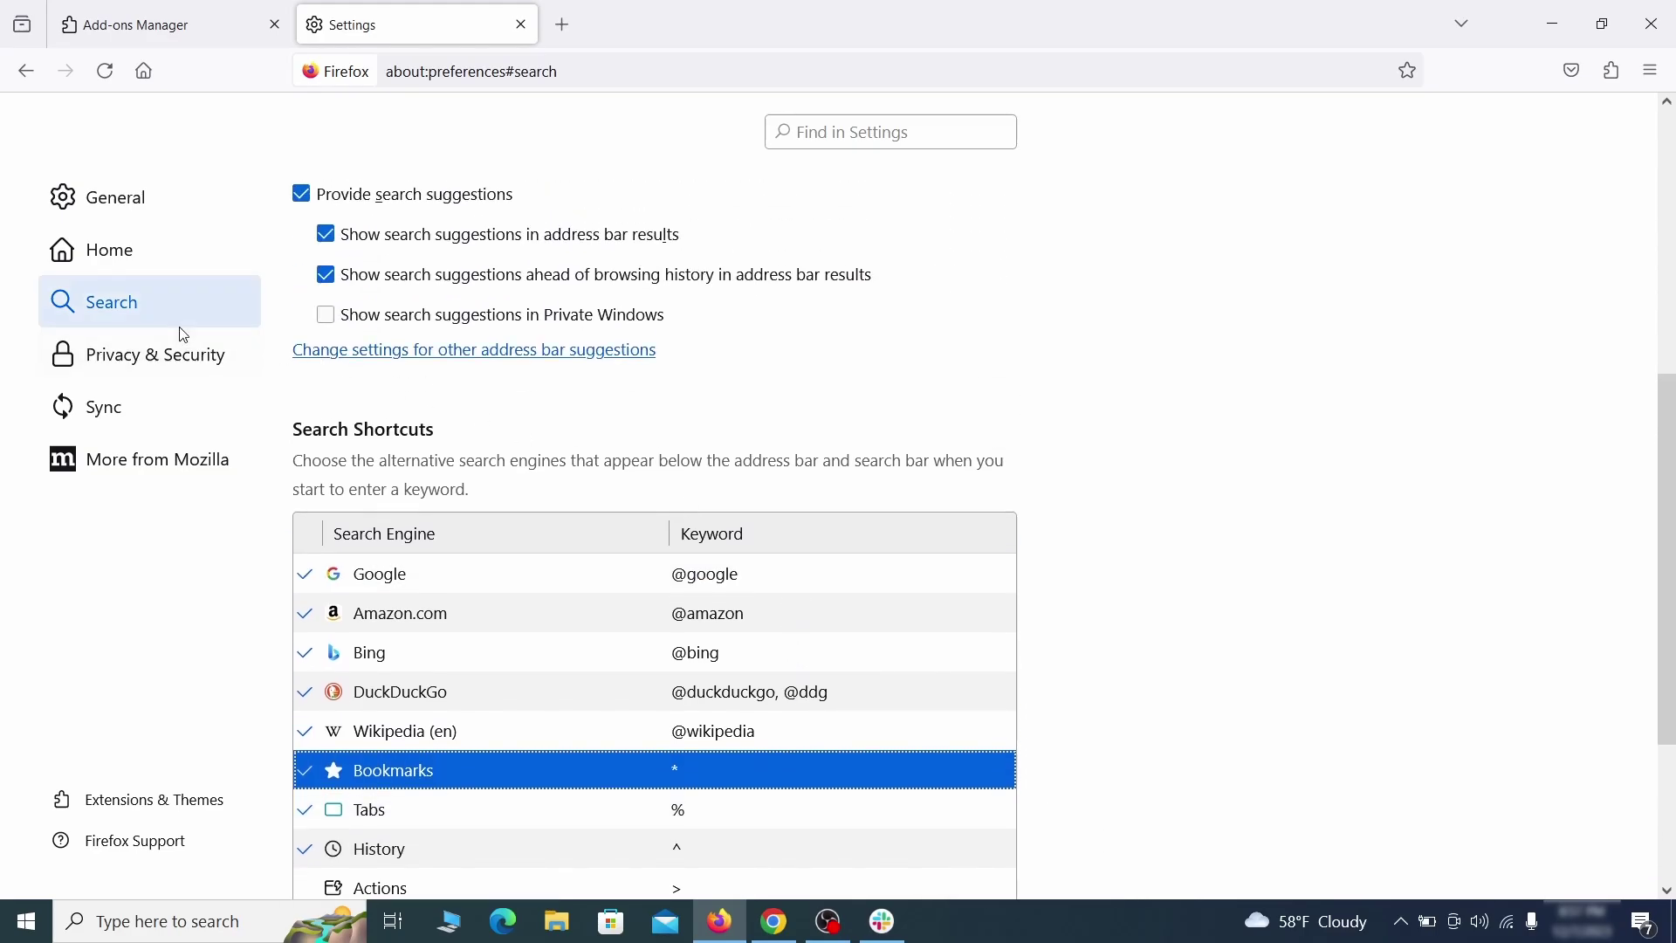
left_click(162, 350)
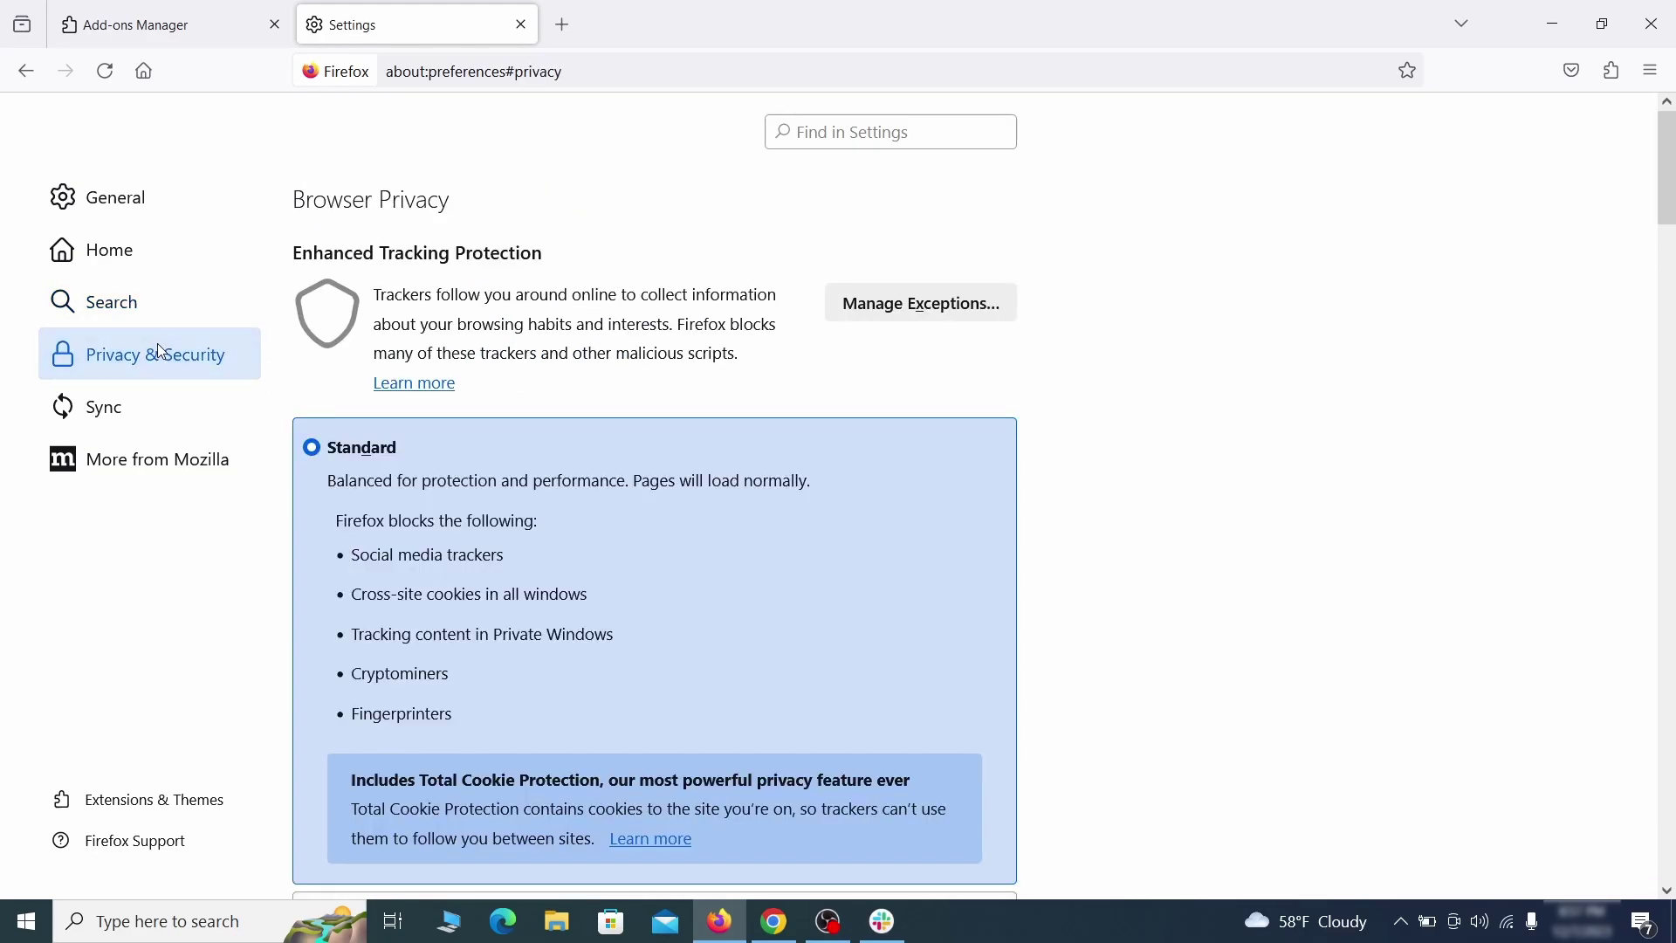
scroll(1115, 416, "down", 9)
left_click(939, 555)
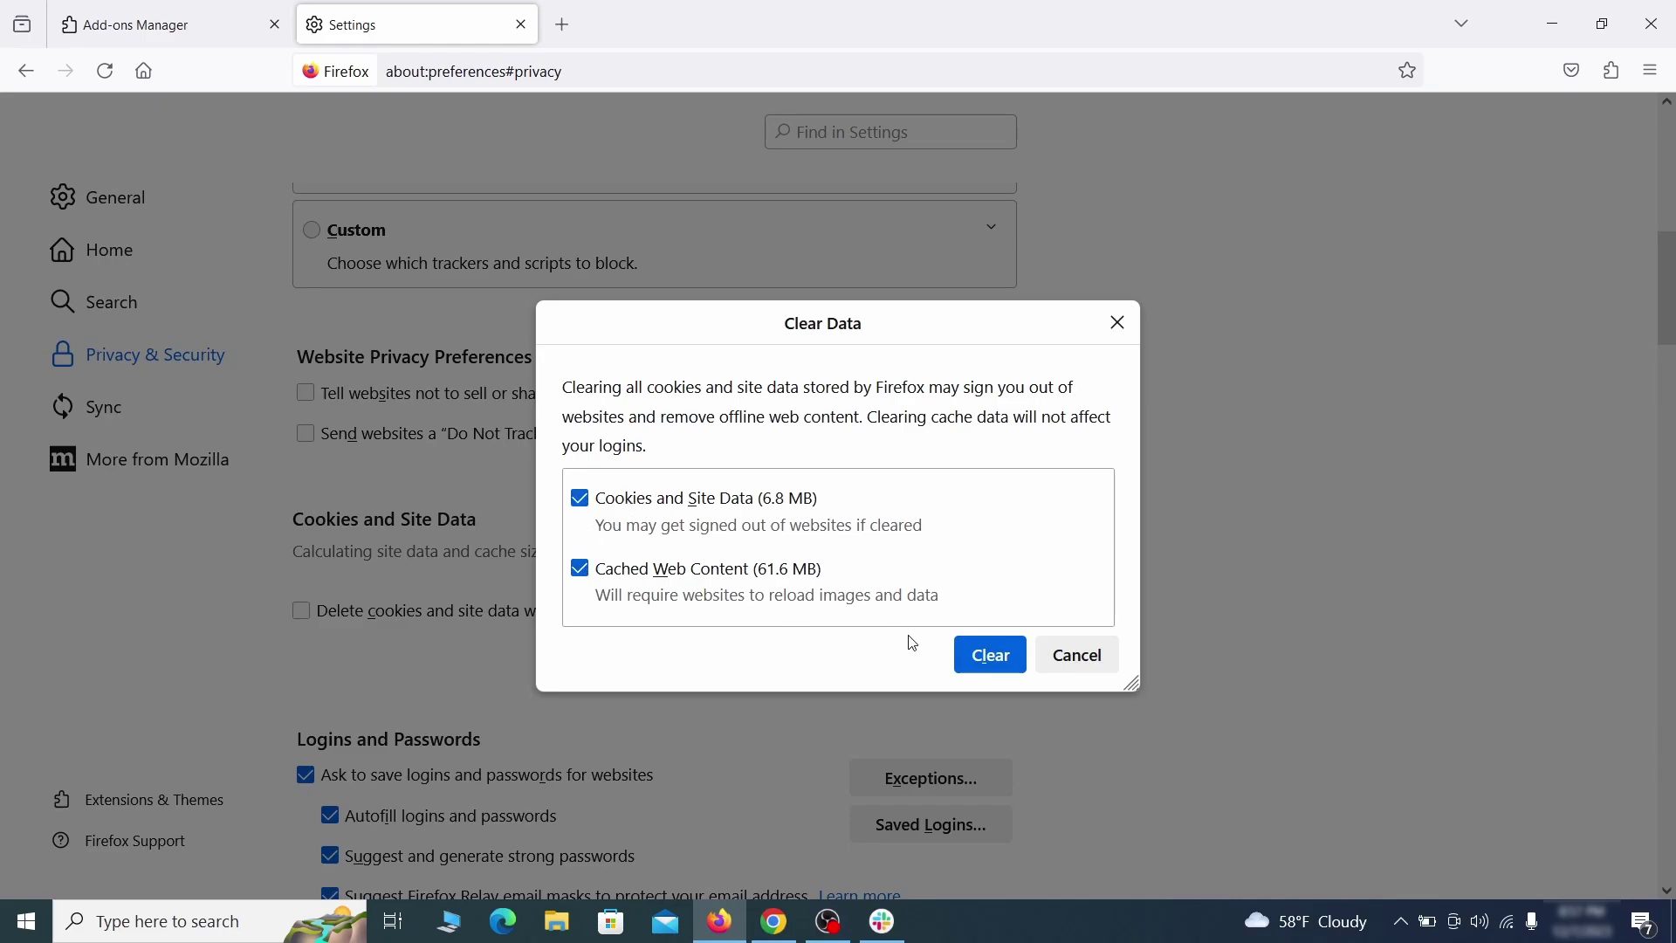
left_click(1013, 660)
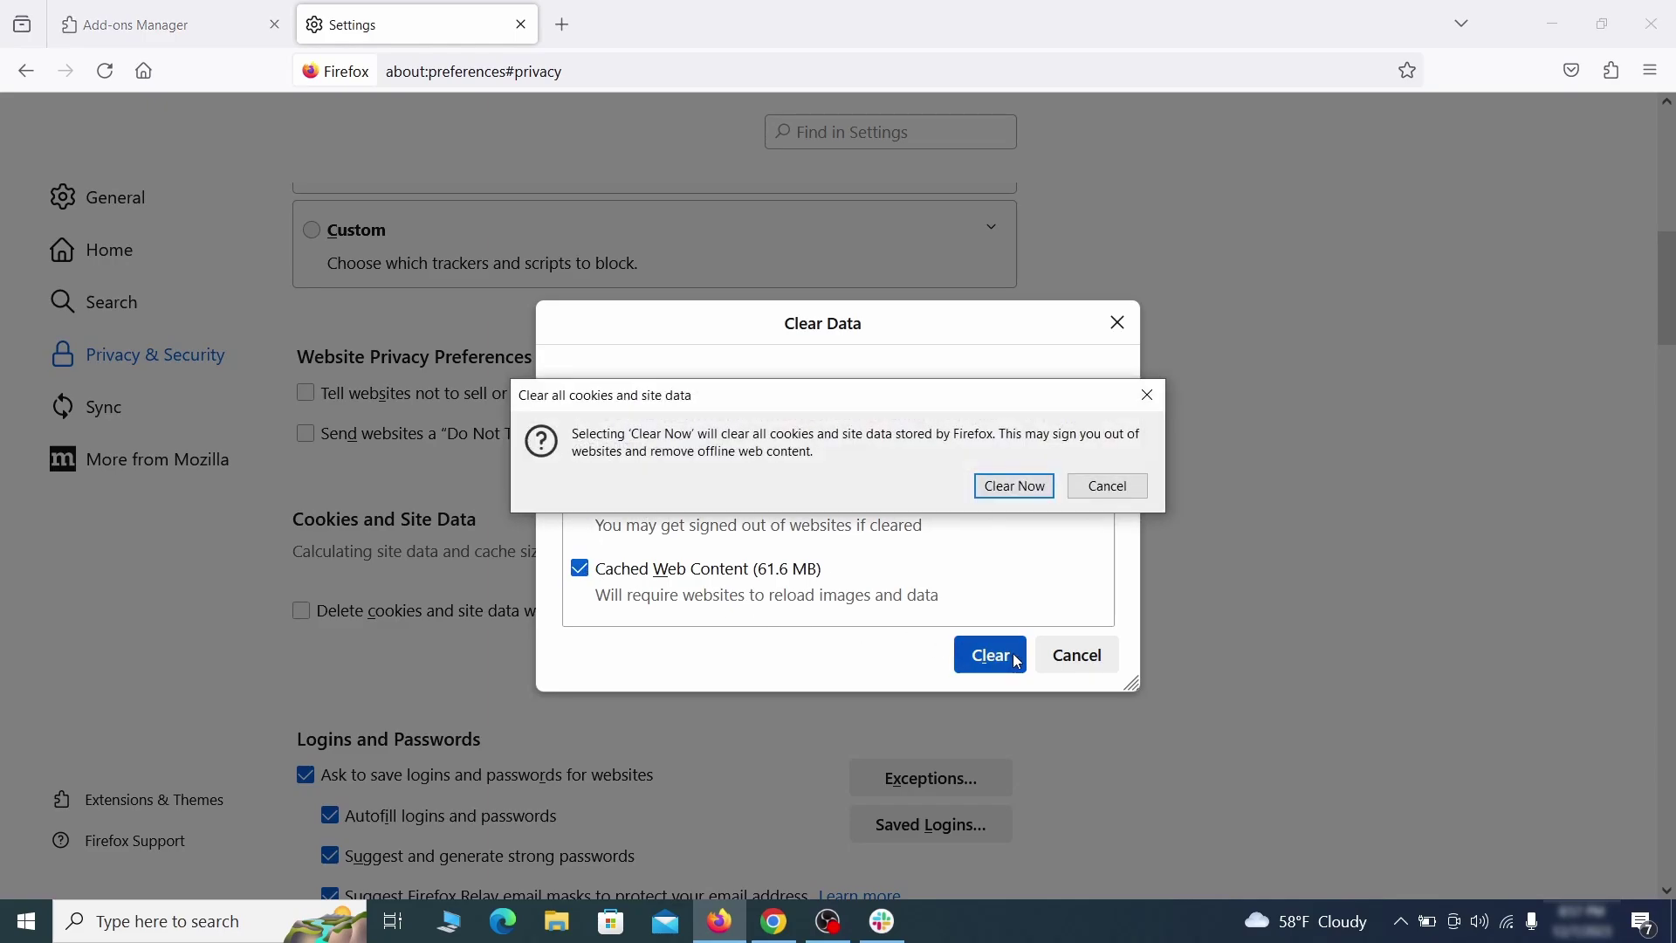
left_click(1024, 489)
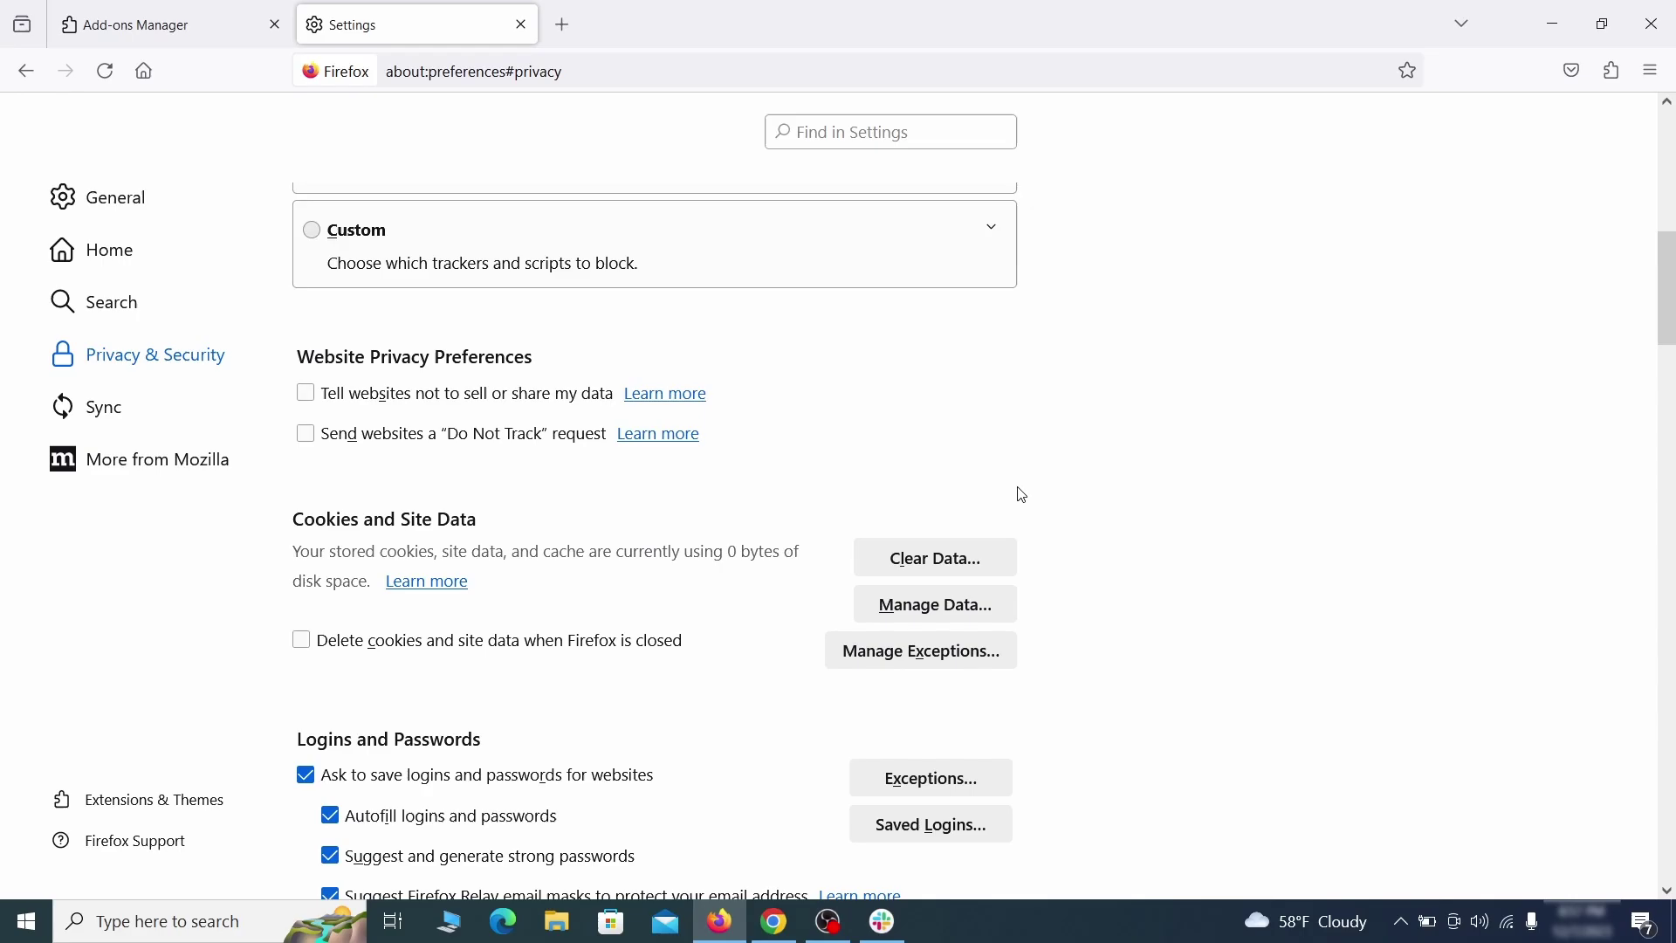
Bring up Firefox's notification permissions list from Privacy & Security
scroll(1140, 537, "down", 10)
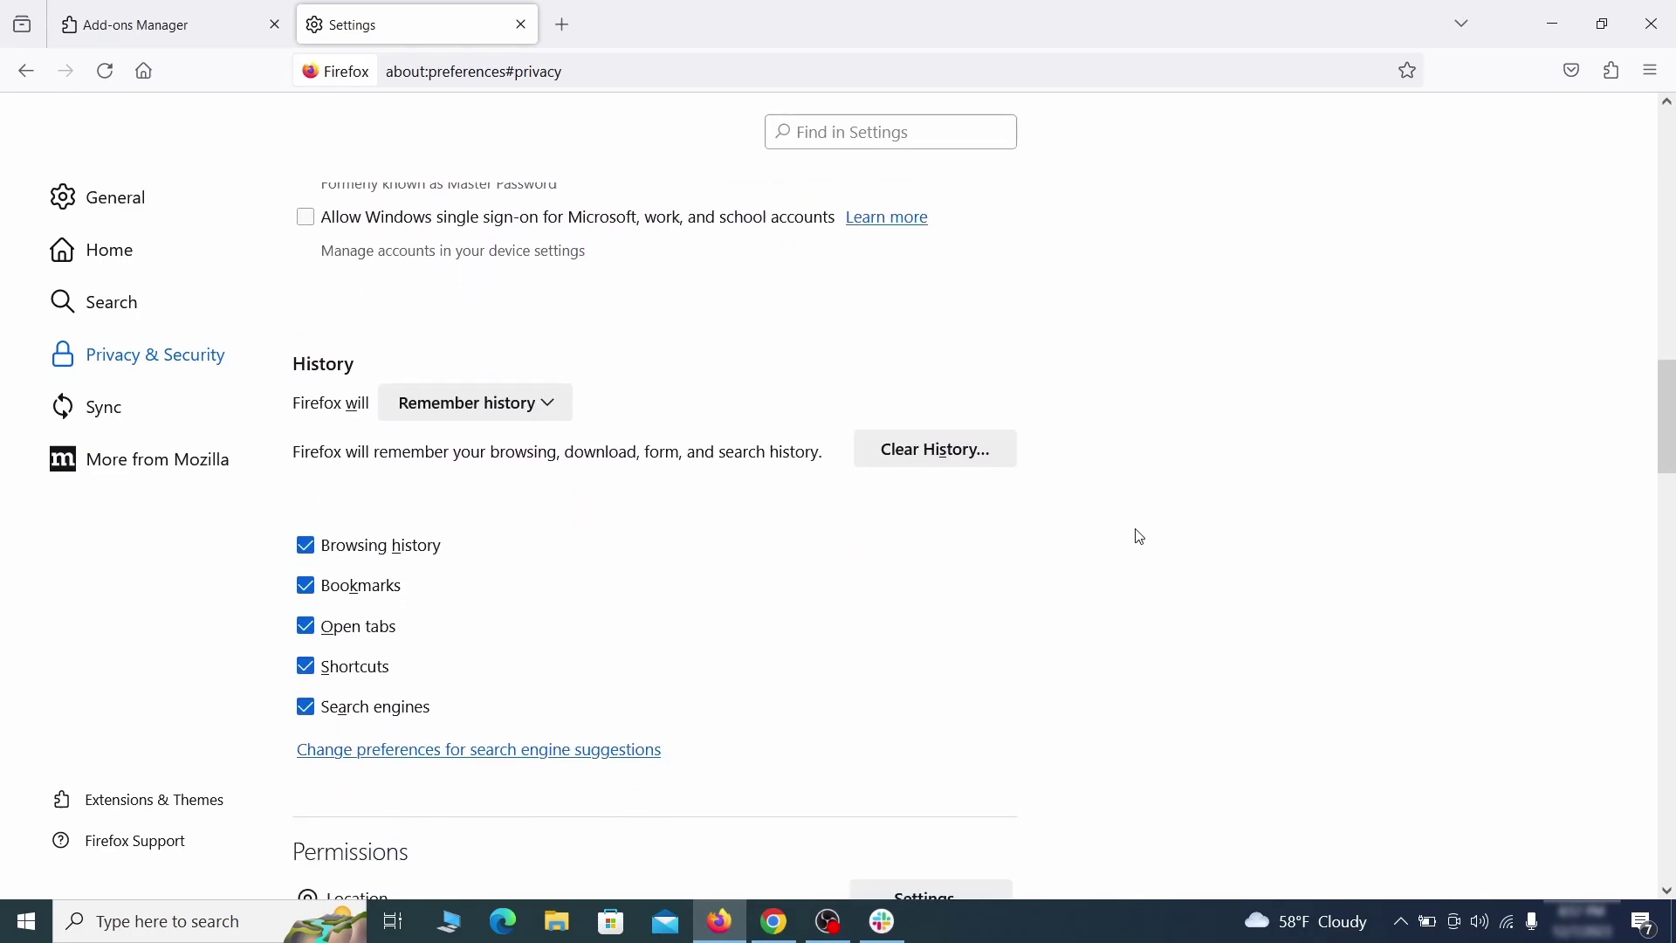
scroll(1135, 532, "down", 3)
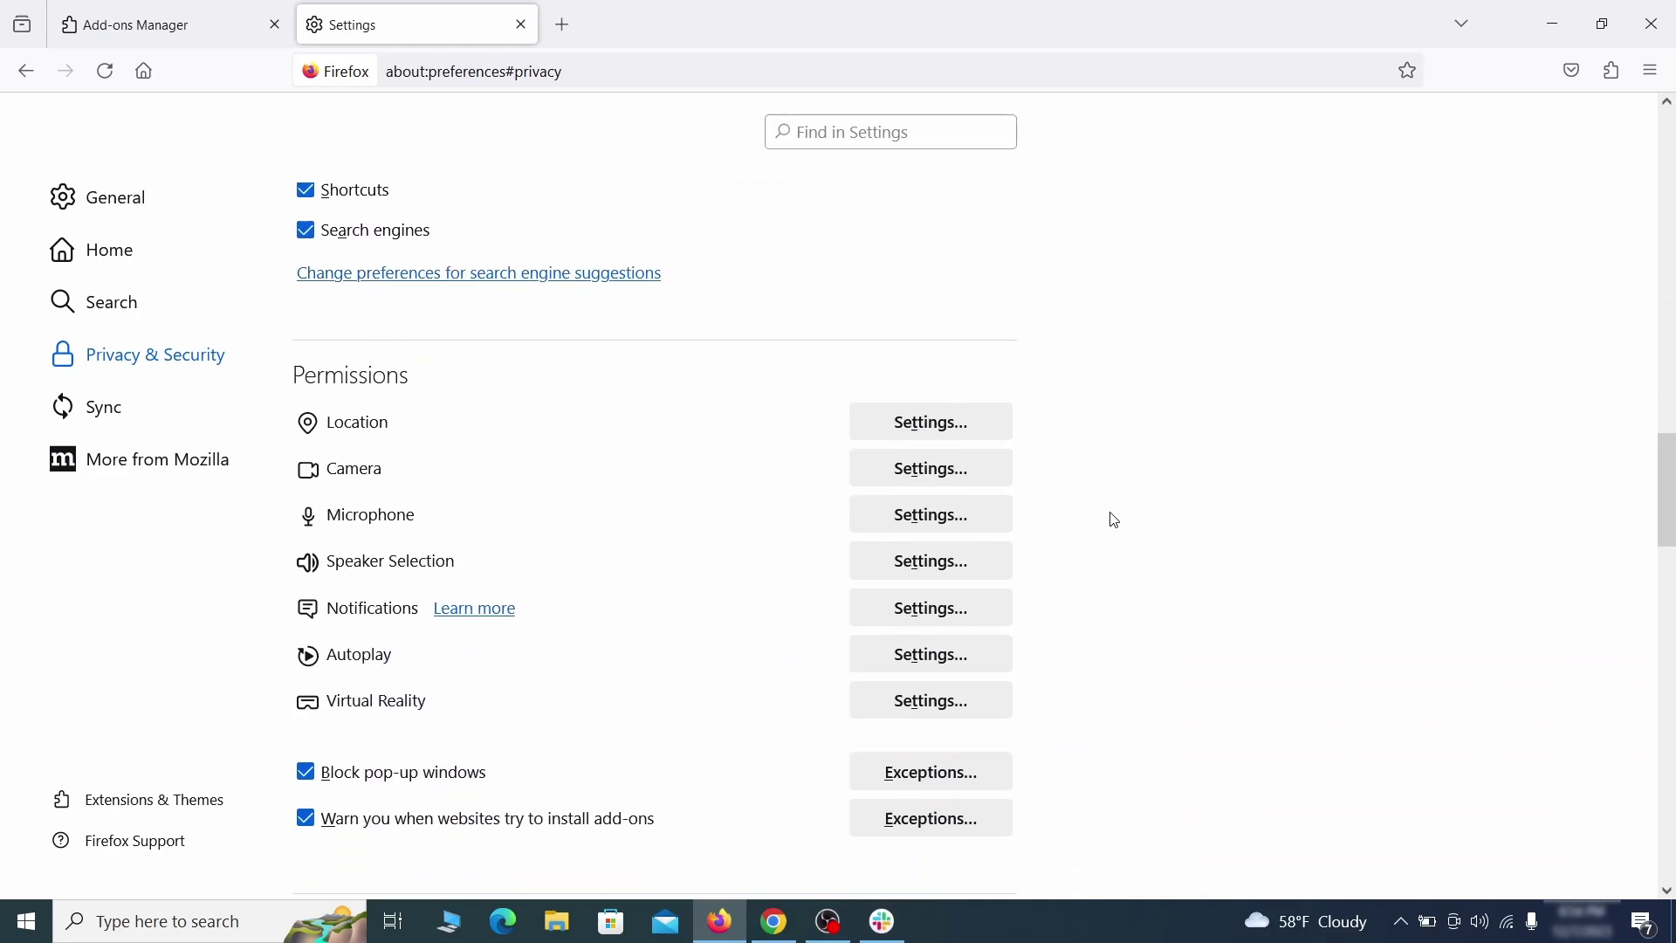
left_click(971, 616)
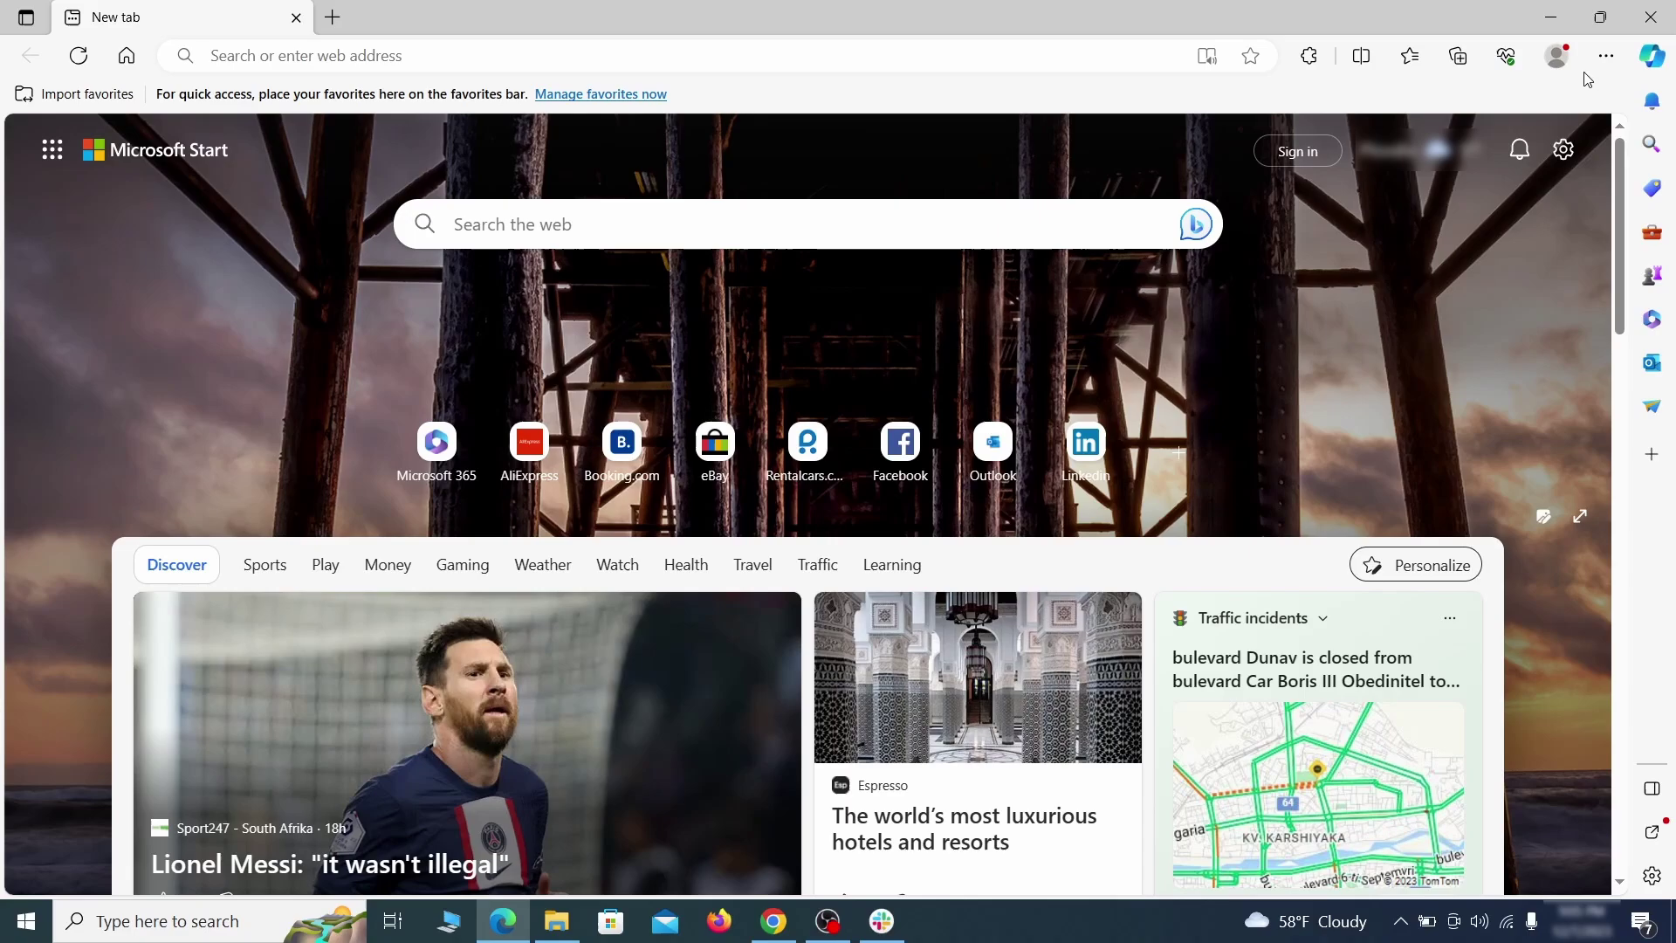
Switch off and remove the Quidco Cashback Reminder extension in Edge, then open Edge Settings
left_click(1607, 55)
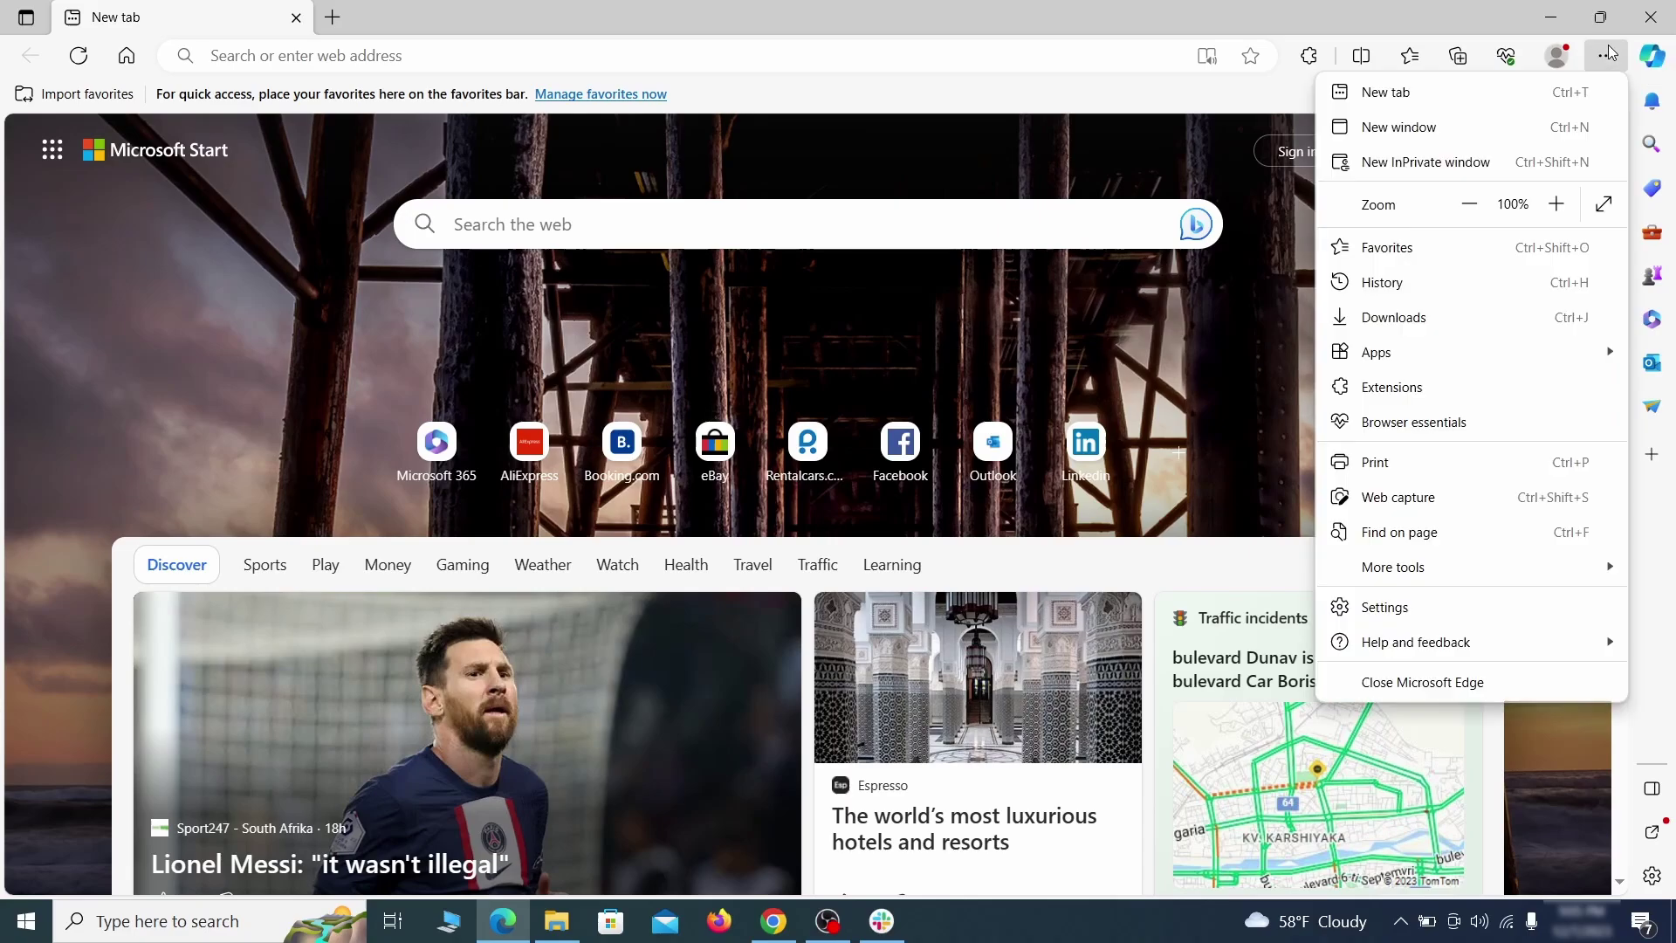
left_click(1443, 389)
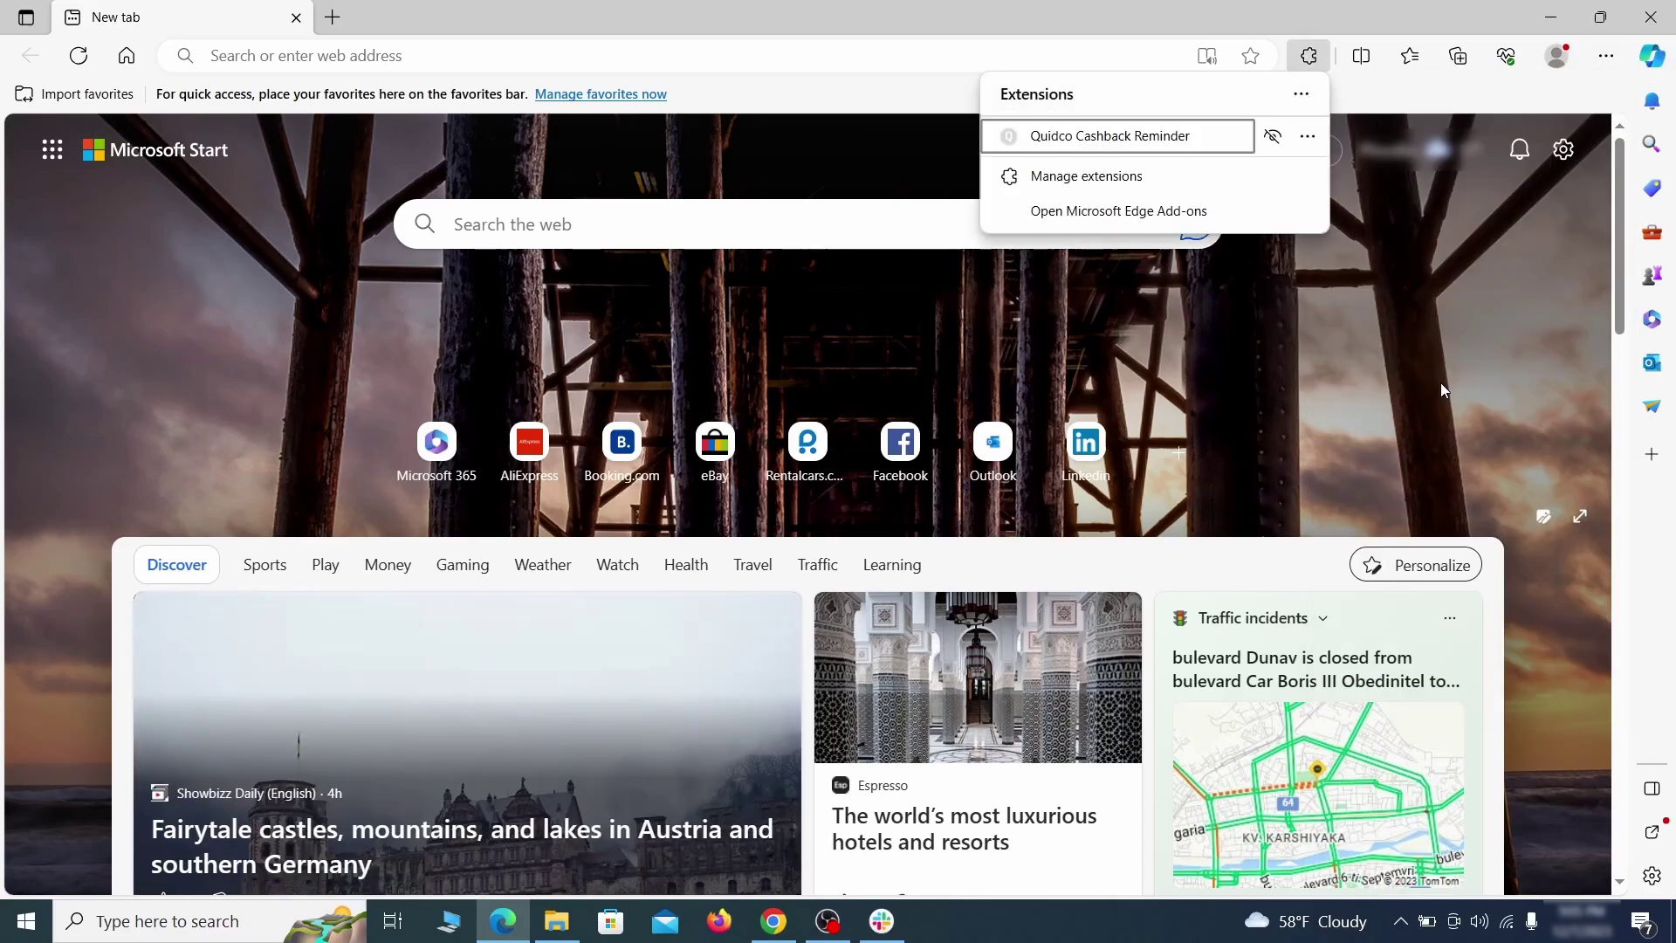
left_click(1083, 177)
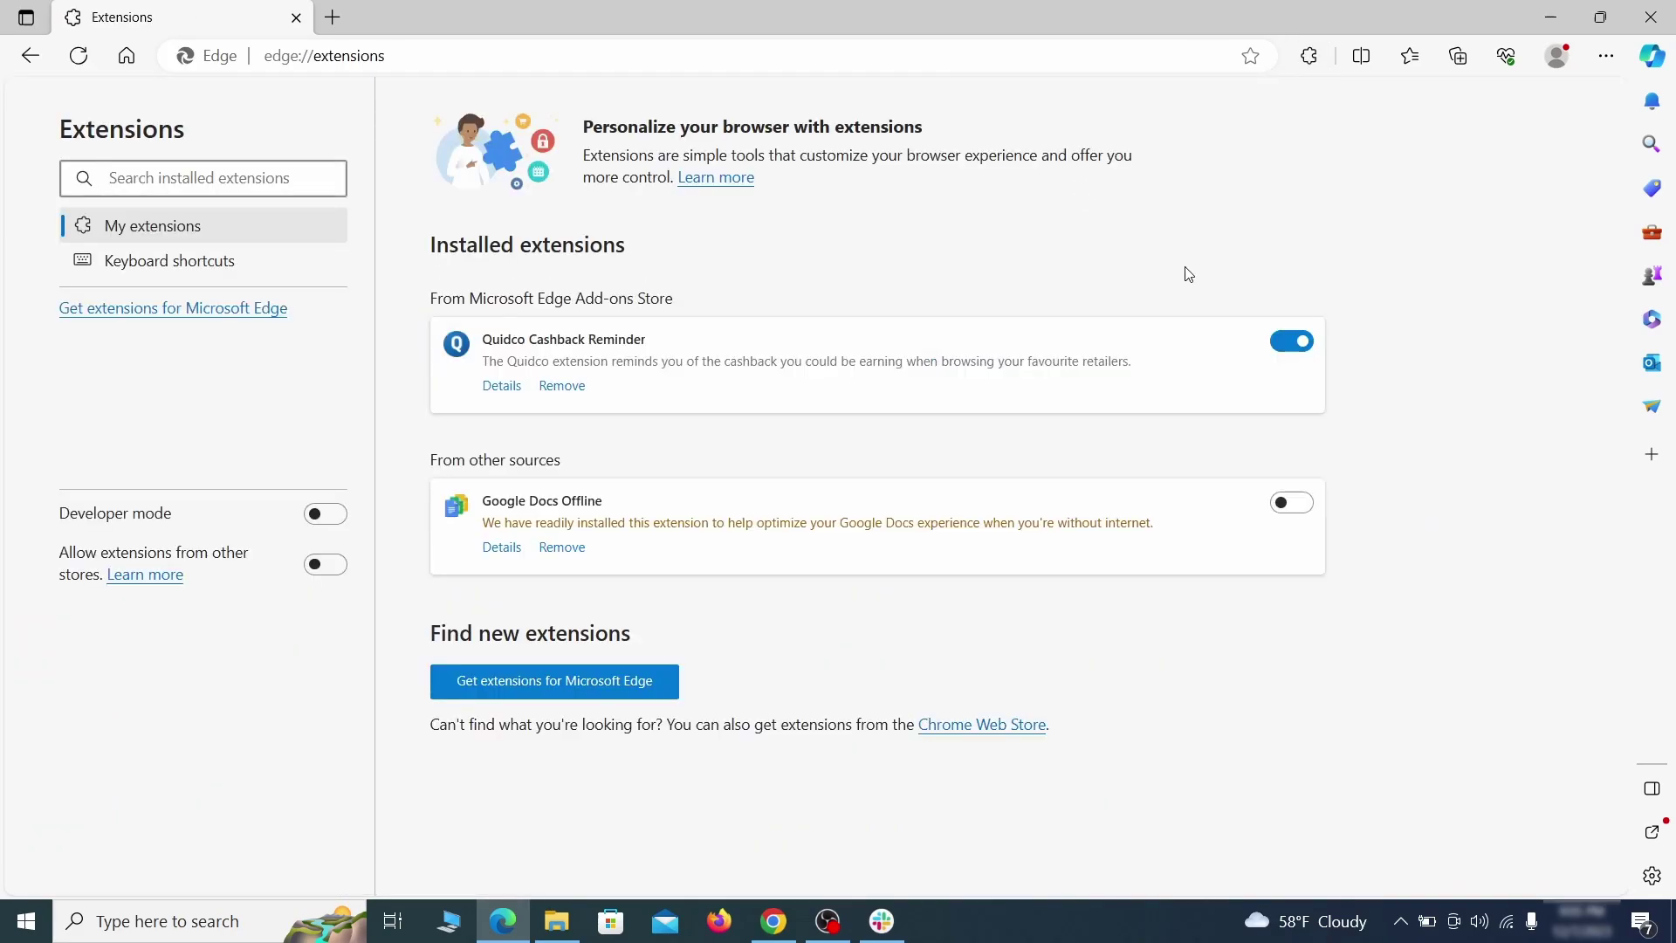
left_click(1292, 343)
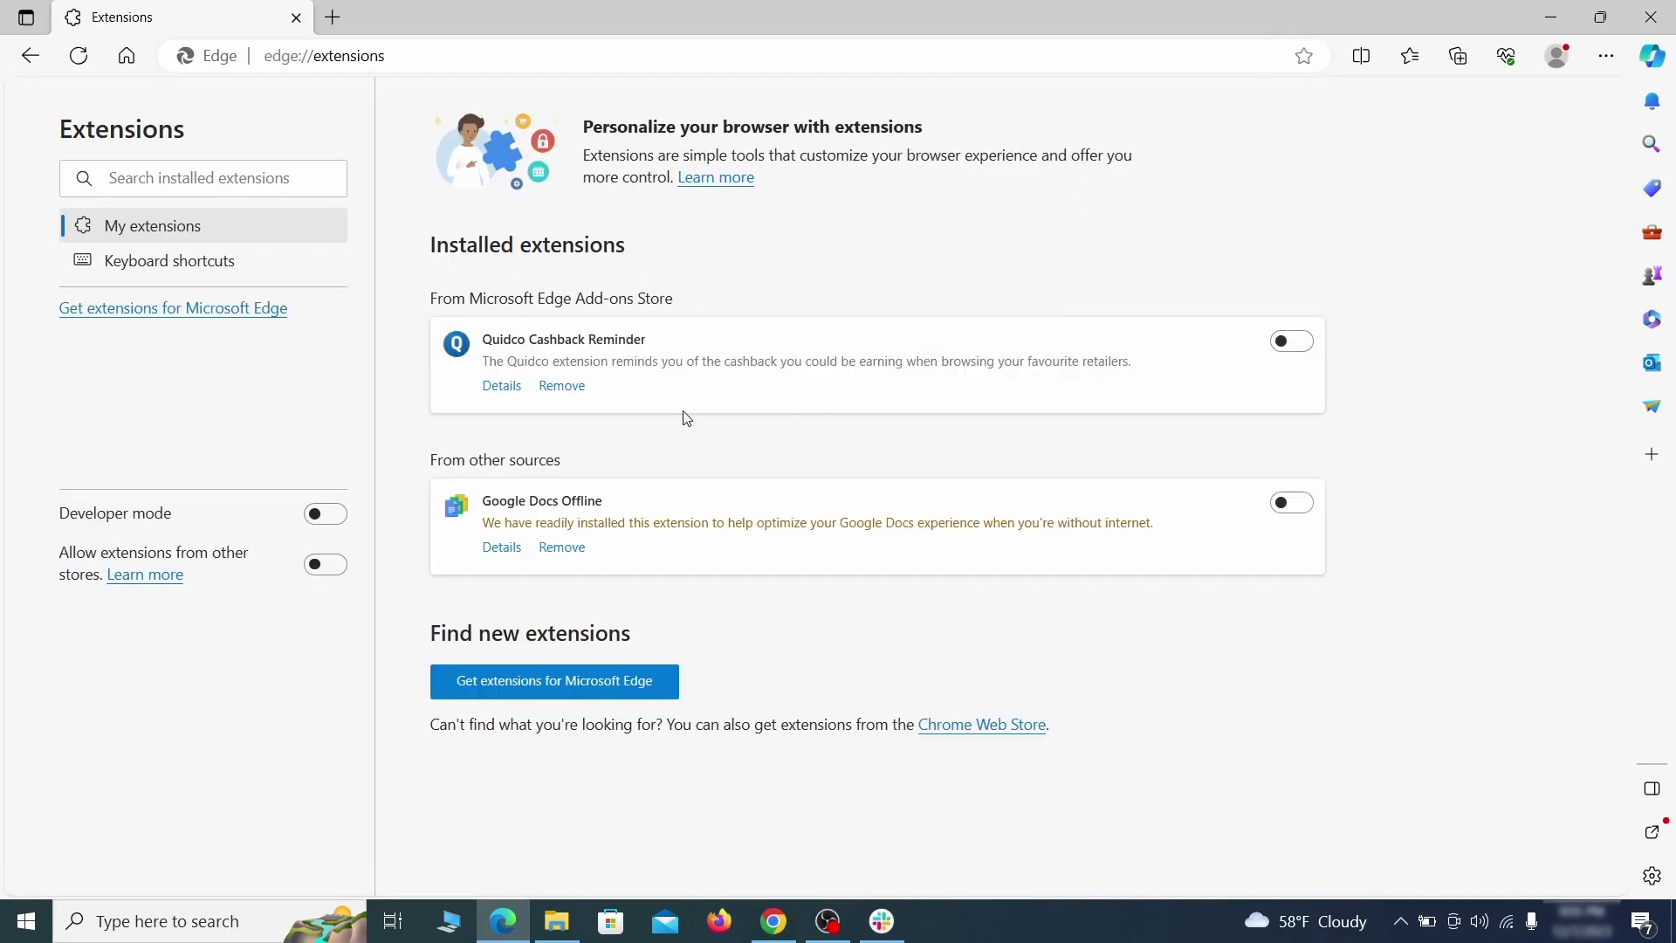
left_click(559, 390)
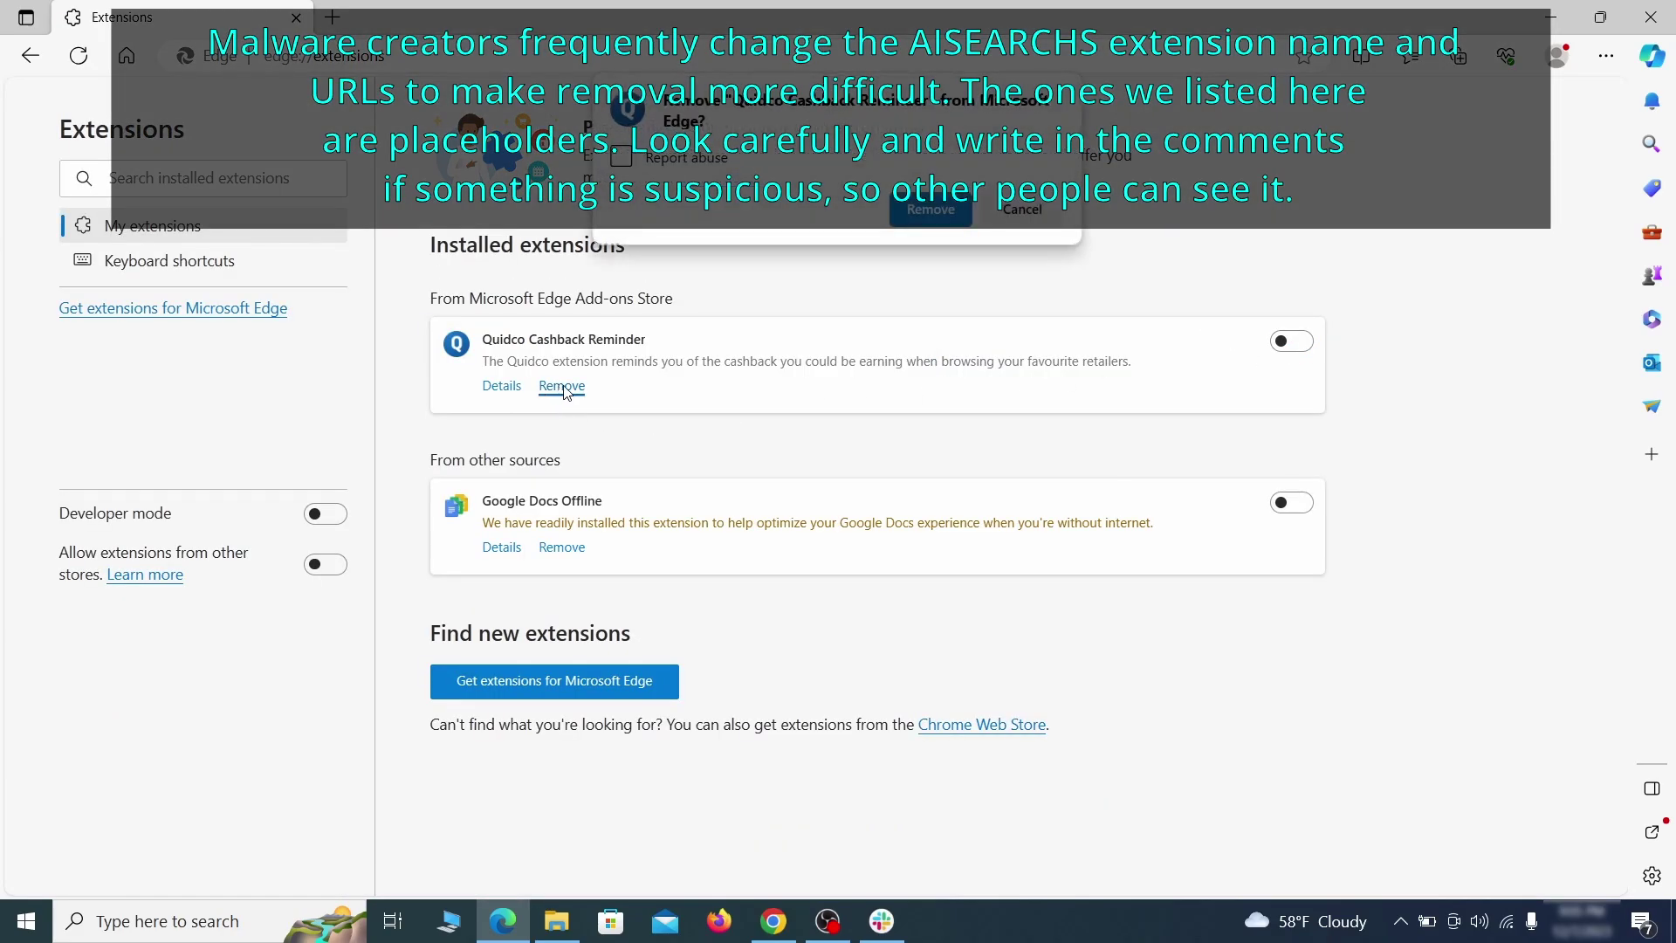
left_click(931, 211)
left_click(1606, 57)
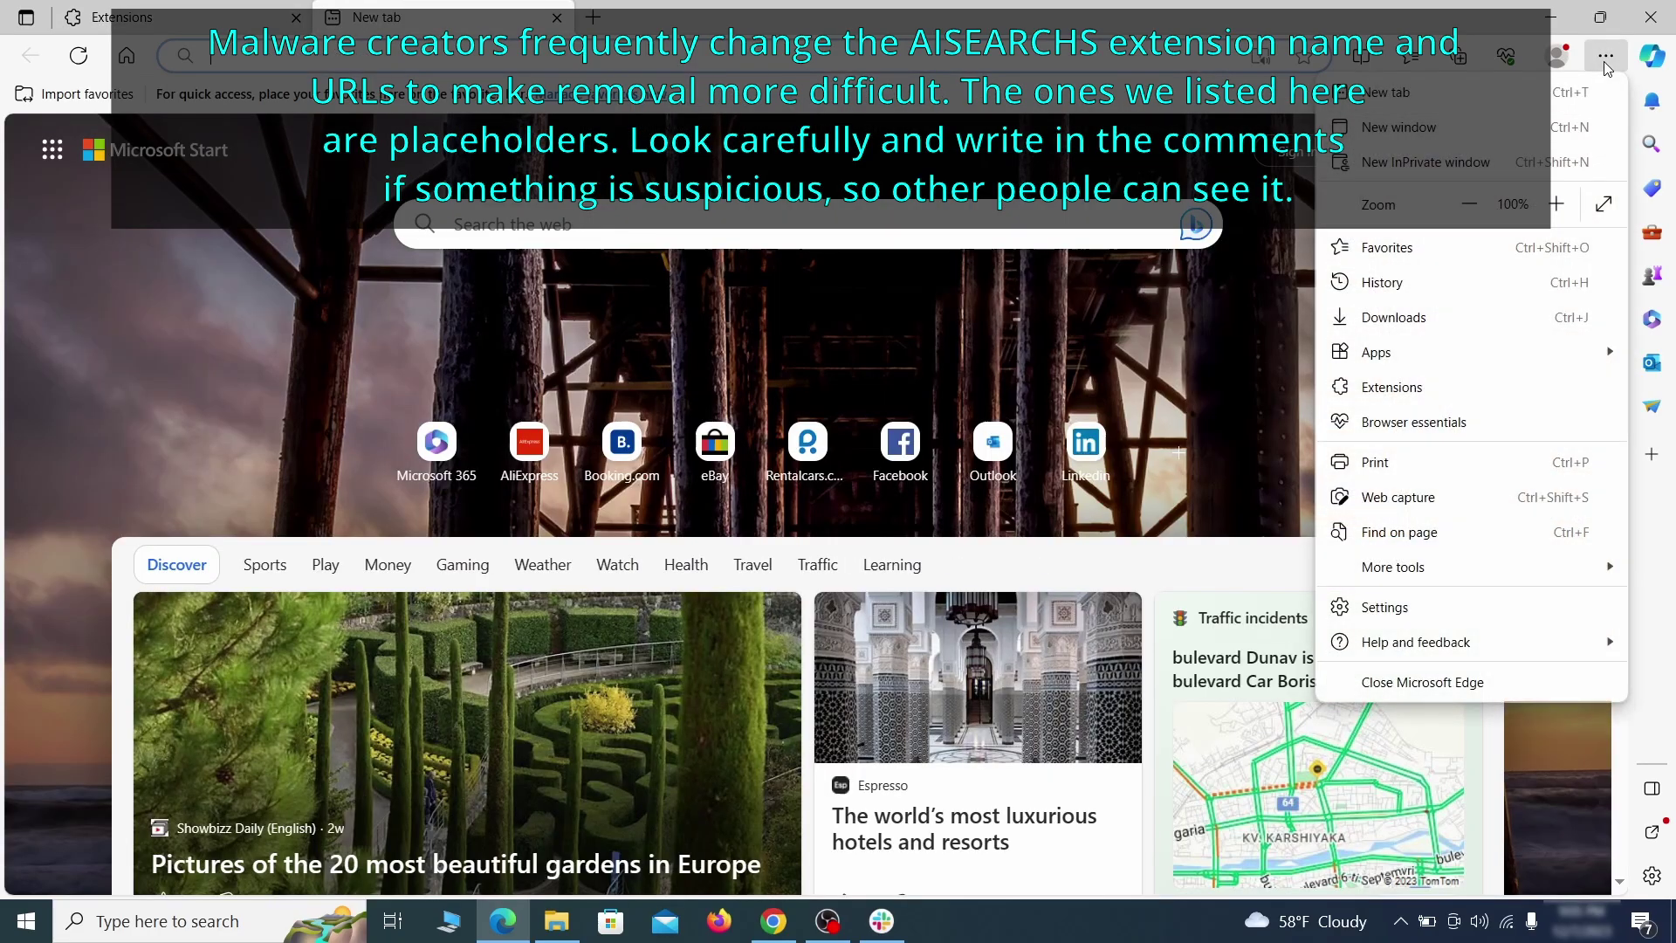
left_click(1394, 606)
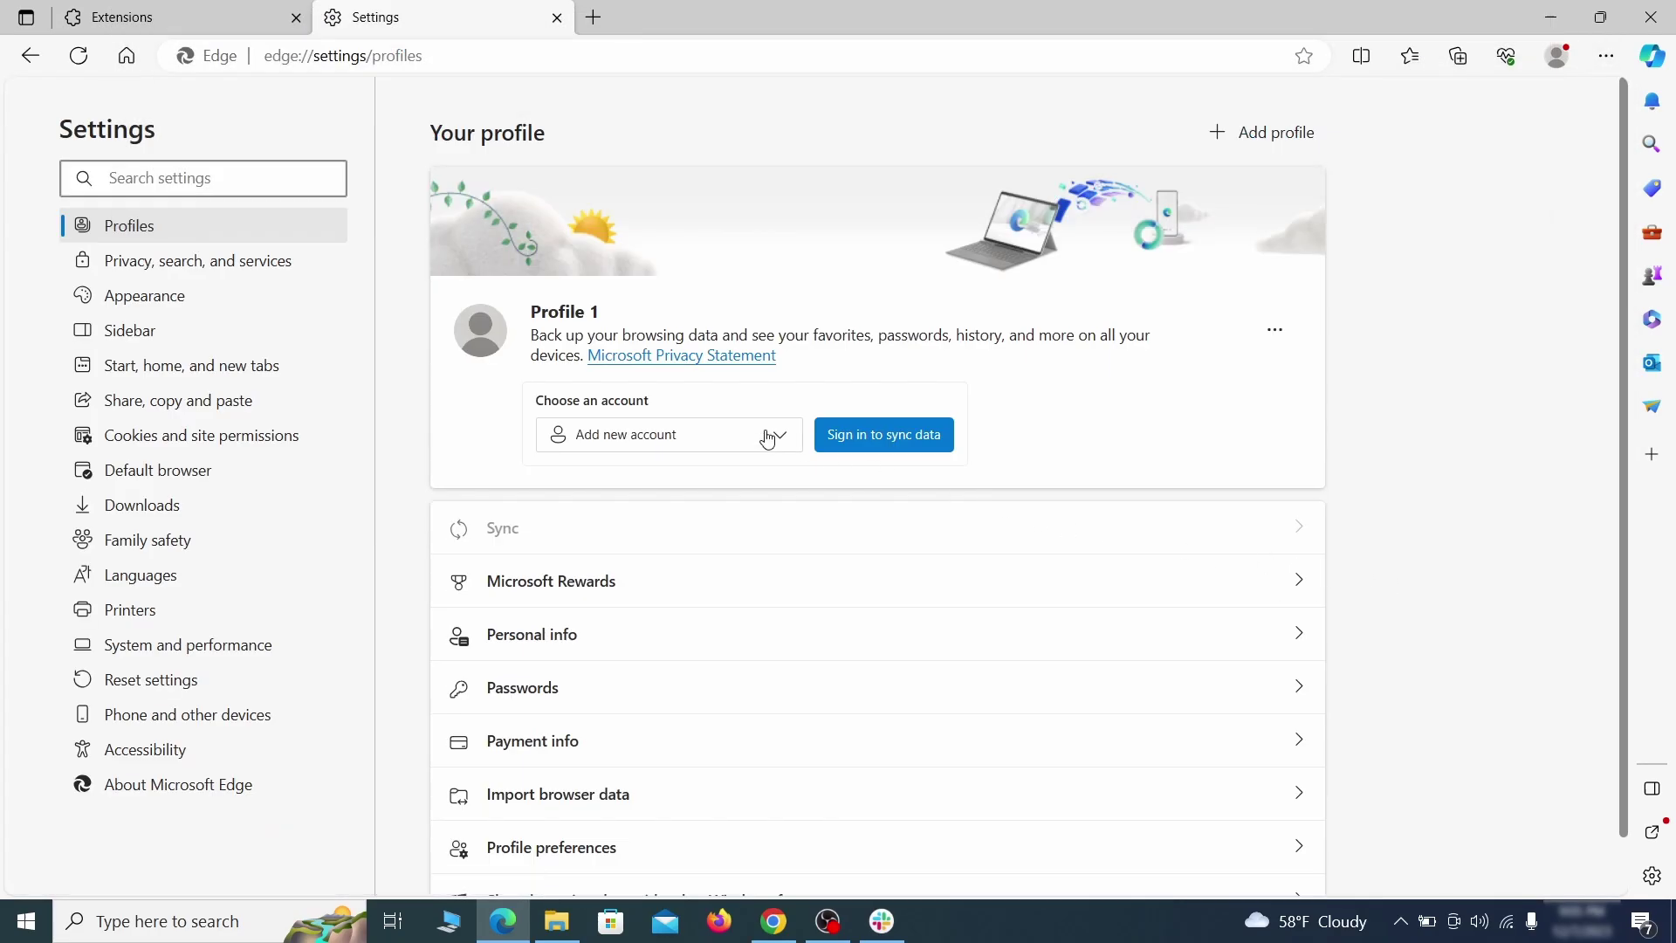
Clear Microsoft Edge's recent browsing data from Privacy, search, and services
left_click(281, 268)
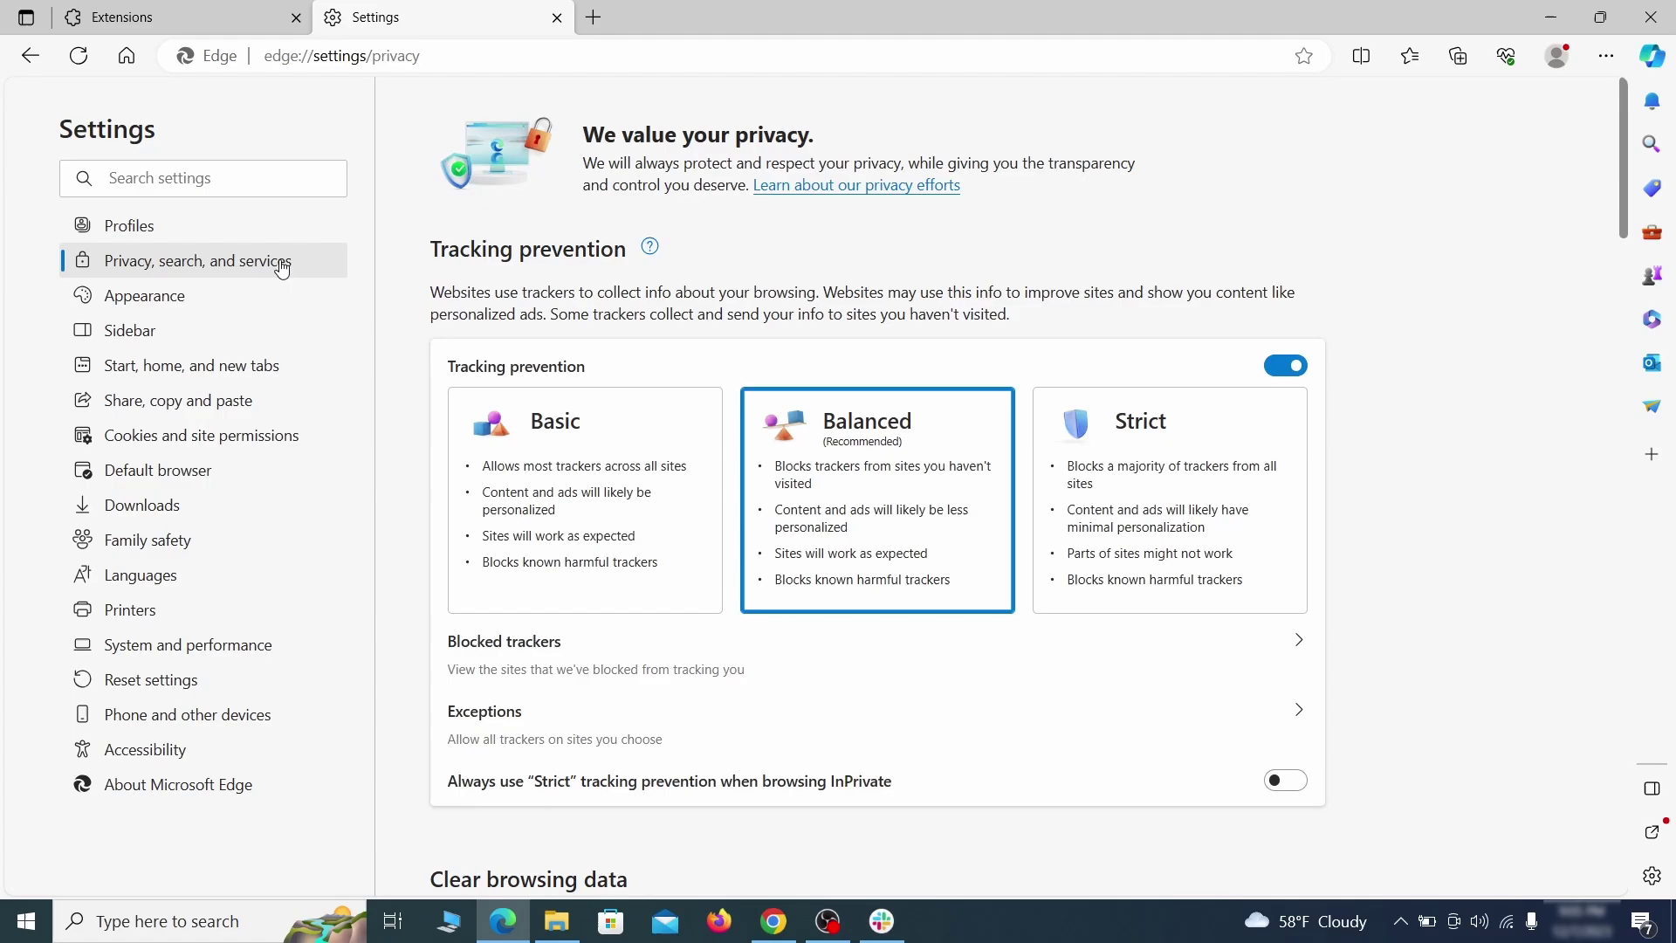
scroll(906, 535, "down", 4)
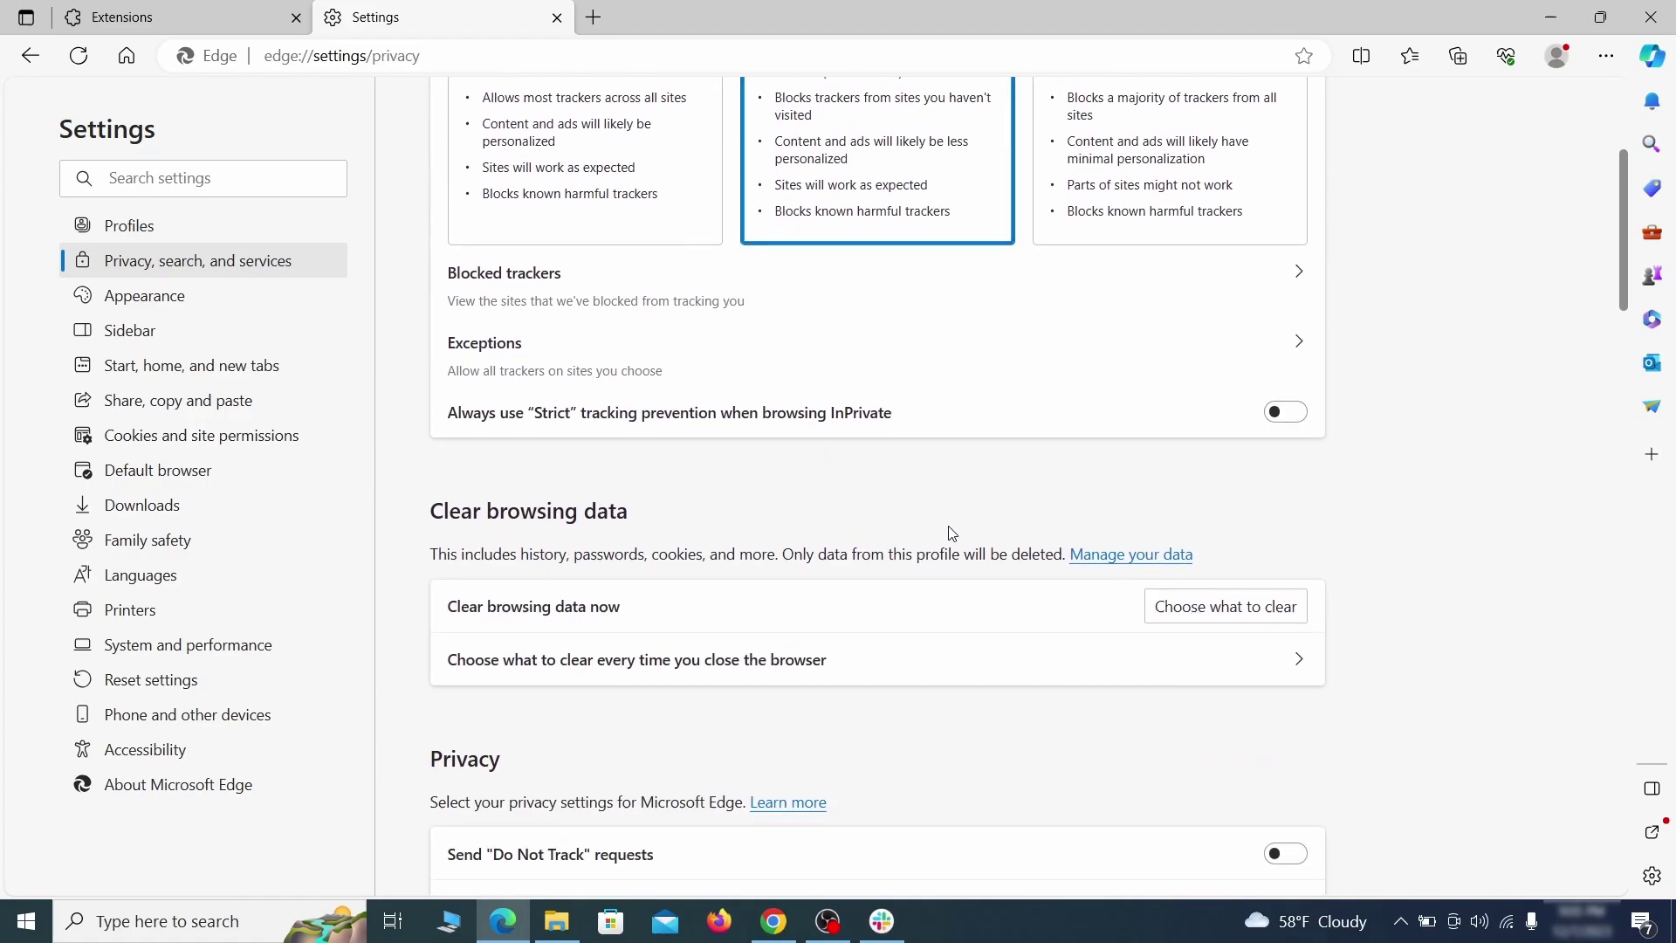
left_click(1244, 611)
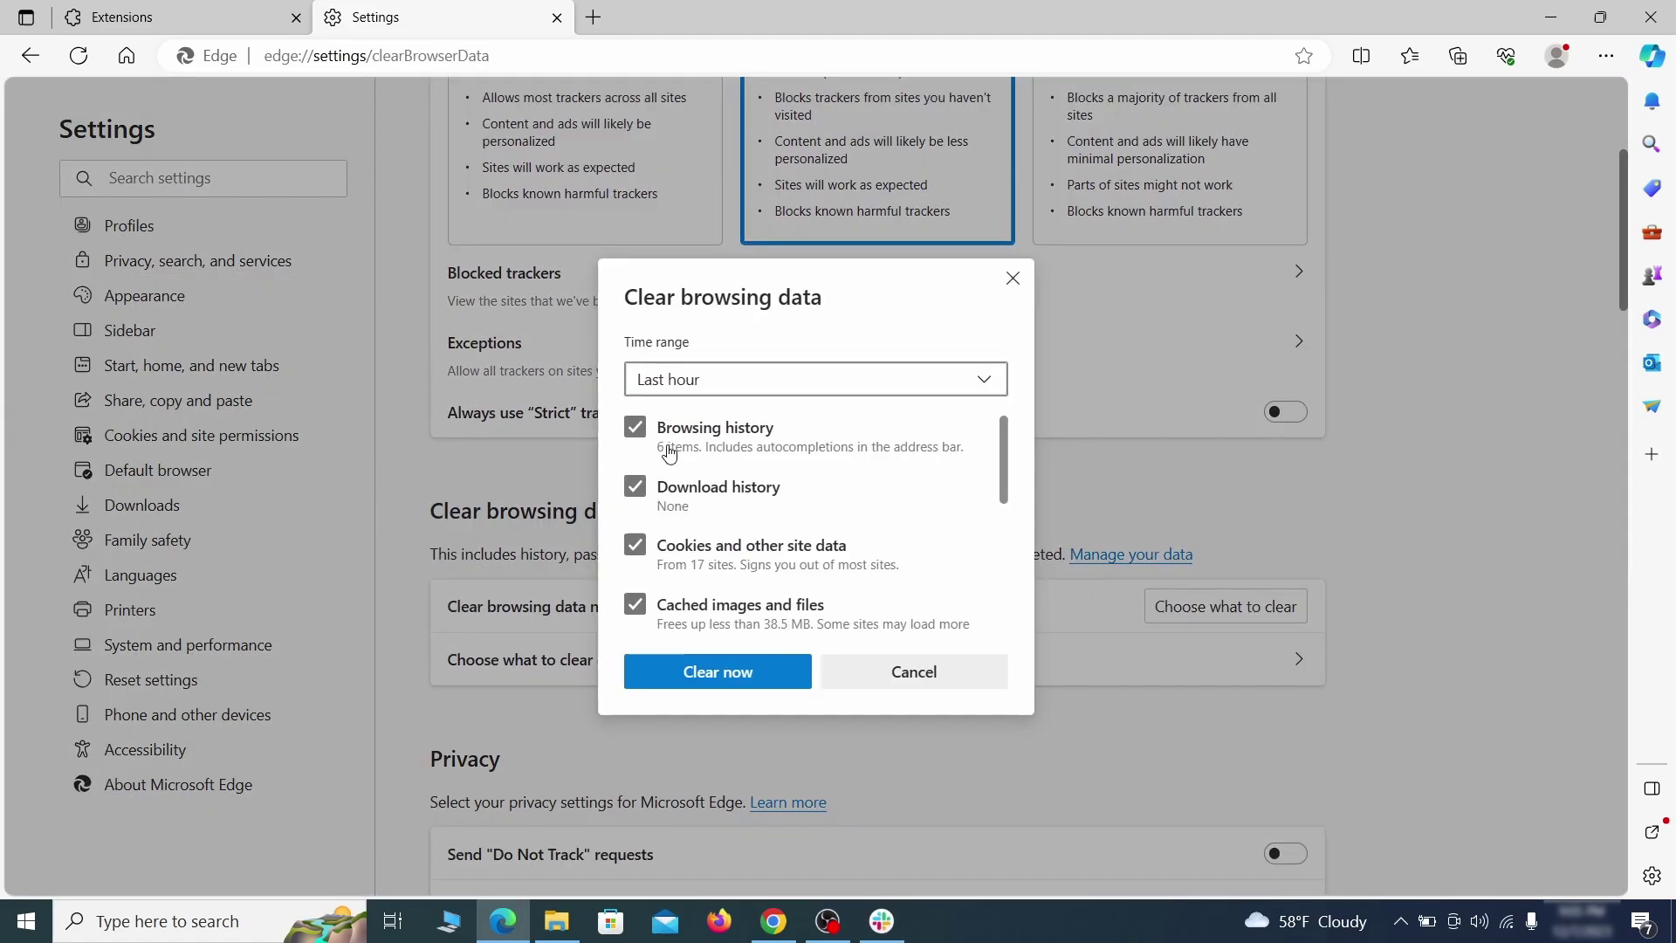
scroll(681, 480, "down", 1)
scroll(691, 504, "down", 3)
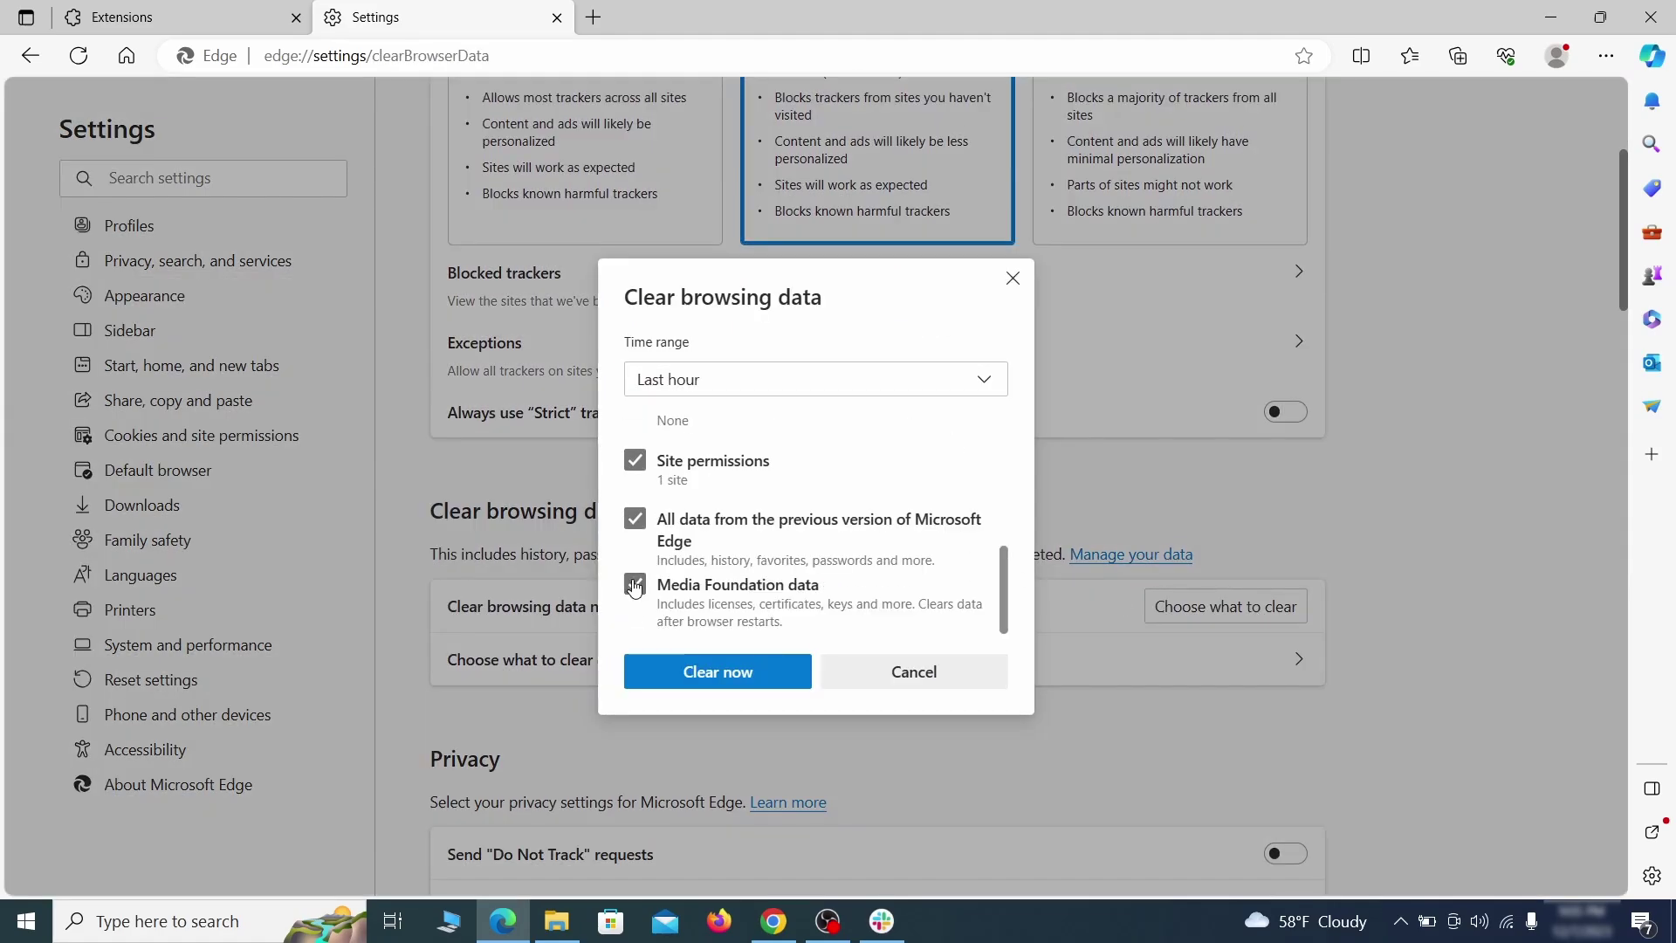
left_click(785, 682)
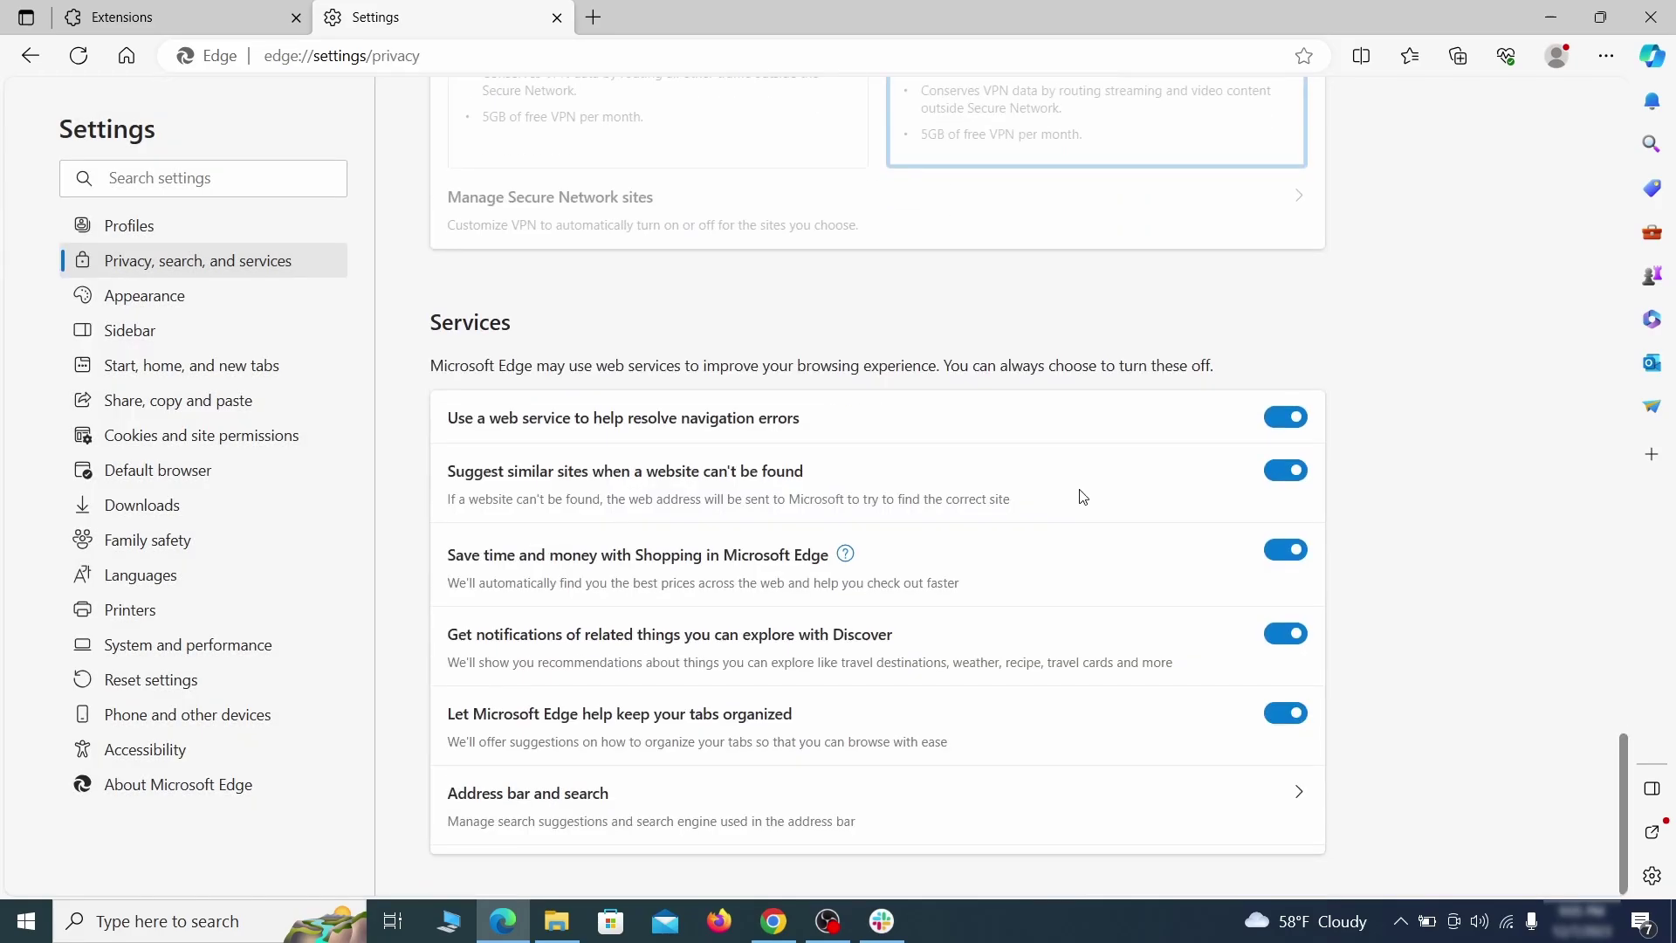
Make Google the search engine used in Edge's address bar
left_click(957, 826)
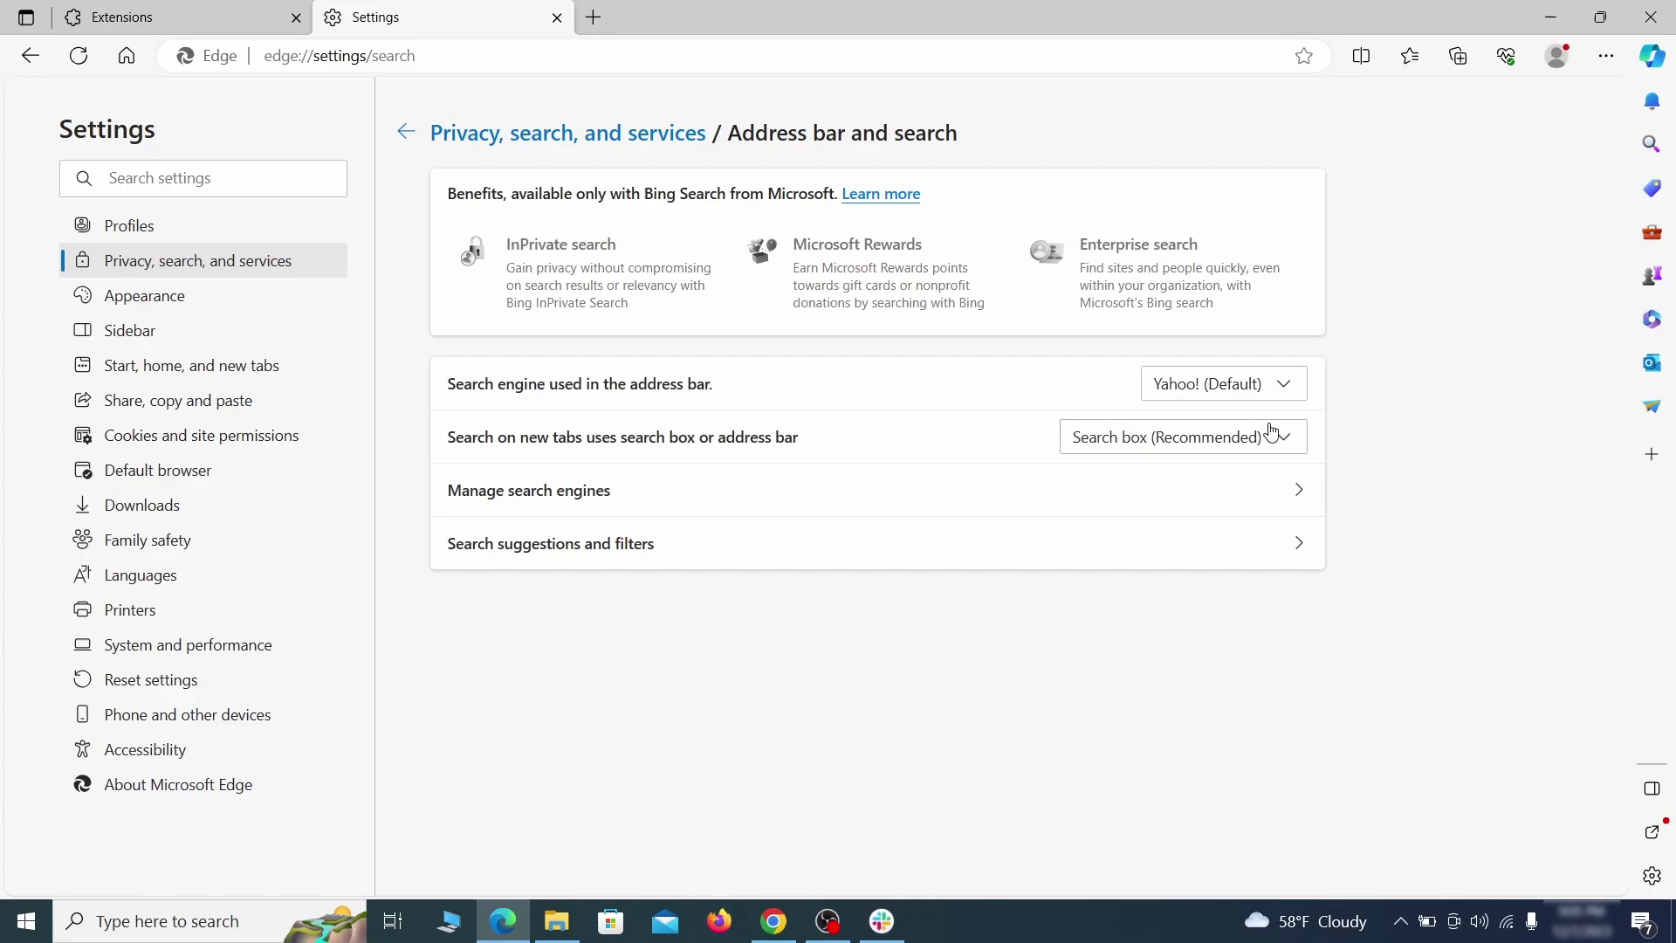
left_click(1293, 389)
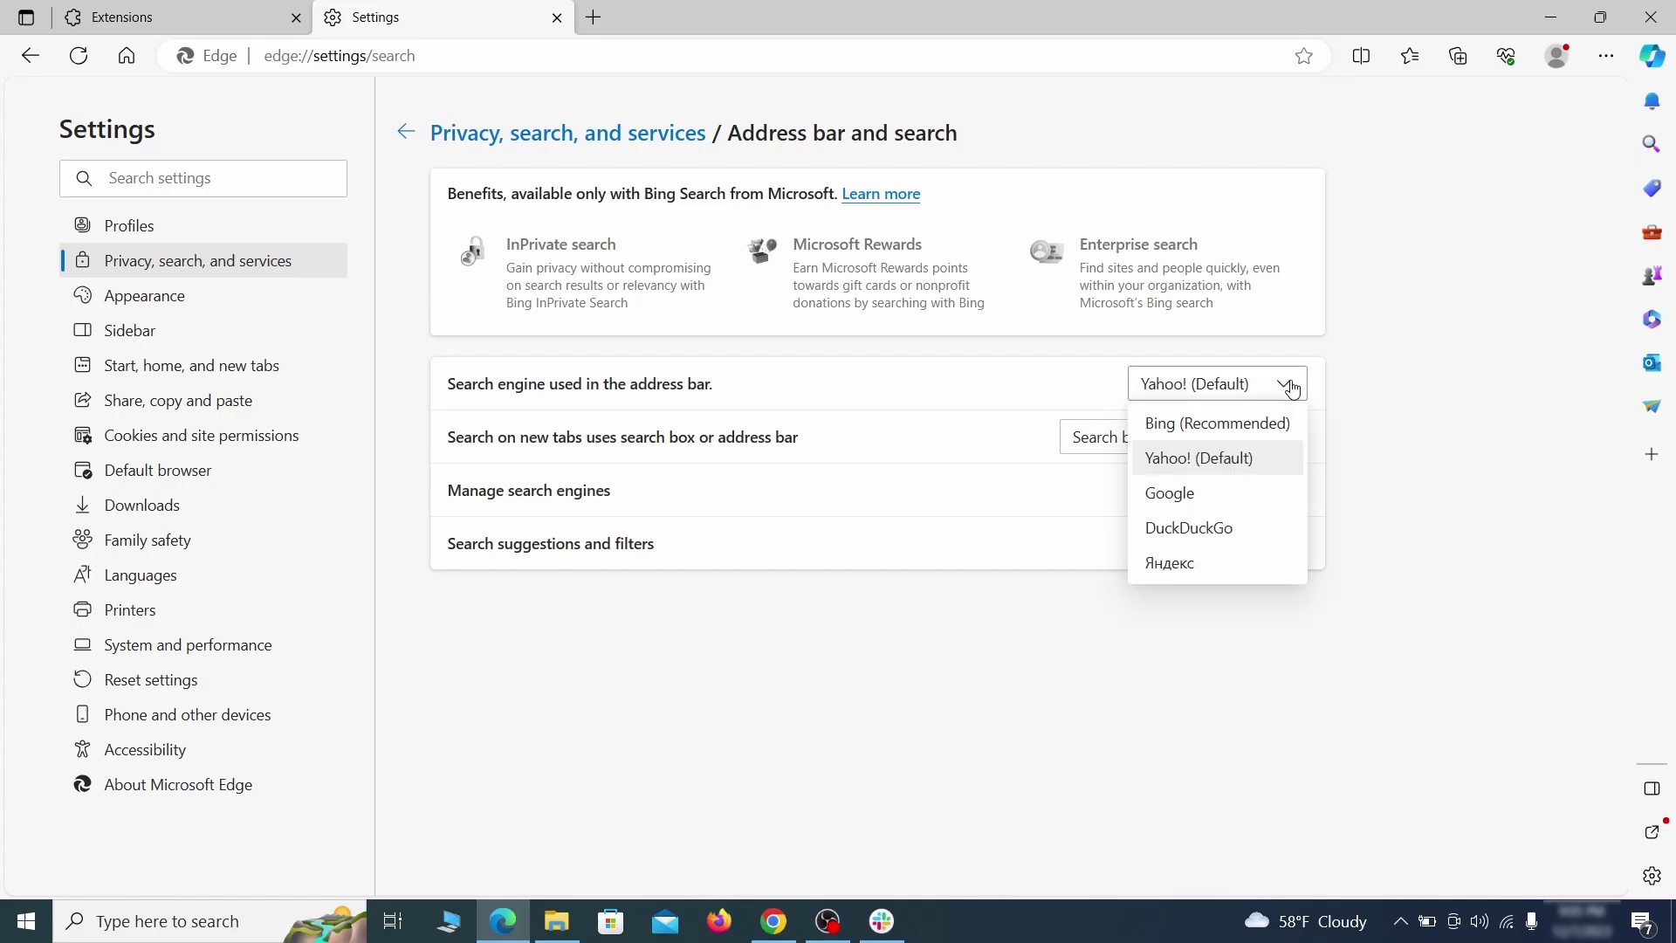
left_click(1243, 490)
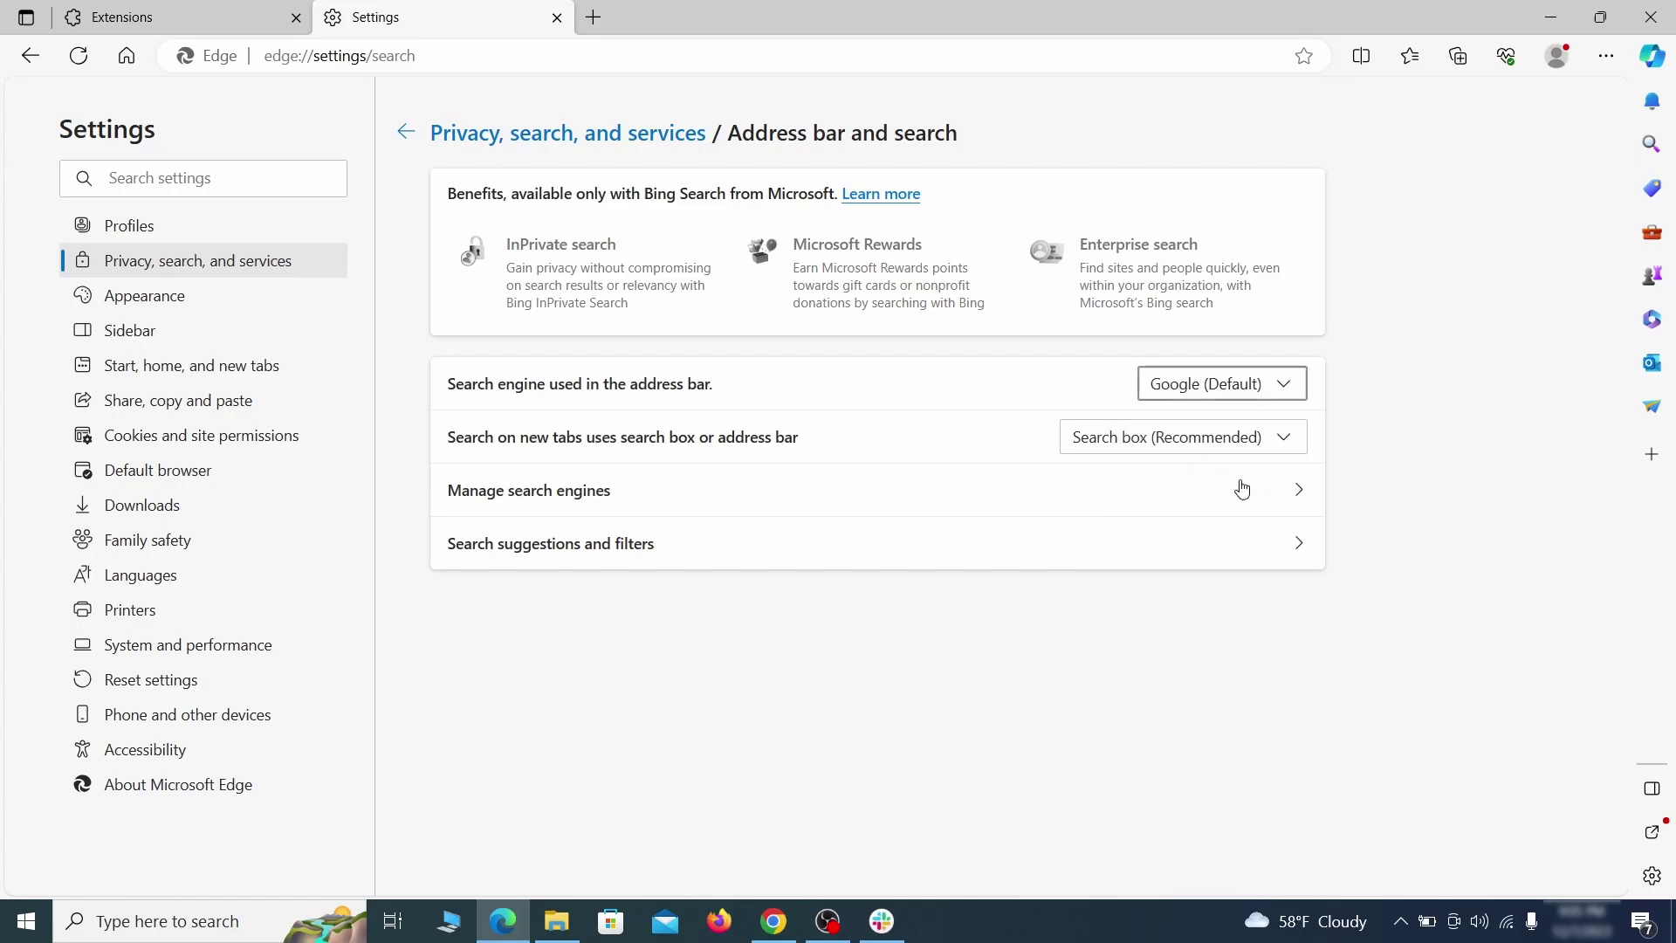
Delete ExampleRougeURL.com from Edge's managed search engines list
left_click(647, 505)
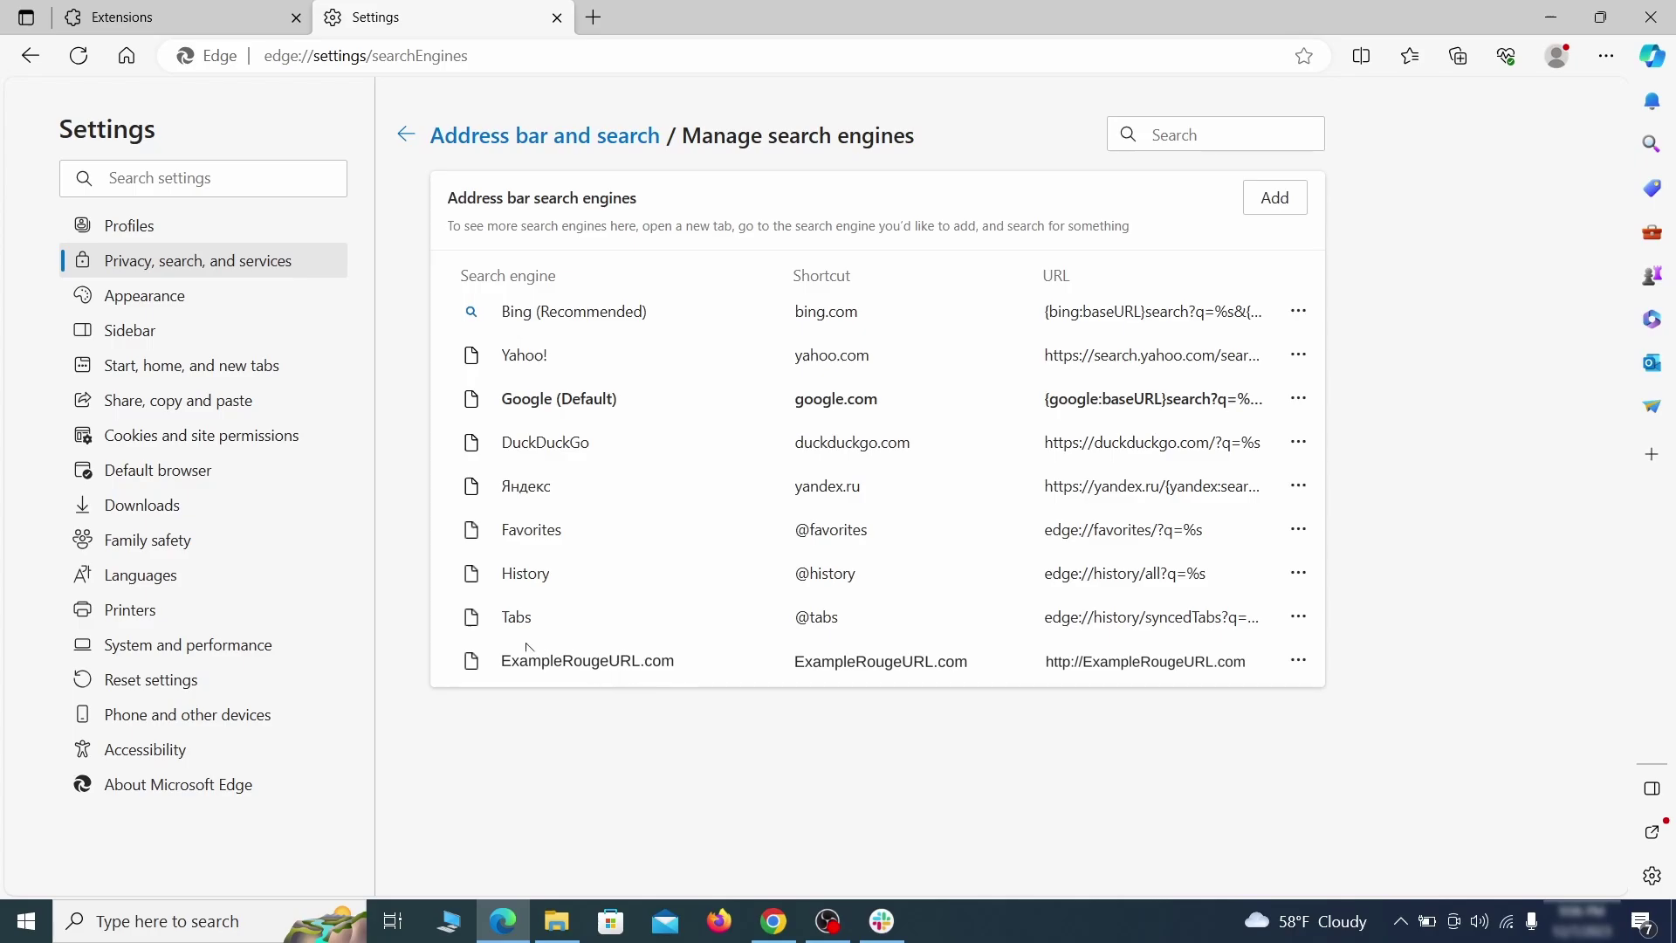
left_click(1298, 661)
left_click(1388, 697)
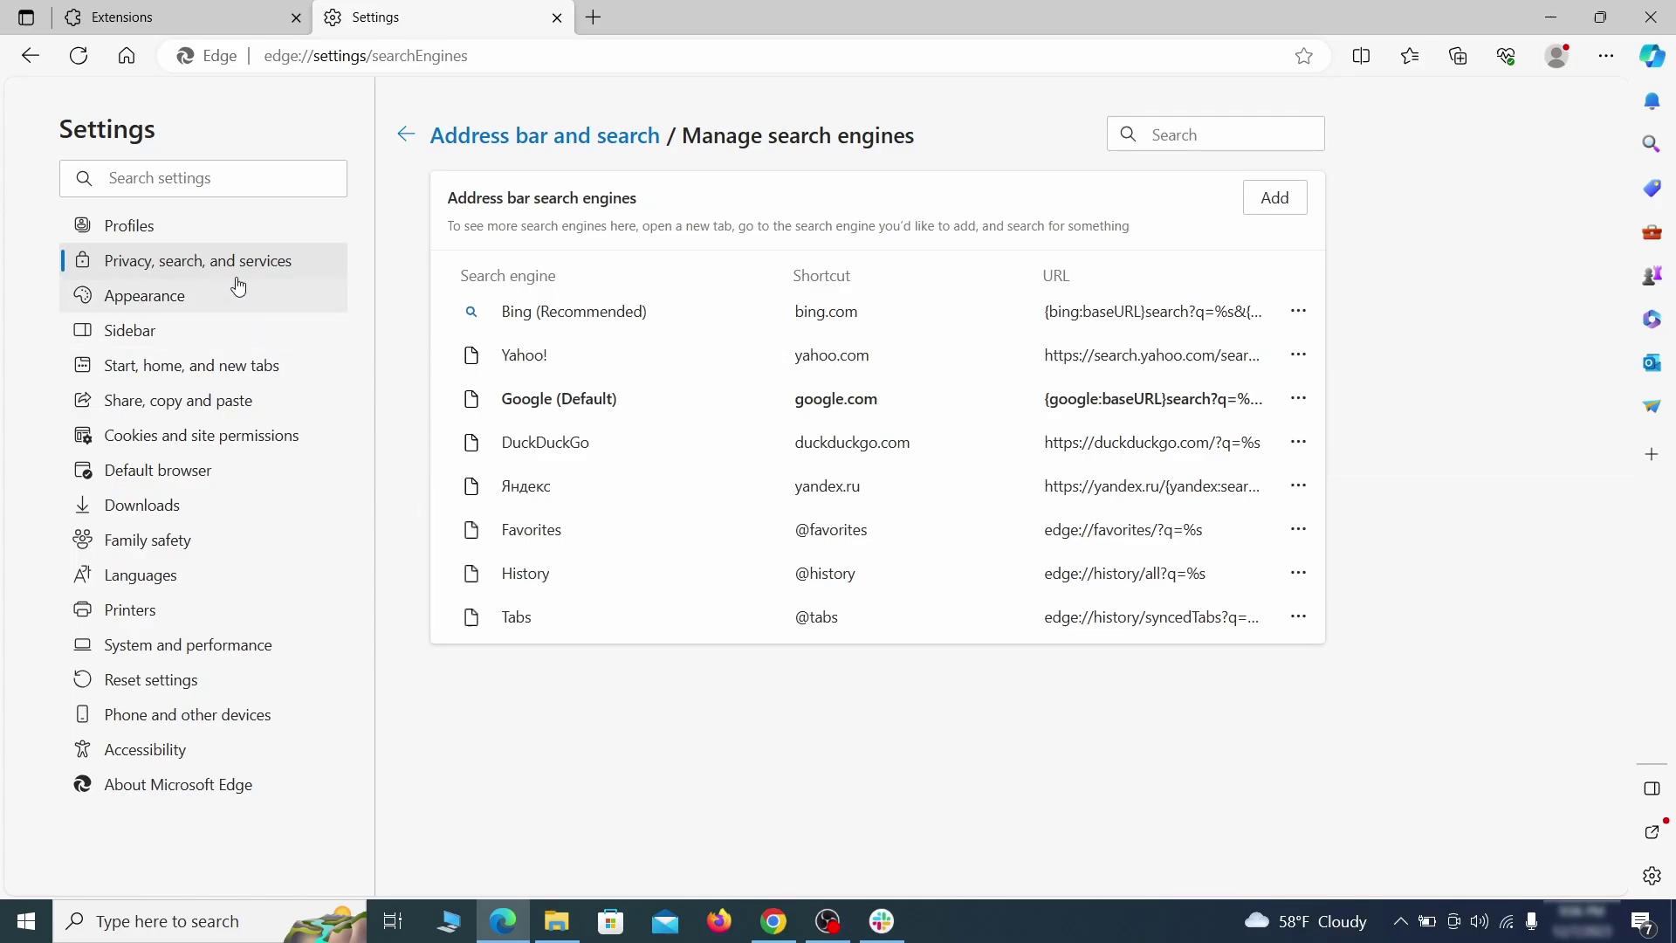
Remove the ExampleRougeURL.com page from Edge's startup pages
left_click(210, 367)
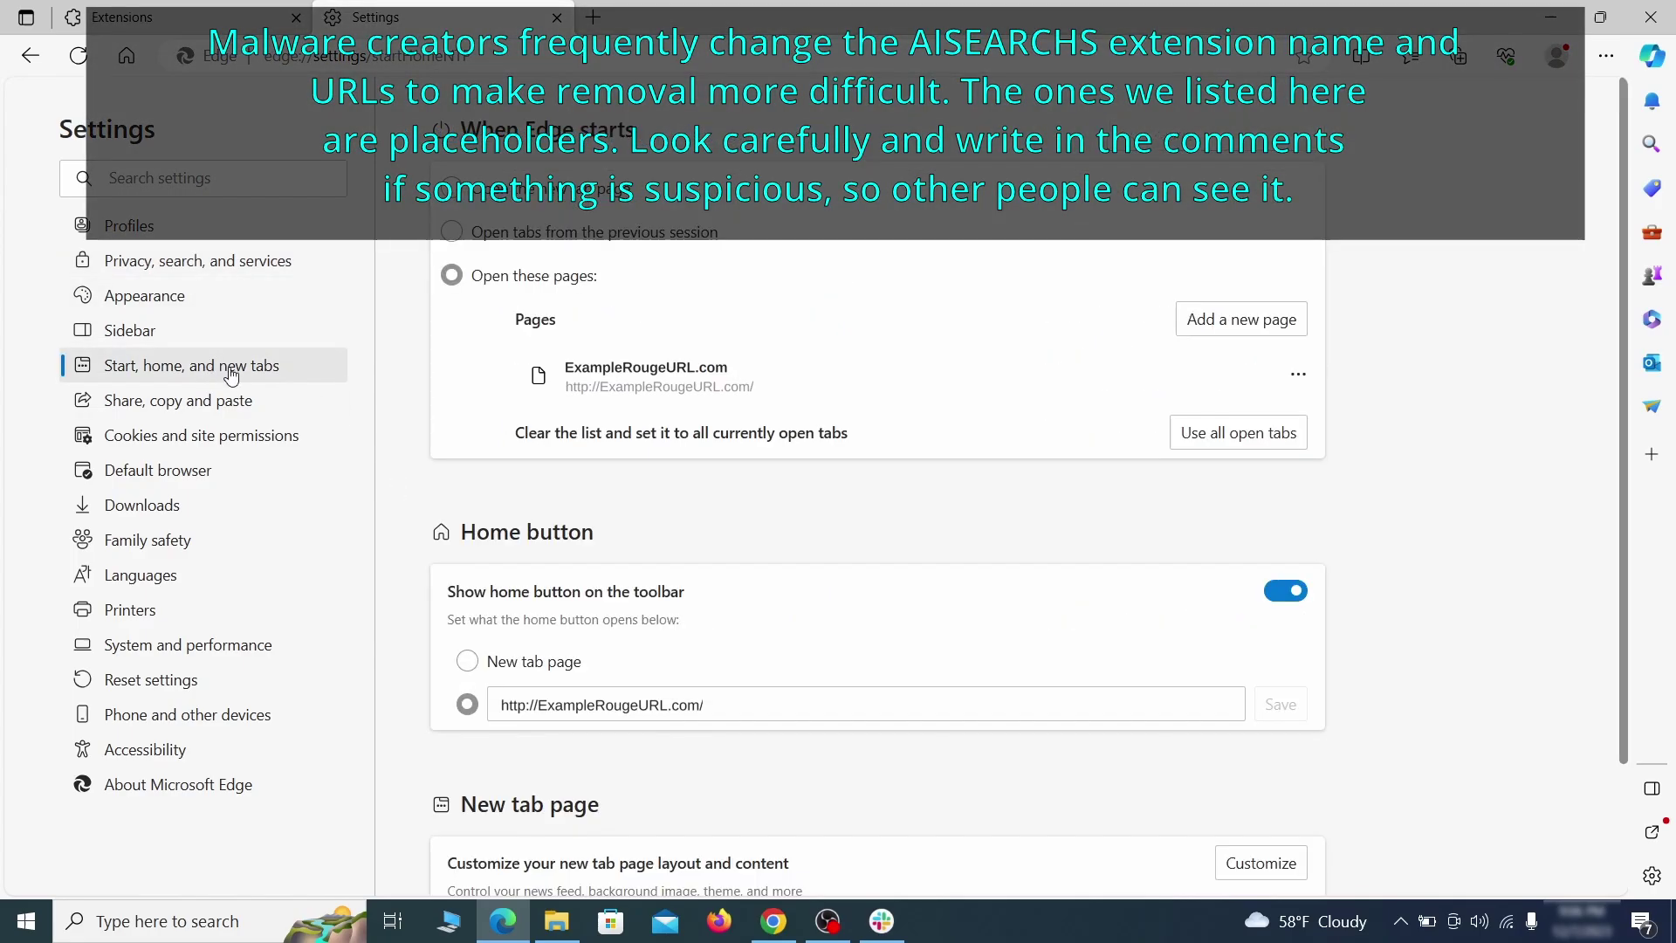
left_click(1298, 375)
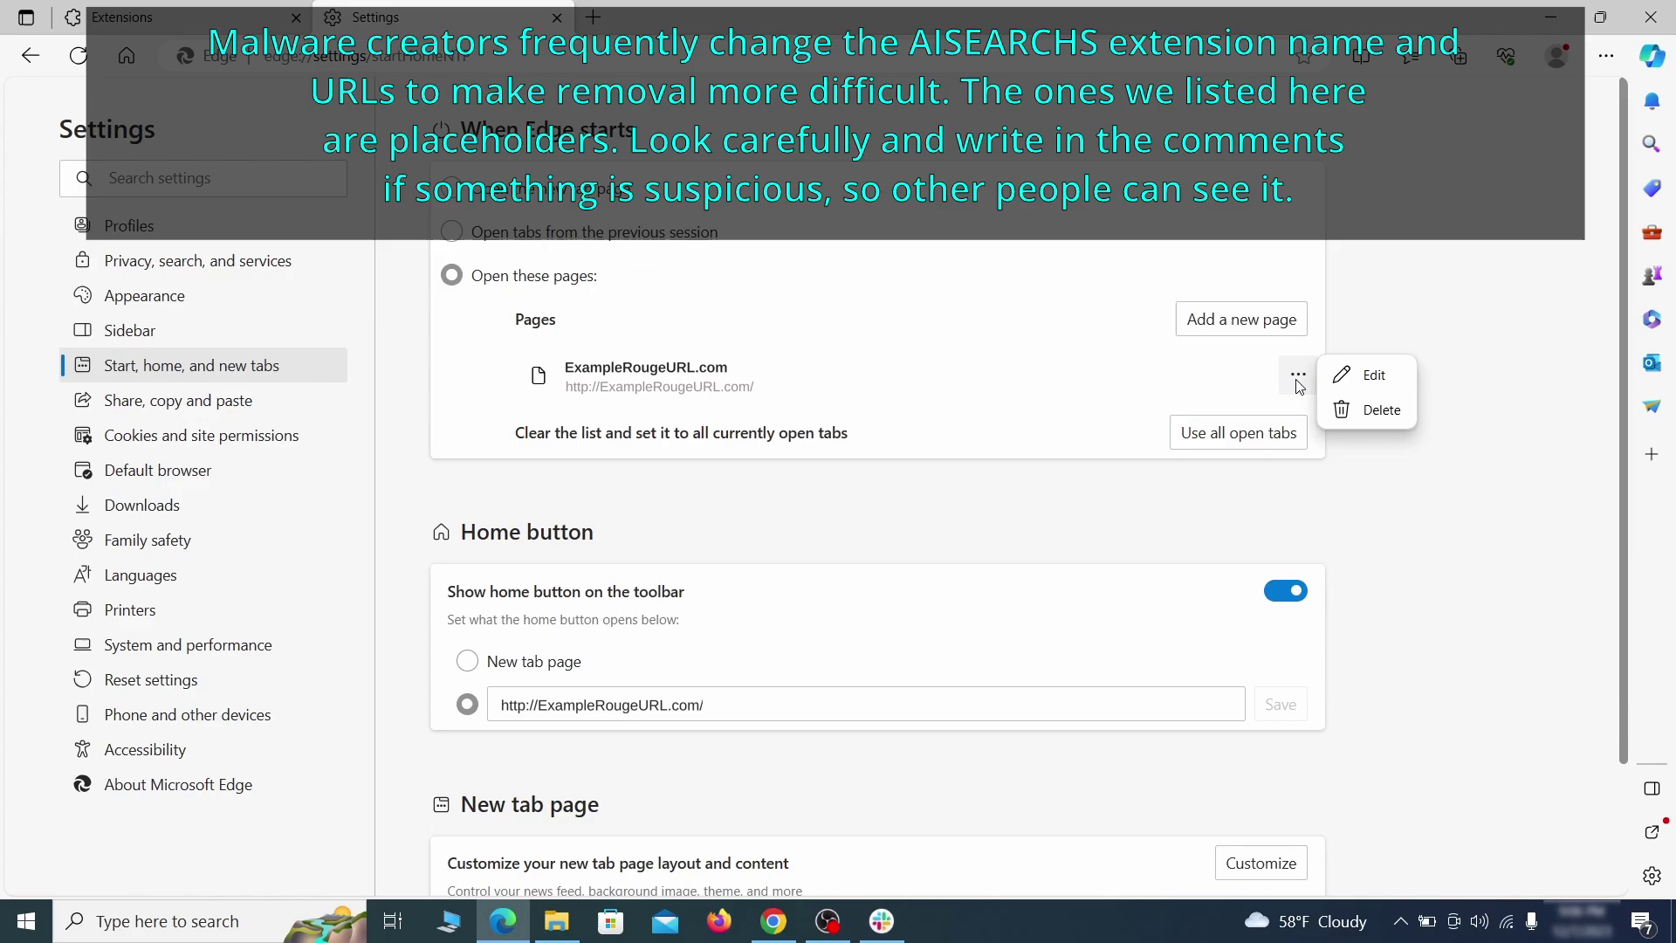
left_click(1367, 412)
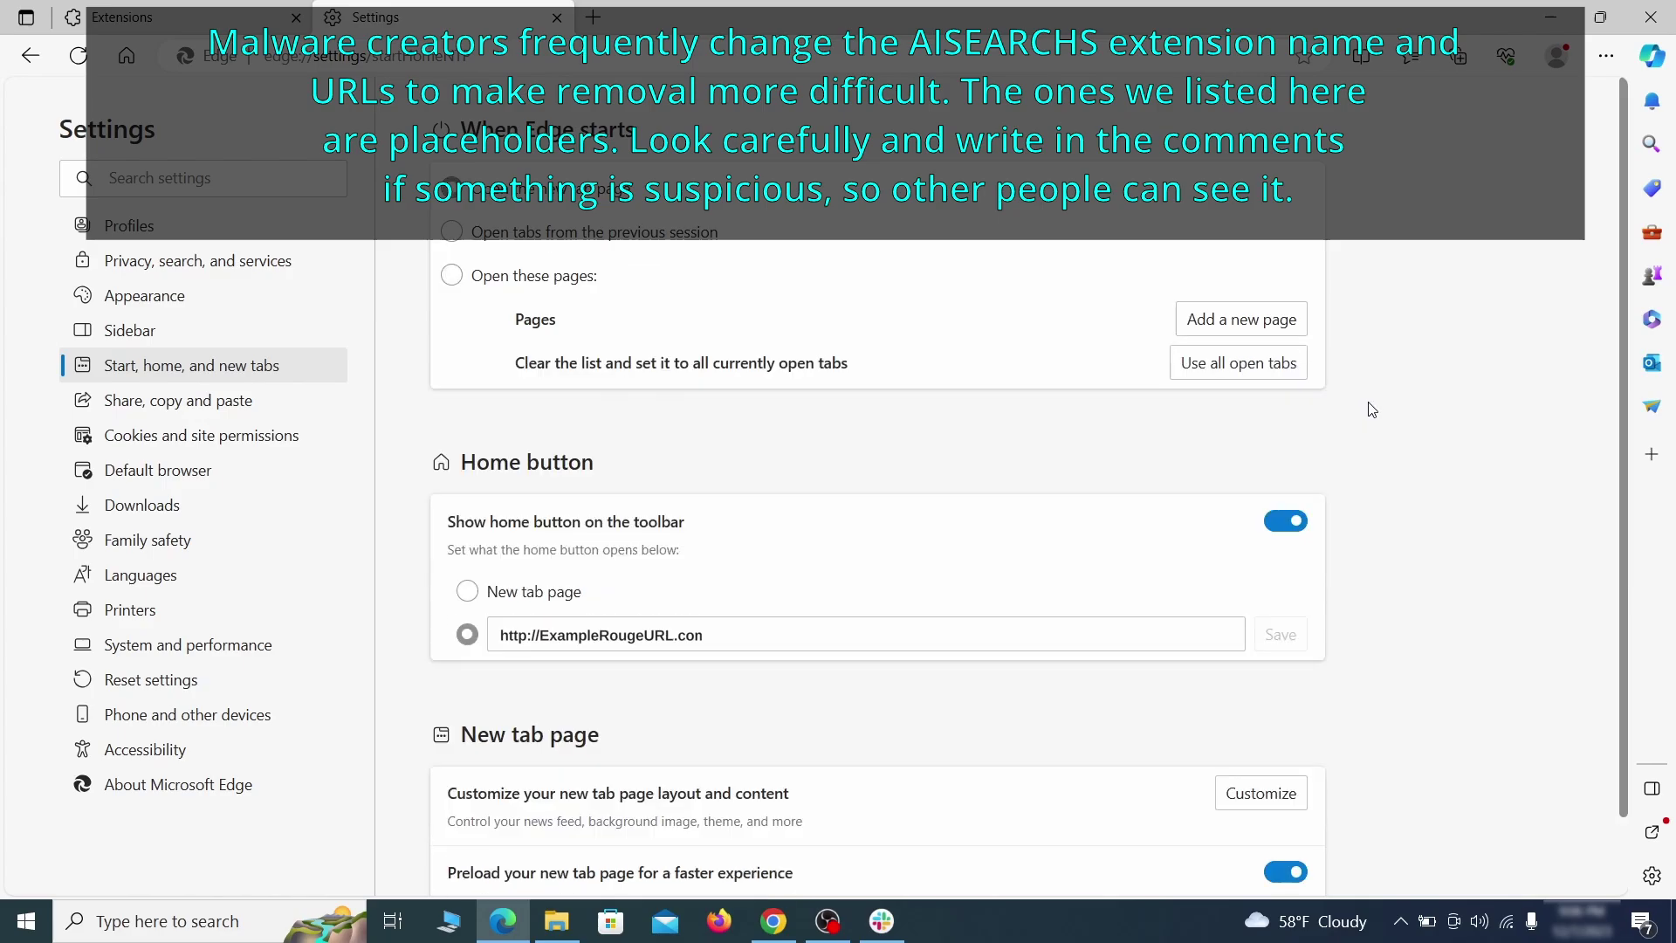
Erase the rogue home button address and set the home button to New tab page
left_click(729, 627)
key("ctrl+a")
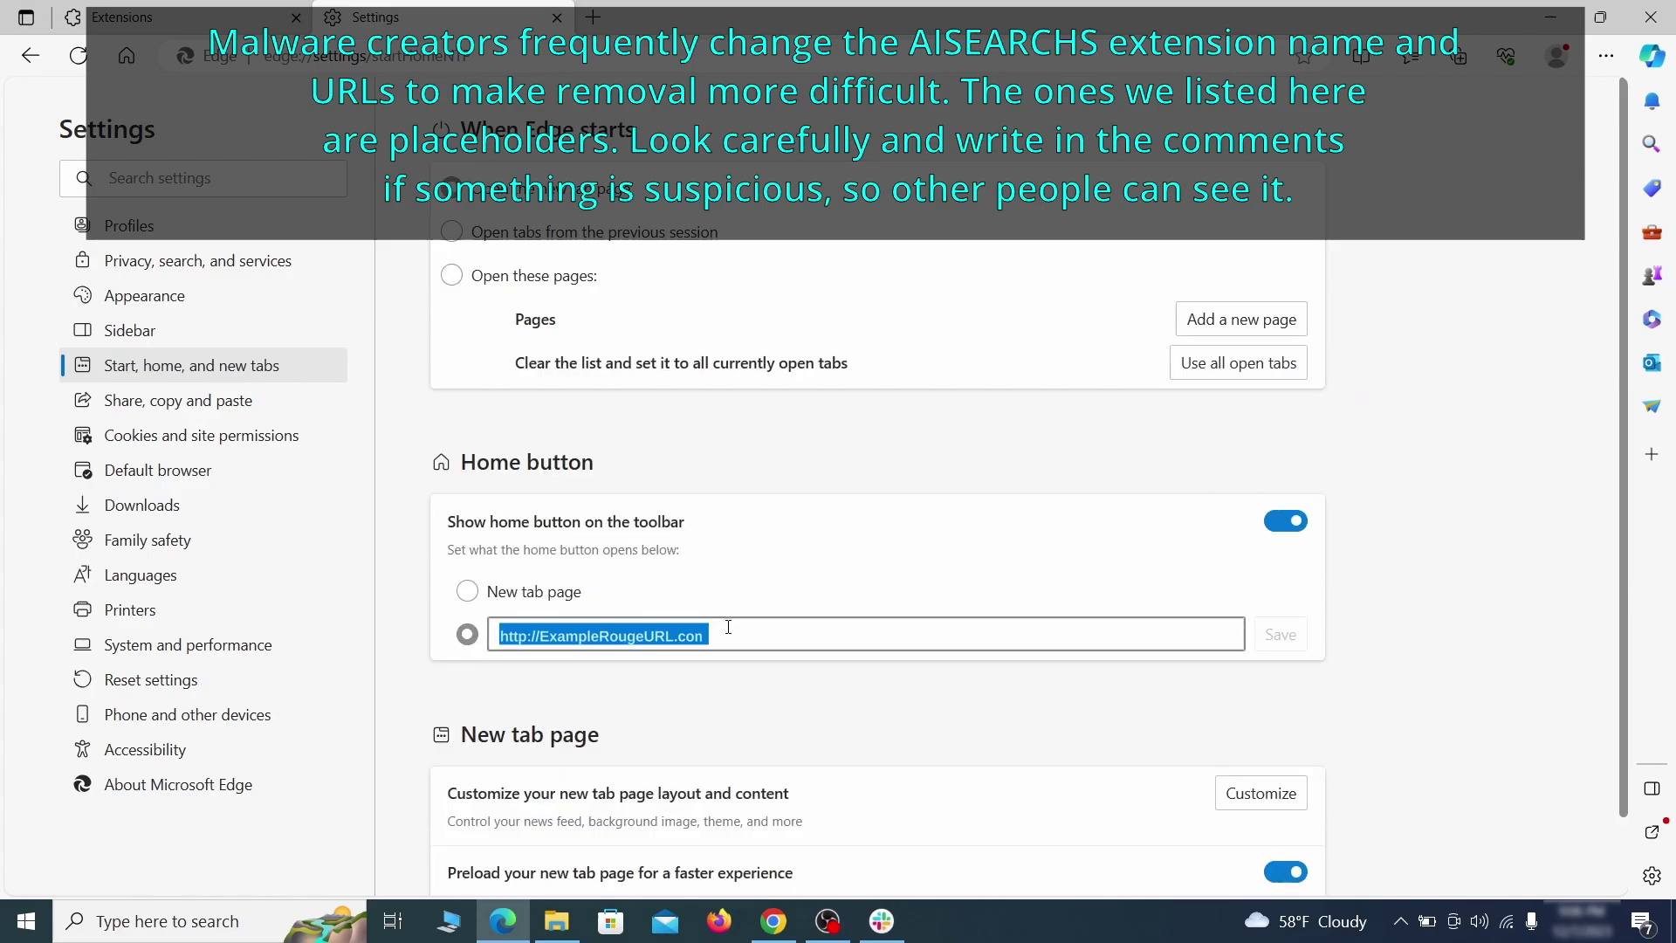
key("BackSpace")
left_click(467, 593)
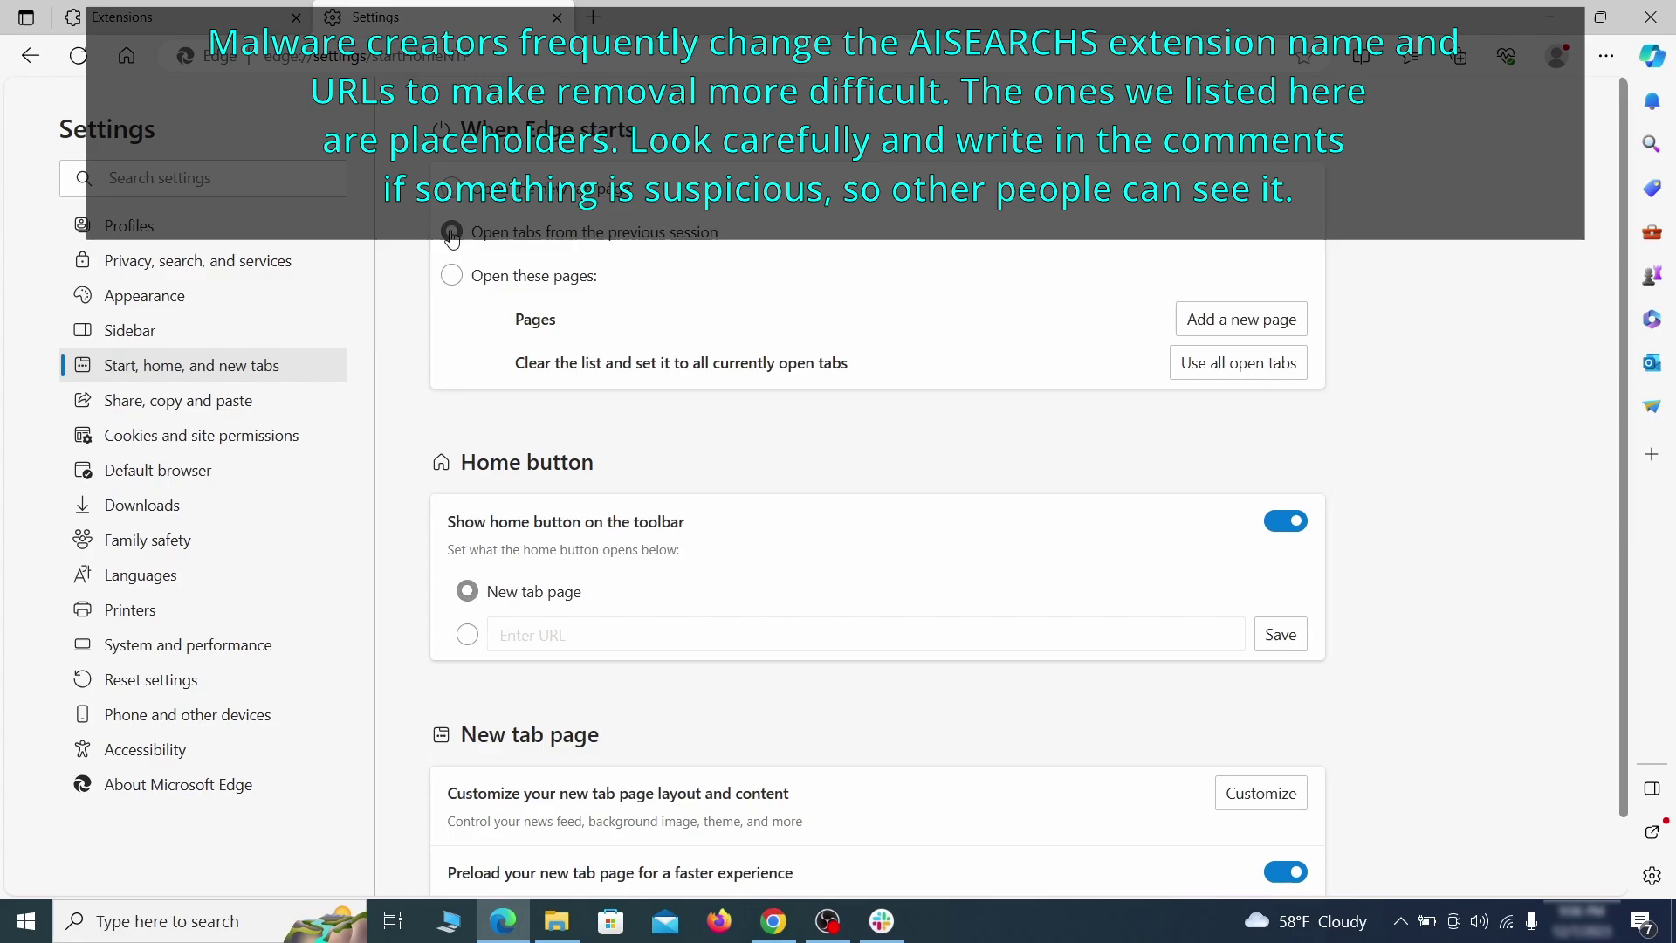
In Edge's Notifications site permissions, bring up options for the allowed site ExampleRougeURL.com
left_click(305, 435)
scroll(807, 450, "down", 1)
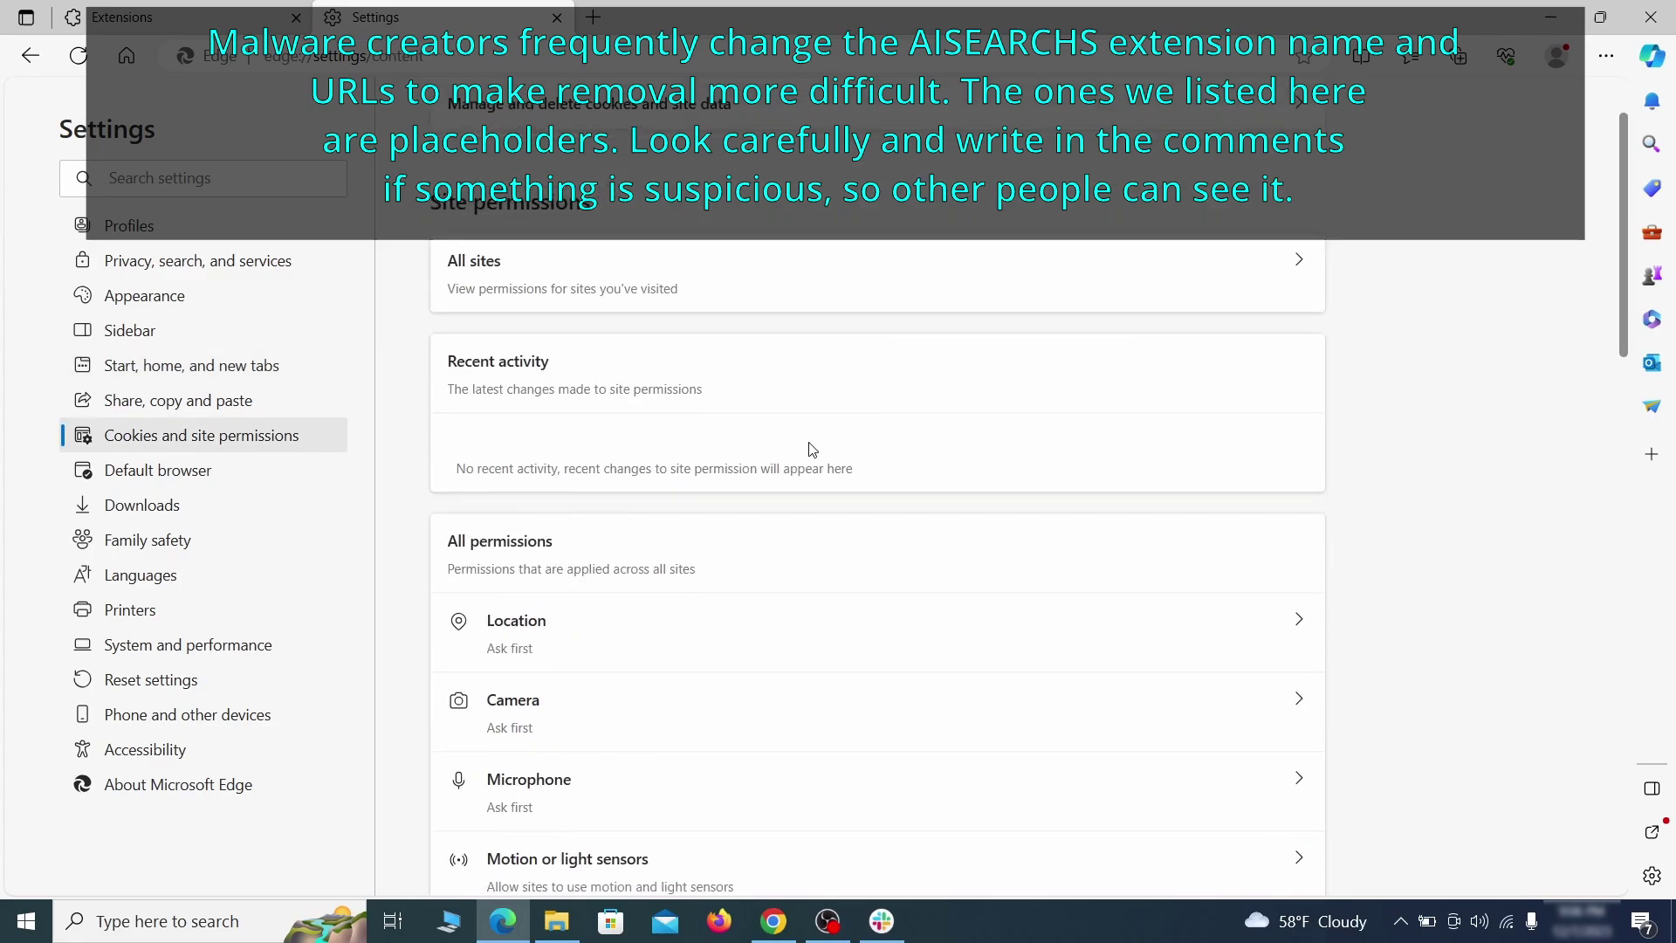
scroll(812, 449, "down", 5)
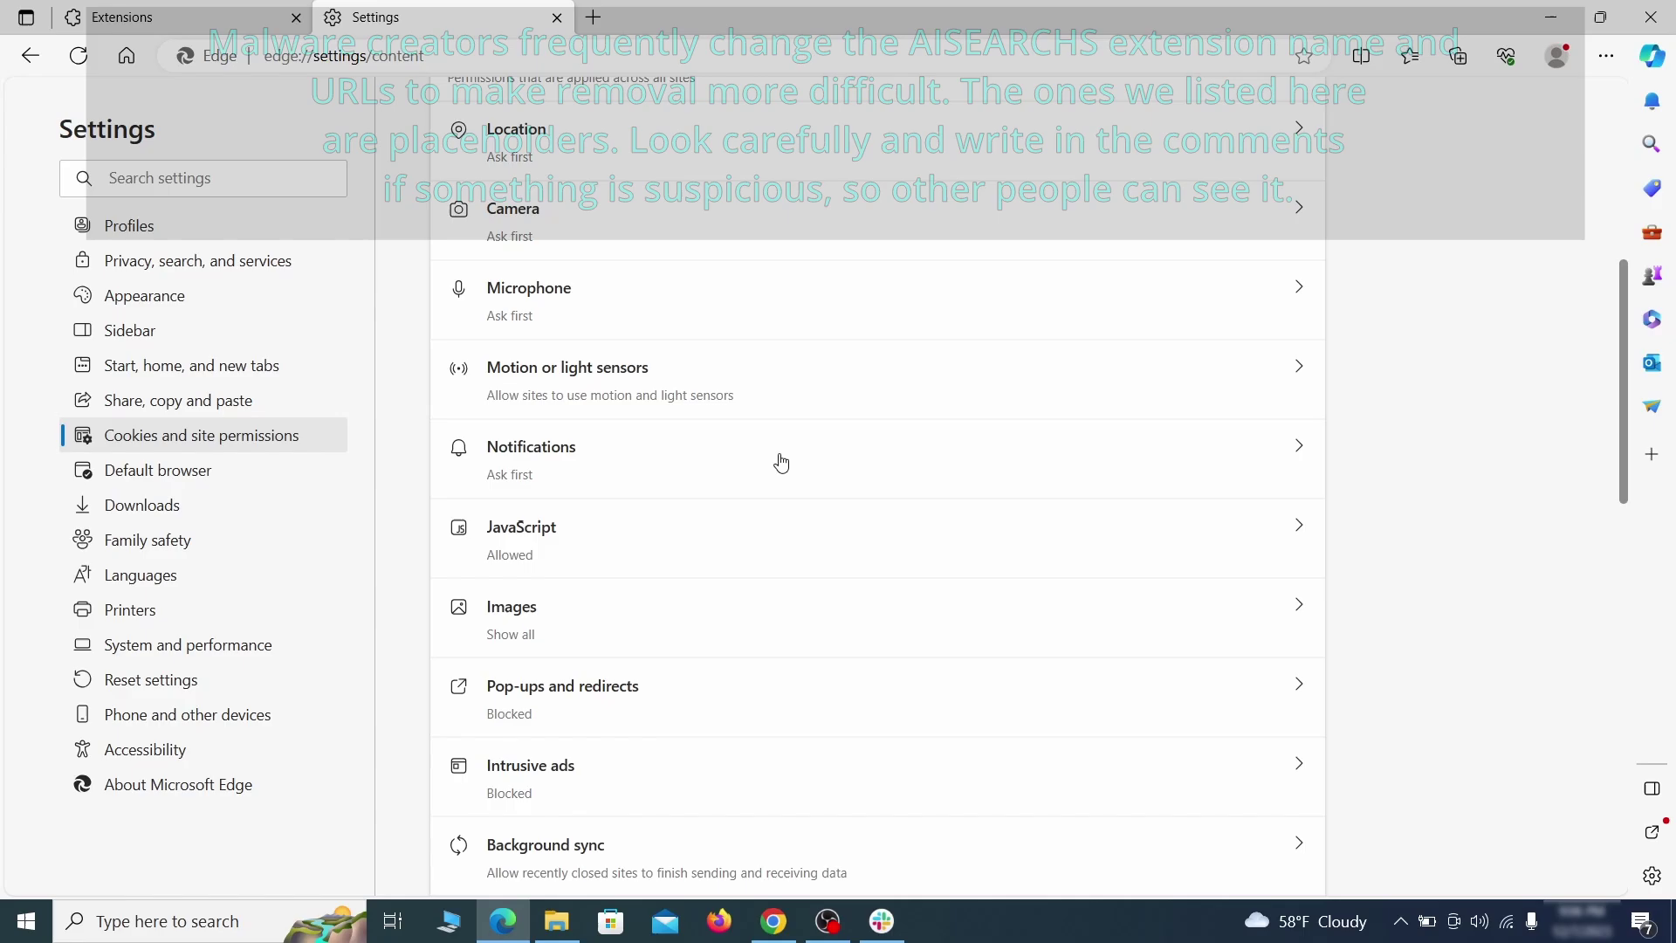
left_click(782, 462)
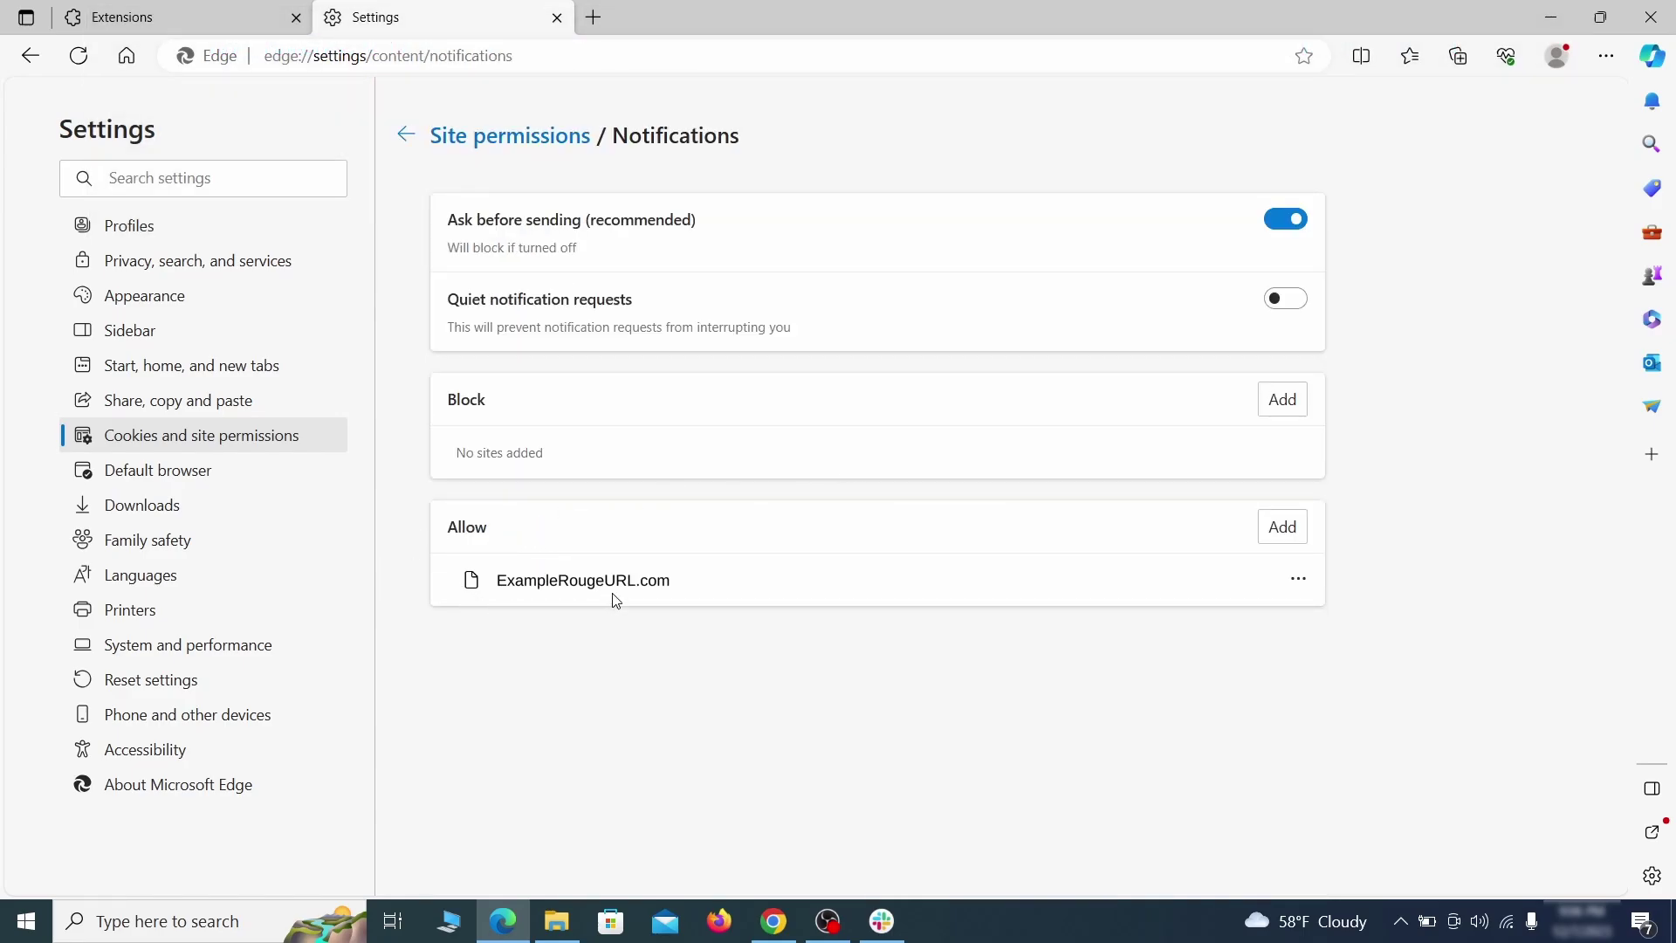
left_click(1298, 579)
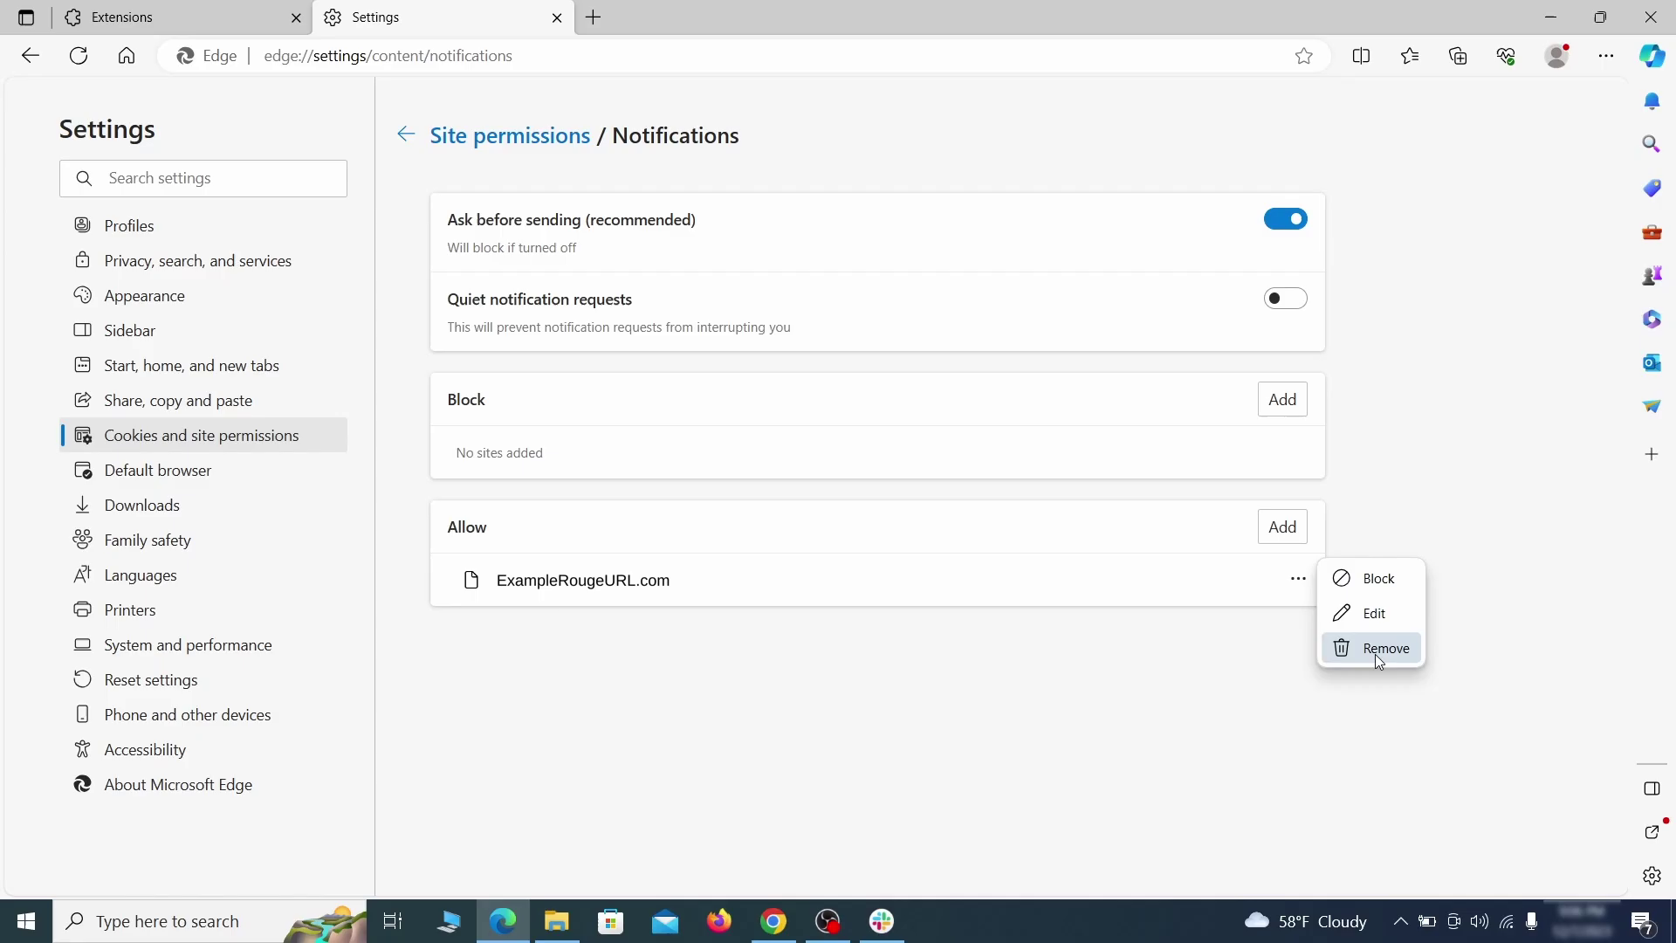